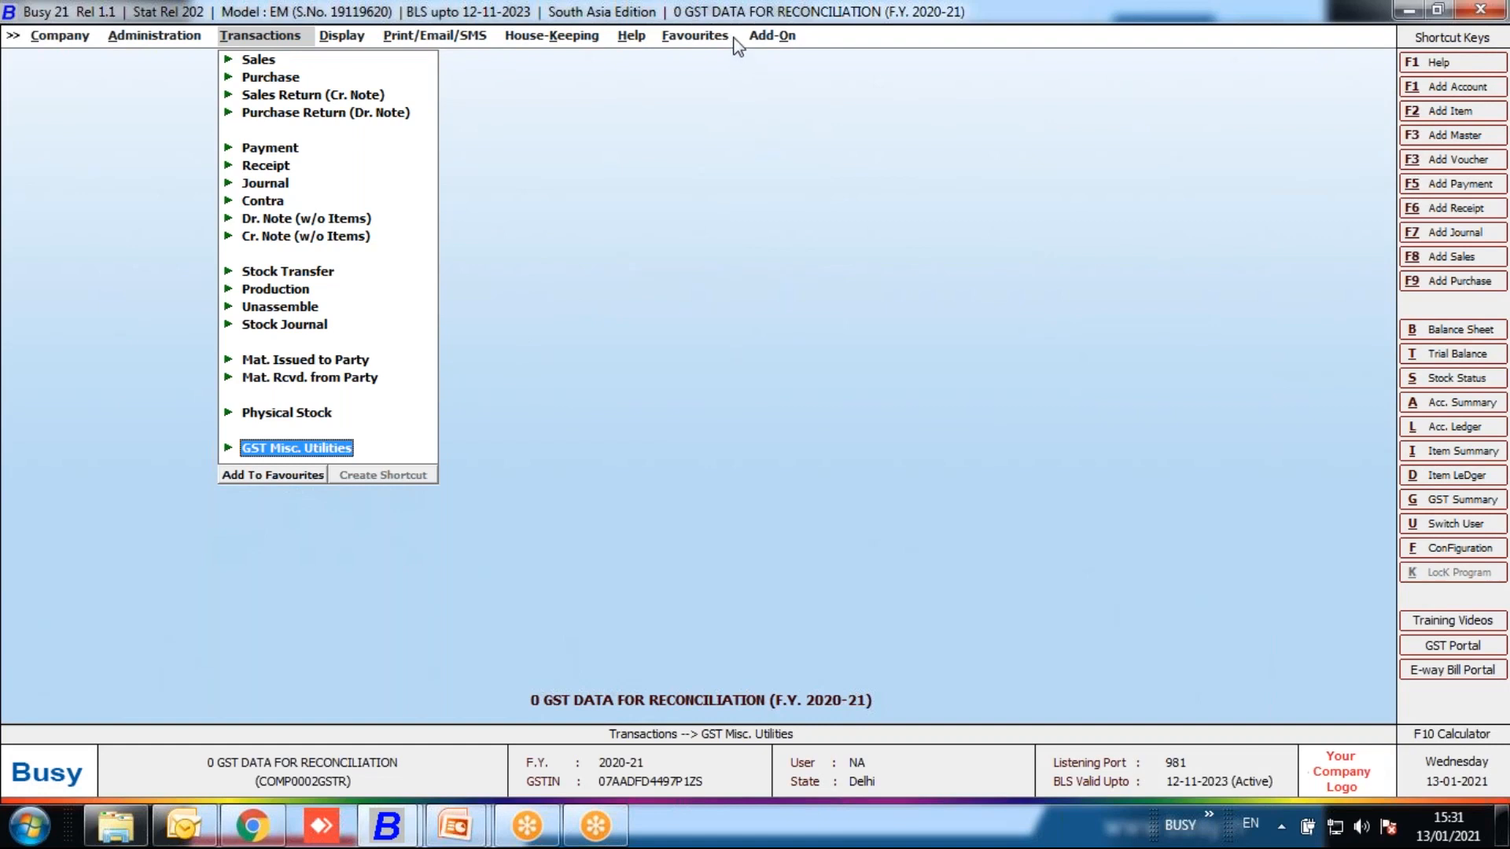
- Check the GST Portal User Name in the GST/VAT section of the Features / Options configuration, then leave without saving
click(167, 36)
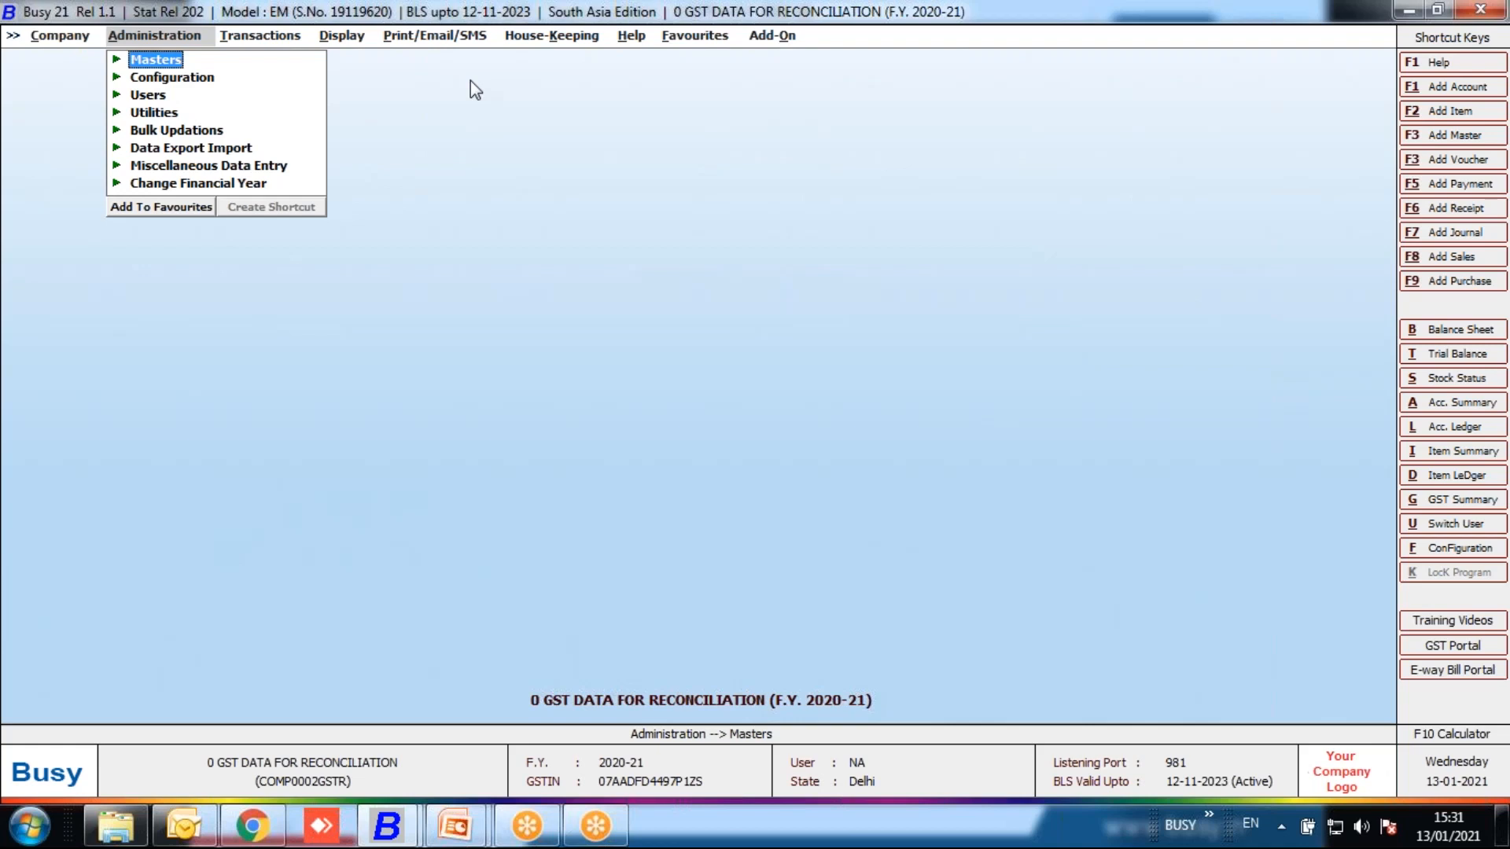
click(157, 79)
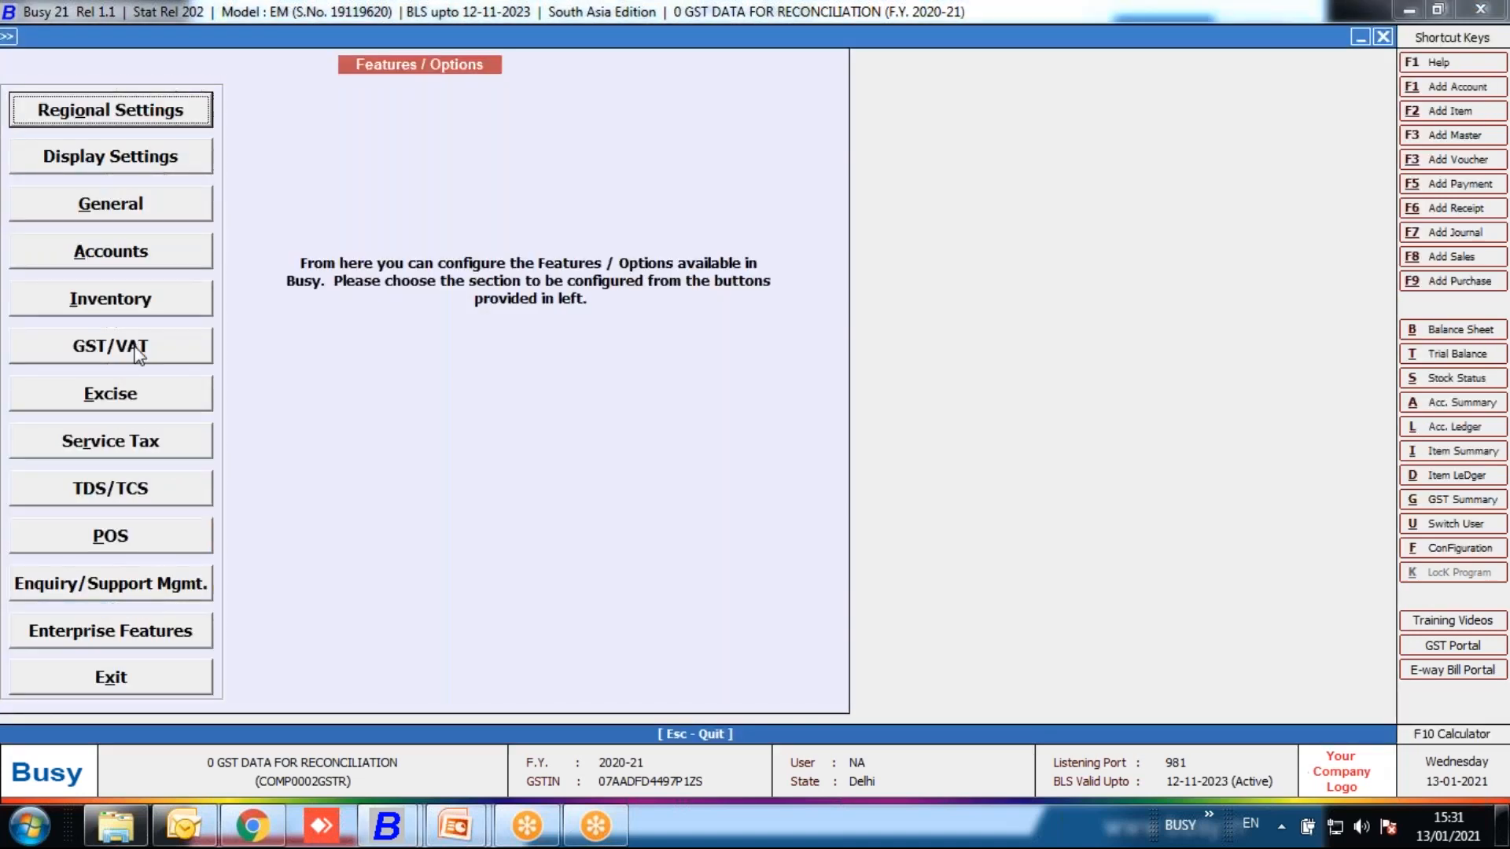
click(135, 346)
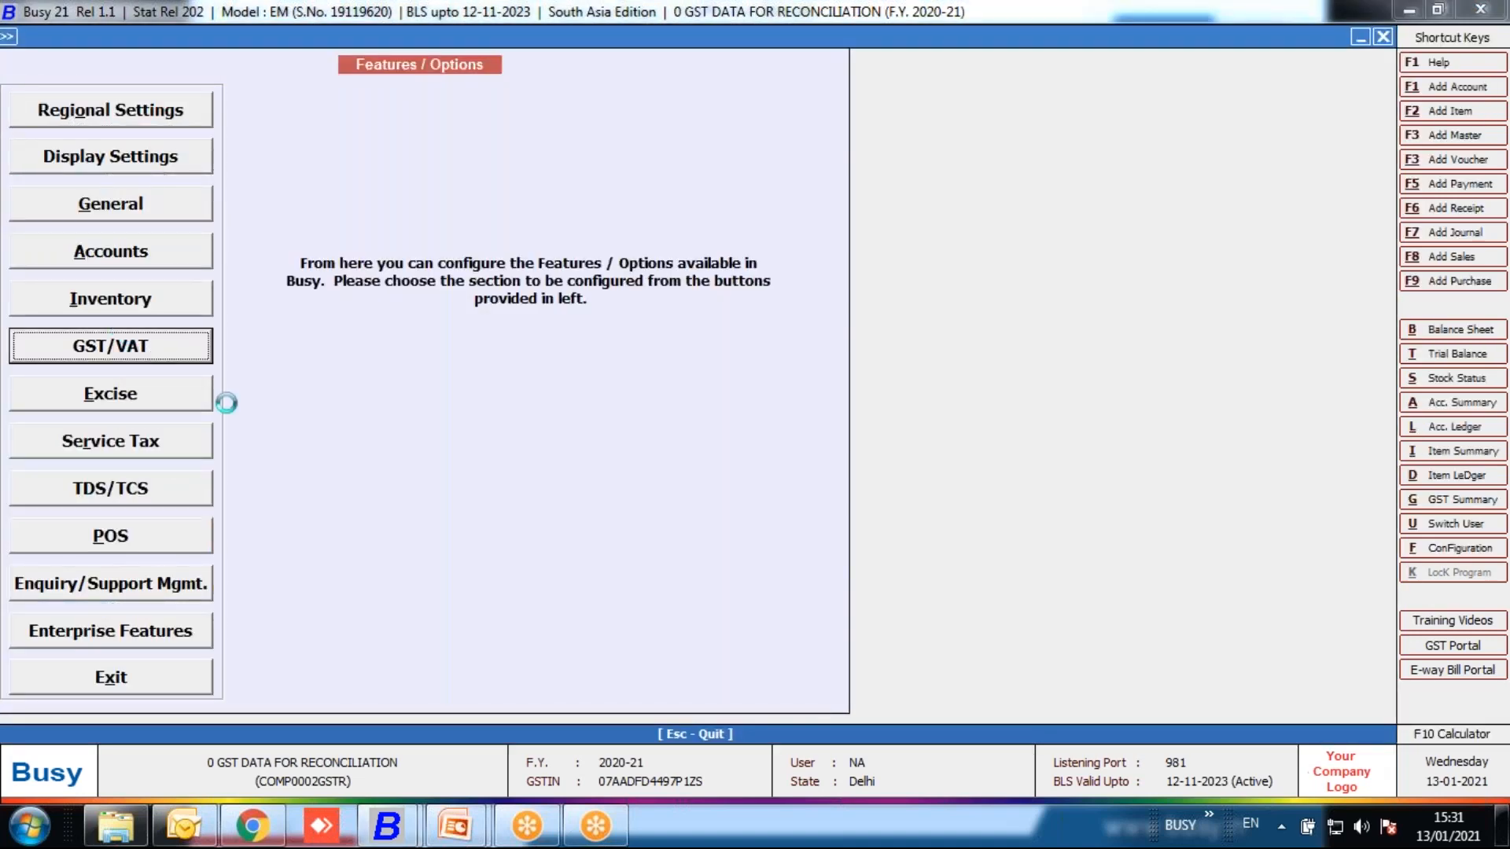
click(633, 467)
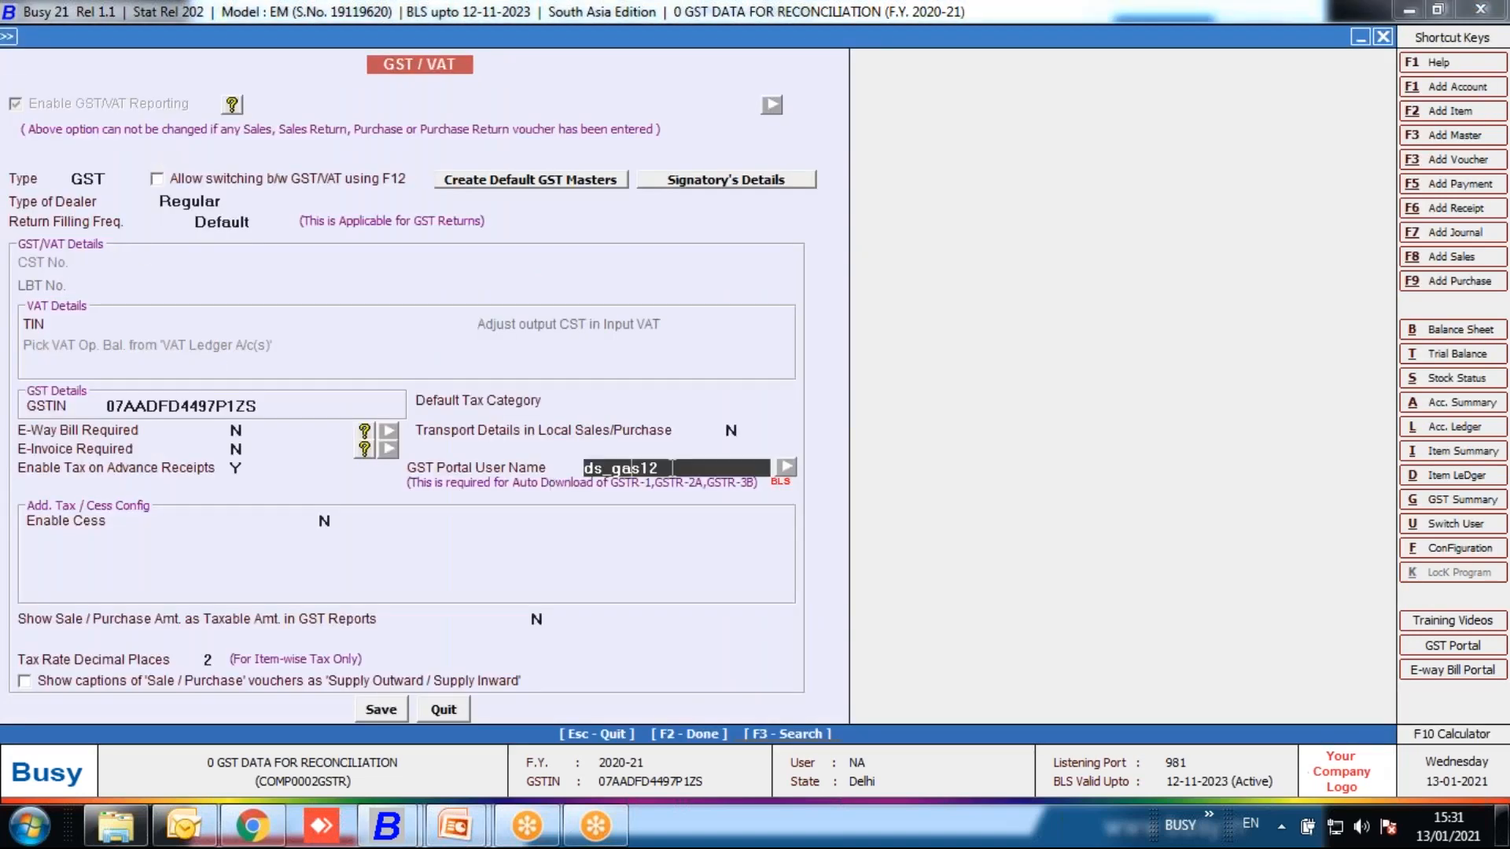
click(442, 710)
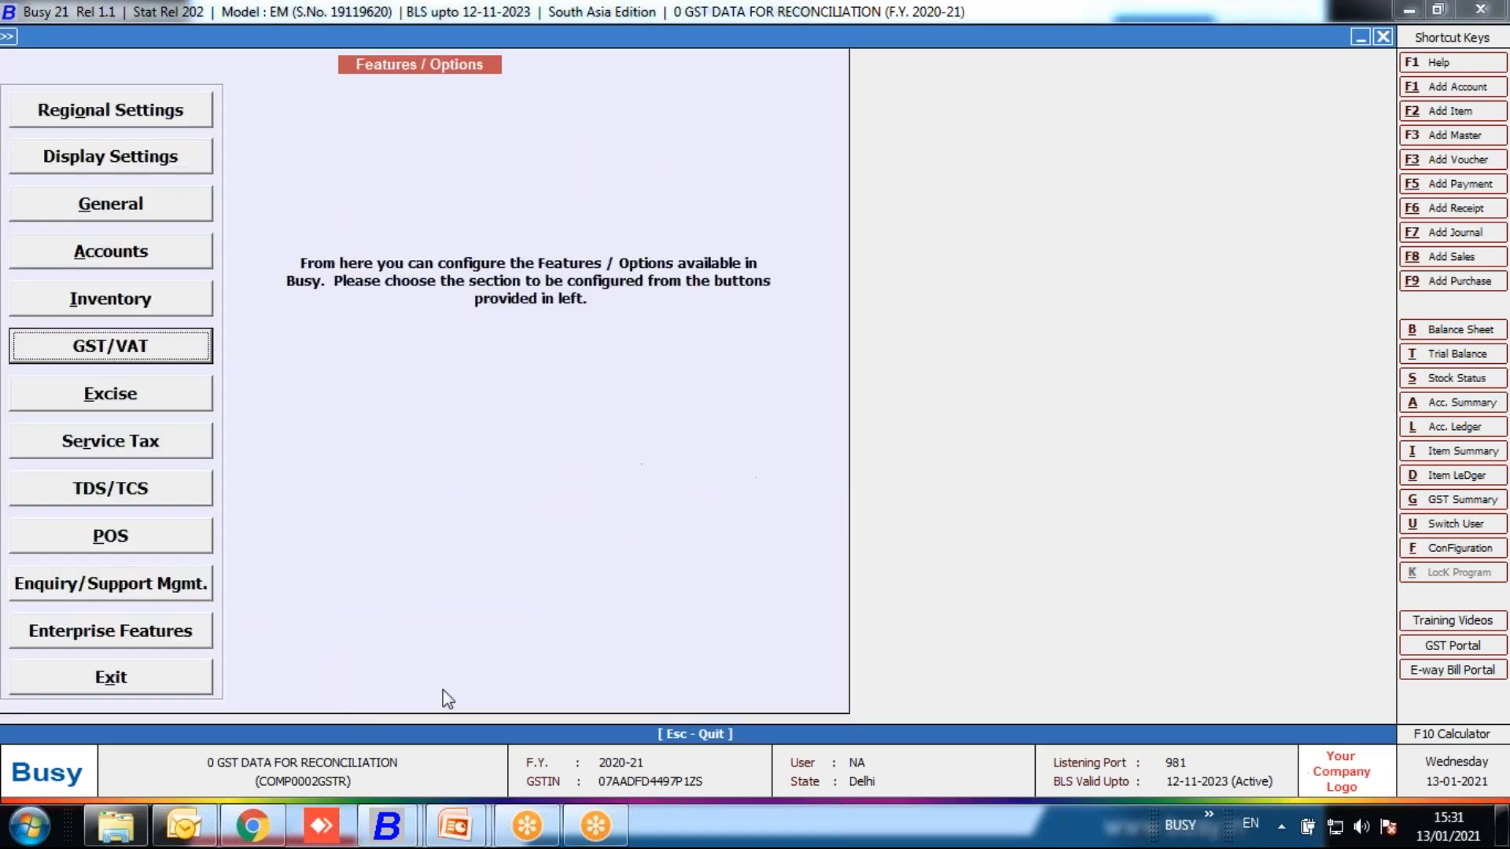
click(187, 692)
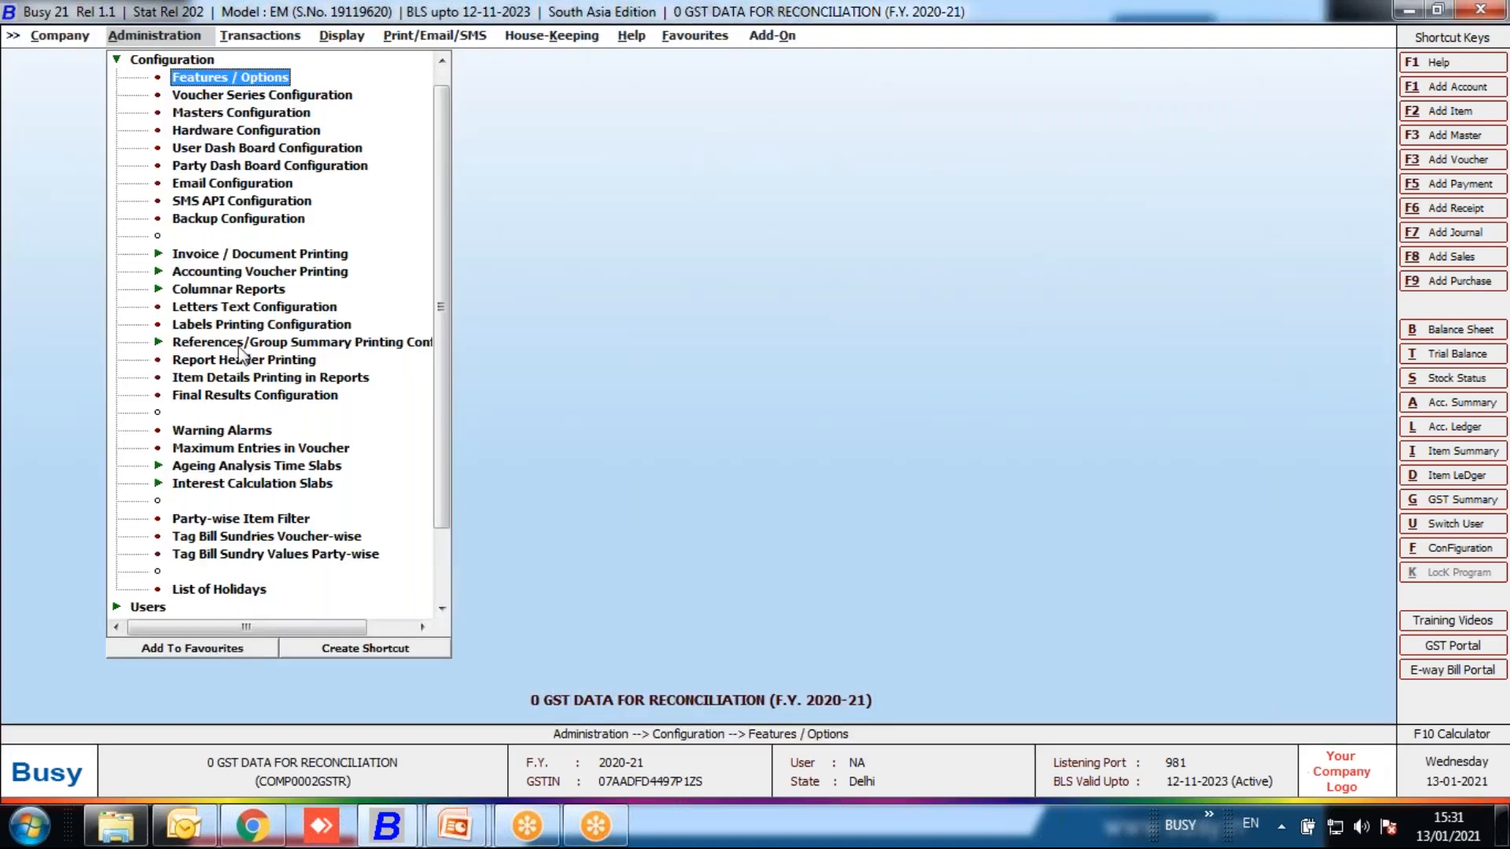
click(173, 61)
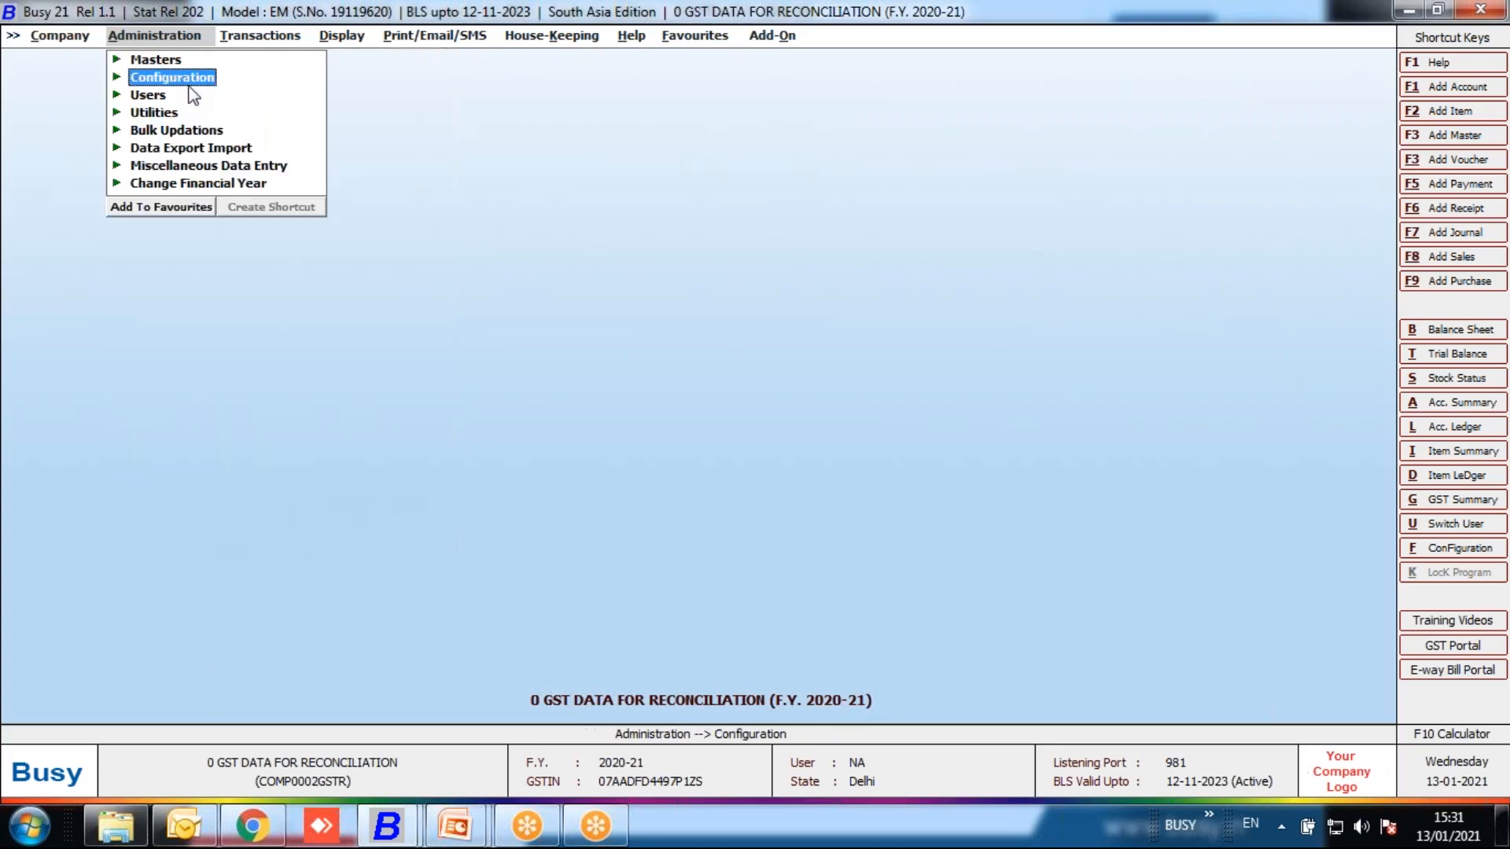
- Check the monthly download status of the GSTR-2A JSON data in the GST miscellaneous utilities, then leave the page
click(253, 36)
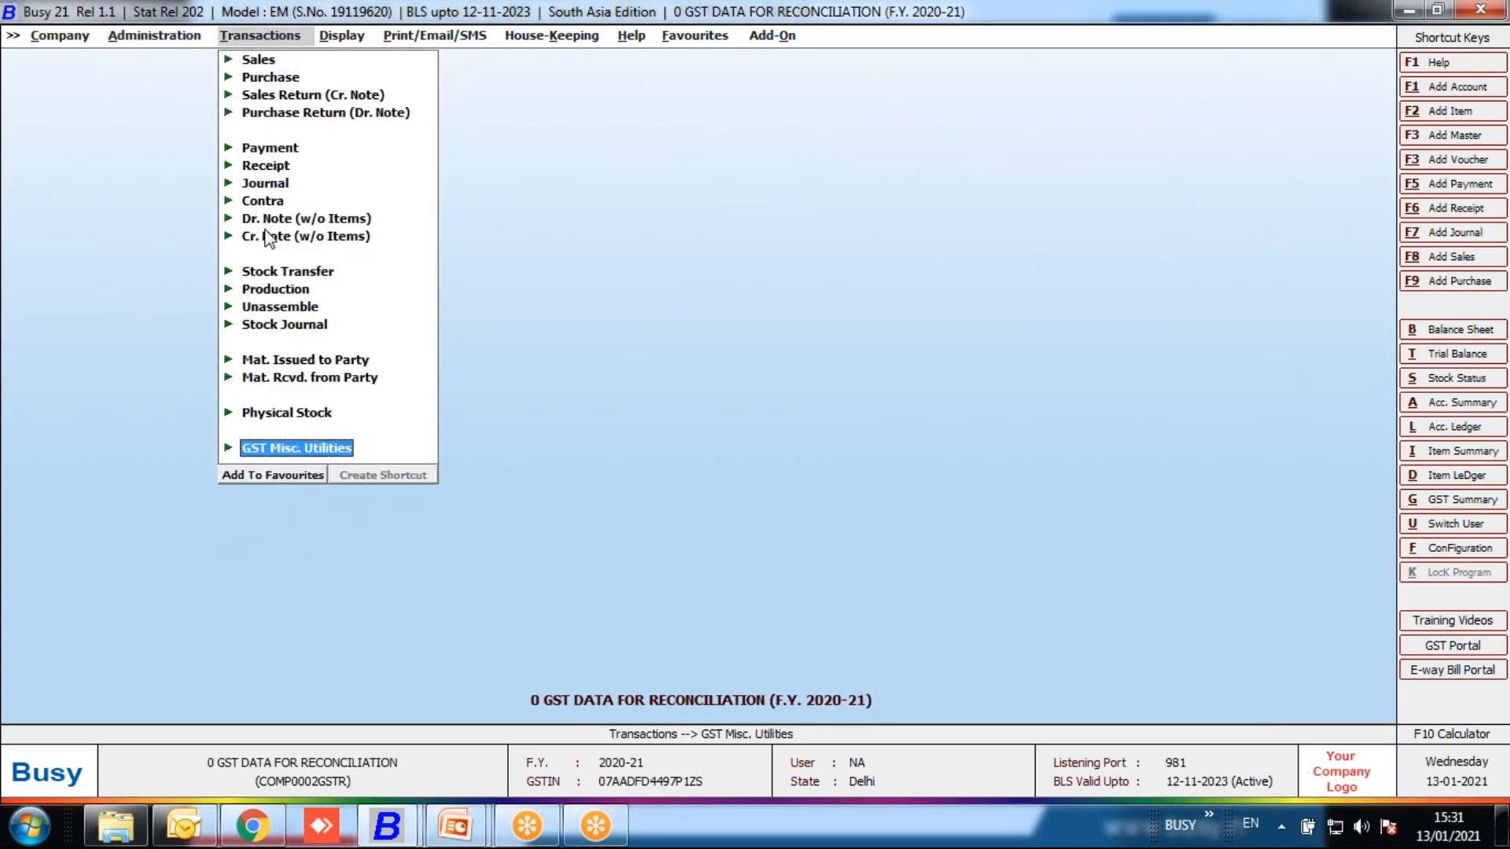
click(279, 455)
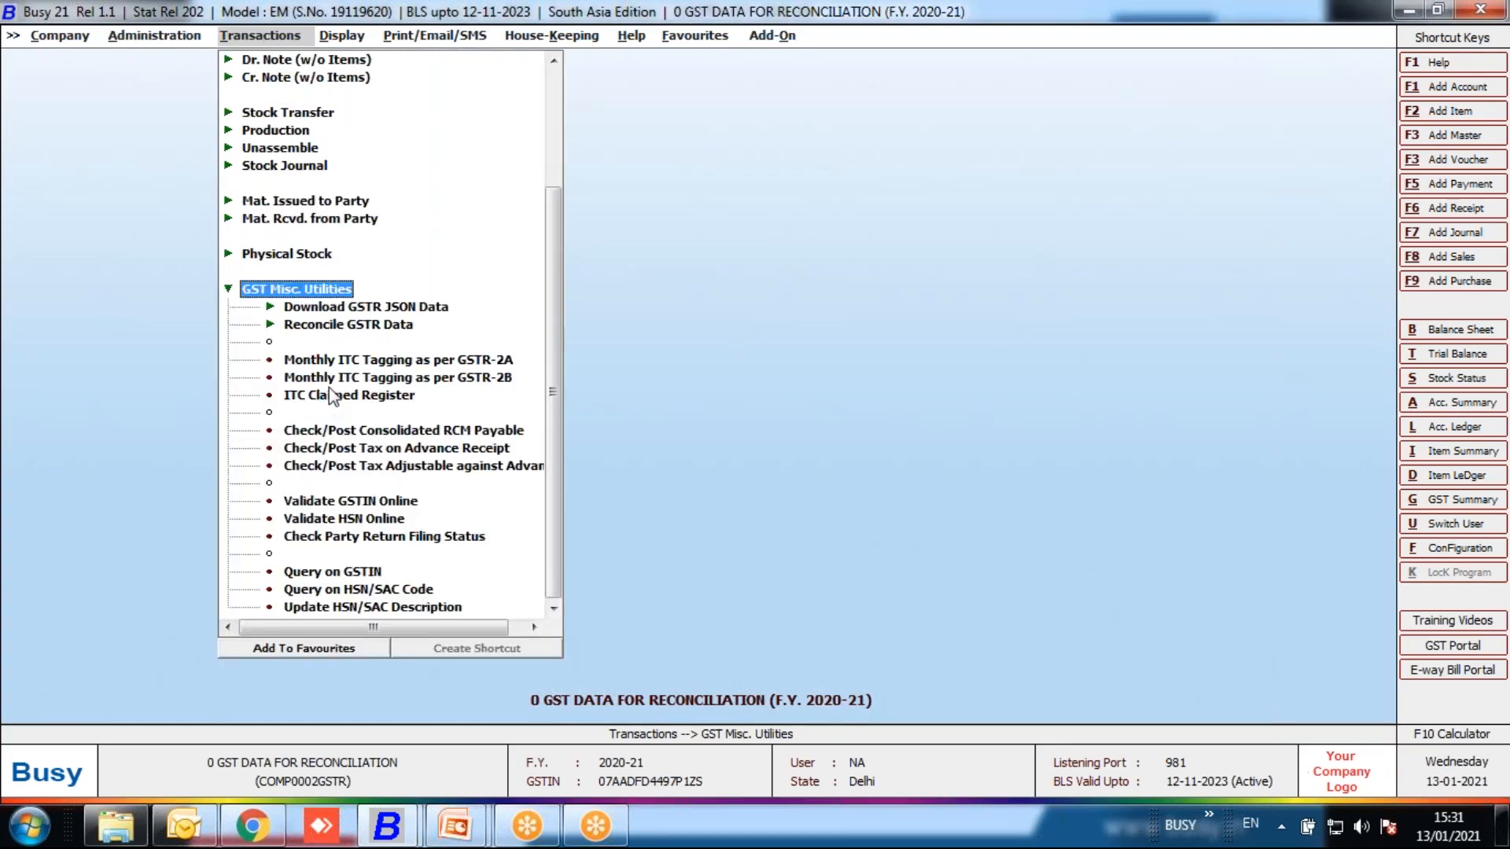
click(300, 315)
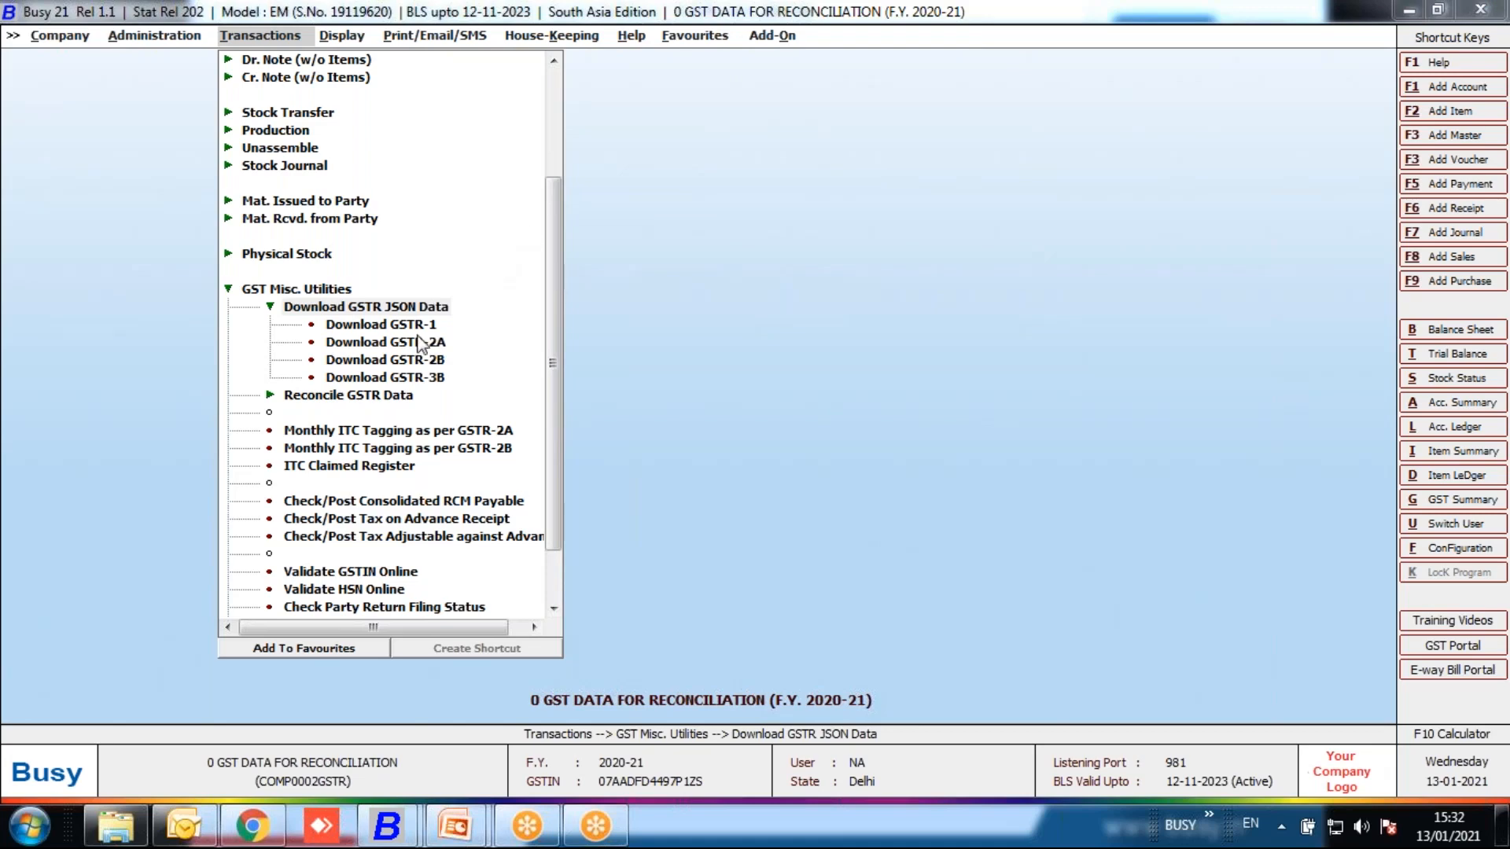
click(394, 342)
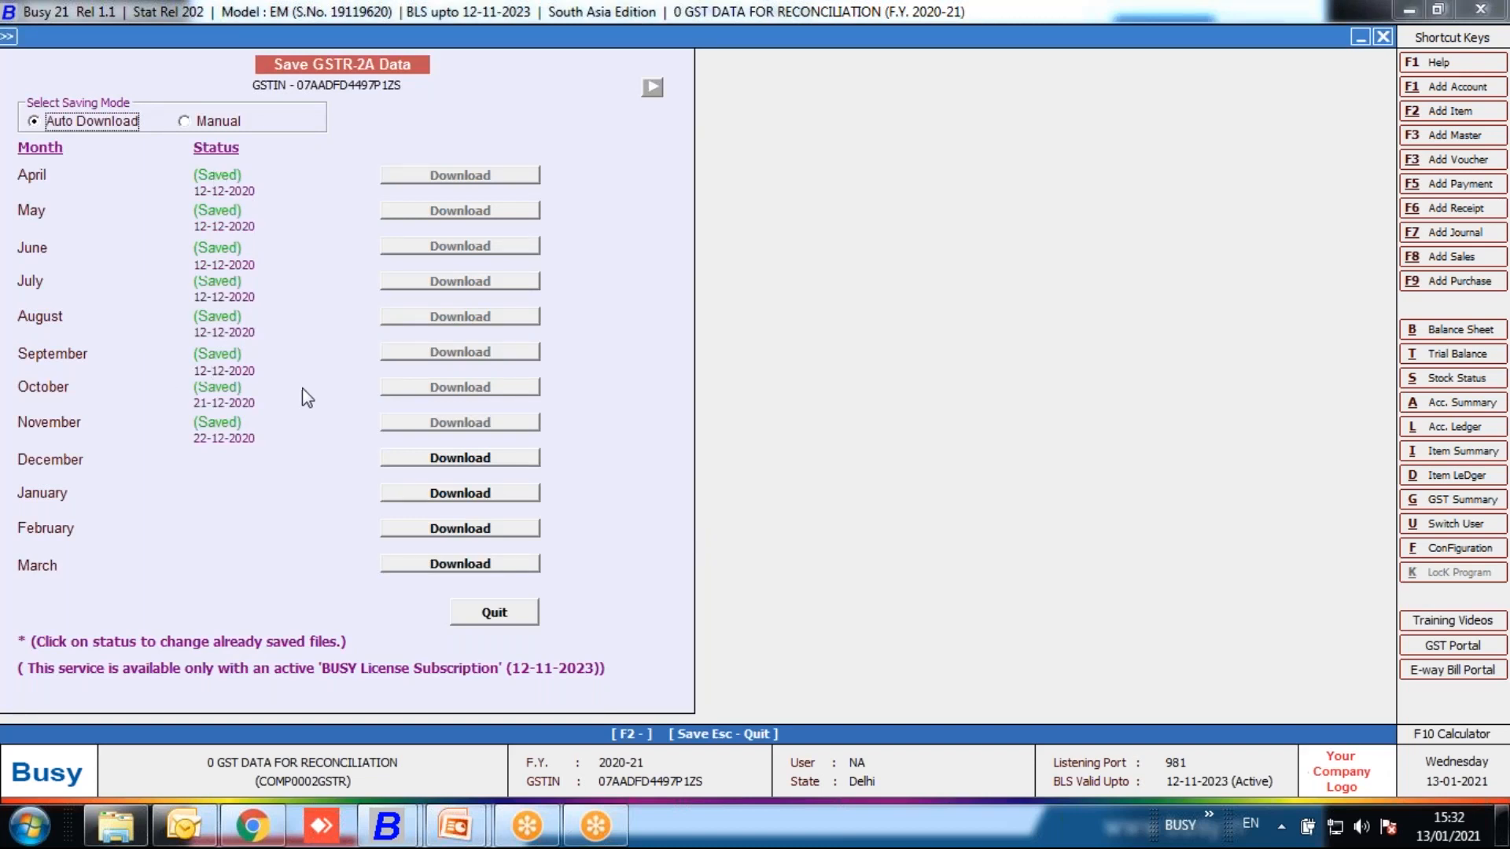
click(521, 610)
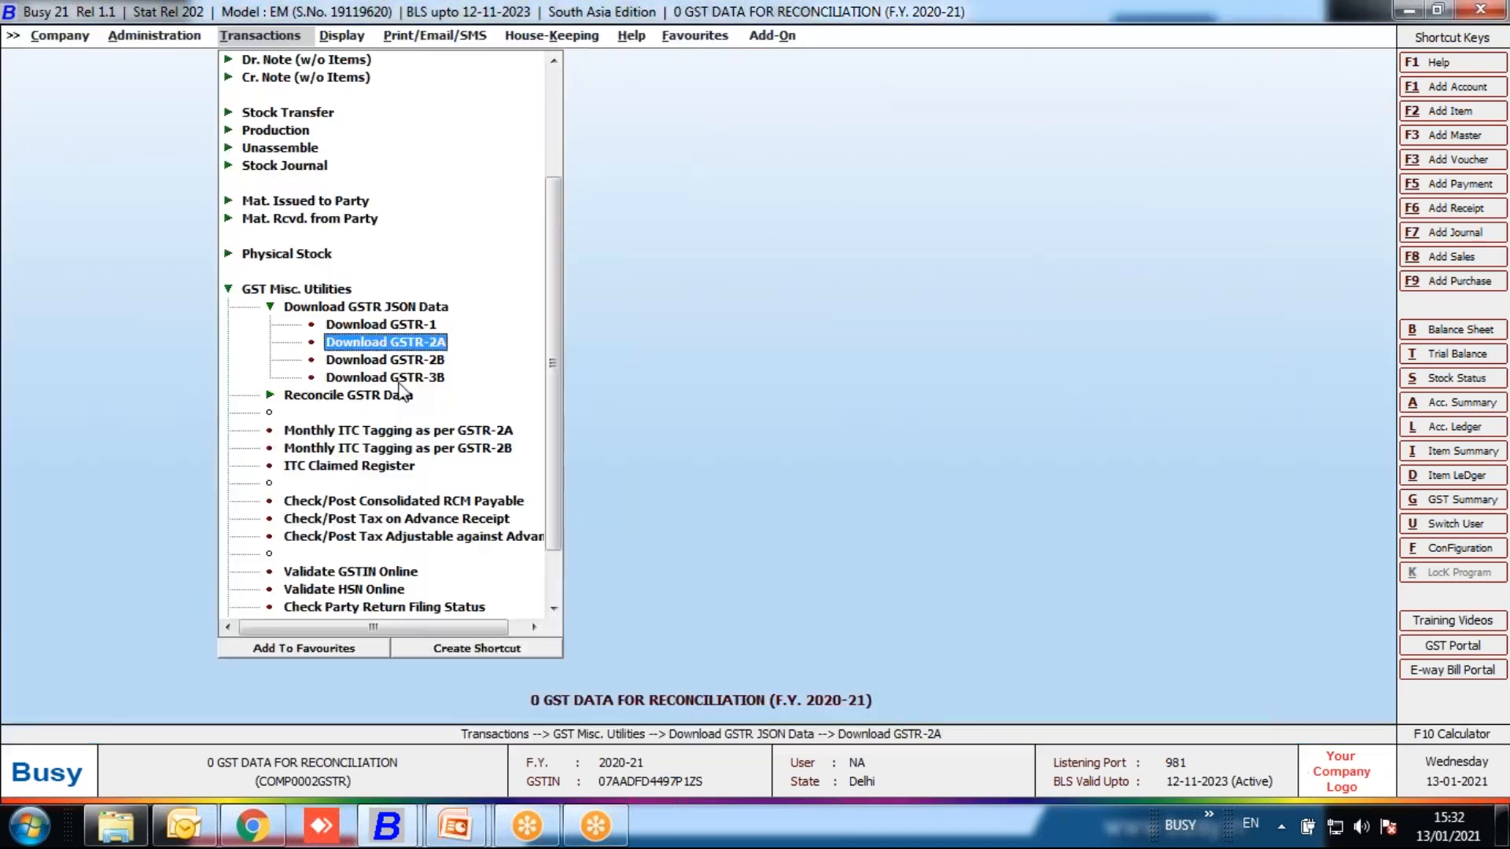
- Check the monthly download status of the GSTR-2B JSON data and return to the collapsed list of GST utilities
double_click(383, 360)
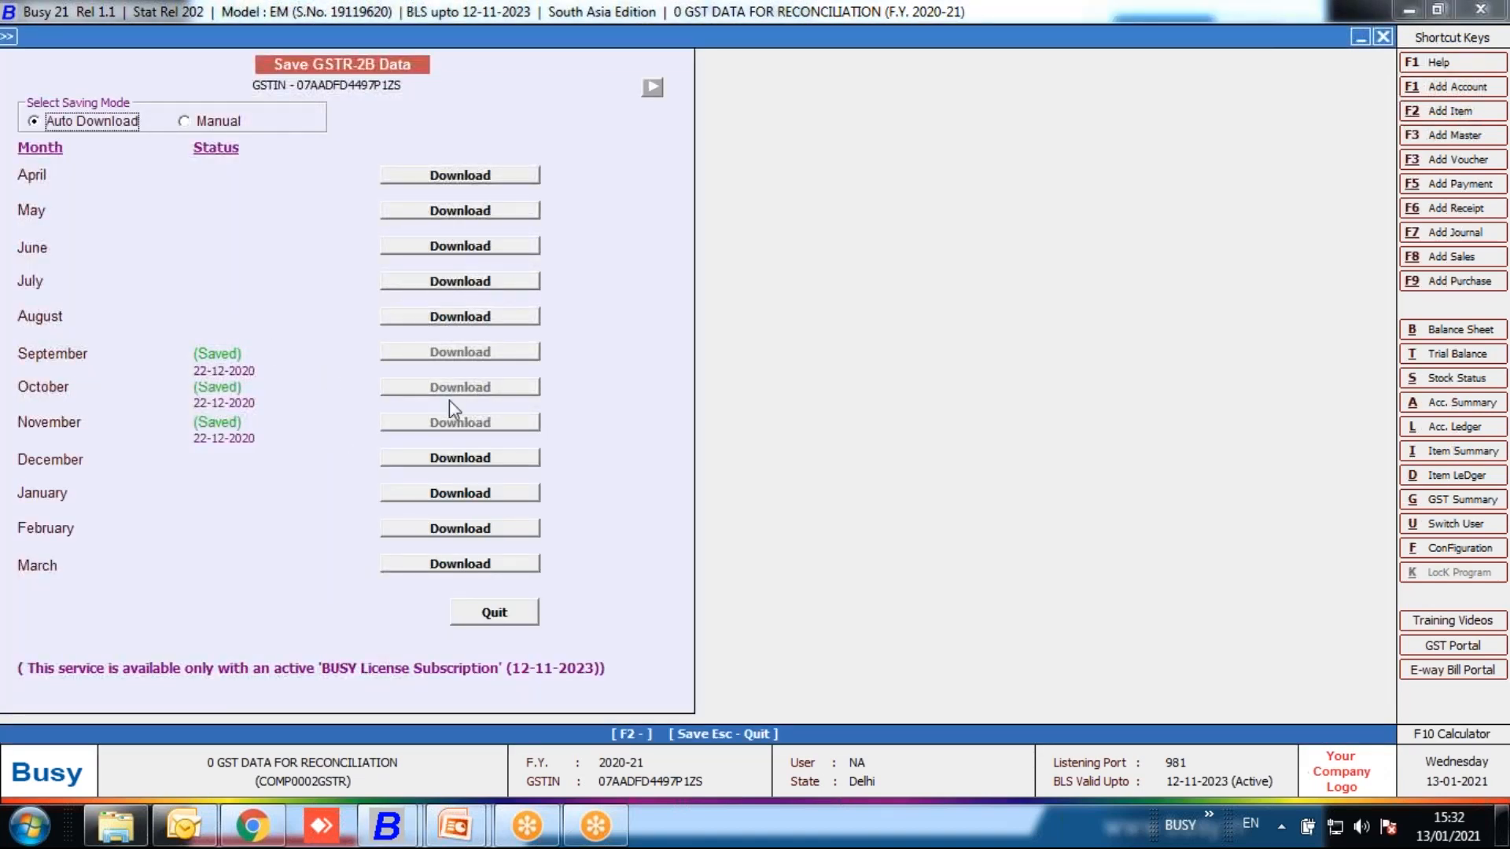
click(744, 35)
click(498, 616)
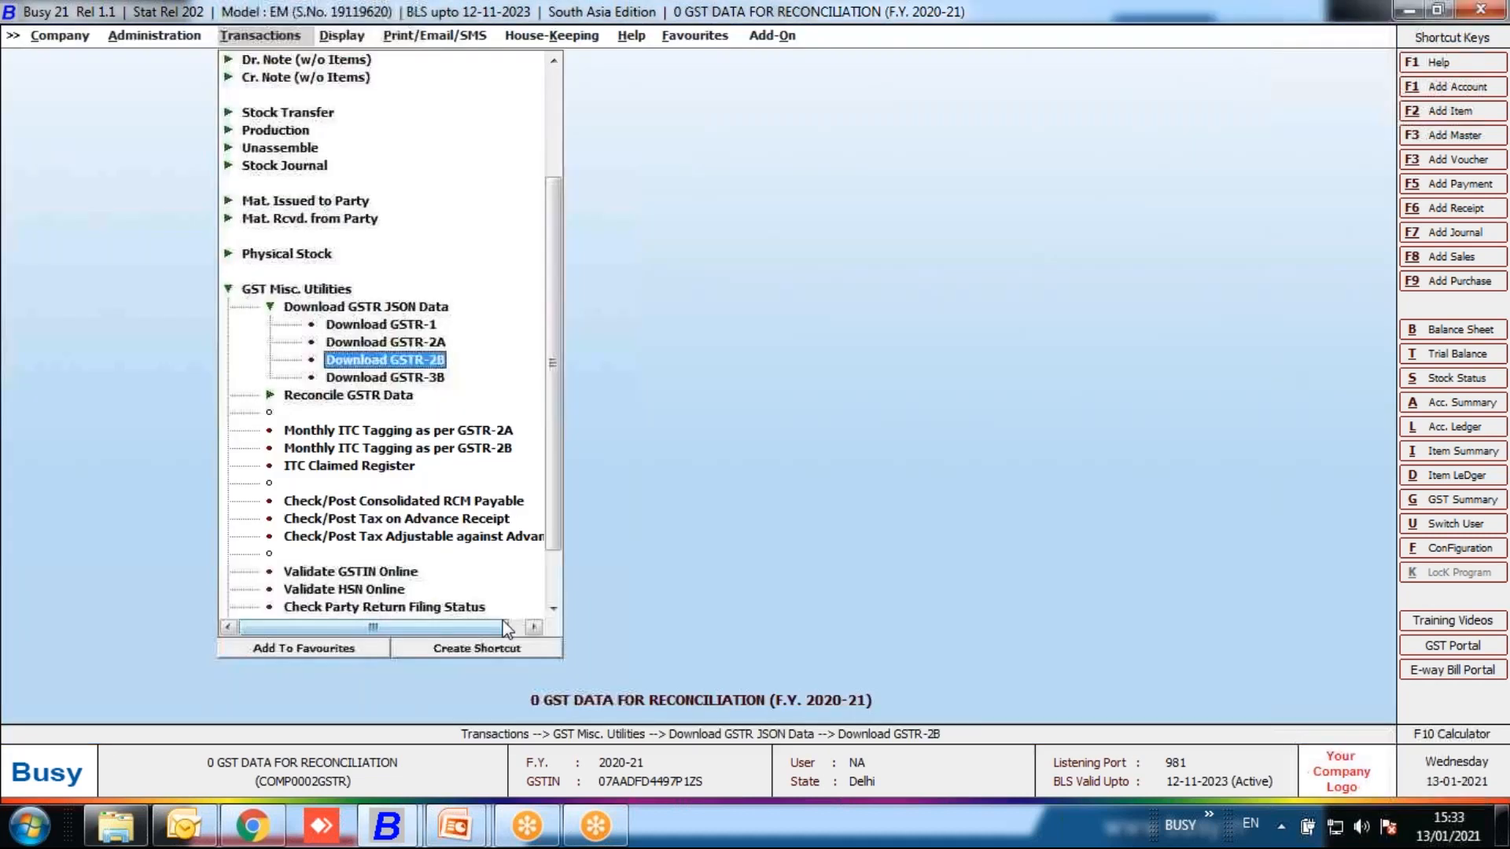
double_click(306, 315)
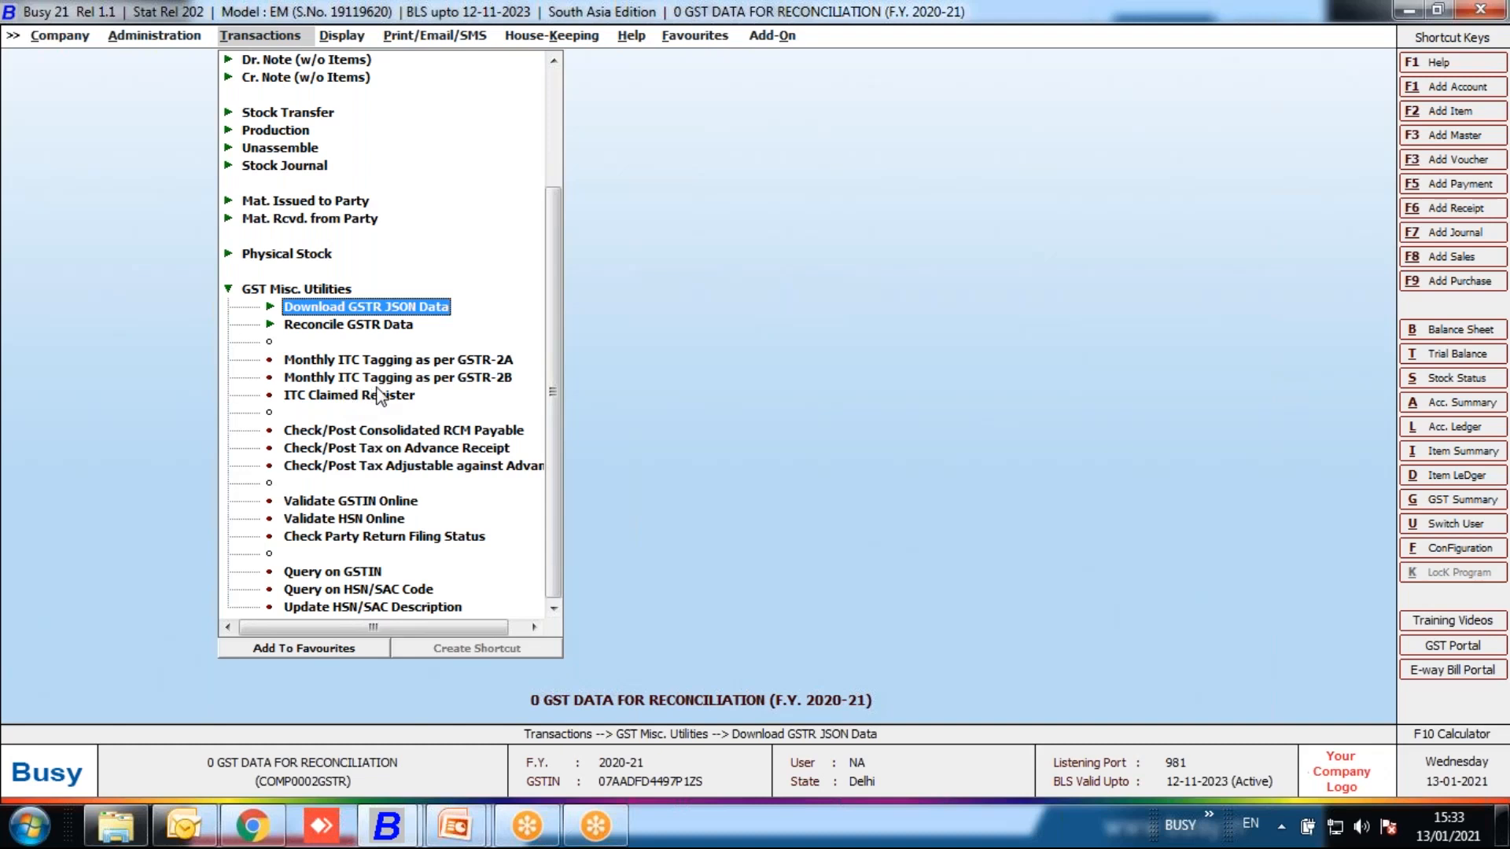
- Start the party-wise GSTR-2B reconciliation with October as both the start month and the end month
double_click(355, 325)
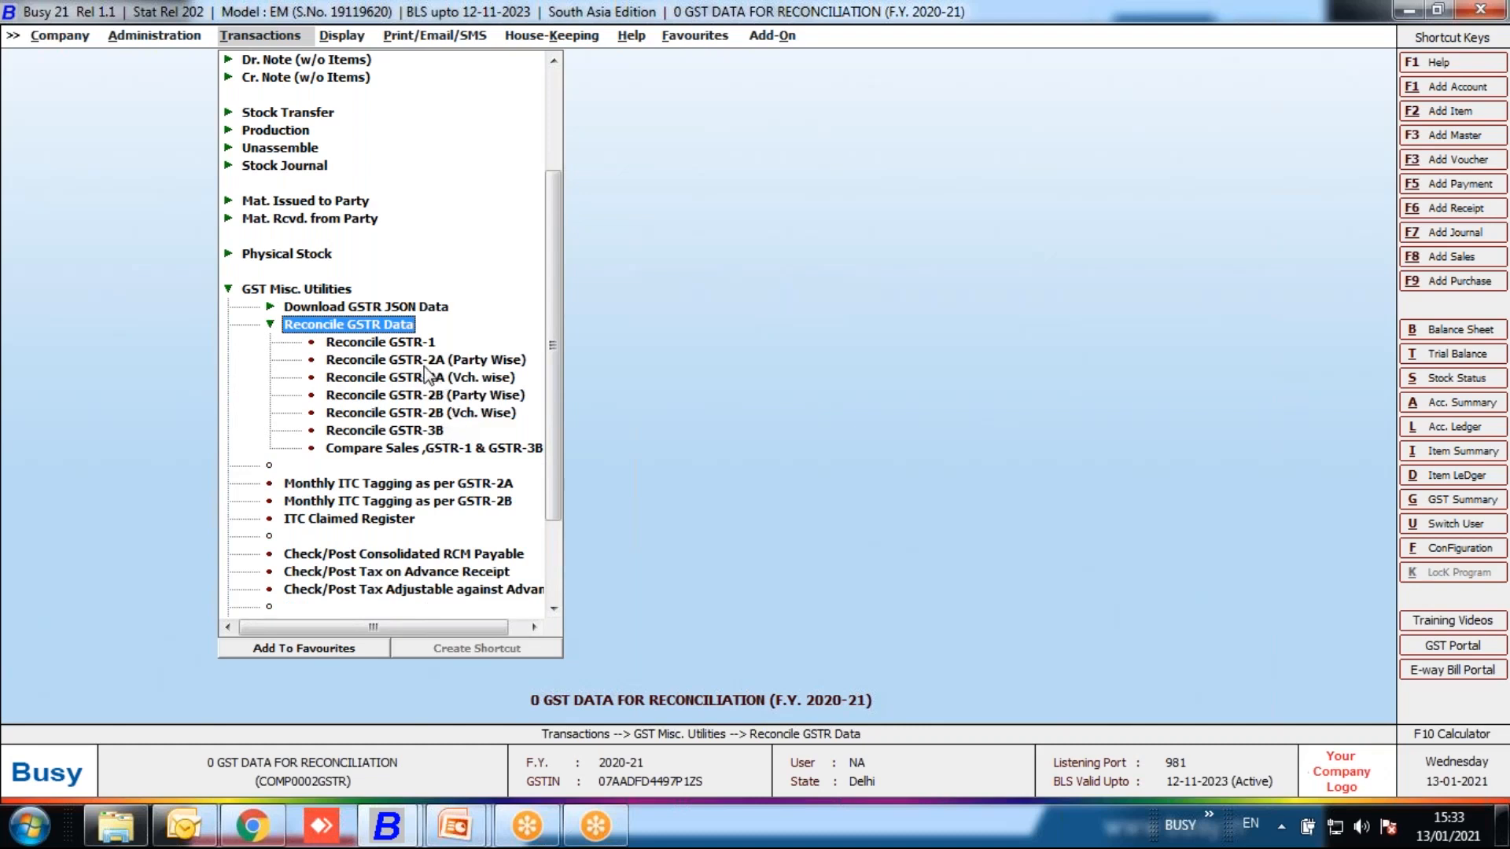
double_click(451, 397)
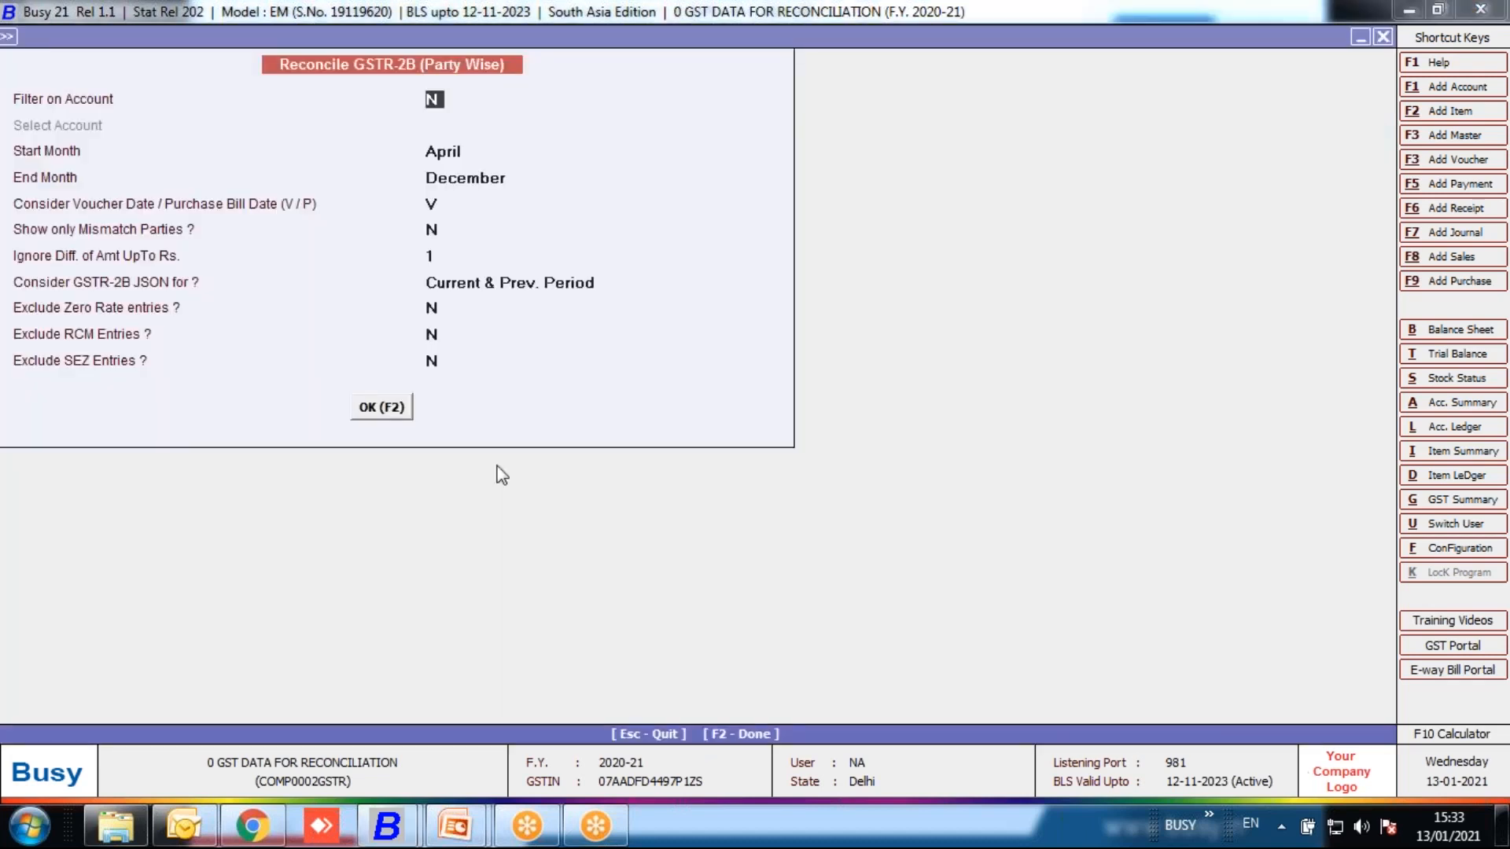
key(Return)
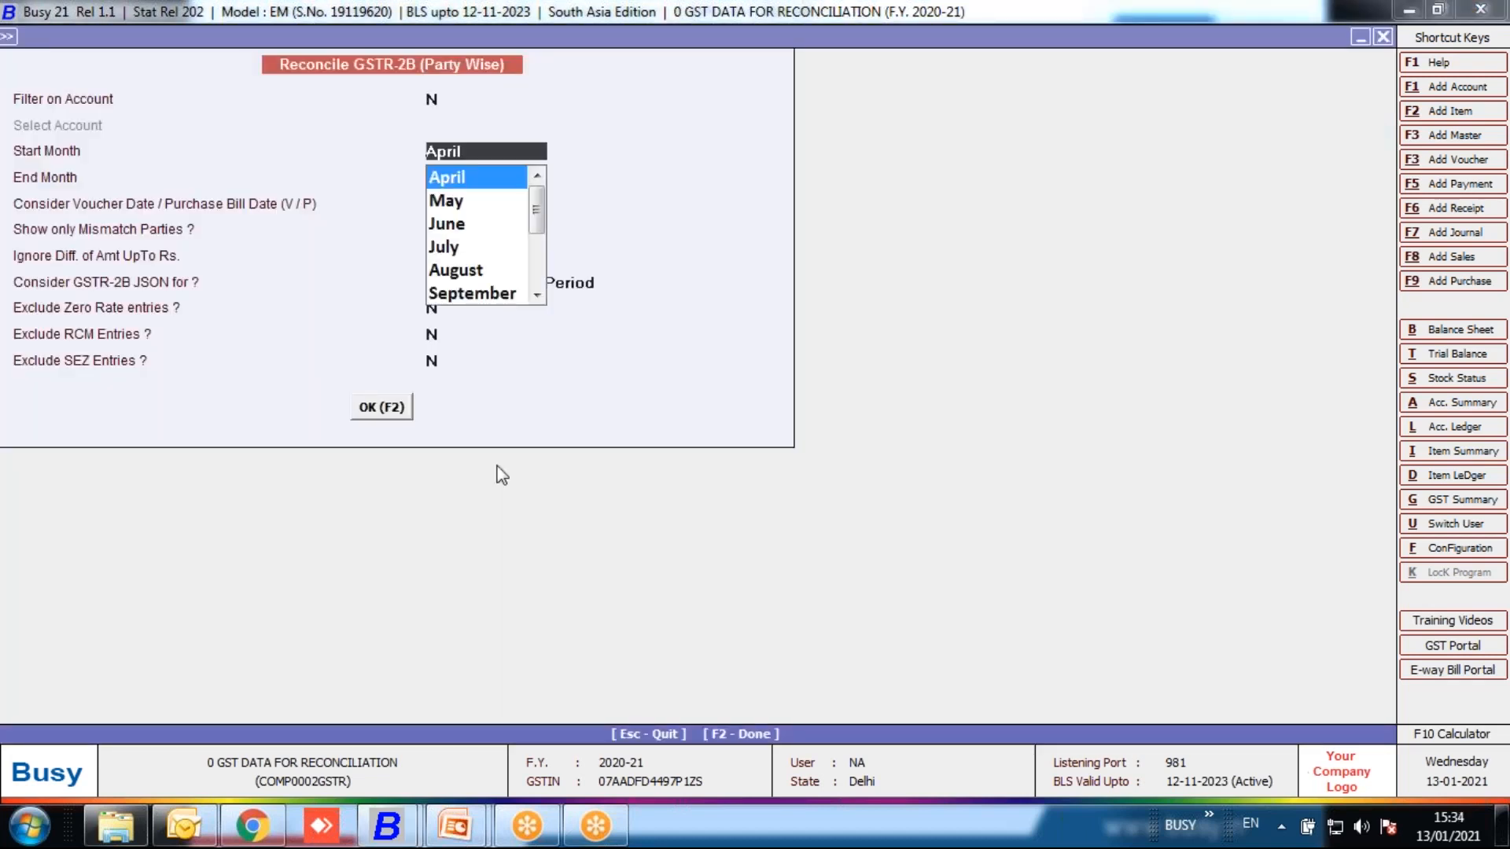
text(oct)
key(Return)
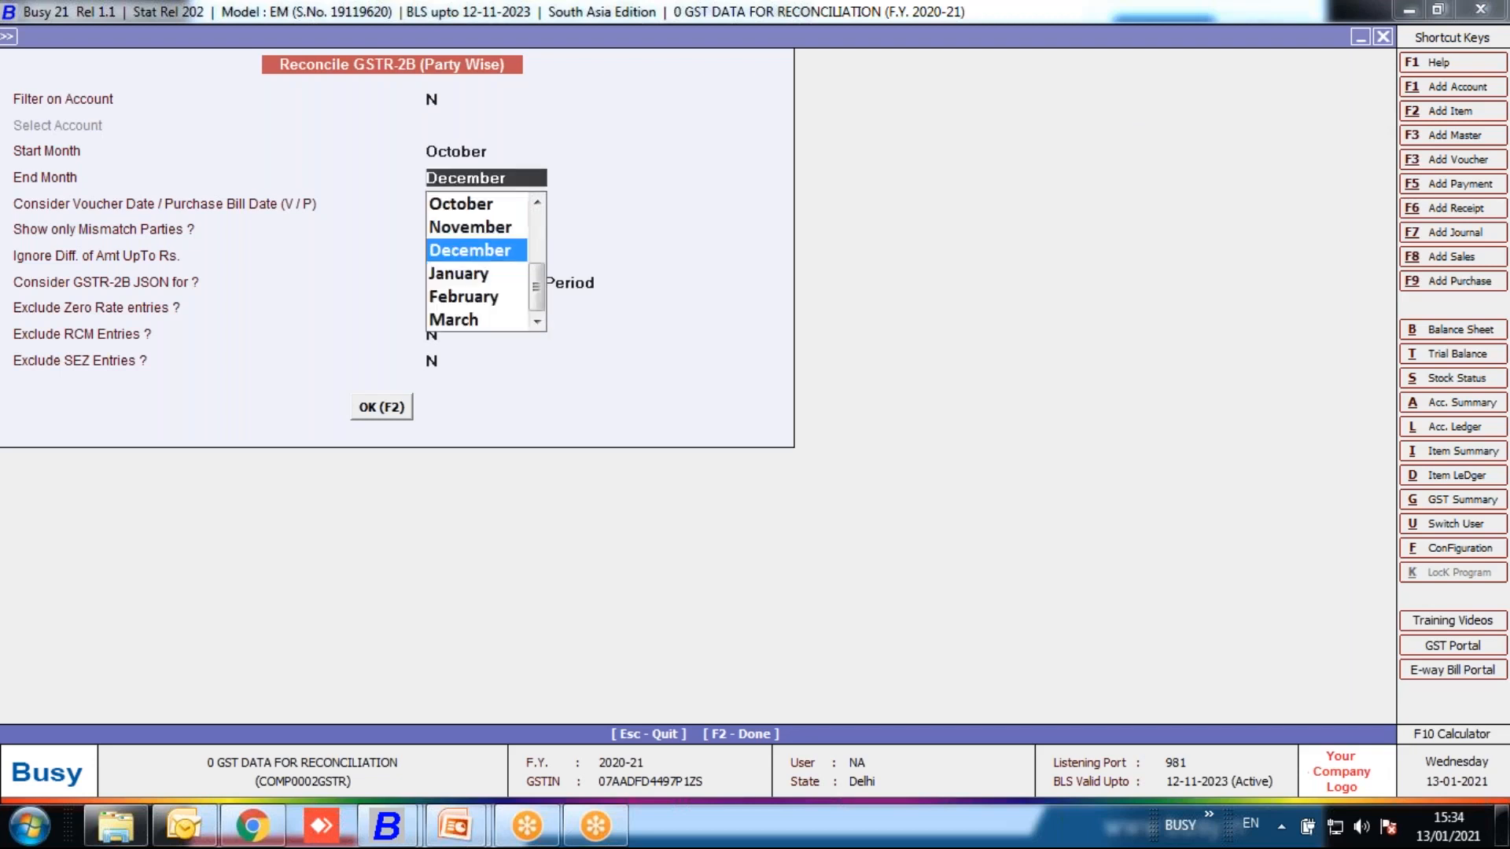
text(oct)
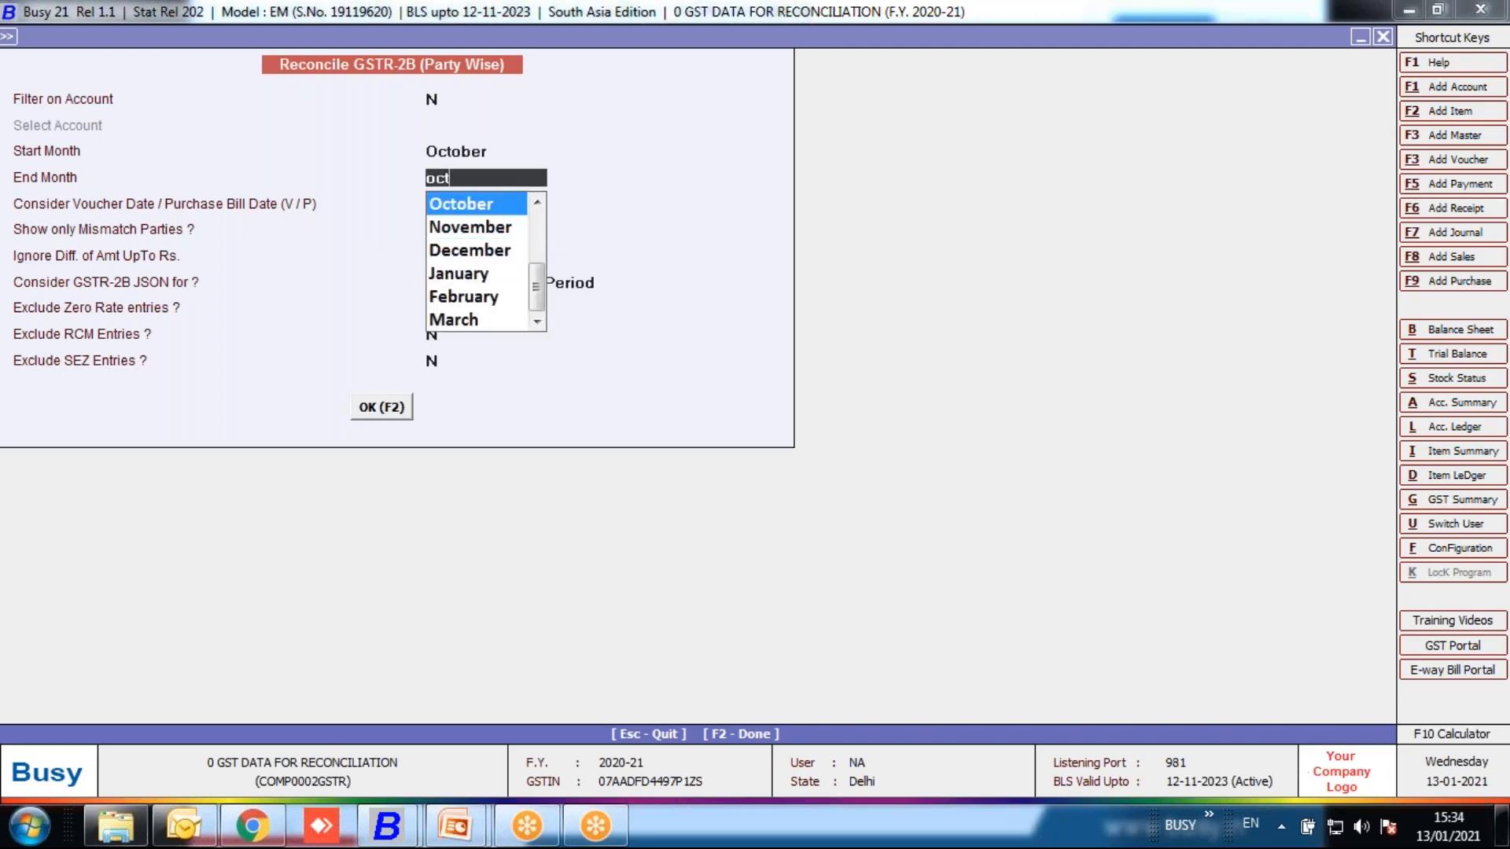
key(Return)
- Keep the remaining reconciliation options at their defaults and generate the party-wise GSTR-2B report
key(Return)
key(Return)
key(Return)
key(Return)
key(Return)
key(Return)
key(Return)
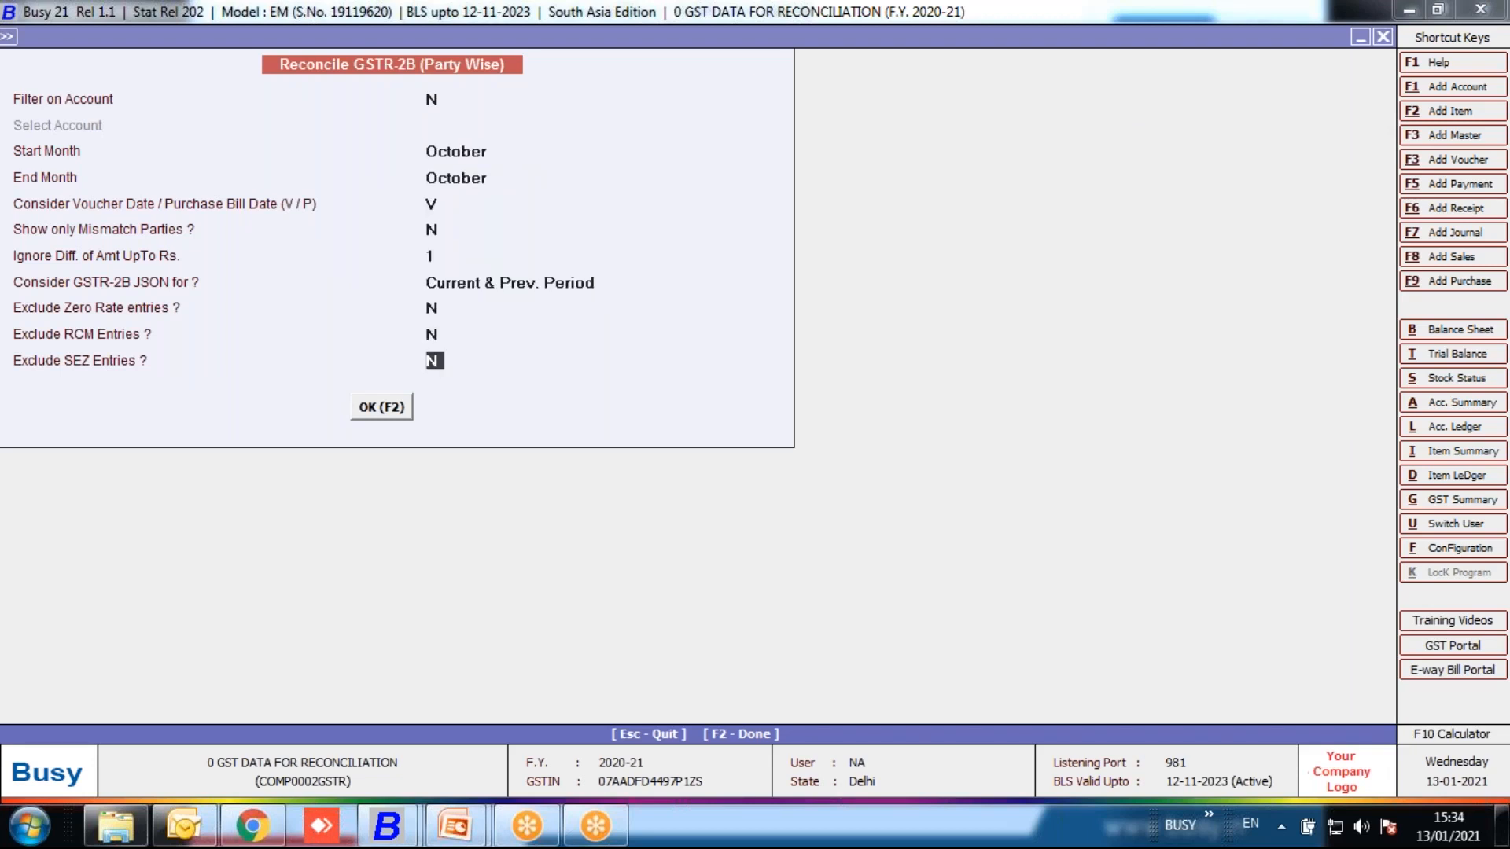
key(Return)
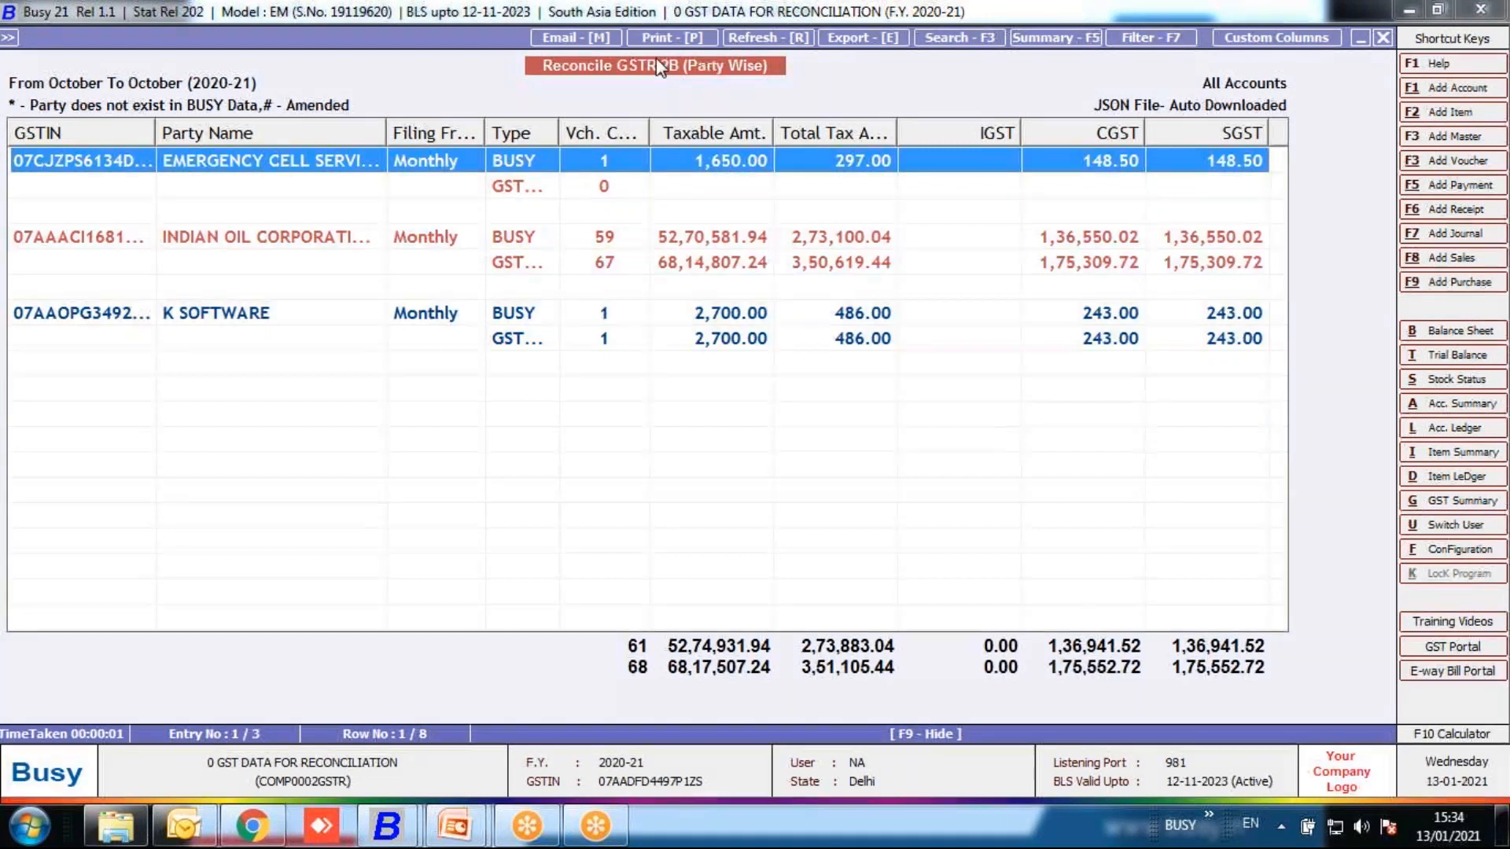
- Narrow the GSTIN and Party Name columns and widen the Filing Freq., Type and Vch. Count columns of the report
click(738, 39)
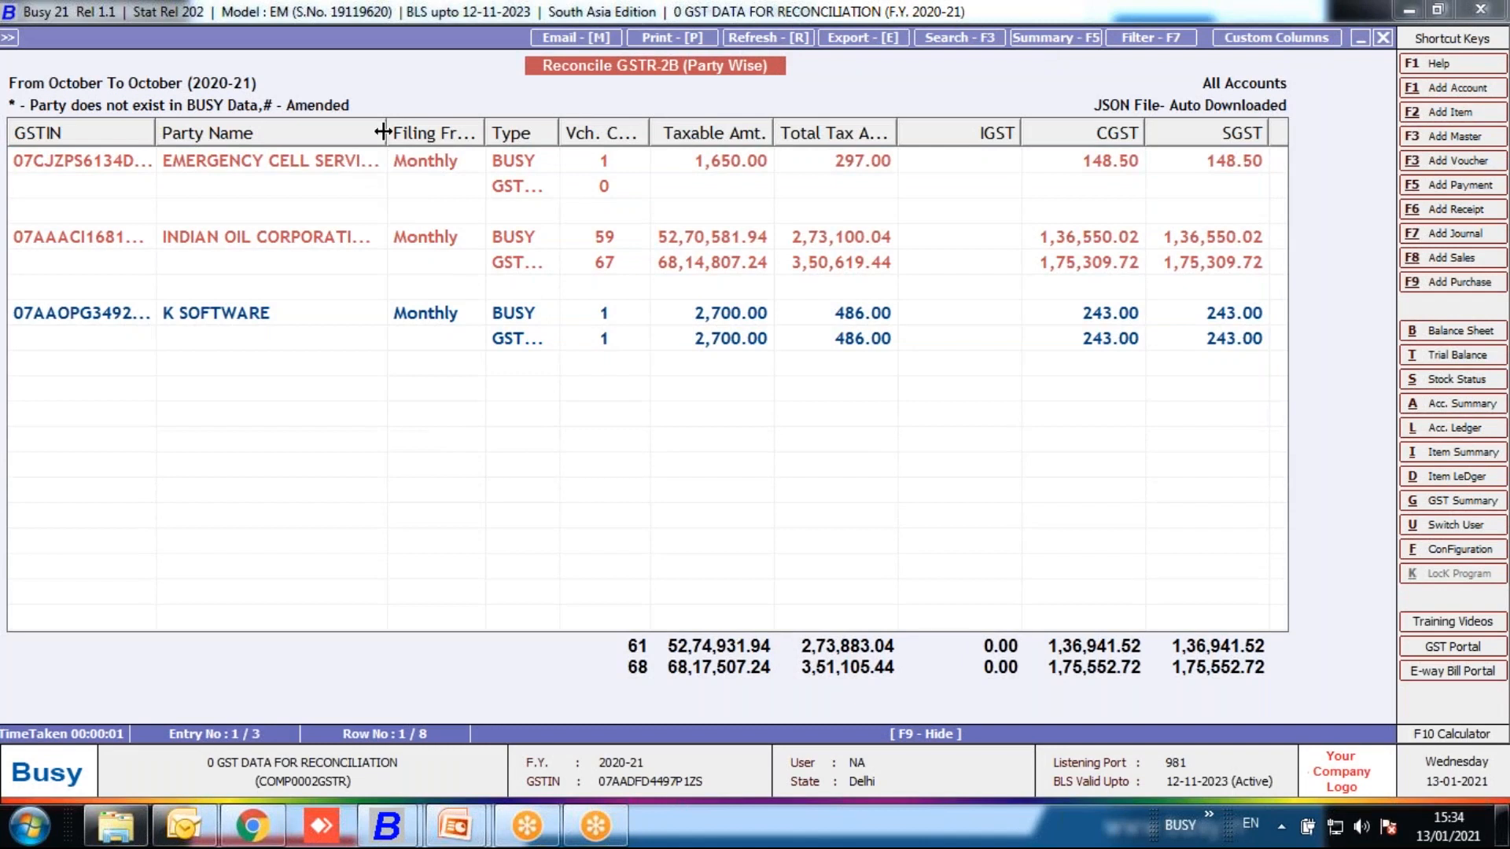
drag(383, 130, 226, 144)
drag(330, 130, 402, 130)
drag(171, 133, 99, 134)
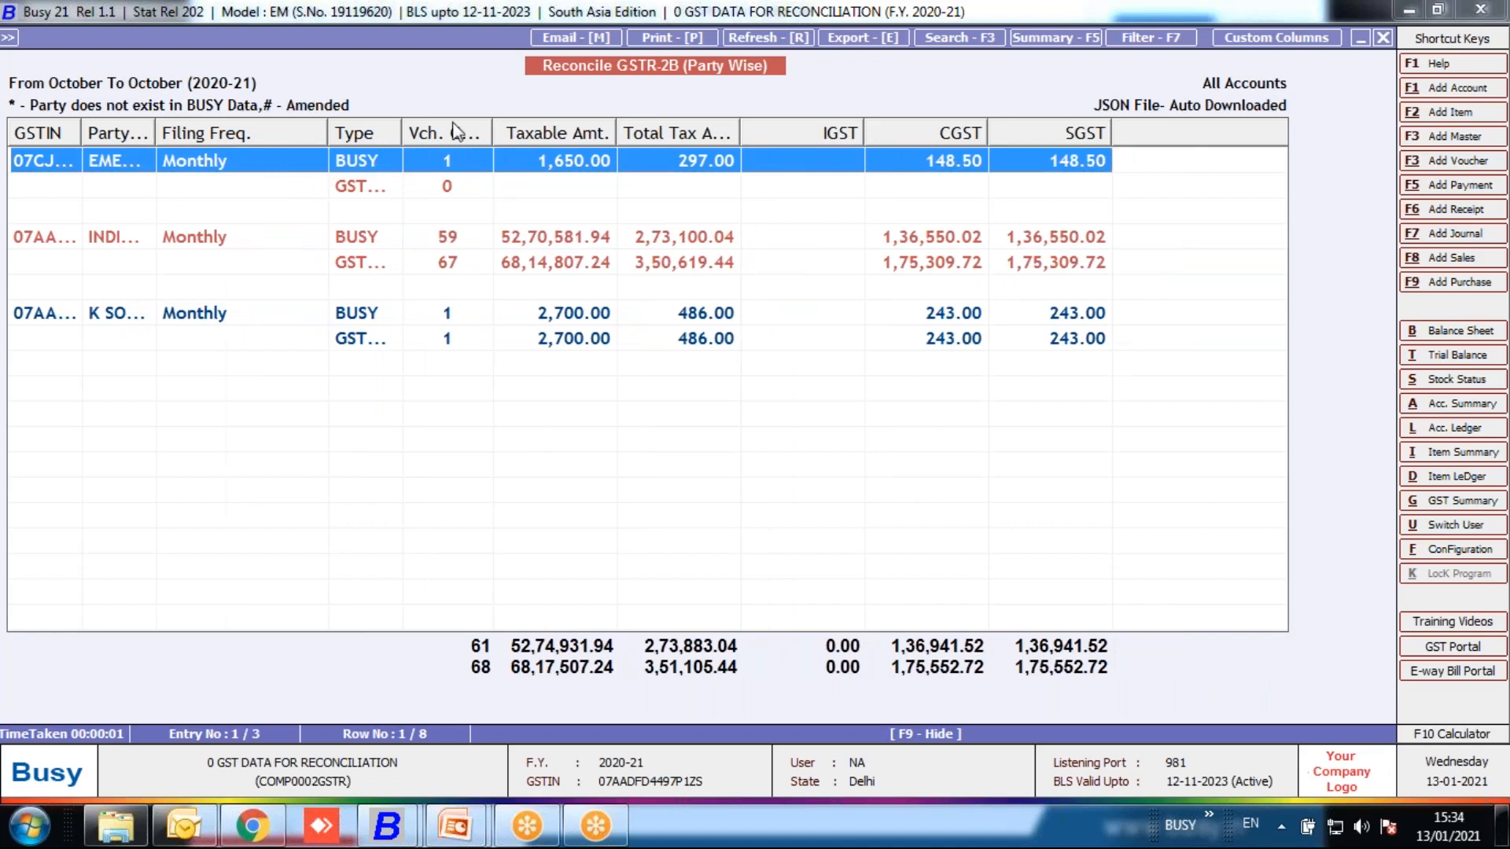
drag(492, 129, 602, 131)
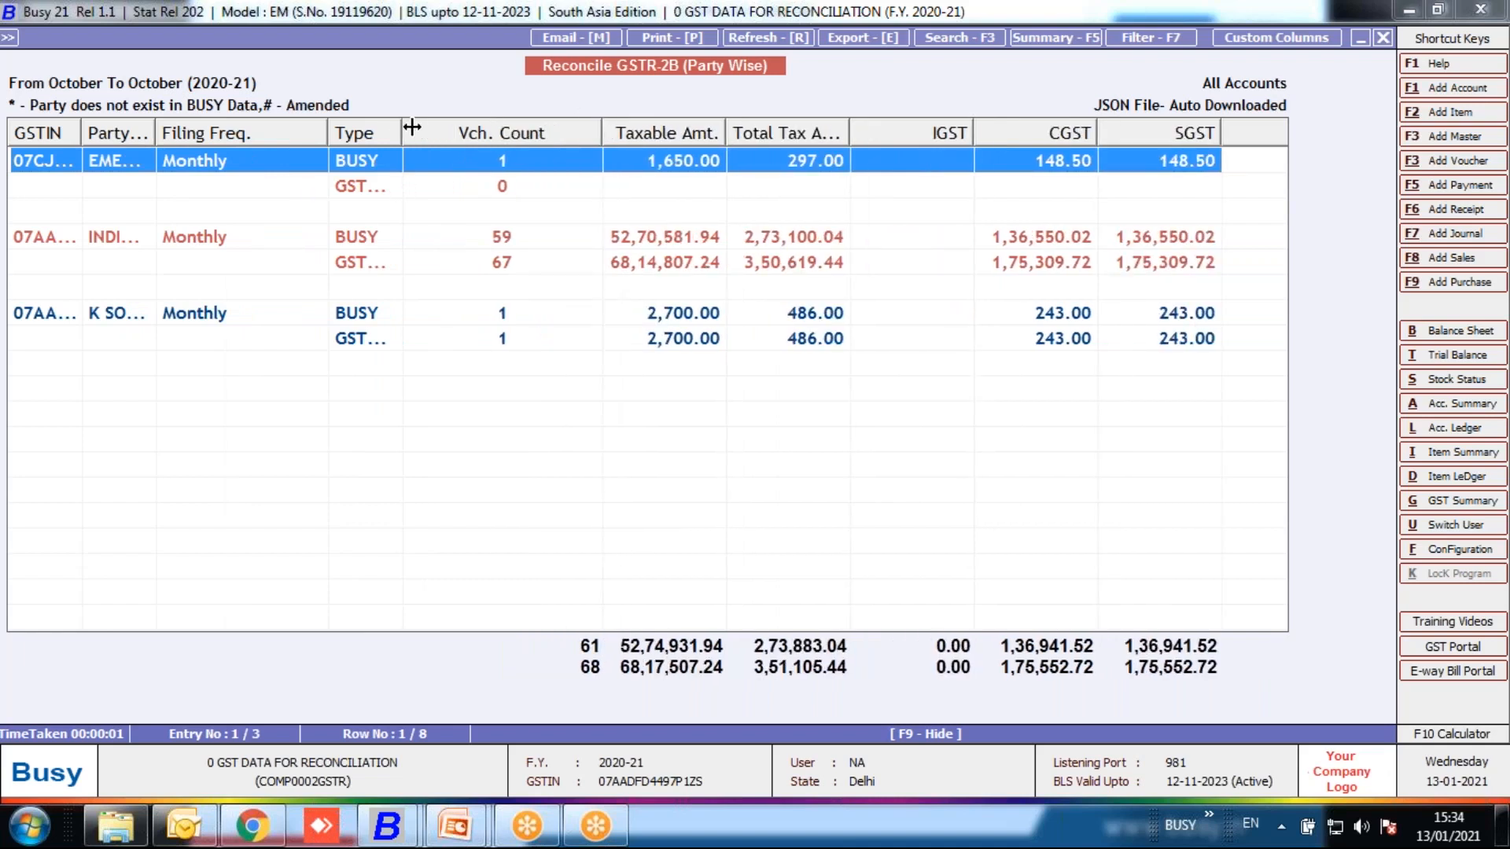
drag(402, 130, 460, 129)
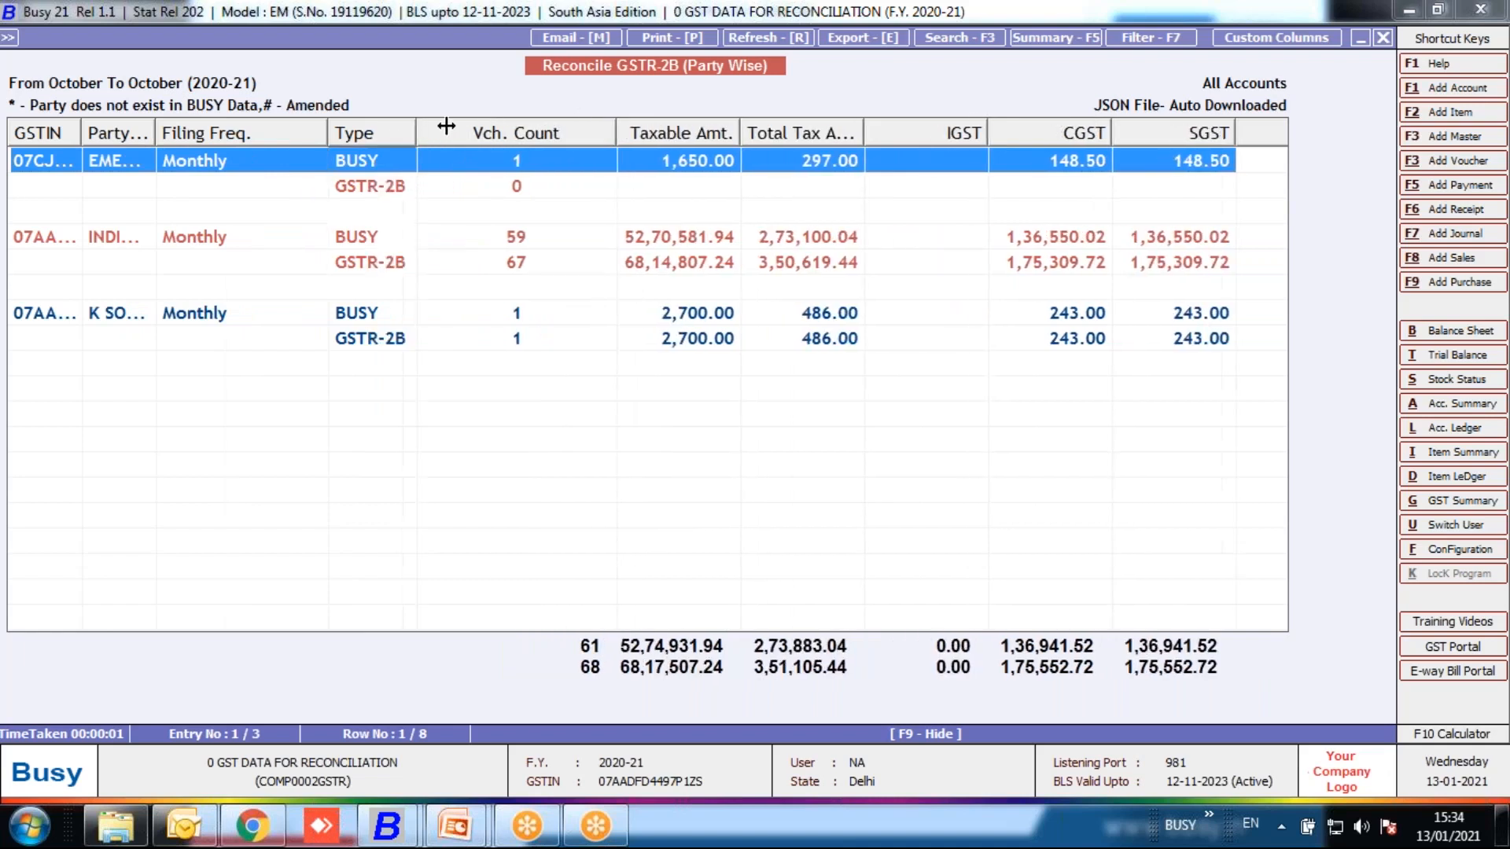
- Compare the BUSY and GSTR-2B voucher counts and amounts of each of the three parties in the report
click(402, 189)
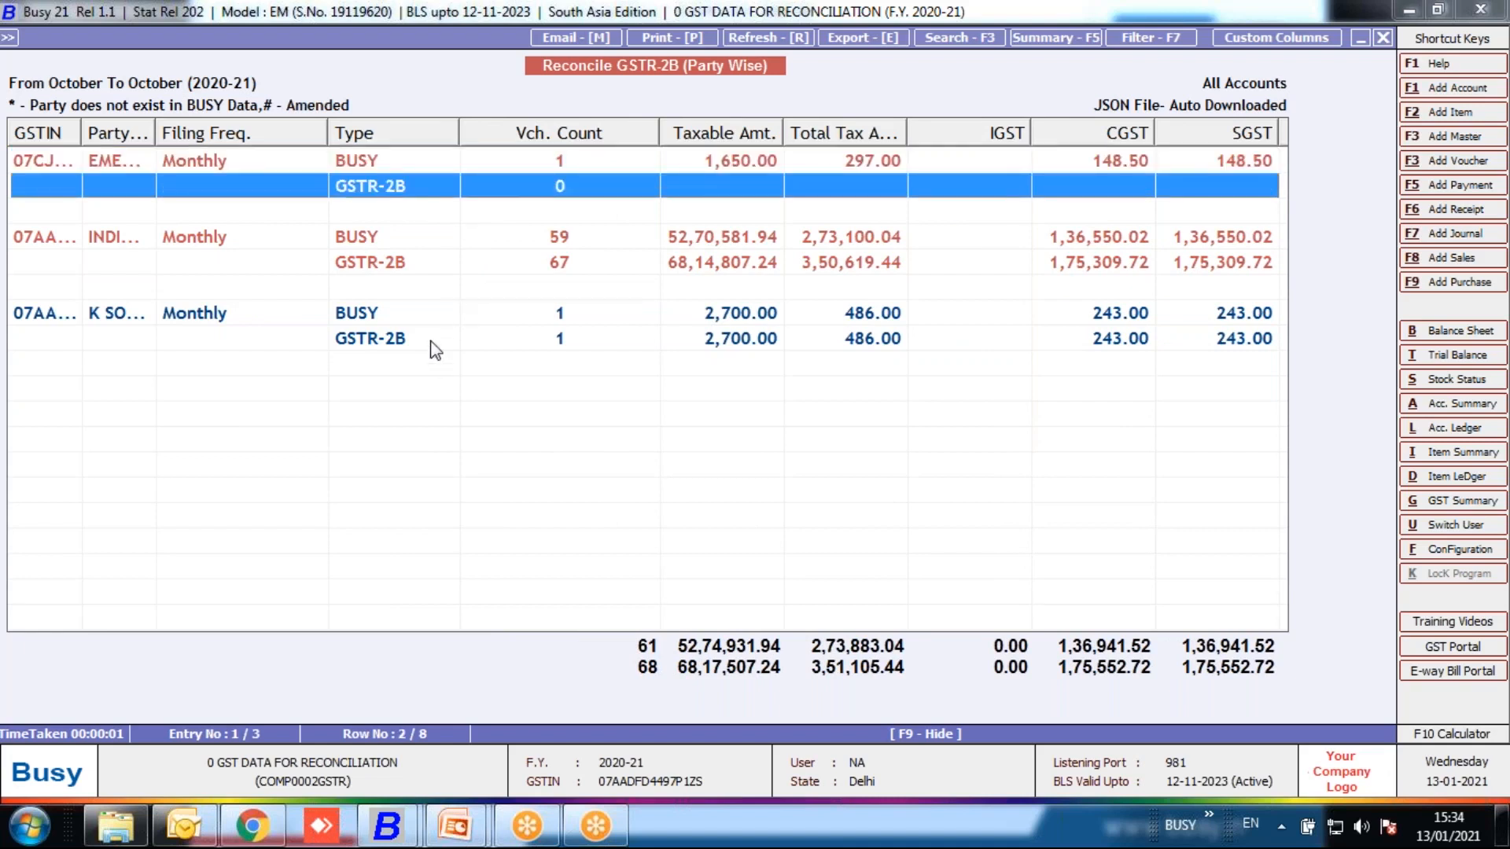
click(430, 340)
click(427, 314)
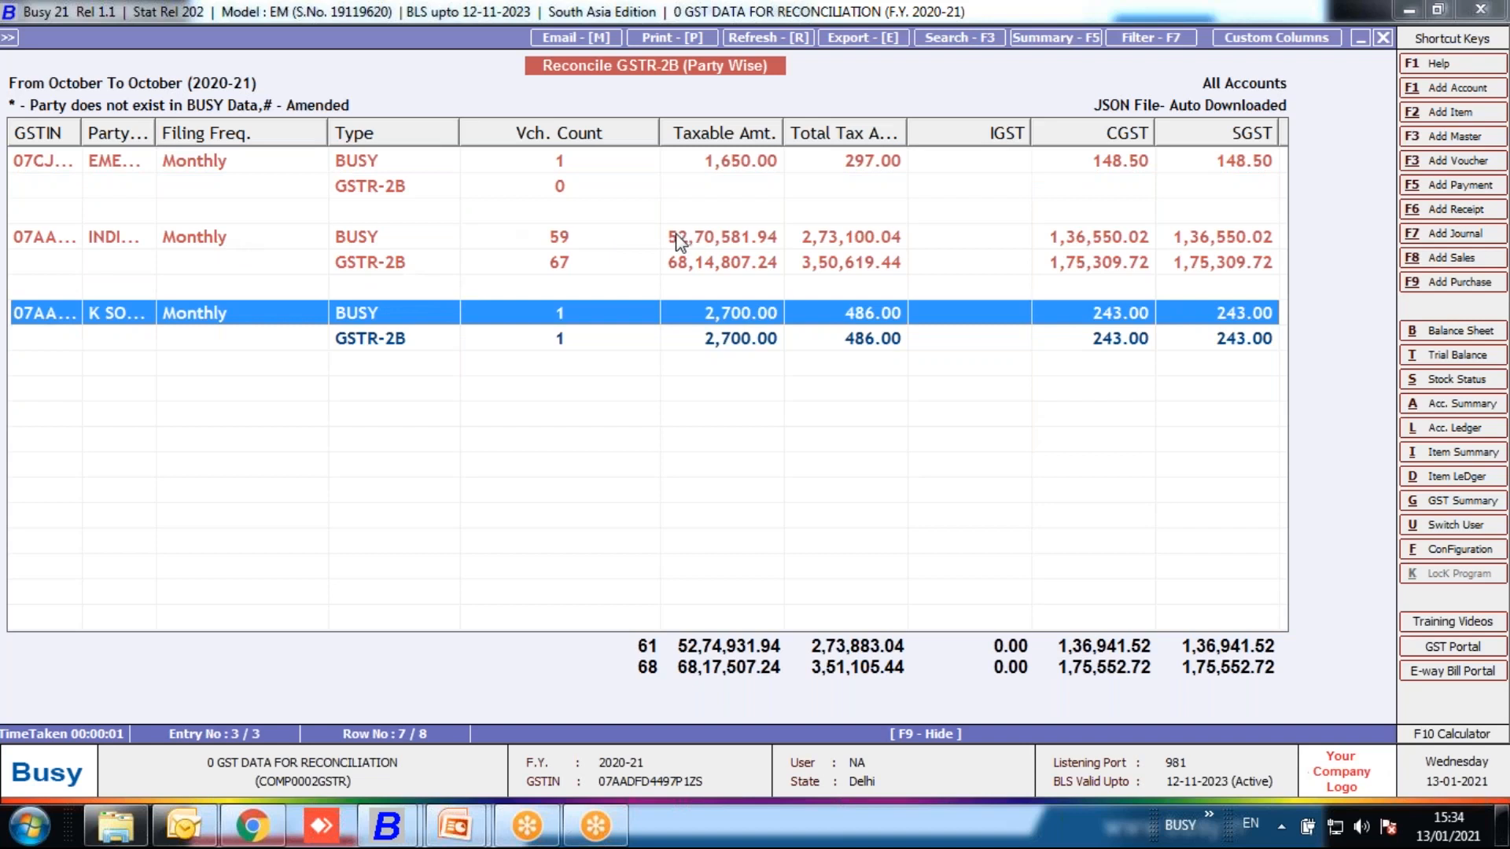
click(448, 164)
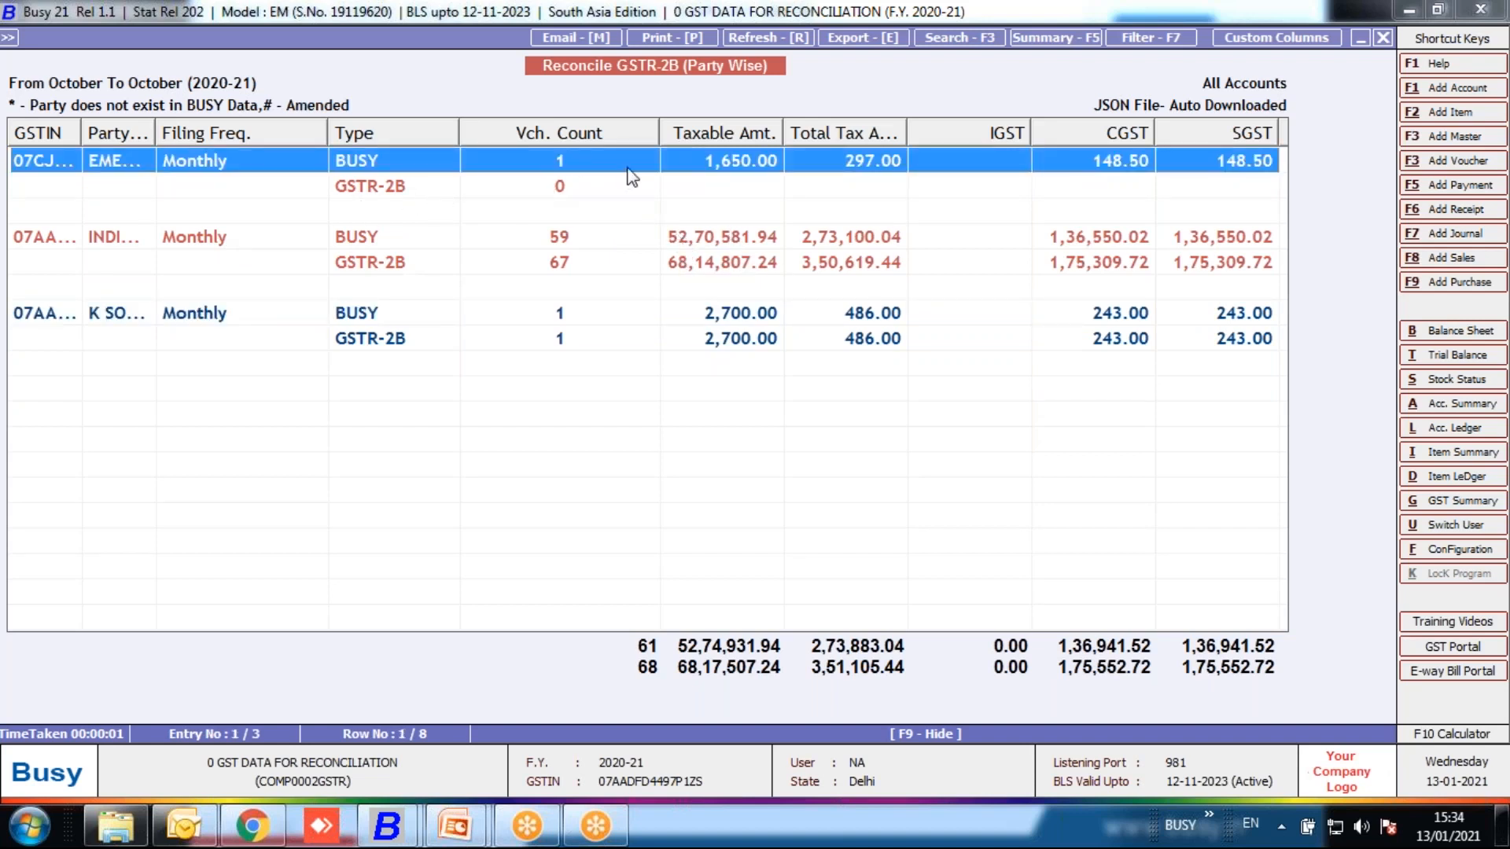
click(619, 191)
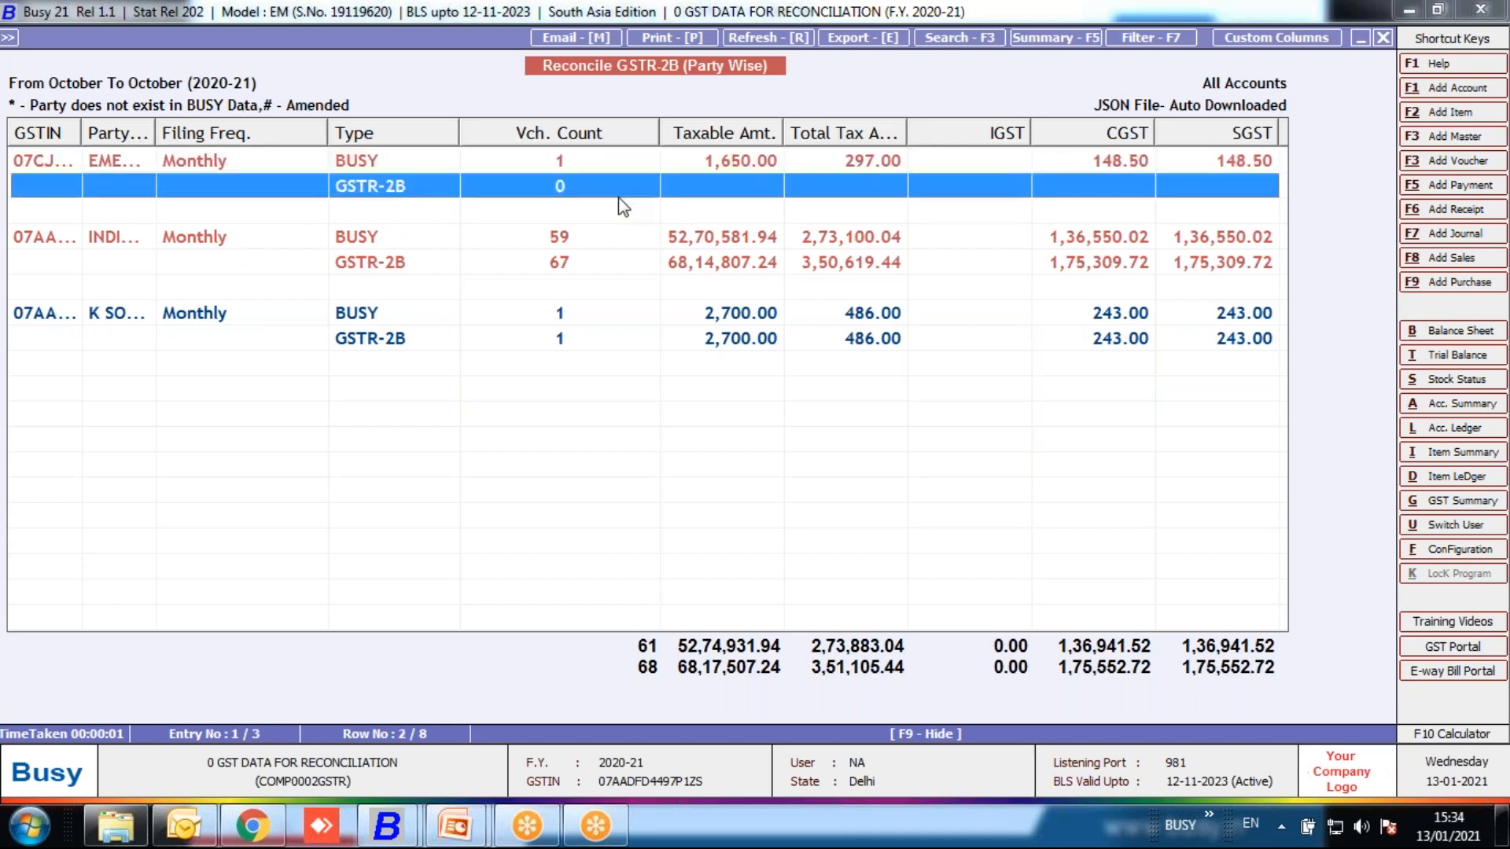
click(625, 245)
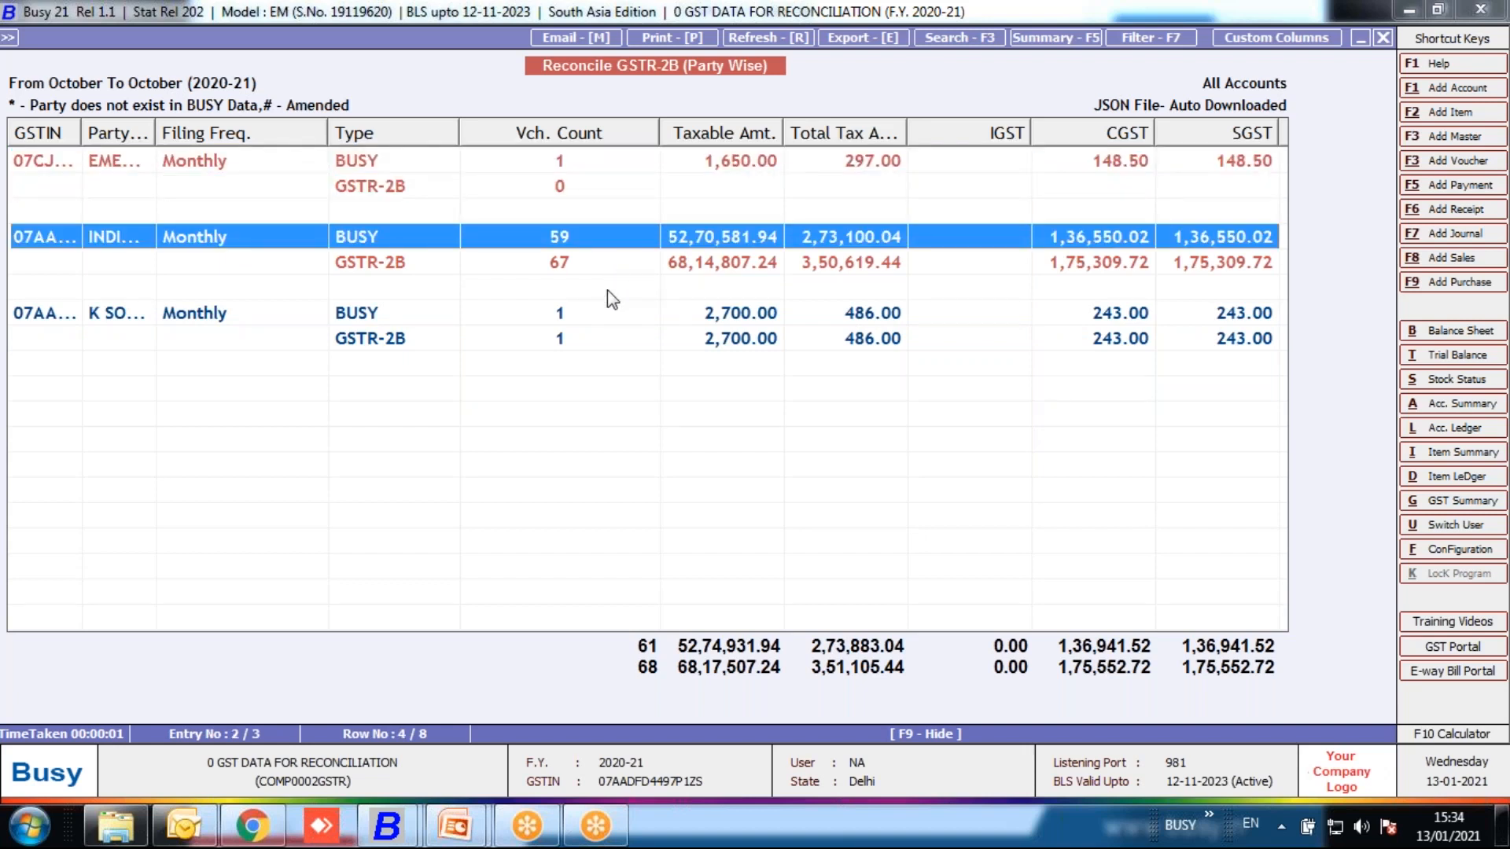
click(620, 274)
- Open the Comparative view of Indian Oil Corporation's entries, widen the ITC Available column and look through the vouchers
click(590, 251)
key(Return)
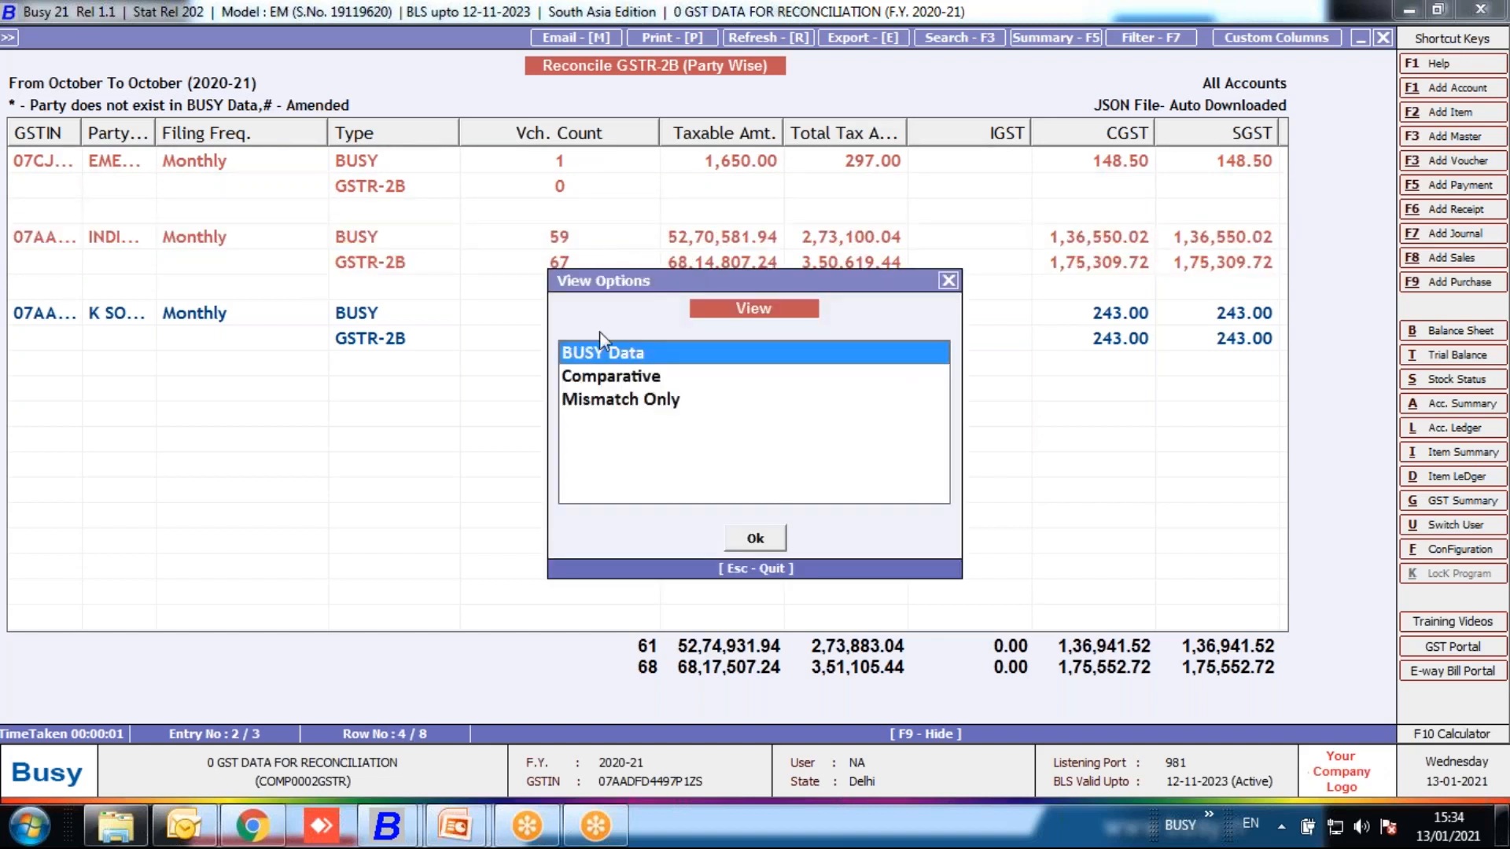
click(618, 383)
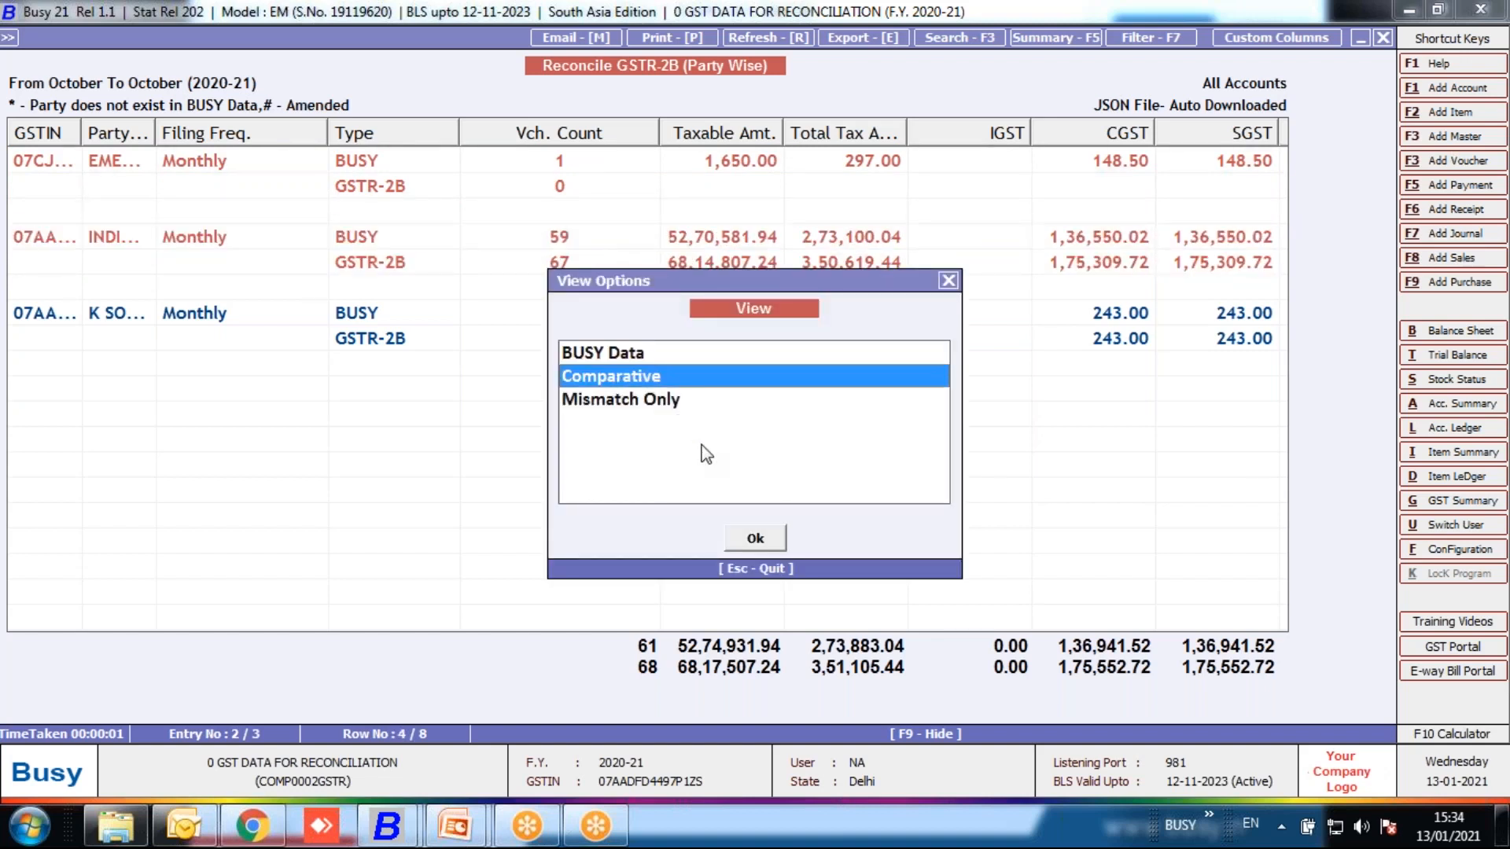
click(756, 533)
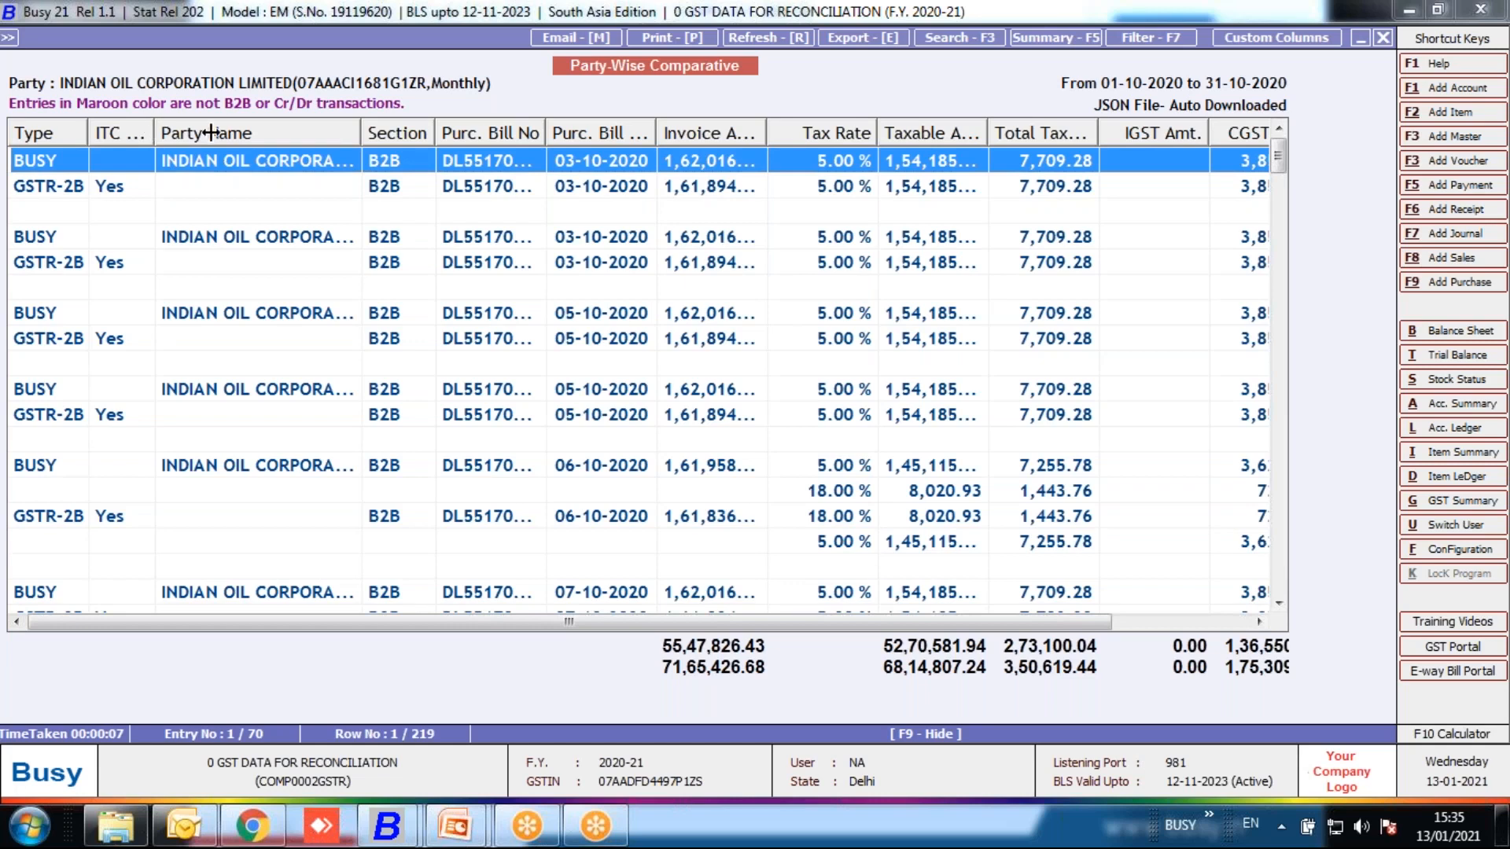
drag(154, 128, 218, 130)
scroll(148, 354, down, 4)
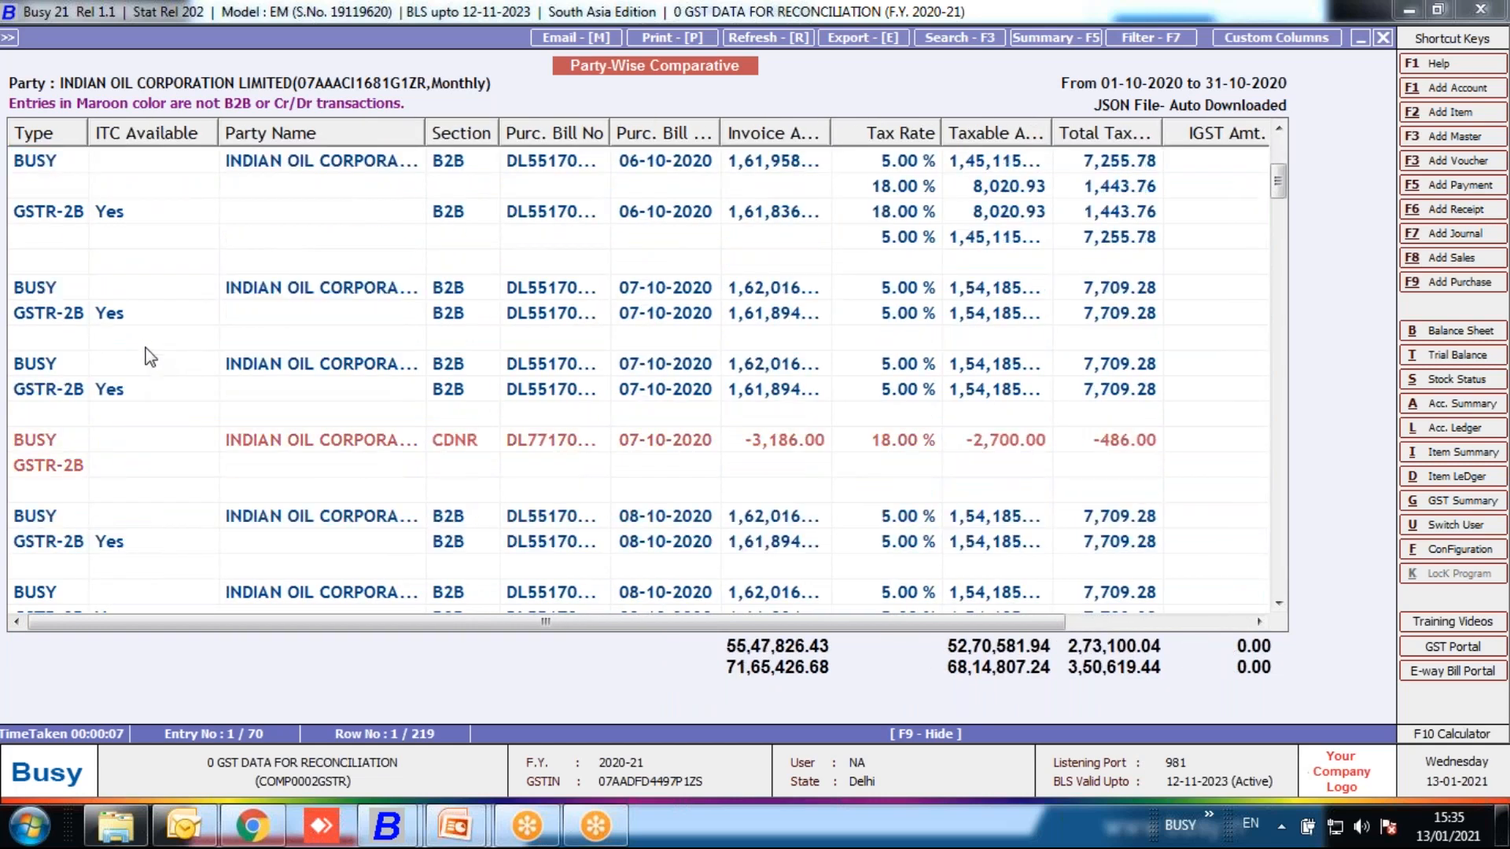
- Return to the first Indian Oil Corporation voucher and close the comparative and the party-wise GSTR-2B reconciliation
scroll(258, 418, up, 4)
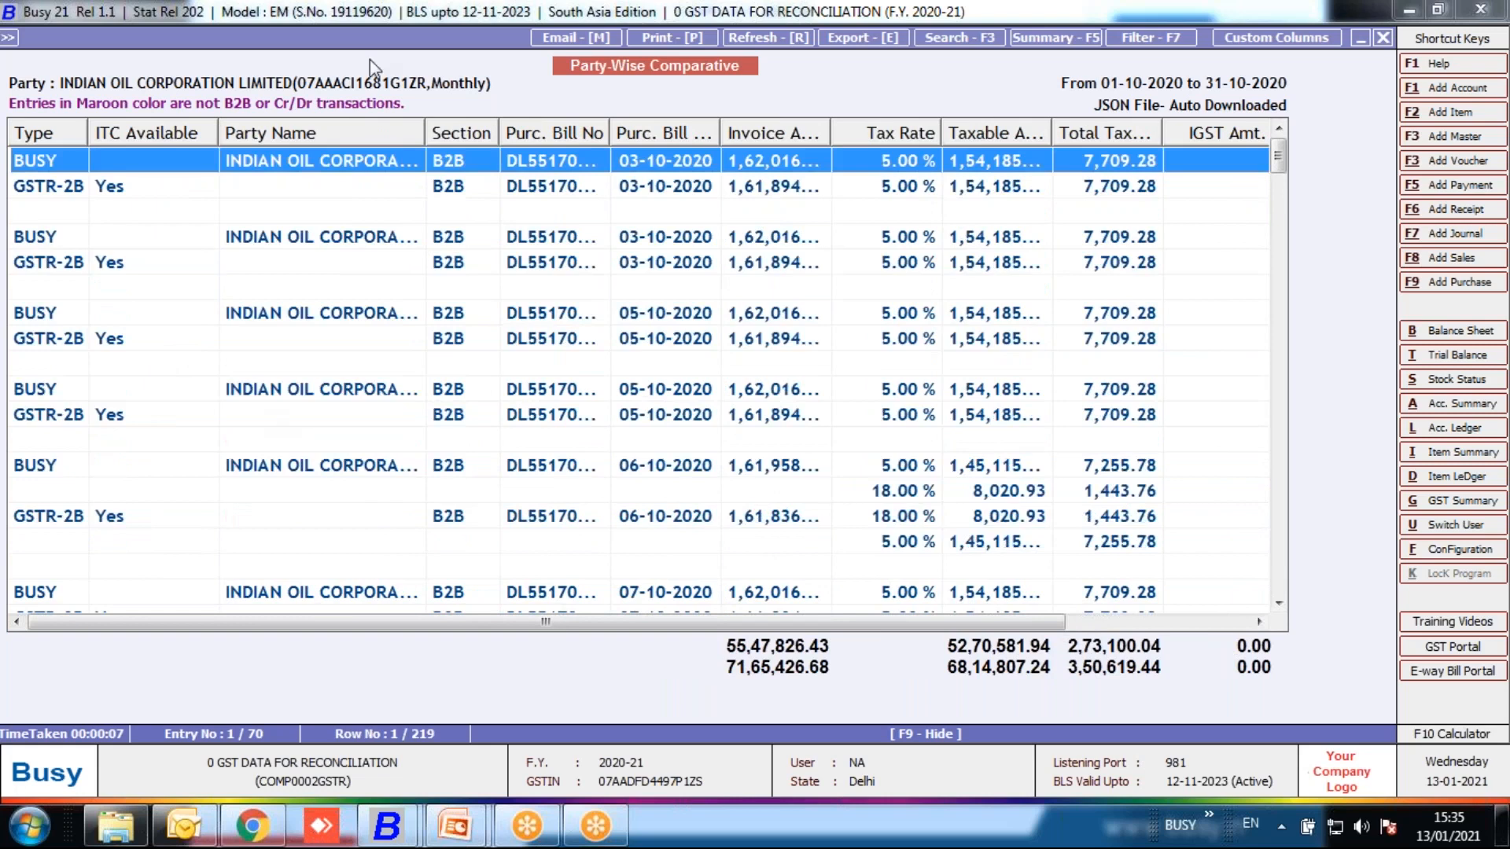
key(Escape)
key(Escape)
key(Escape)
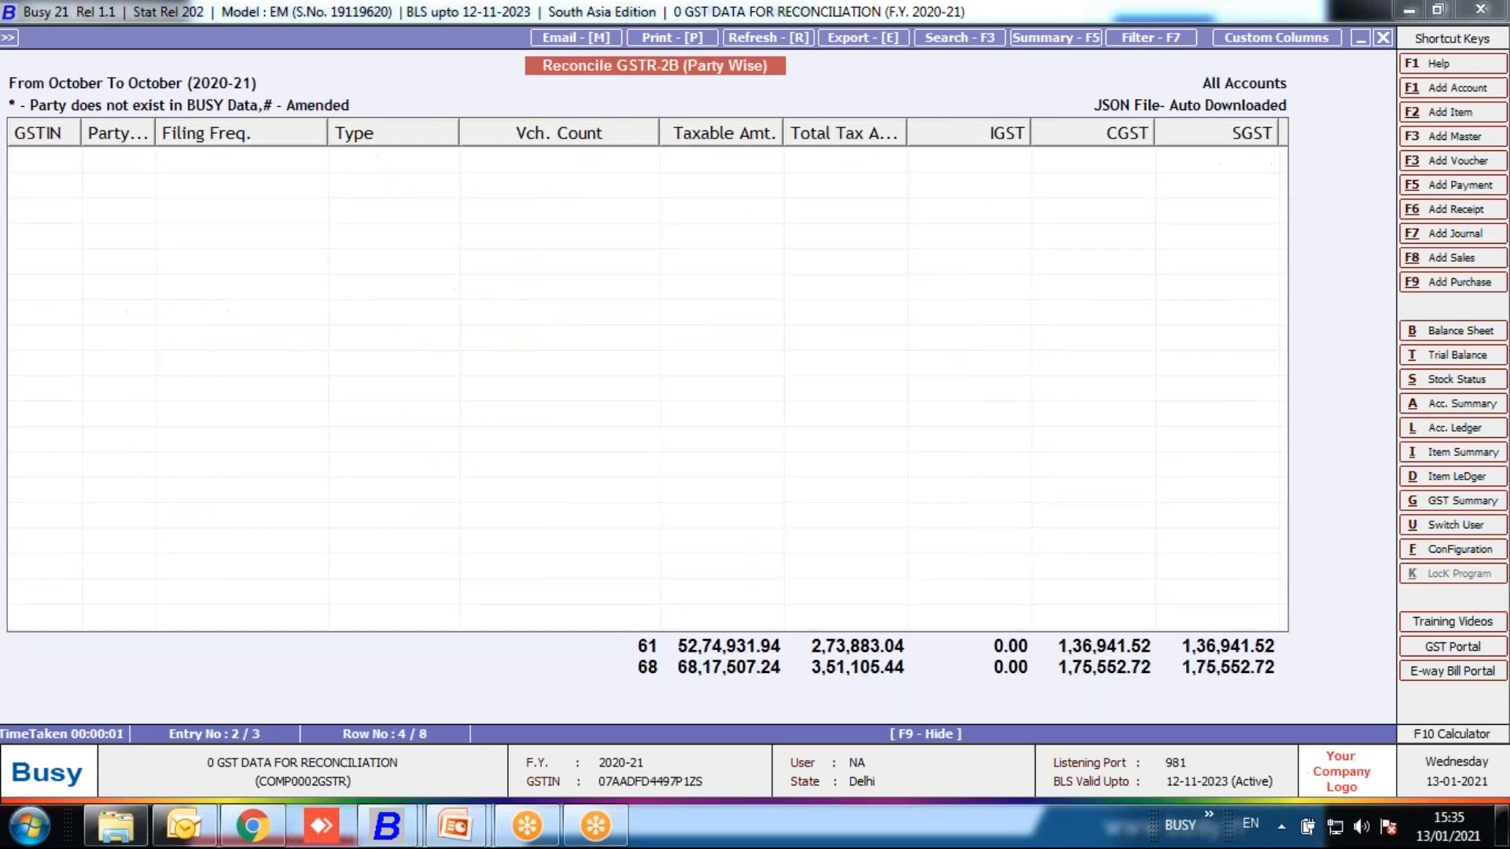
key(Escape)
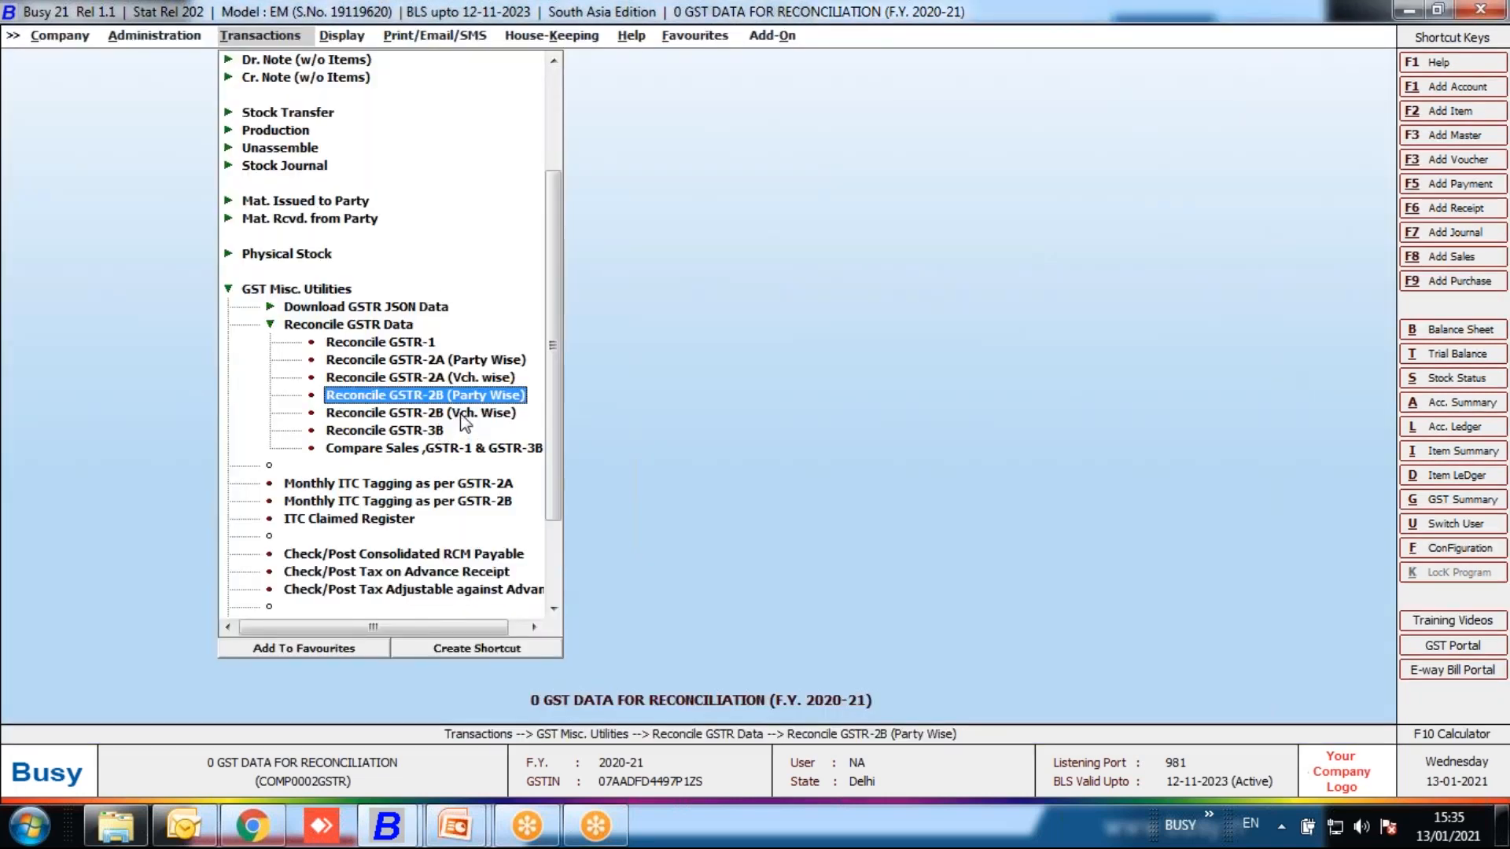
- Start the voucher-wise GSTR-2B reconciliation with October as both the start and end month
click(461, 416)
key(Return)
text(oct)
key(Return)
text(oct)
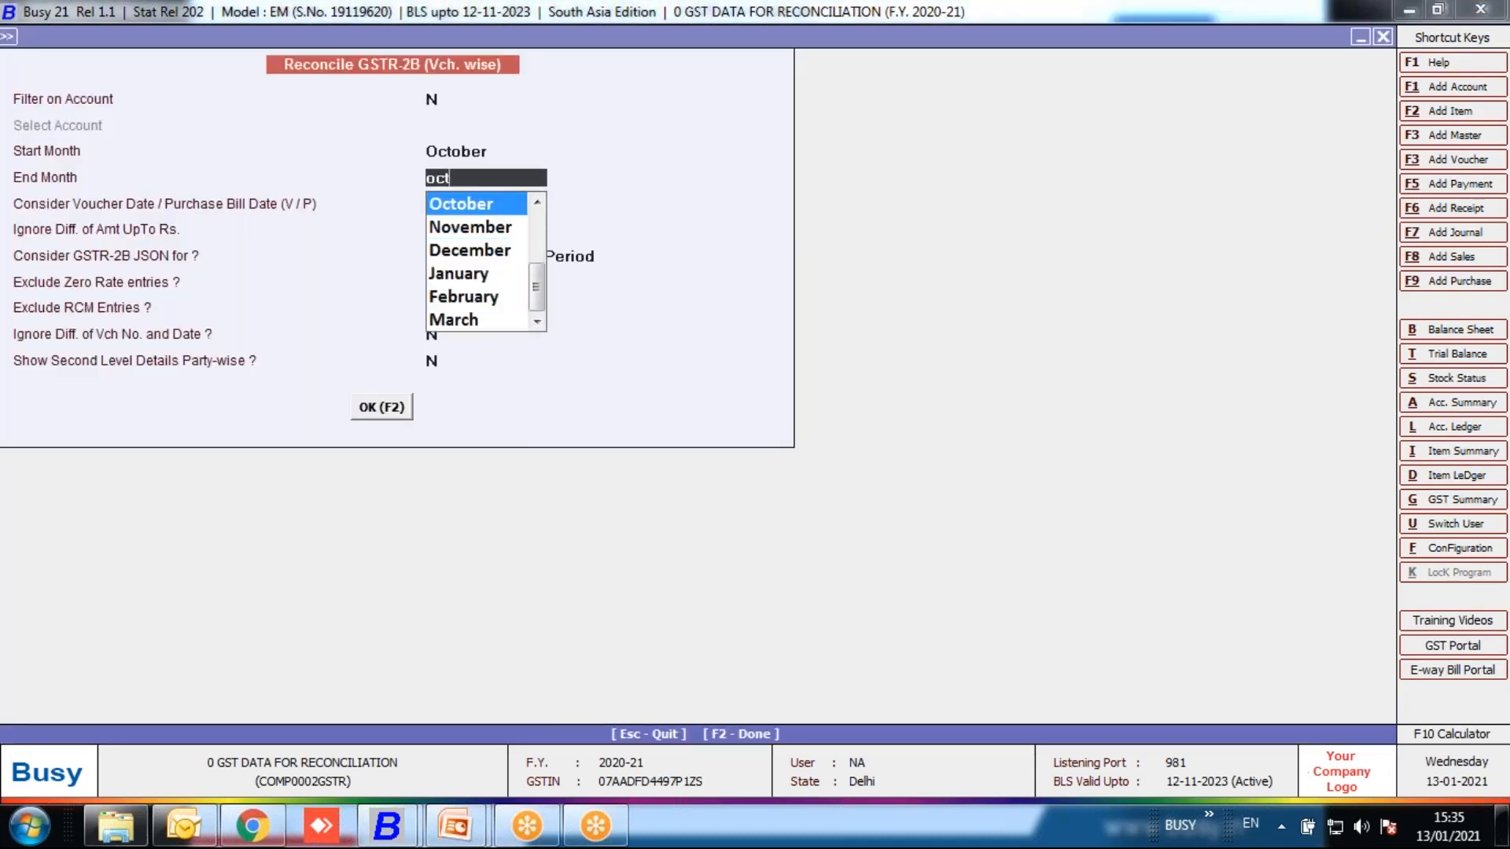
key(Return)
- Keep the remaining voucher-wise reconciliation options at their defaults and generate the report
key(Return)
key(Return)
key(Return)
key(Return)
key(Return)
key(Return)
key(Return)
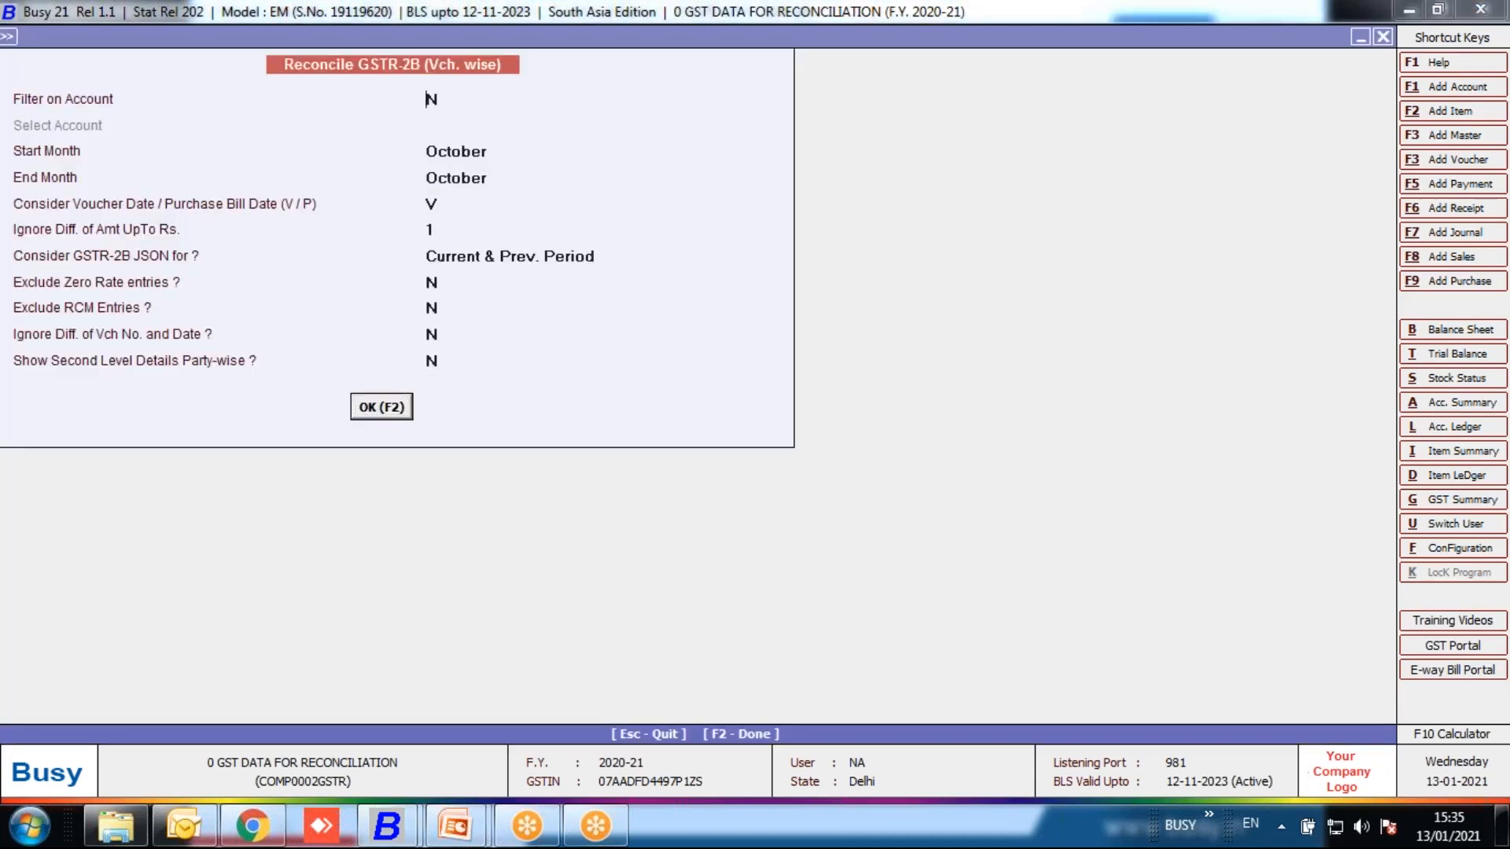
key(F2)
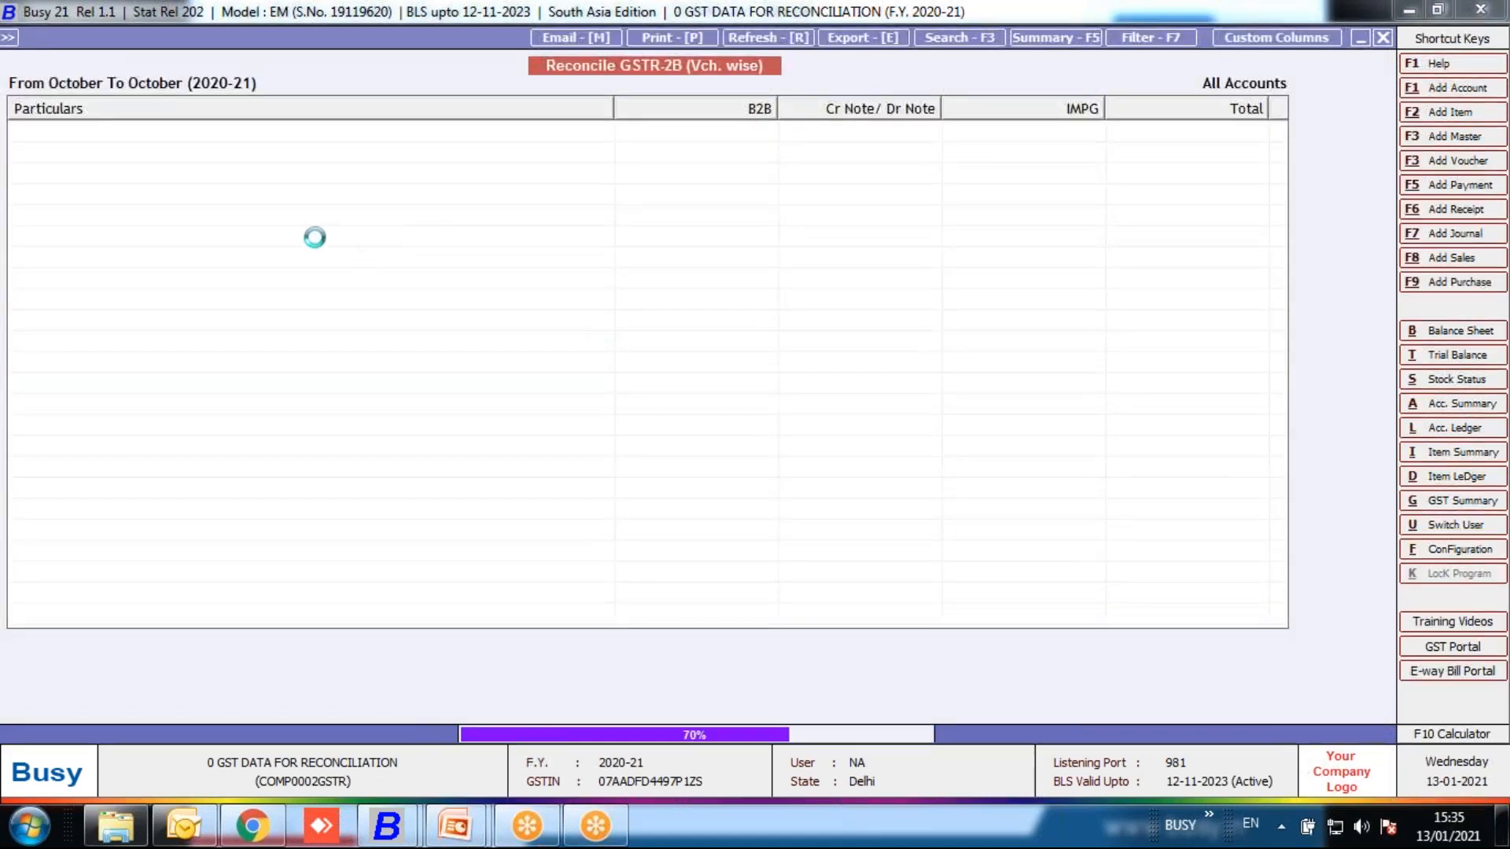
- Look over the missing-document categories, then view the Fully Matched Documents with the Party Name column collapsed and return to the summary
click(688, 220)
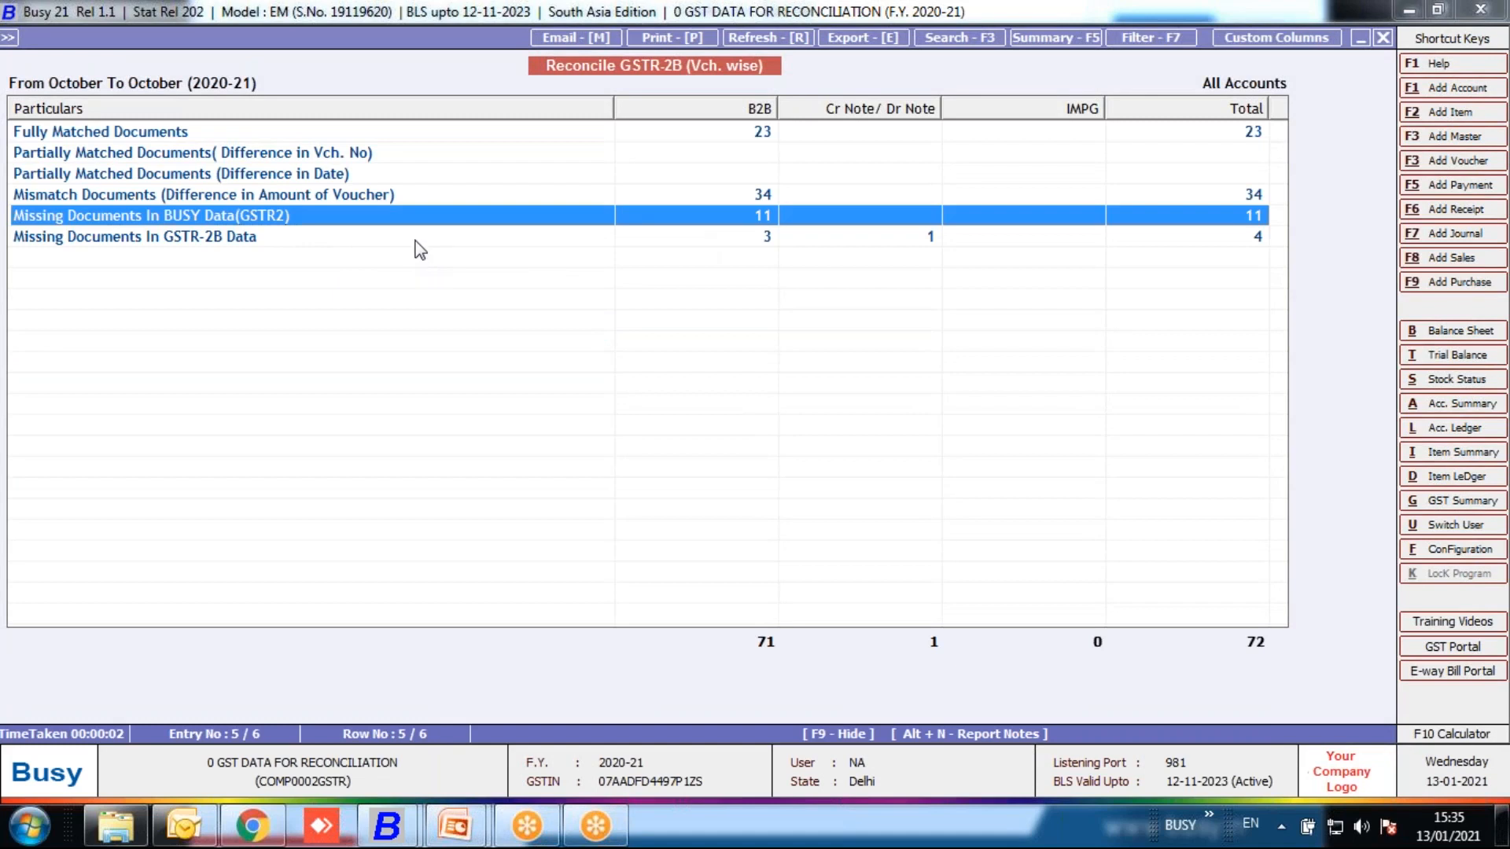
click(416, 240)
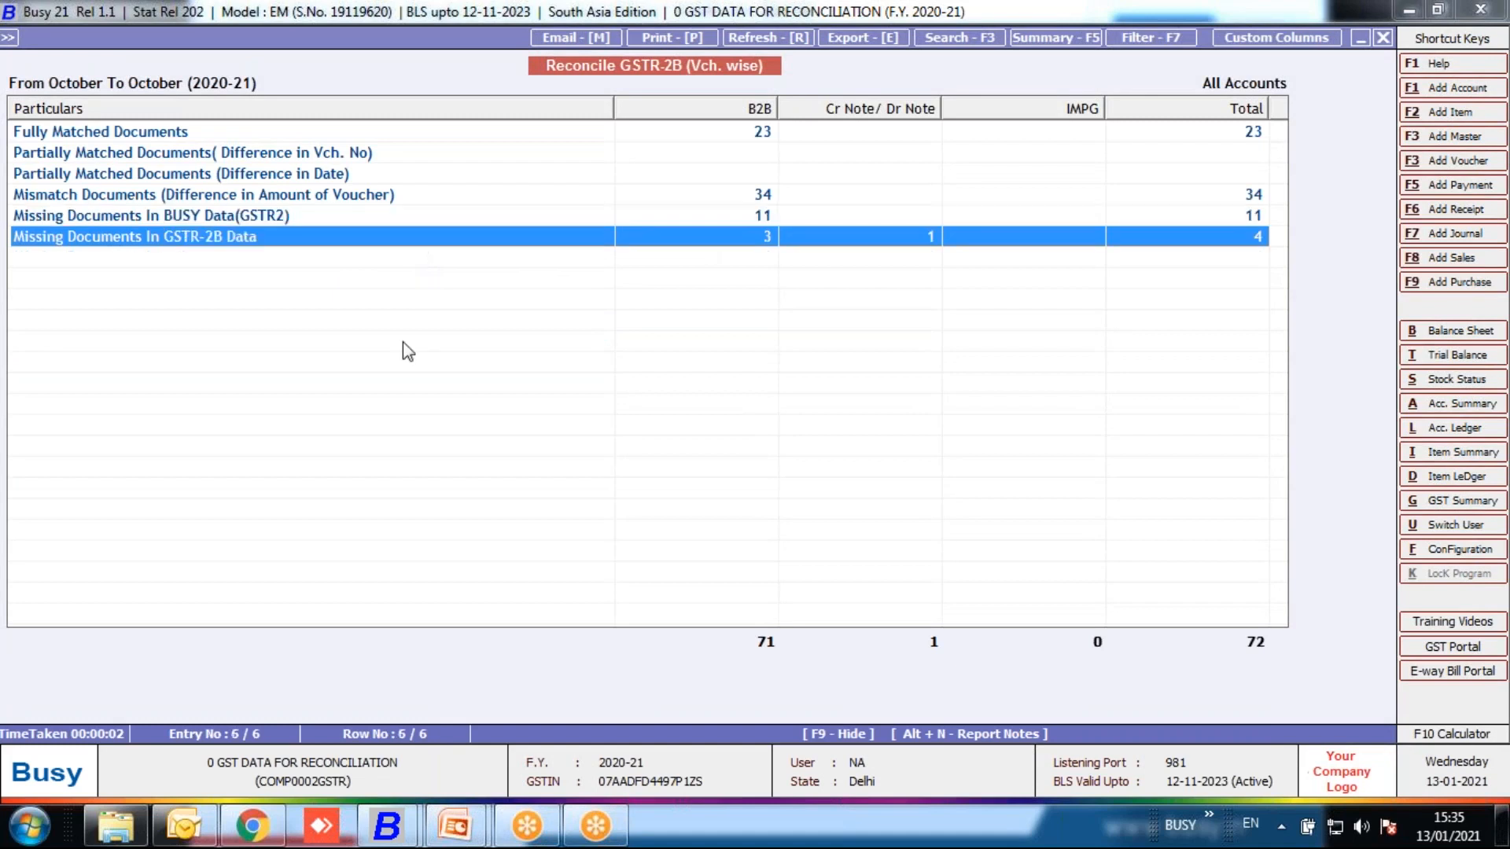
click(390, 135)
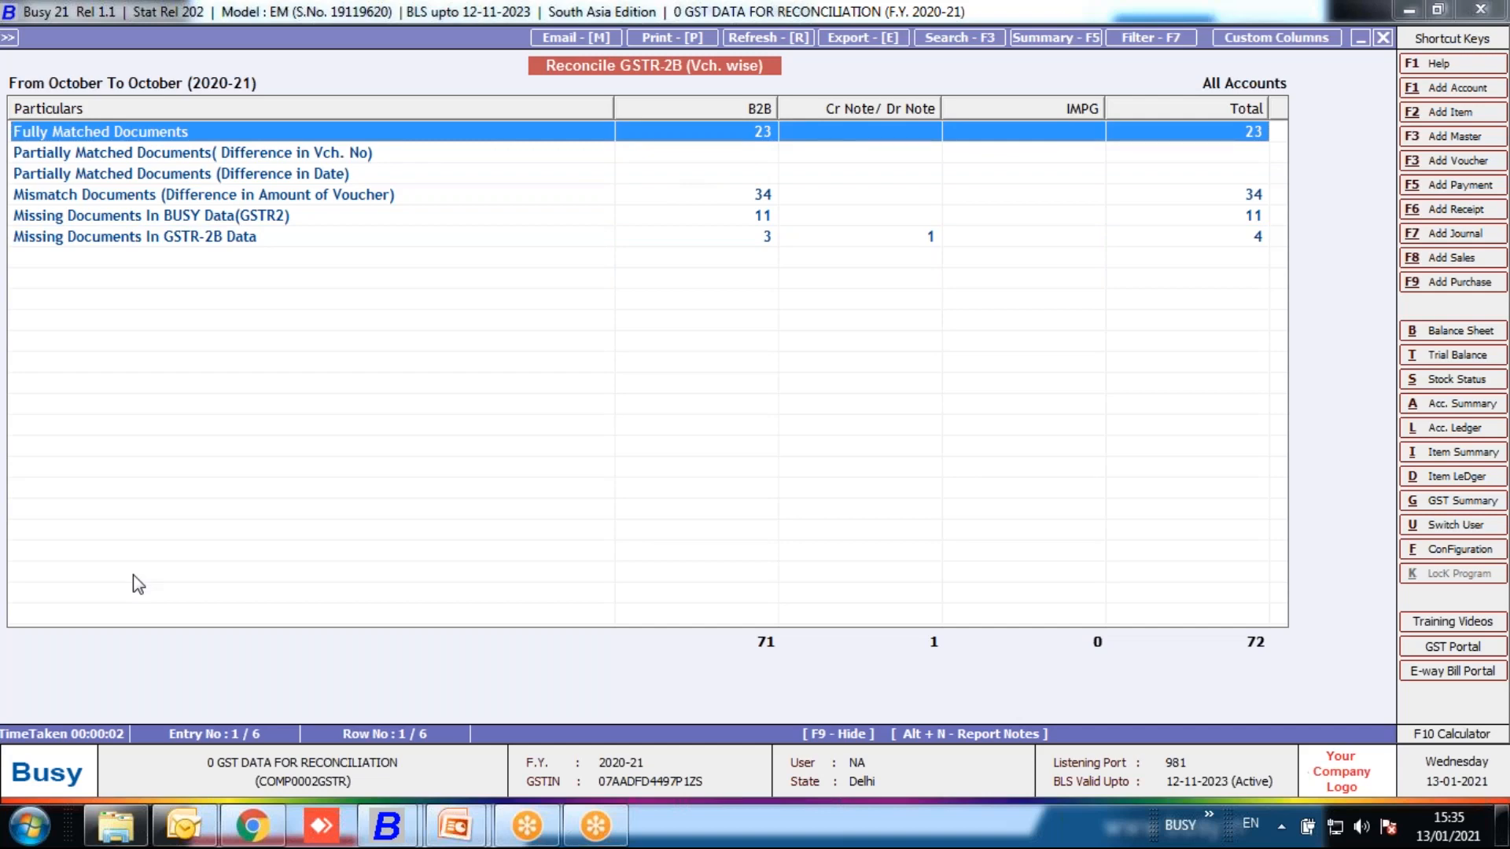
key(Return)
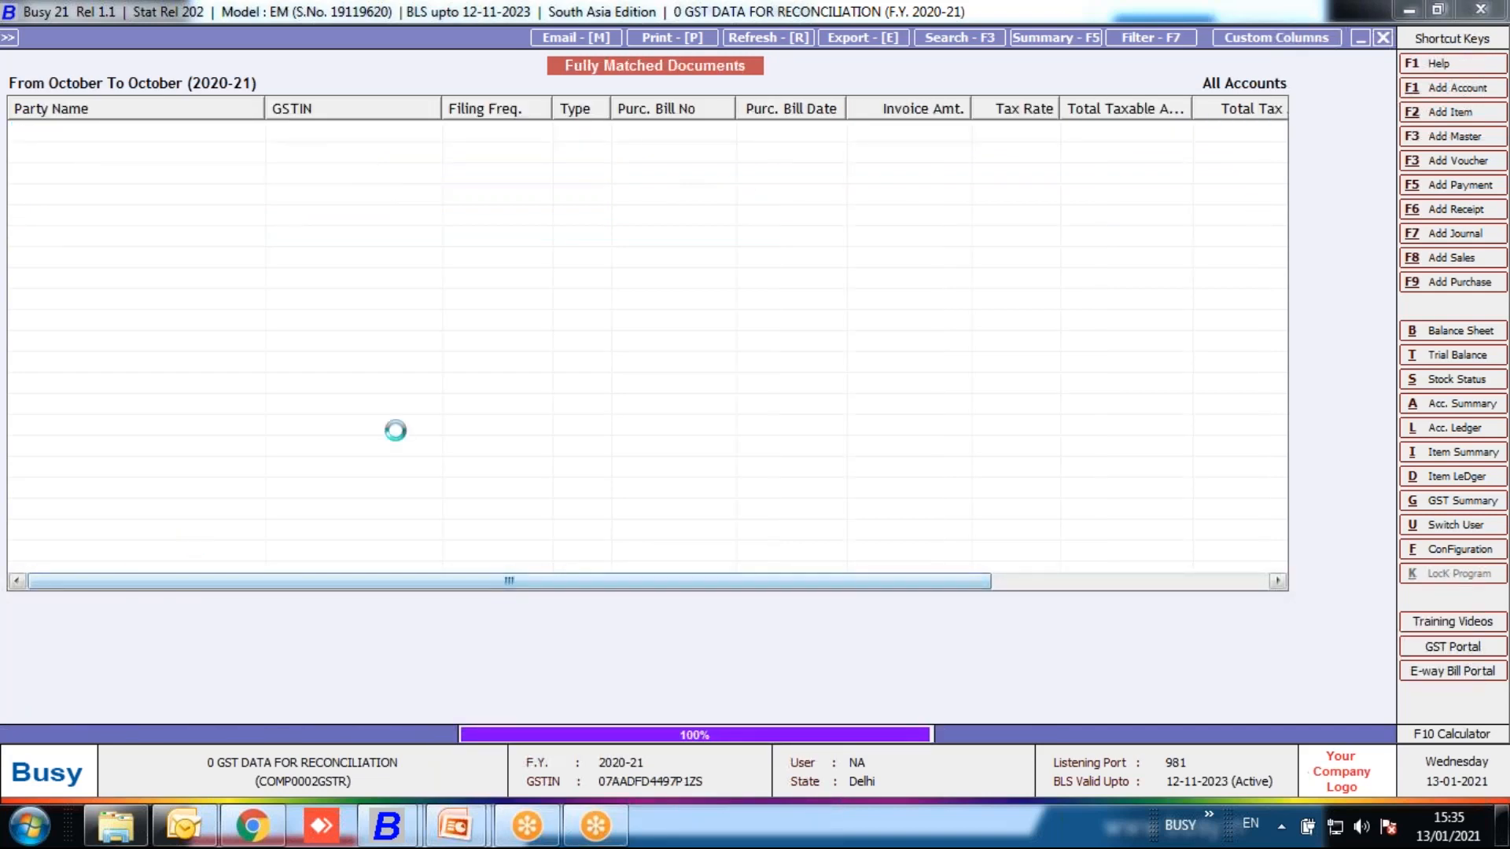
drag(620, 97, 638, 97)
drag(230, 107, 9, 108)
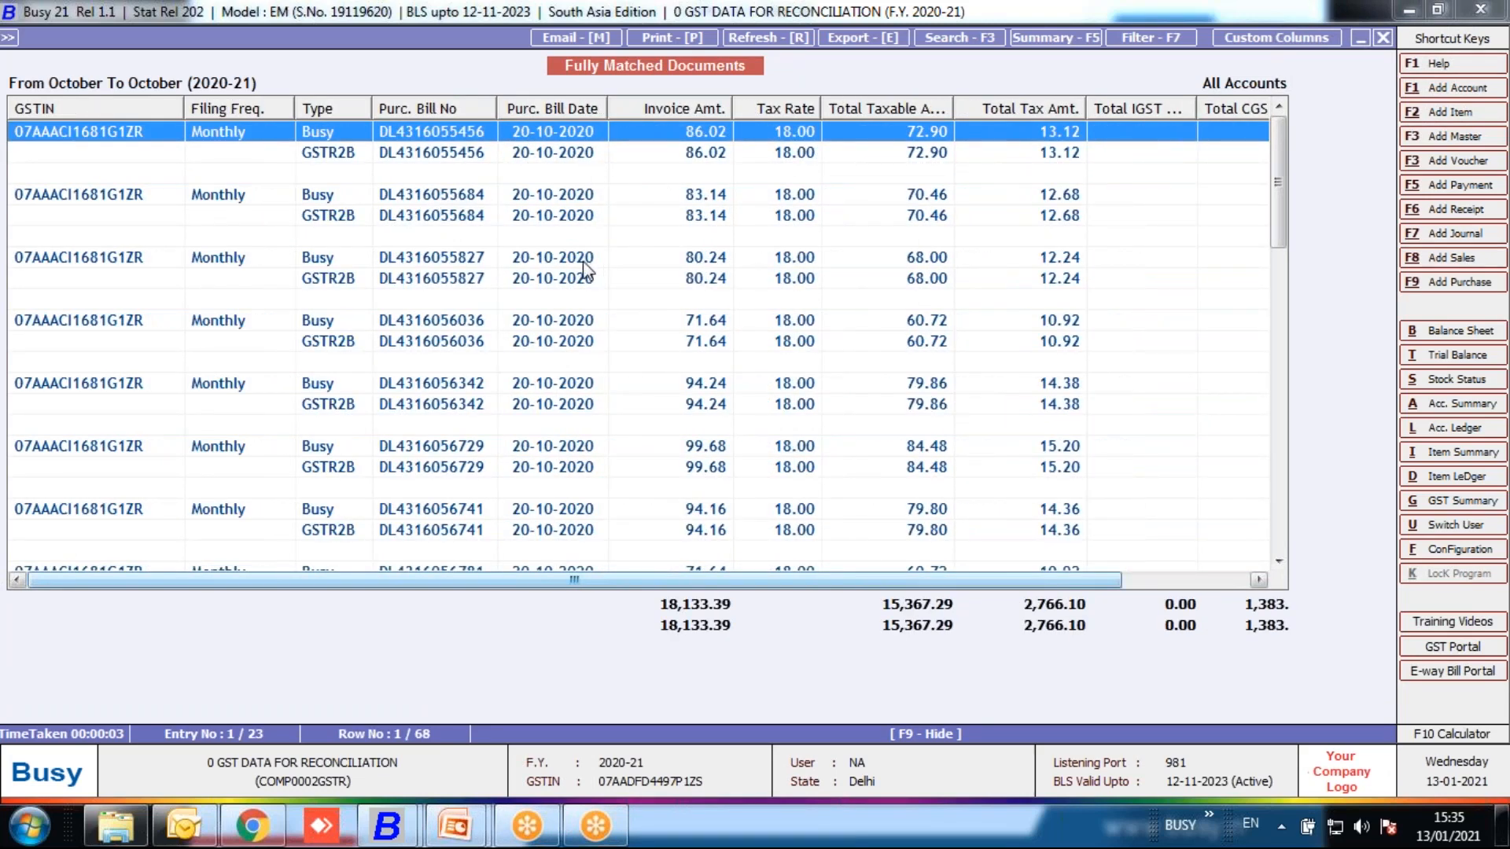
key(Escape)
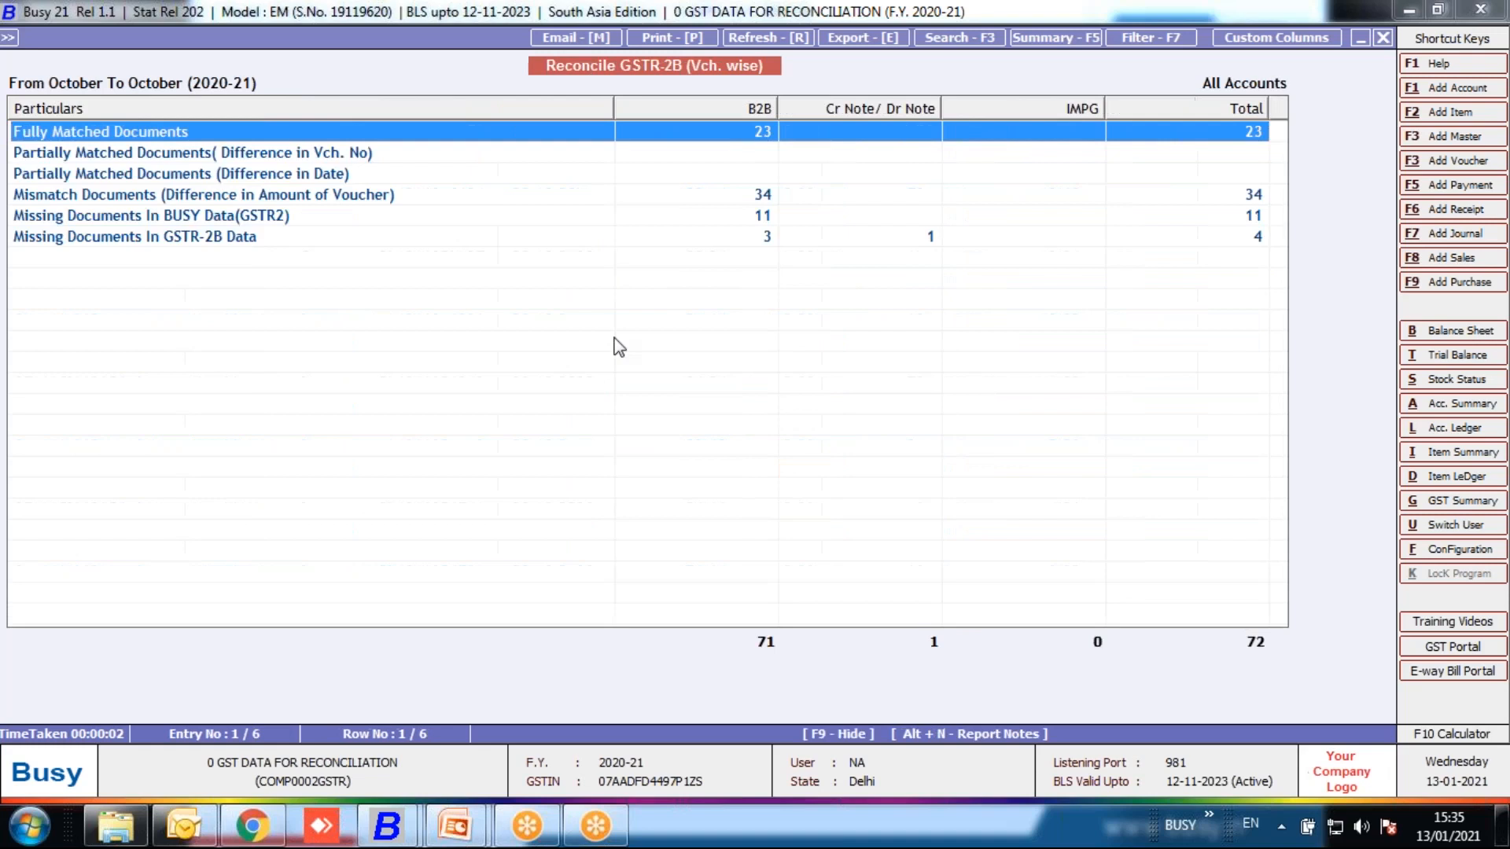
- Go through the partially matched categories for voucher number and date differences and the Mismatch Documents category of the summary
click(355, 197)
click(325, 154)
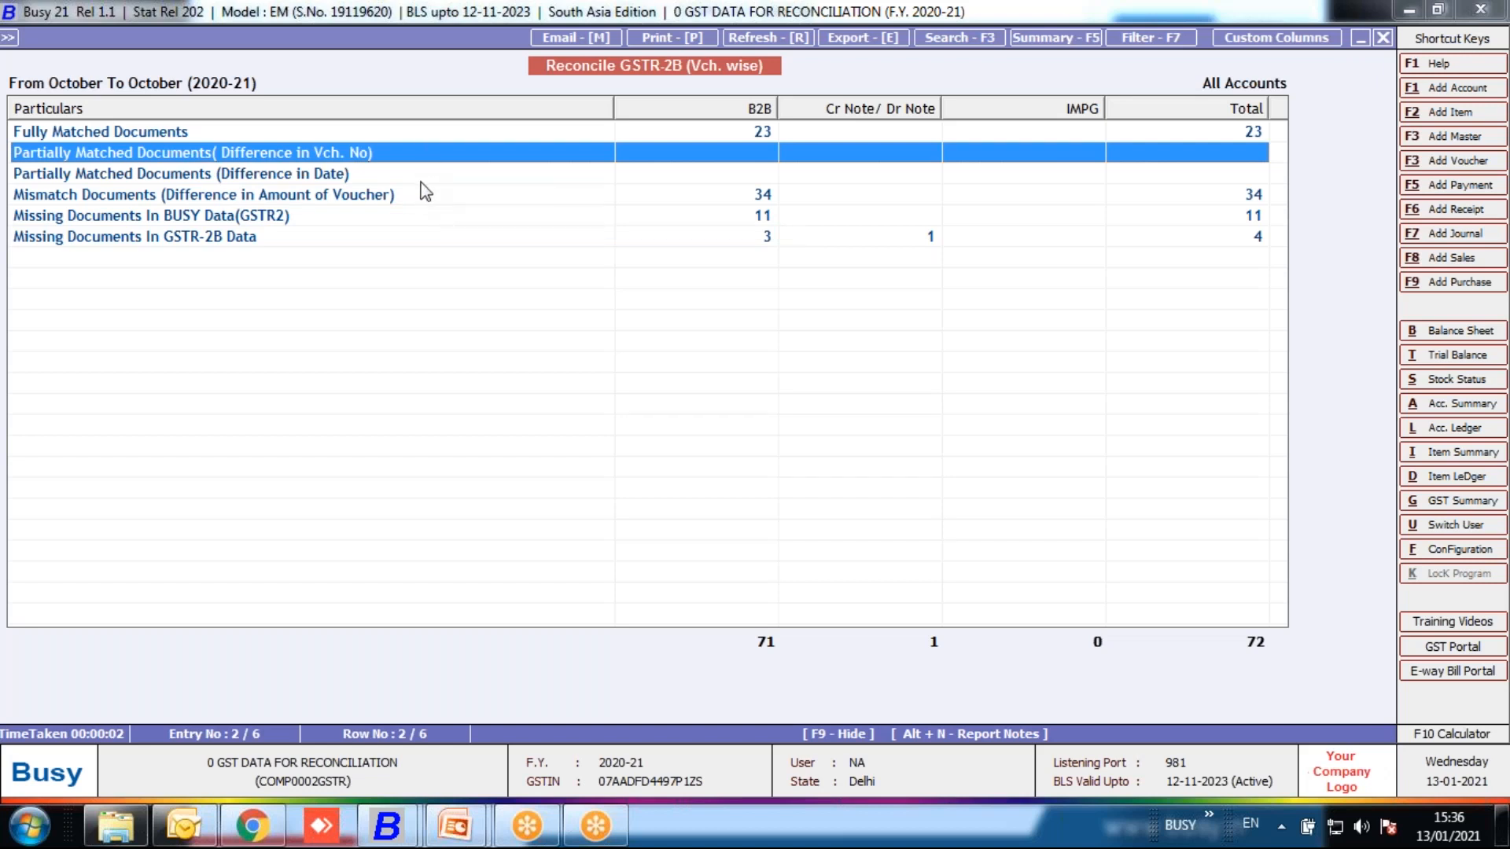
drag(410, 172, 399, 162)
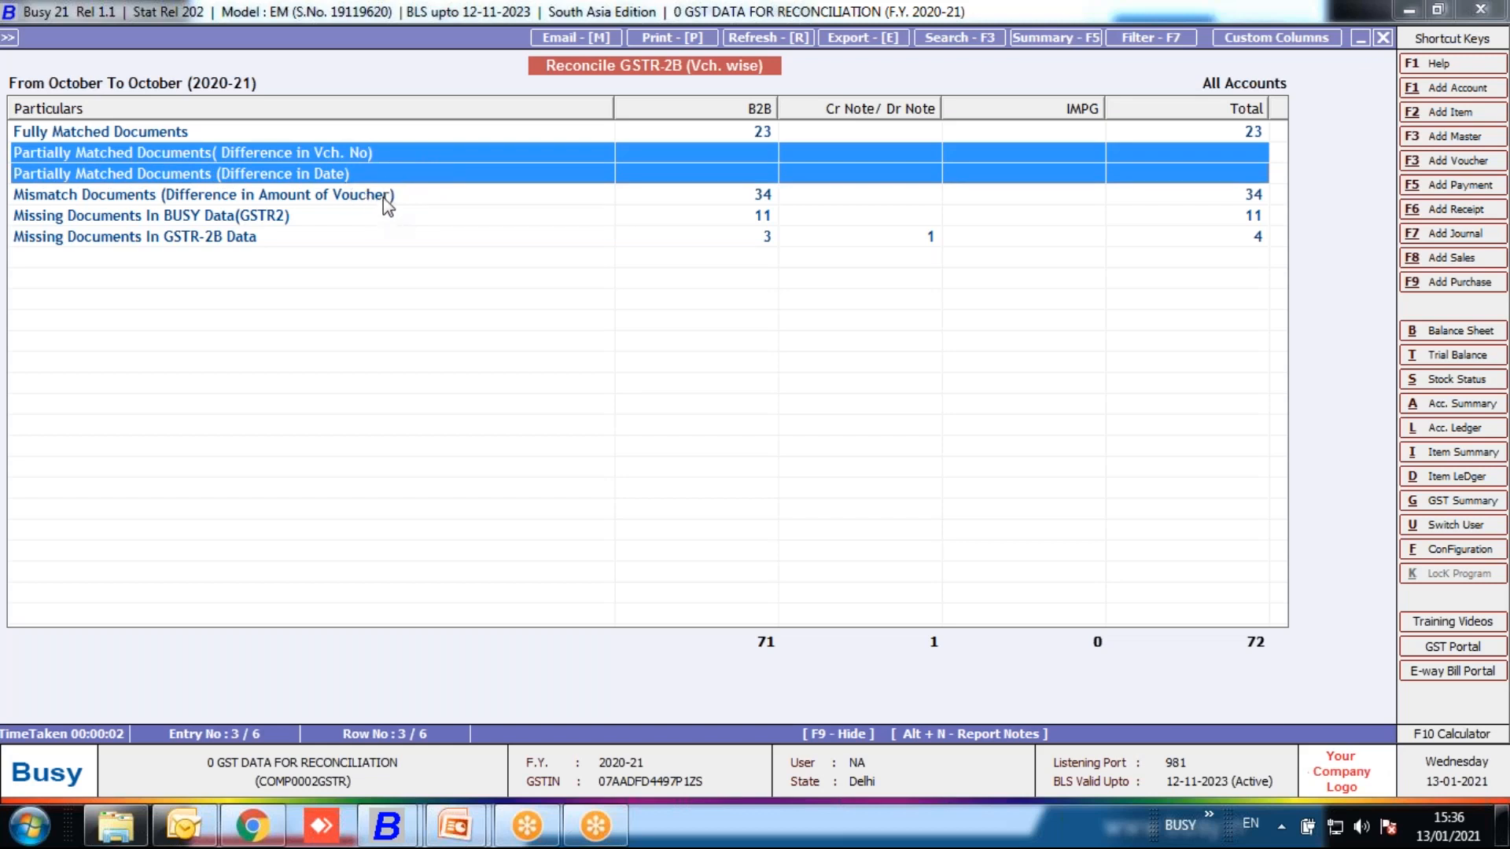
click(383, 197)
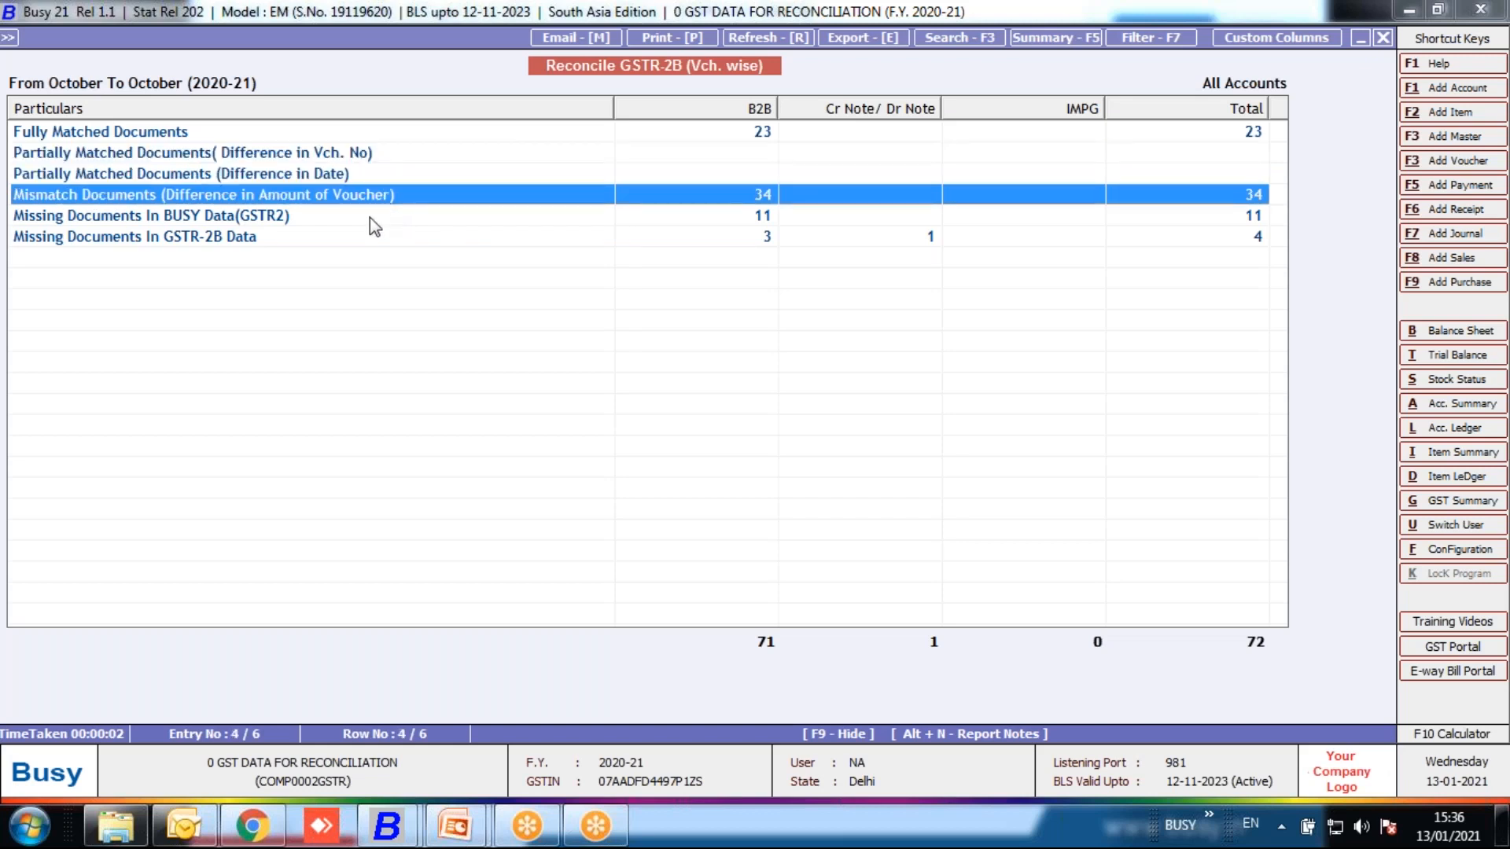
- Open the Mismatch Documents list, narrow its GSTIN column and compare the BUSY and GSTR2B invoice amounts of the first bill
double_click(411, 195)
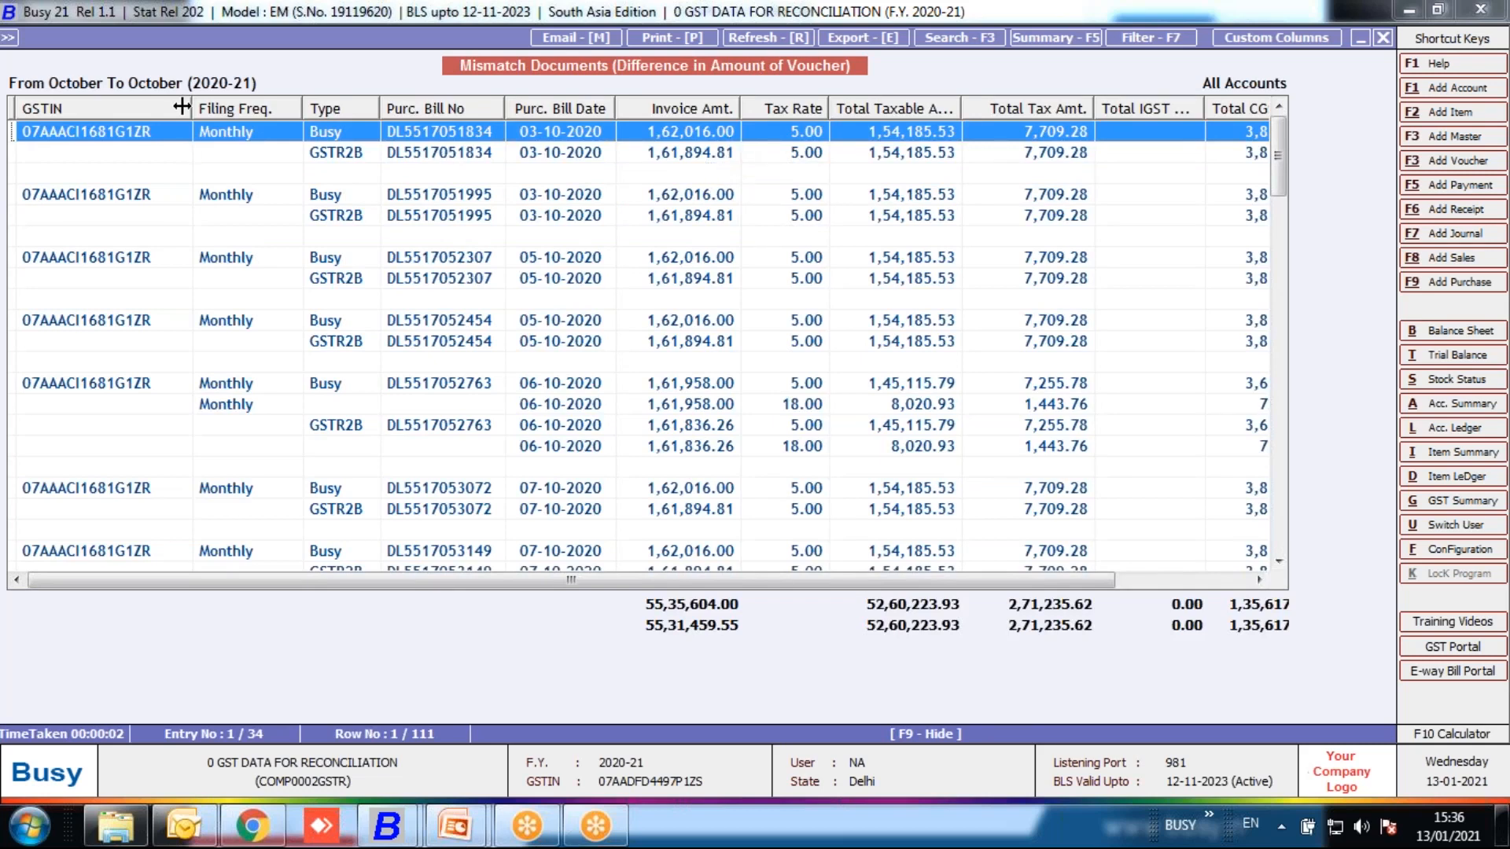
drag(181, 106, 130, 107)
click(662, 157)
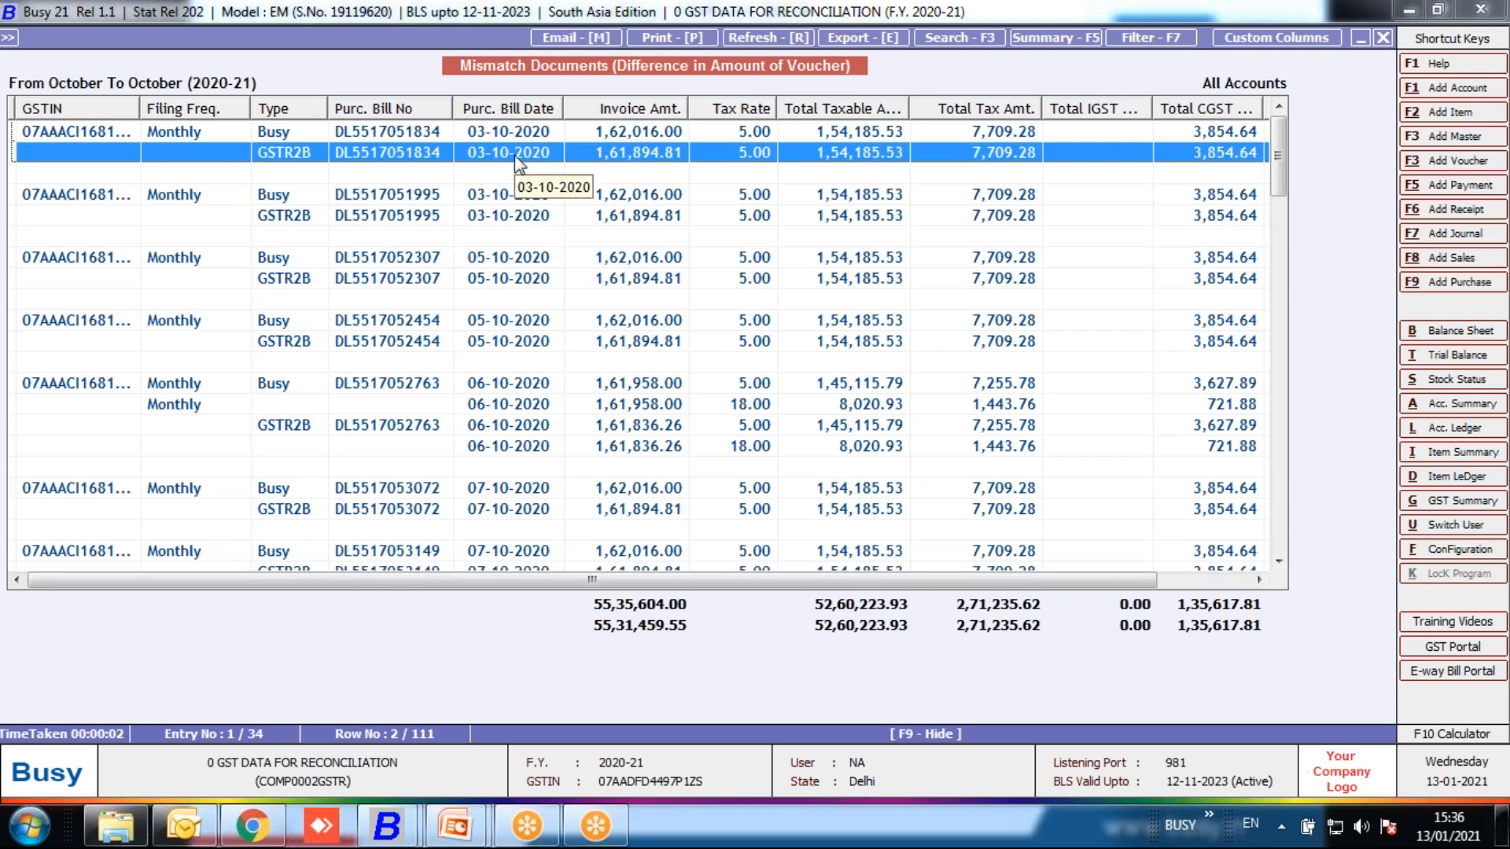
key(Escape)
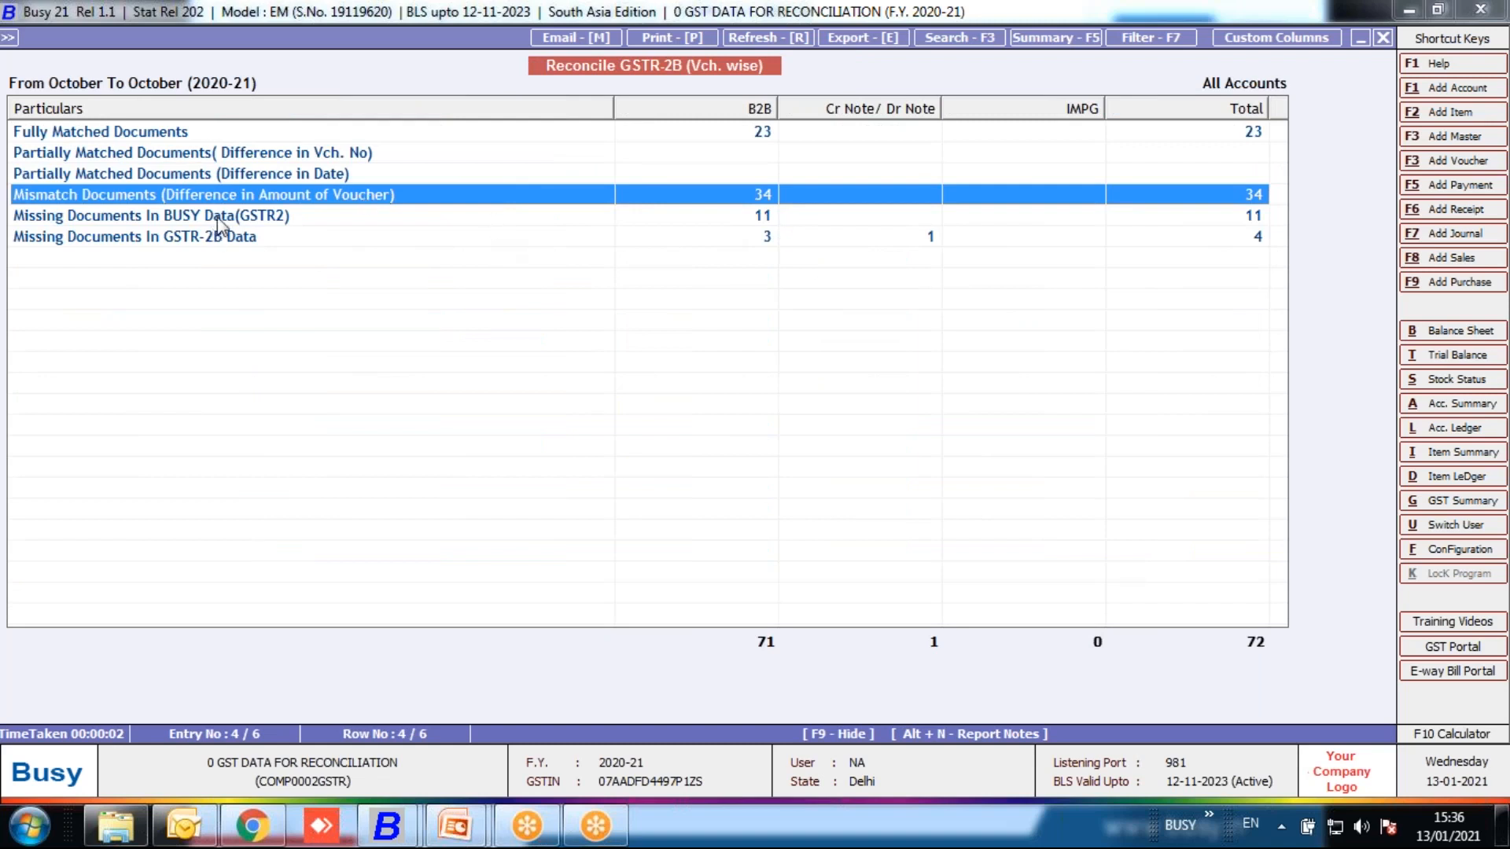
- Examine the bills listed under Missing Documents In BUSY Data(GSTR2) and return to the summary
key(Down)
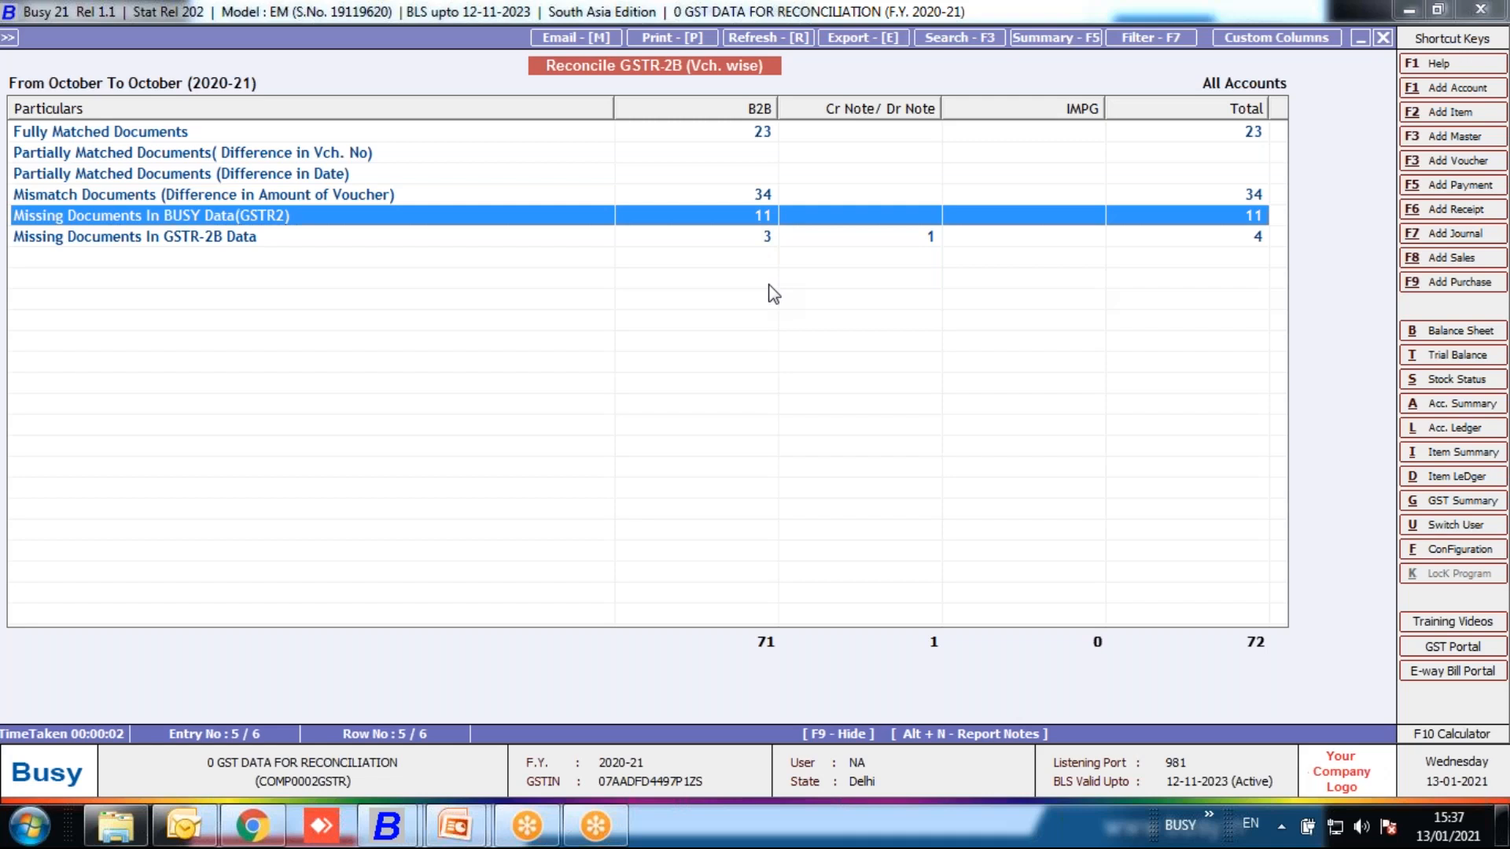
key(Return)
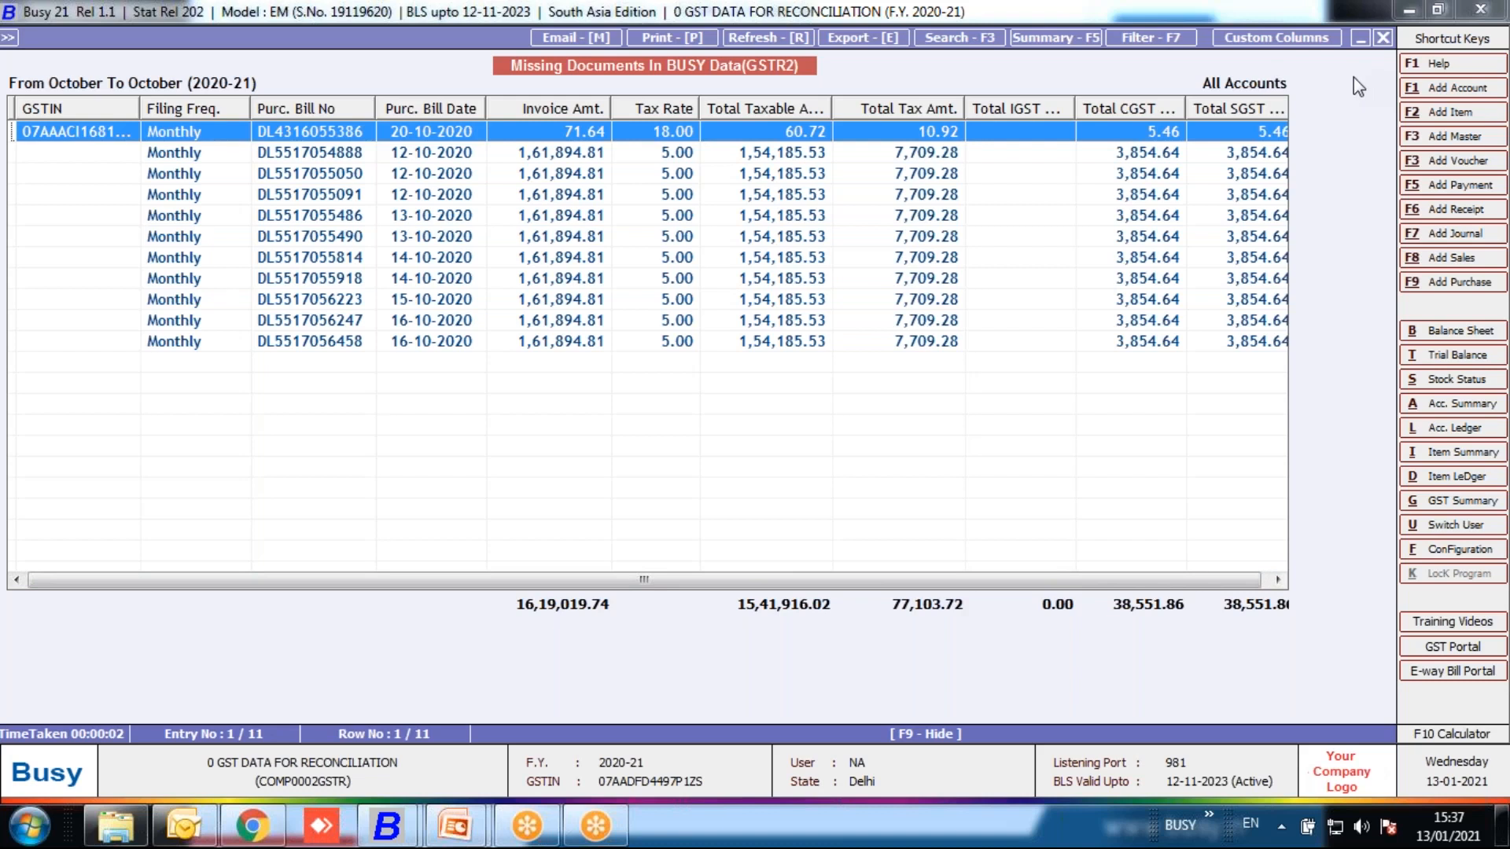
click(1381, 38)
- Open the B2B documents missing in GSTR-2B data, restore the Party Name column and examine each party's bills and the Mobile No. column
click(624, 236)
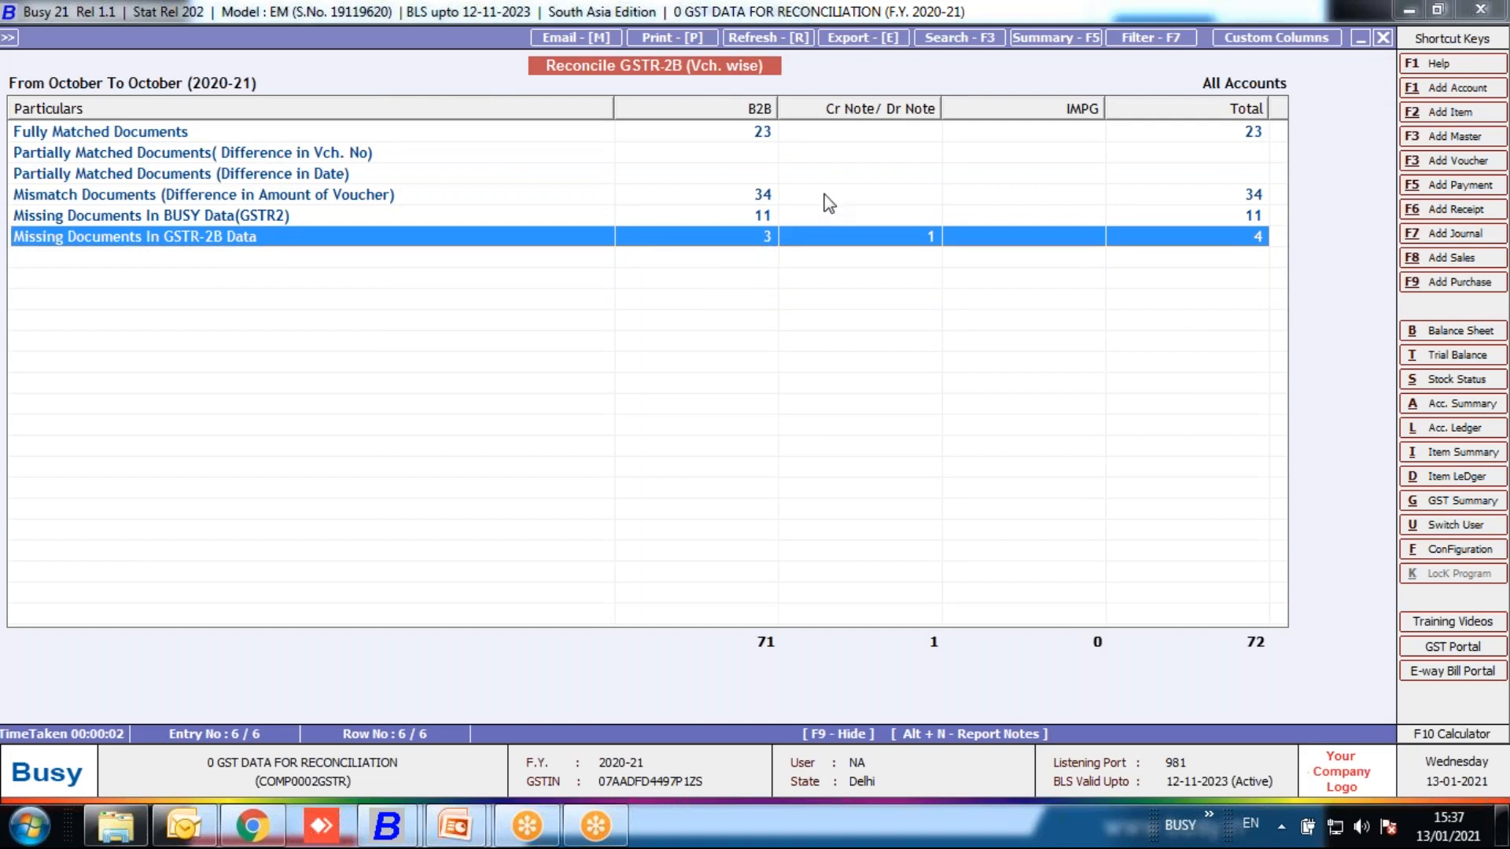
key(Return)
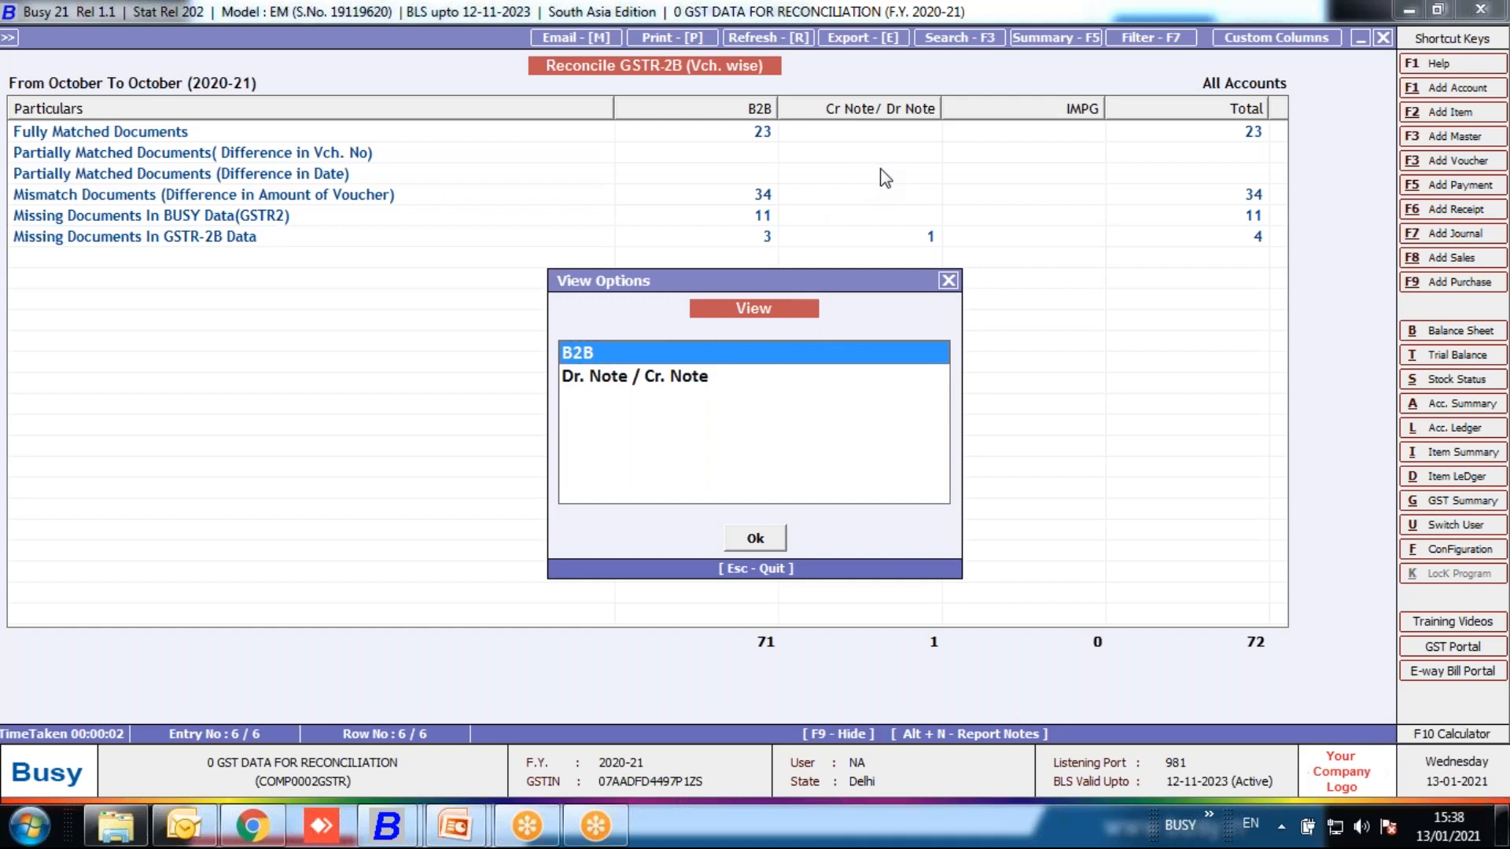
key(Return)
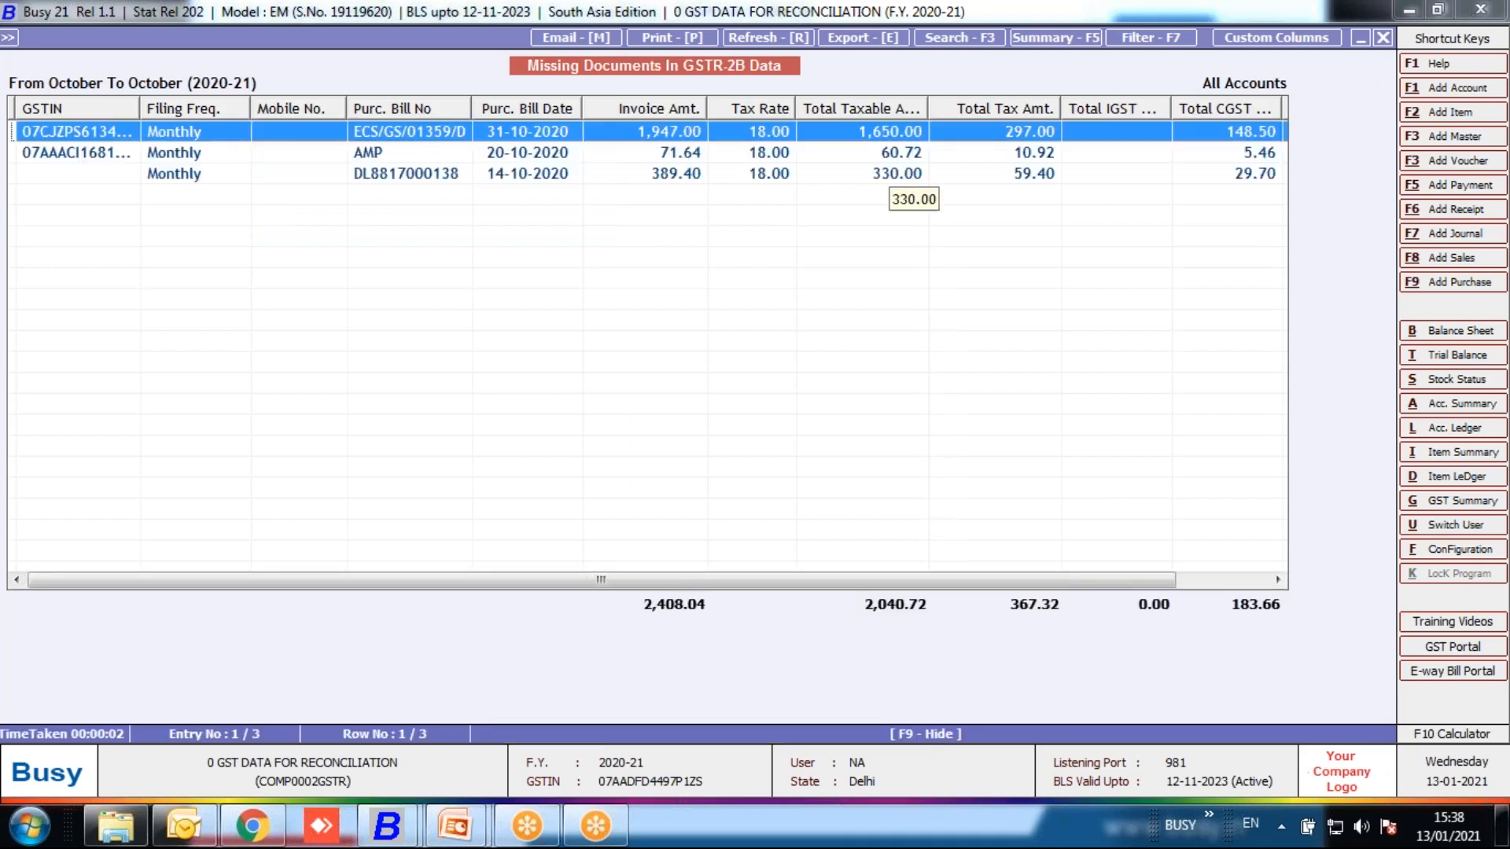
click(745, 34)
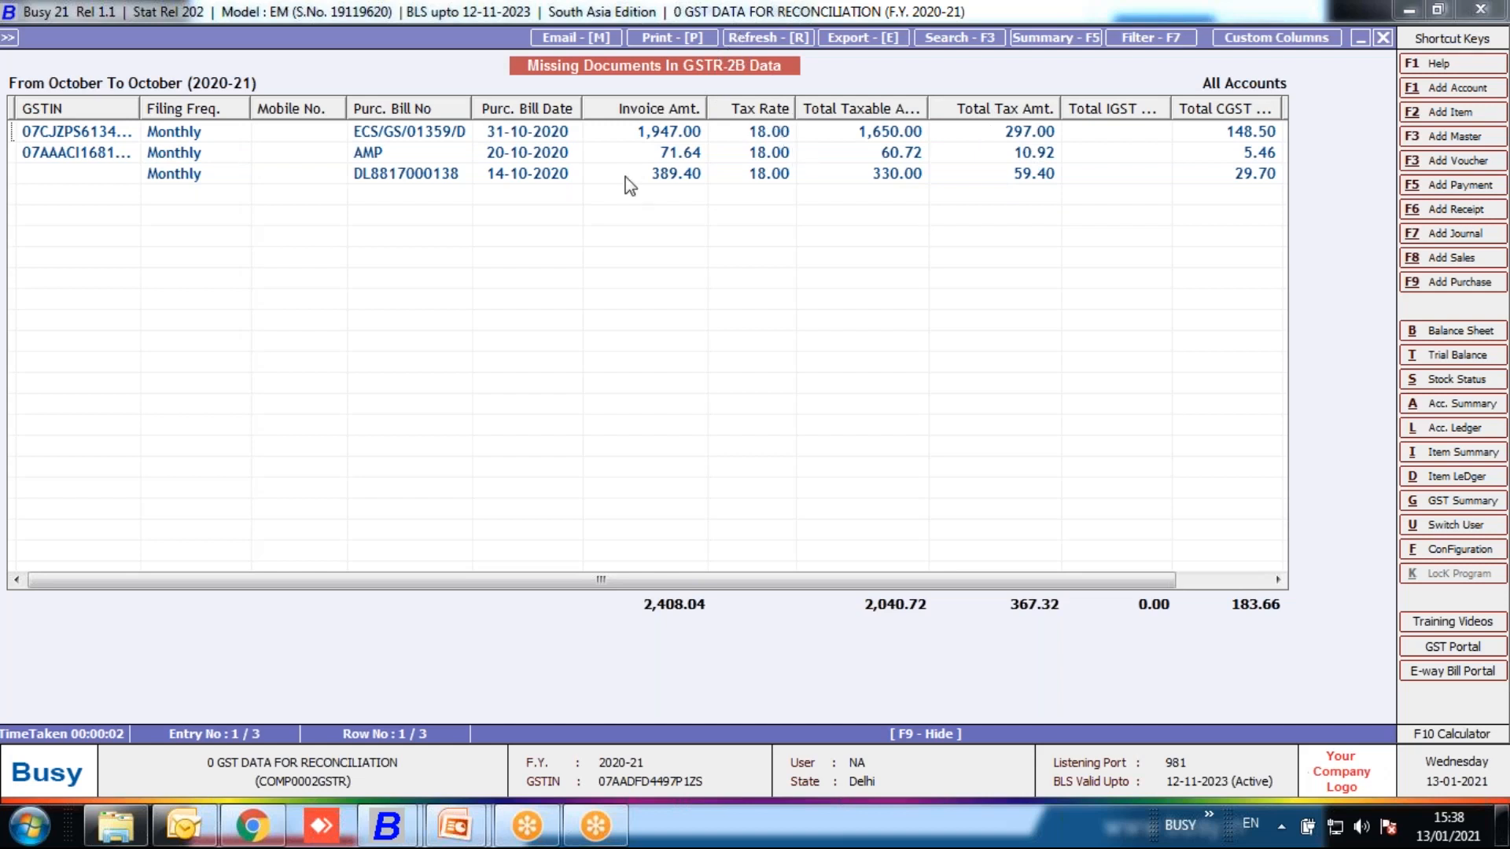
drag(11, 108, 120, 112)
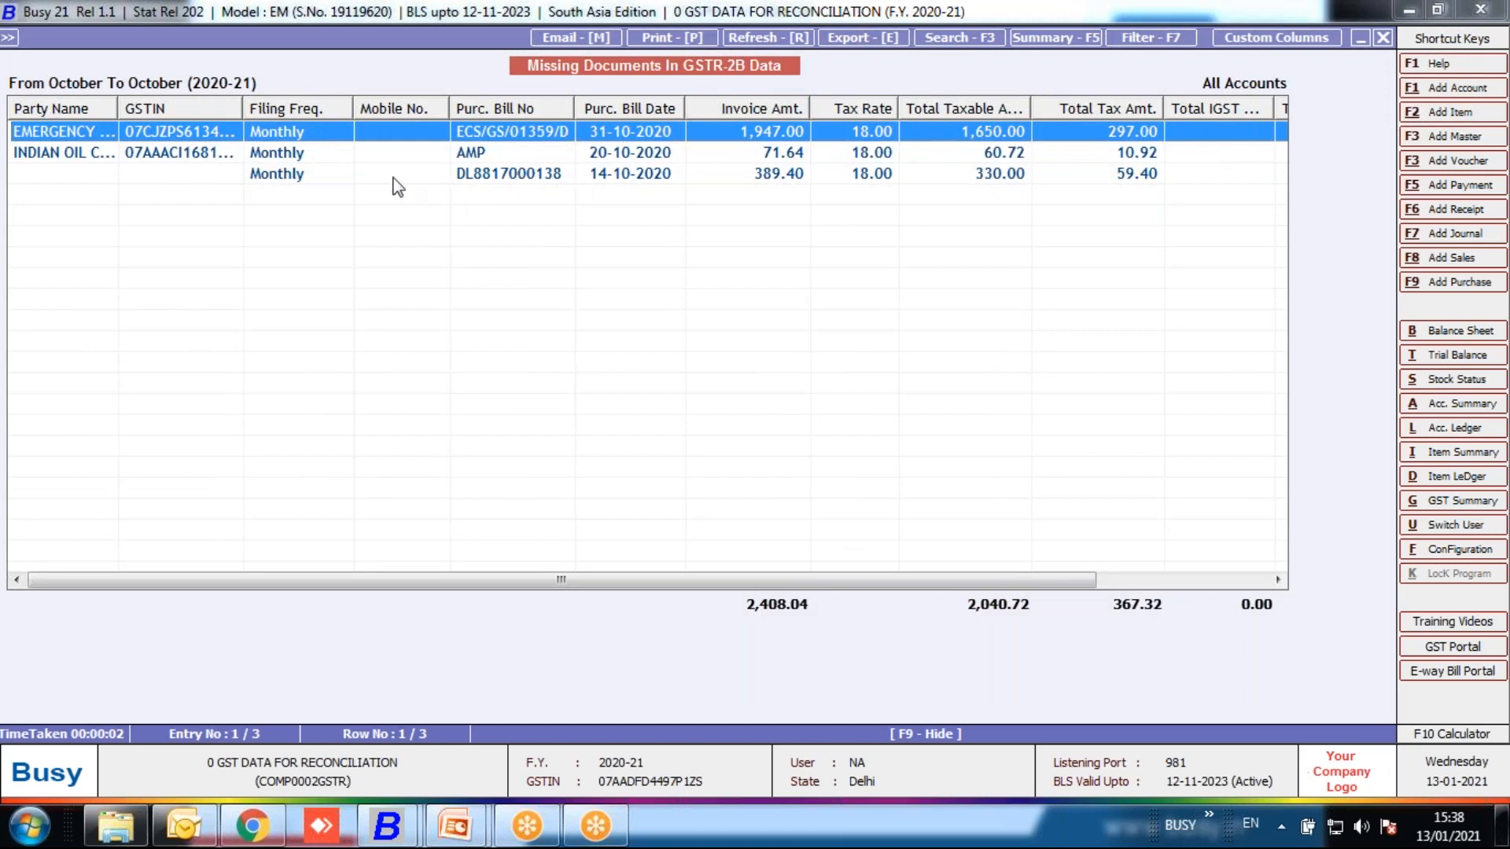
click(732, 39)
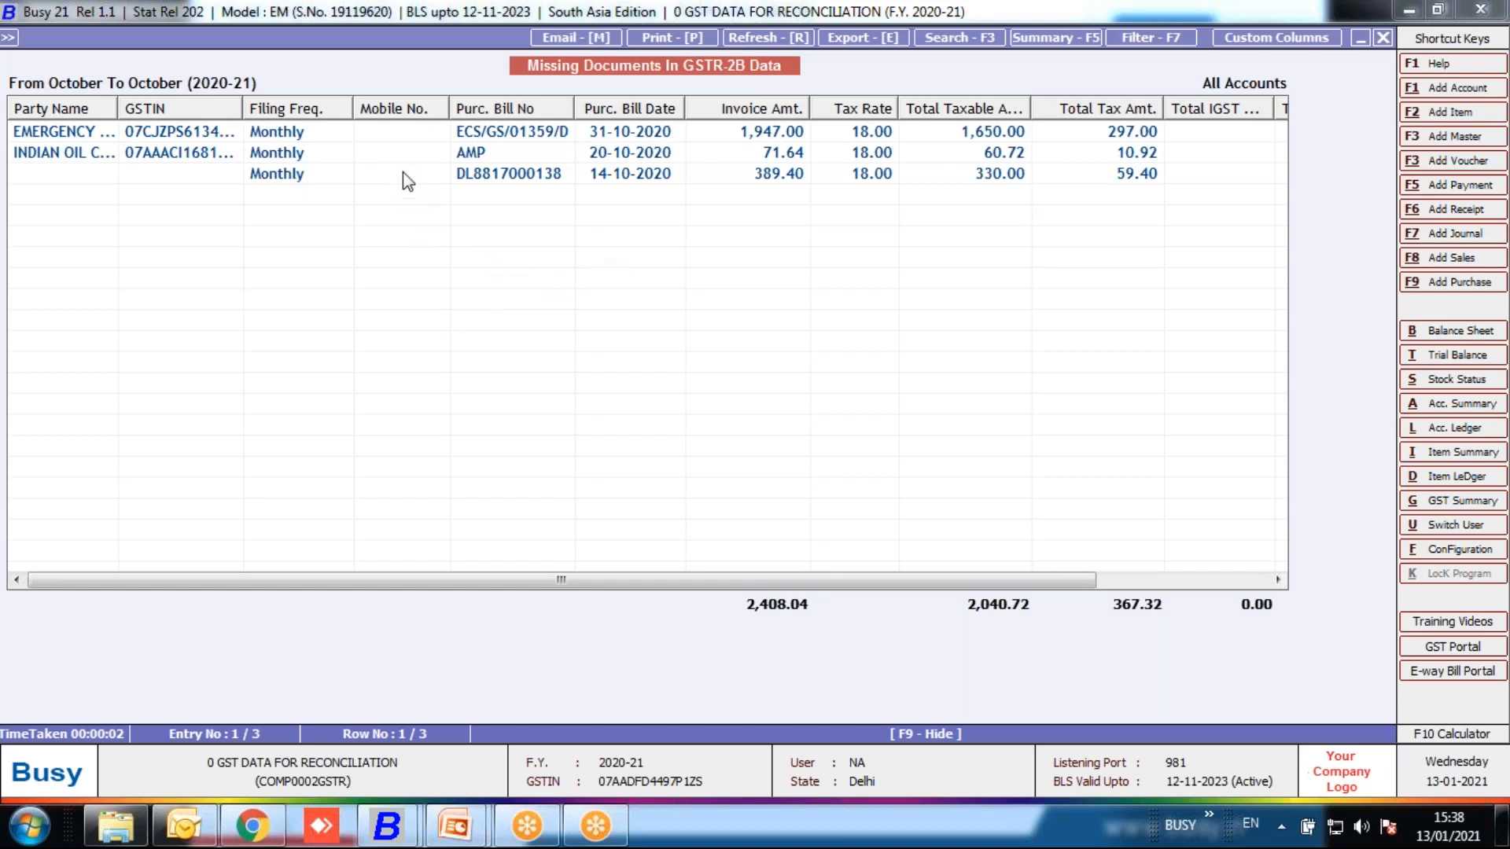
click(363, 179)
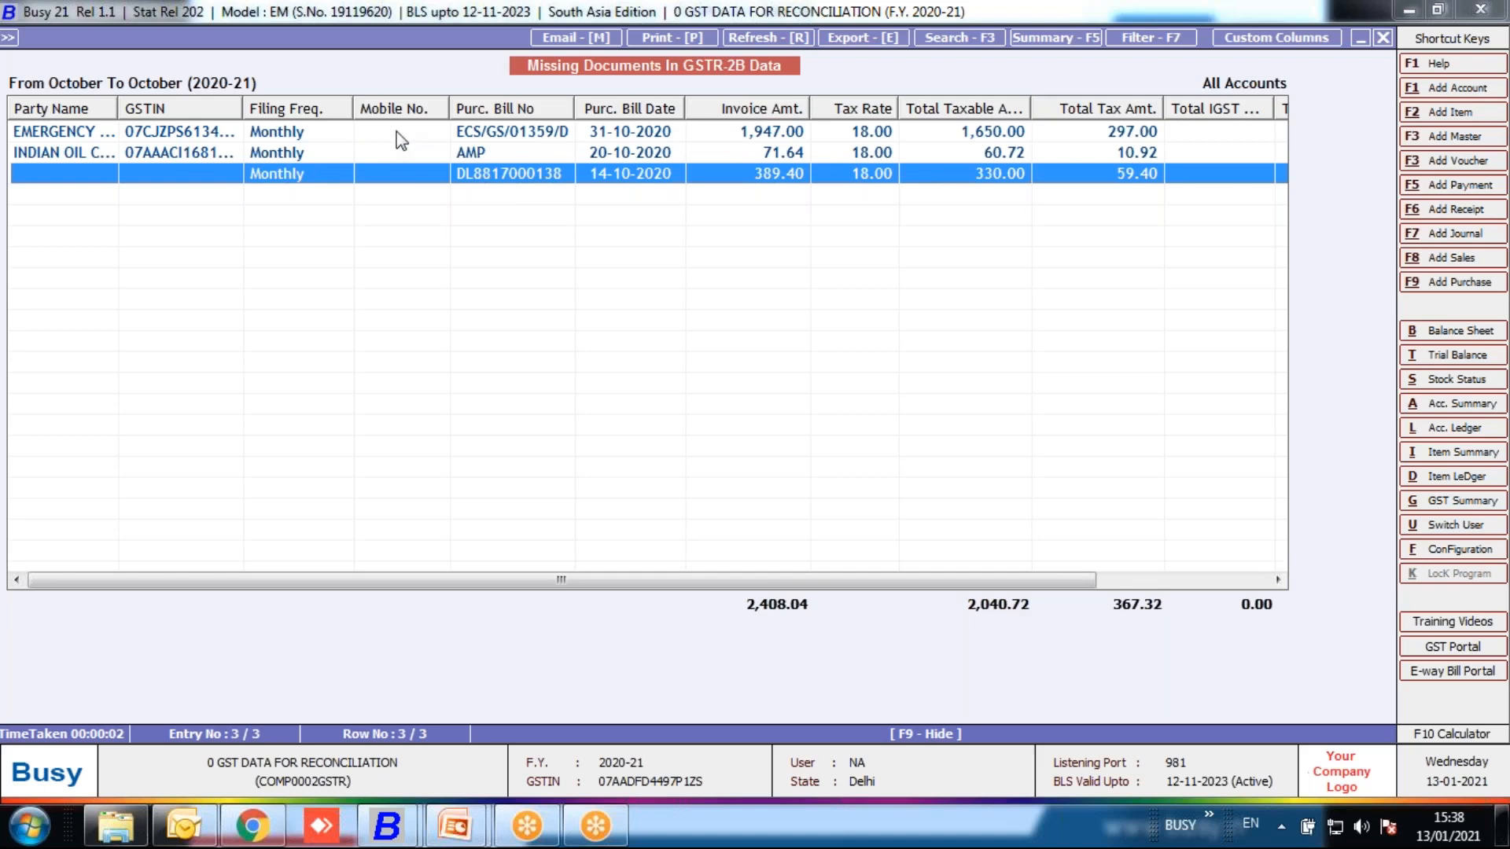
- Close the voucher-wise GSTR-2B reconciliation and collapse the Reconcile GSTR Data group
key(Escape)
key(Escape)
key(Escape)
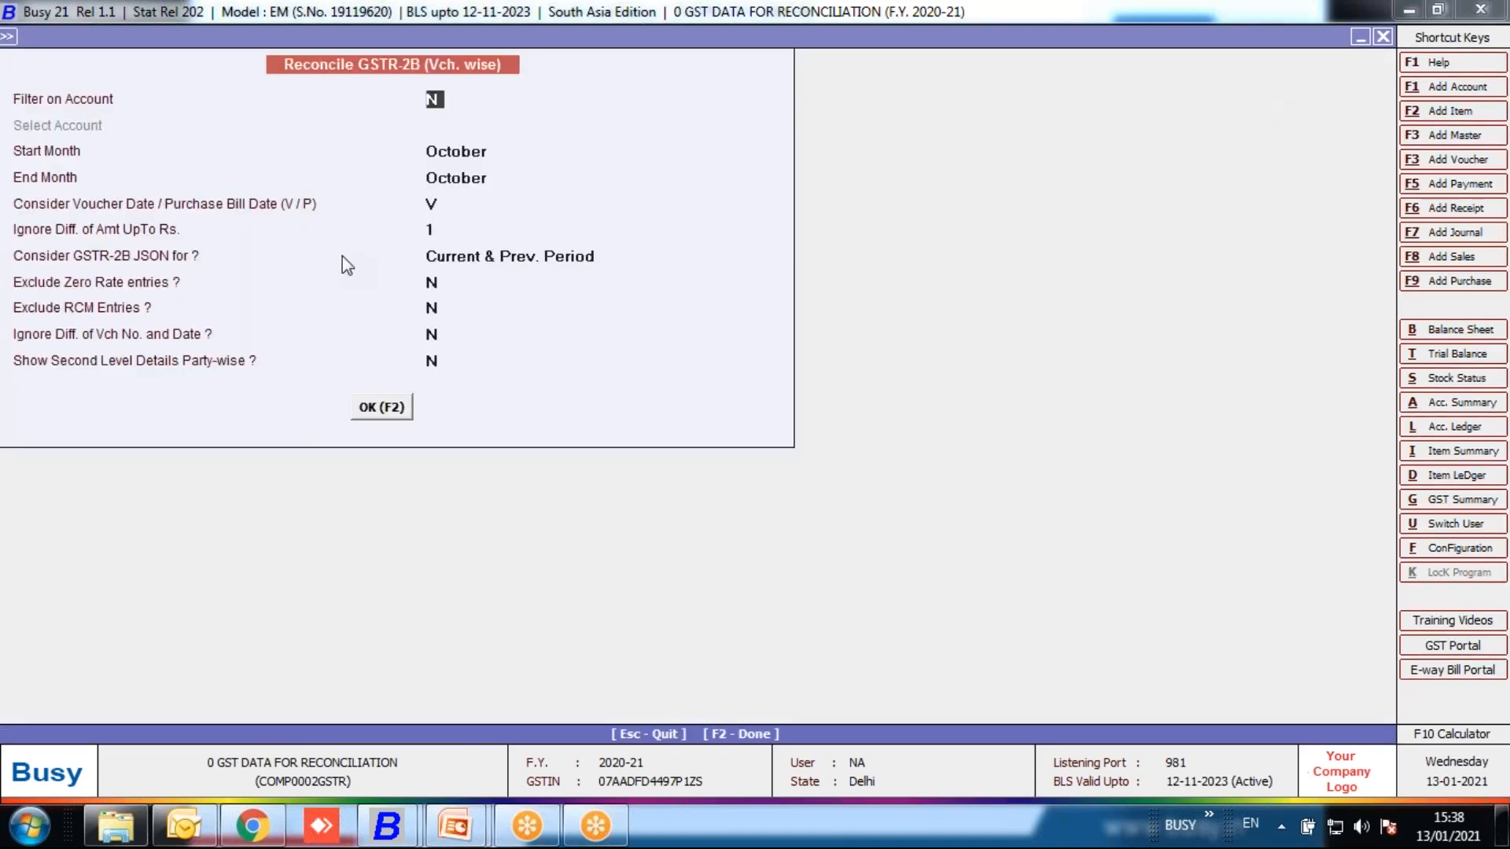
key(Escape)
key(Escape)
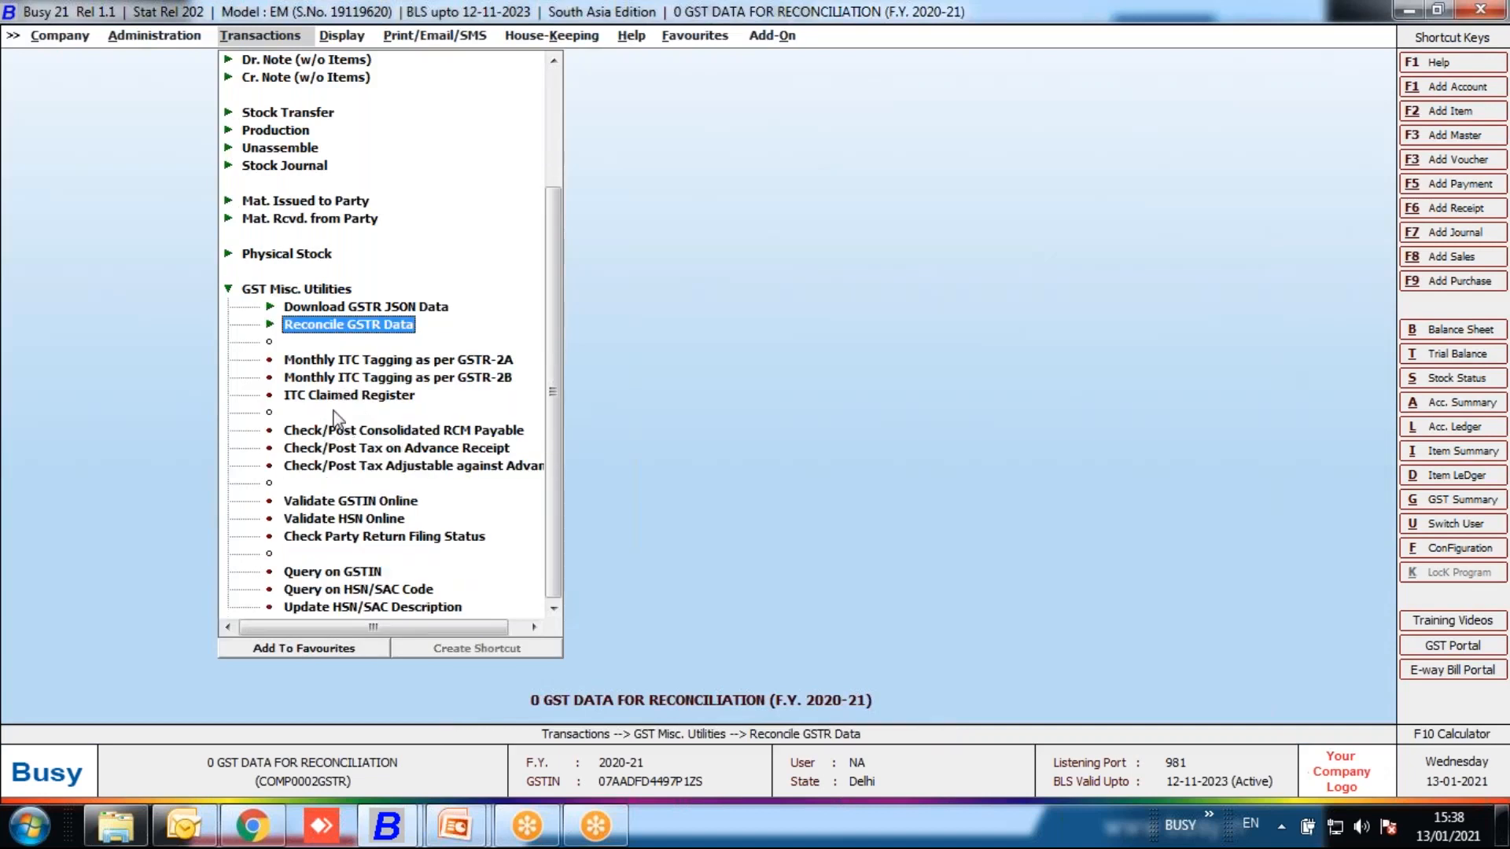
- Generate the return filing status of all transacted parties for October of financial year 2020-2021
double_click(341, 537)
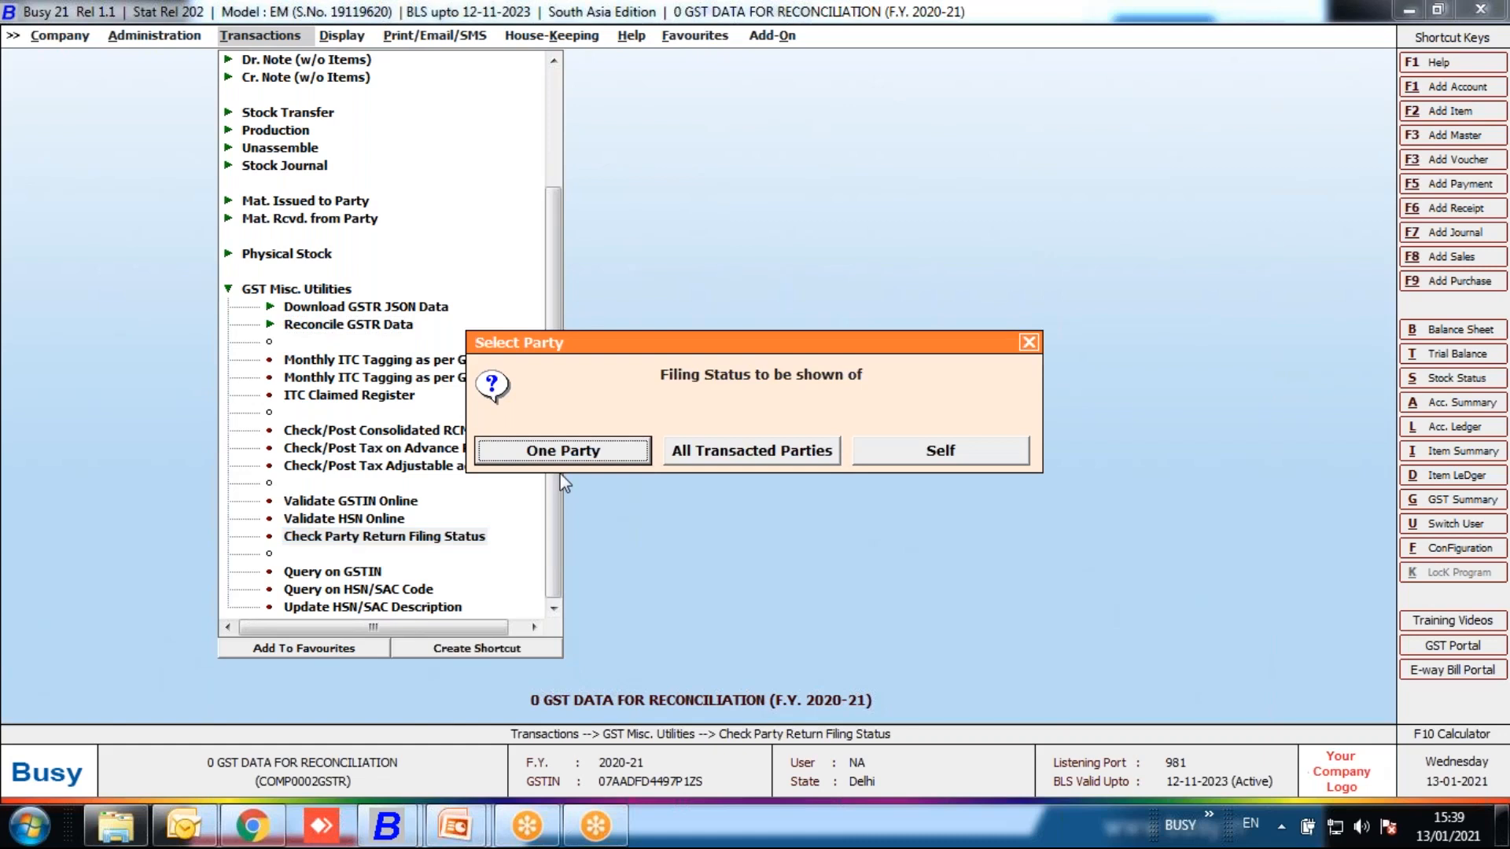
click(727, 457)
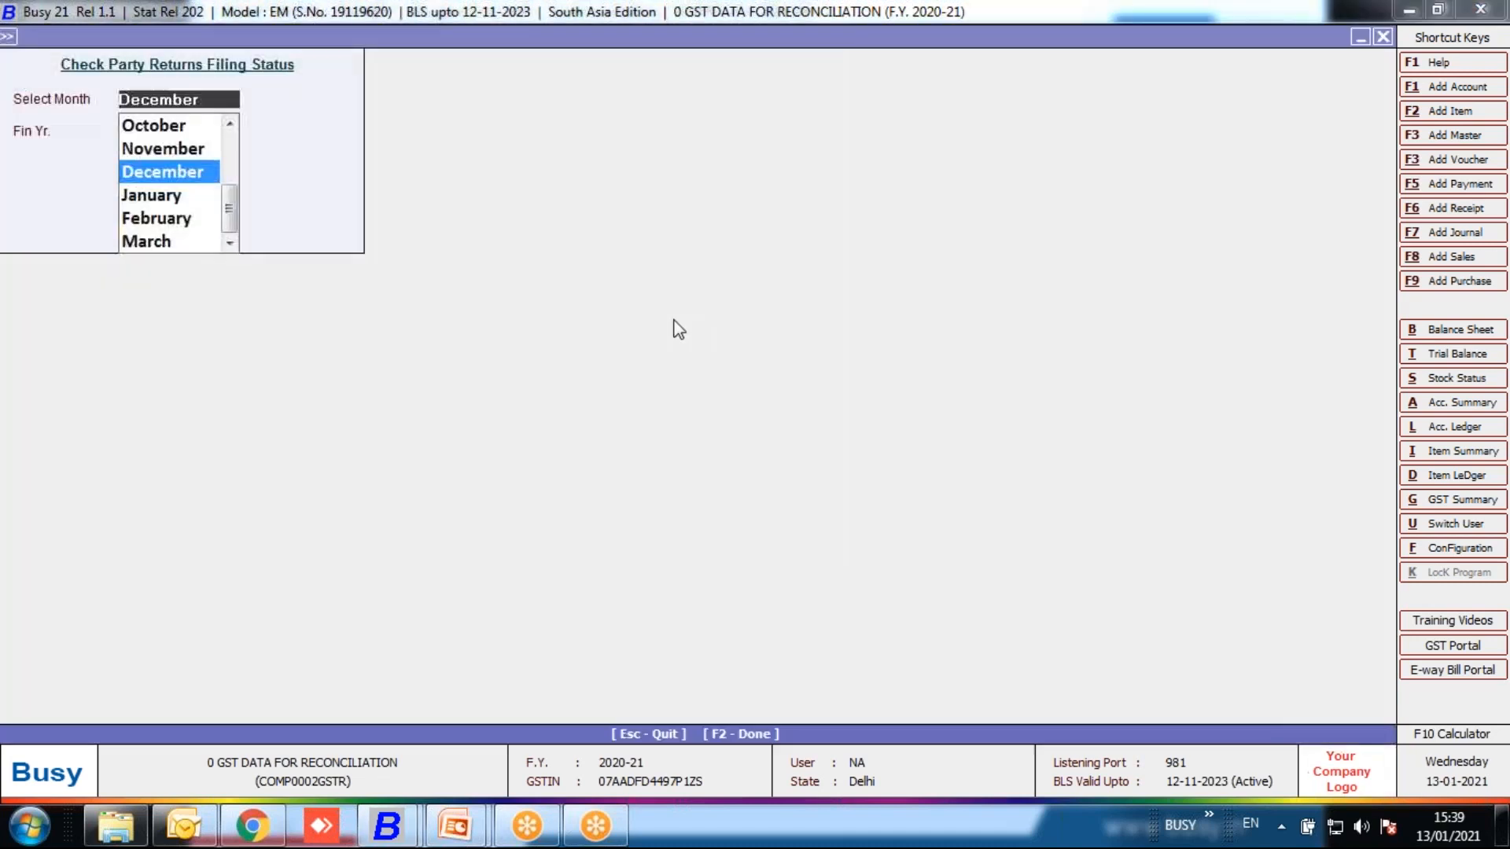
text(oct)
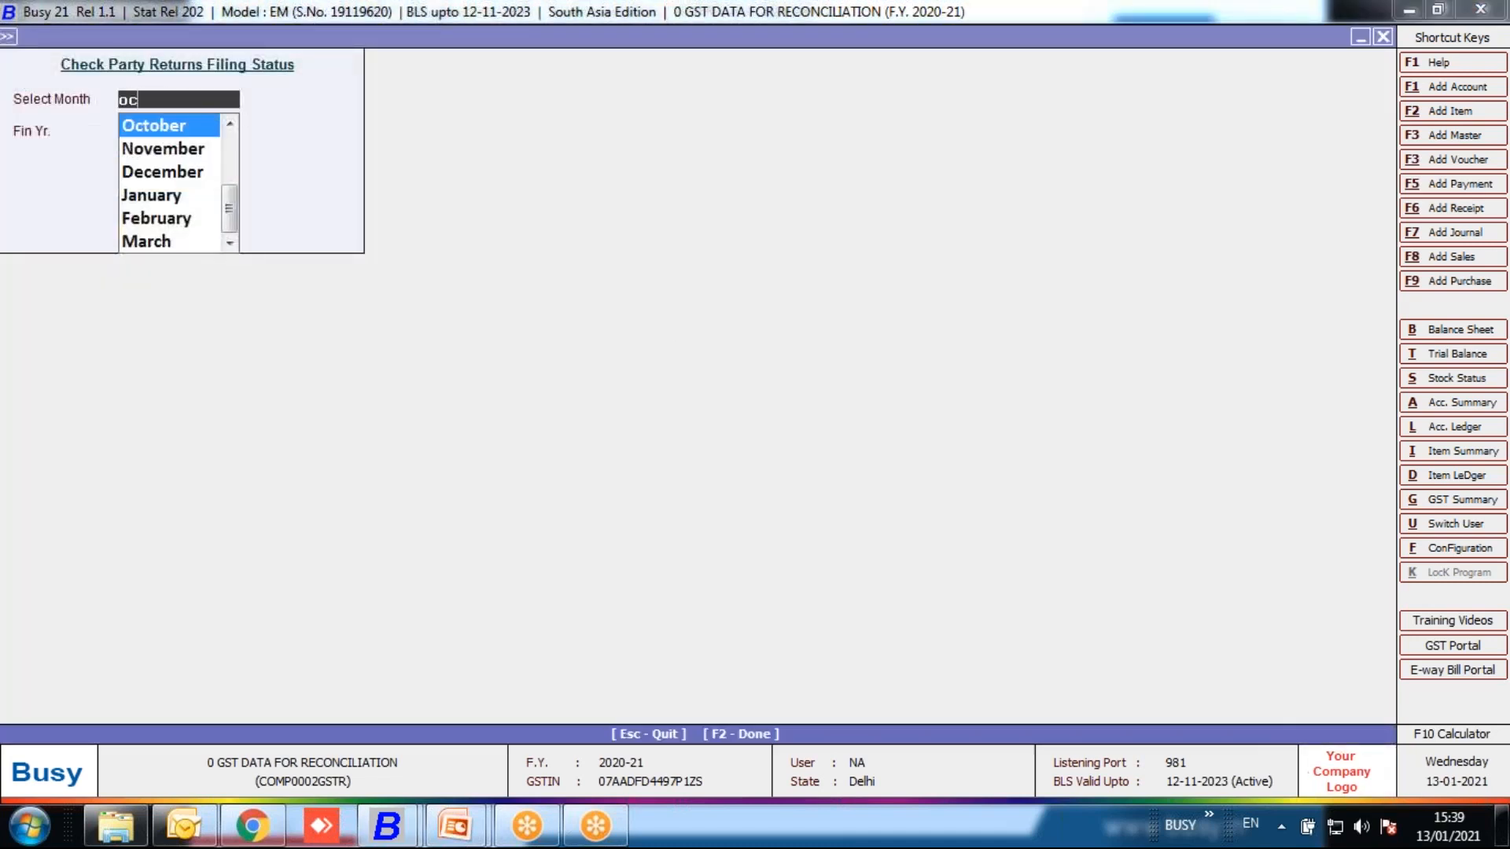
key(Return)
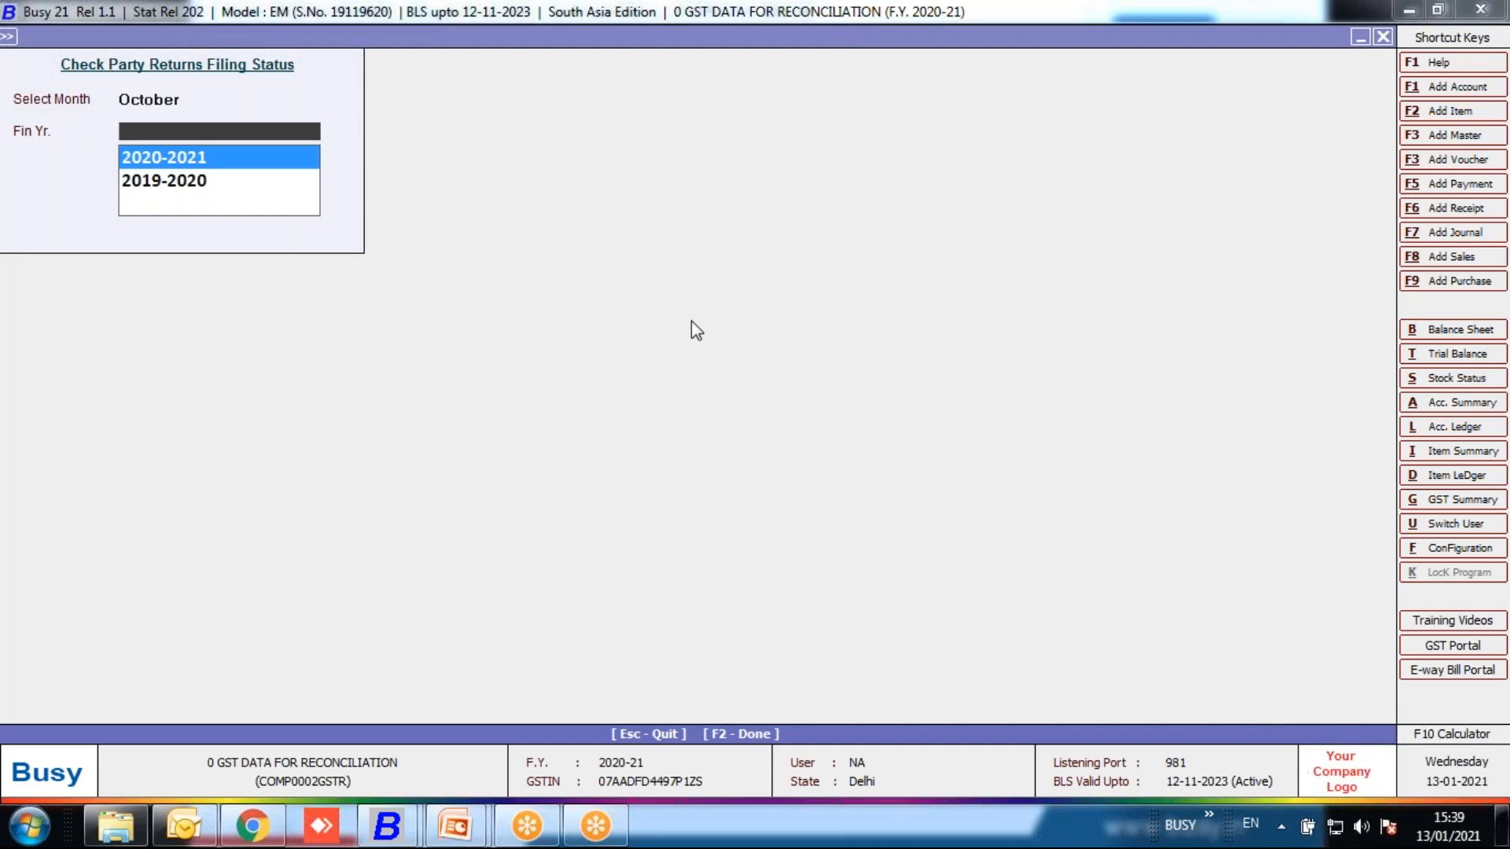
key(Return)
key(Return)
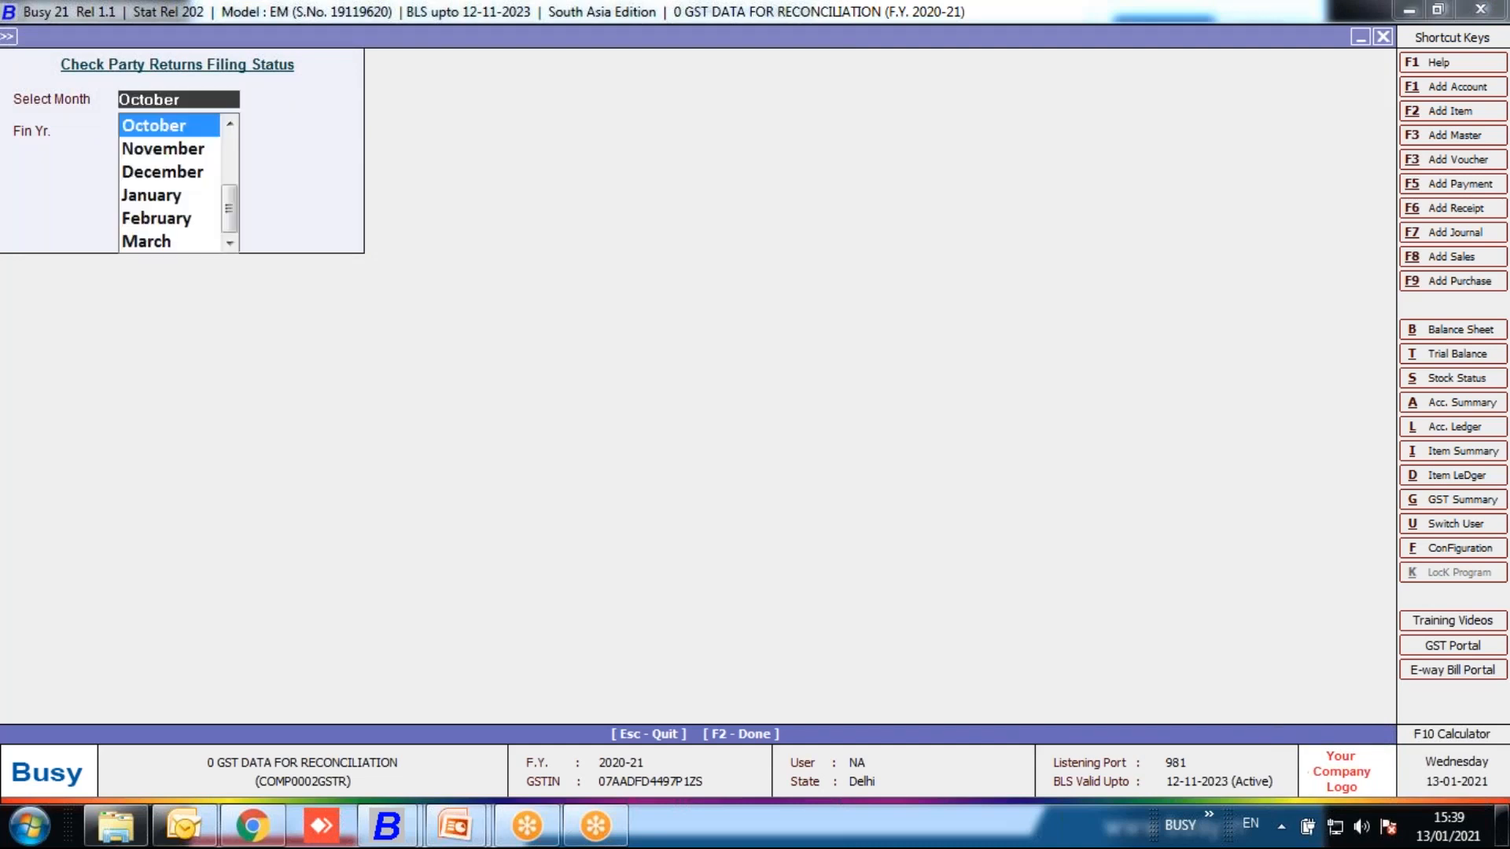
key(F2)
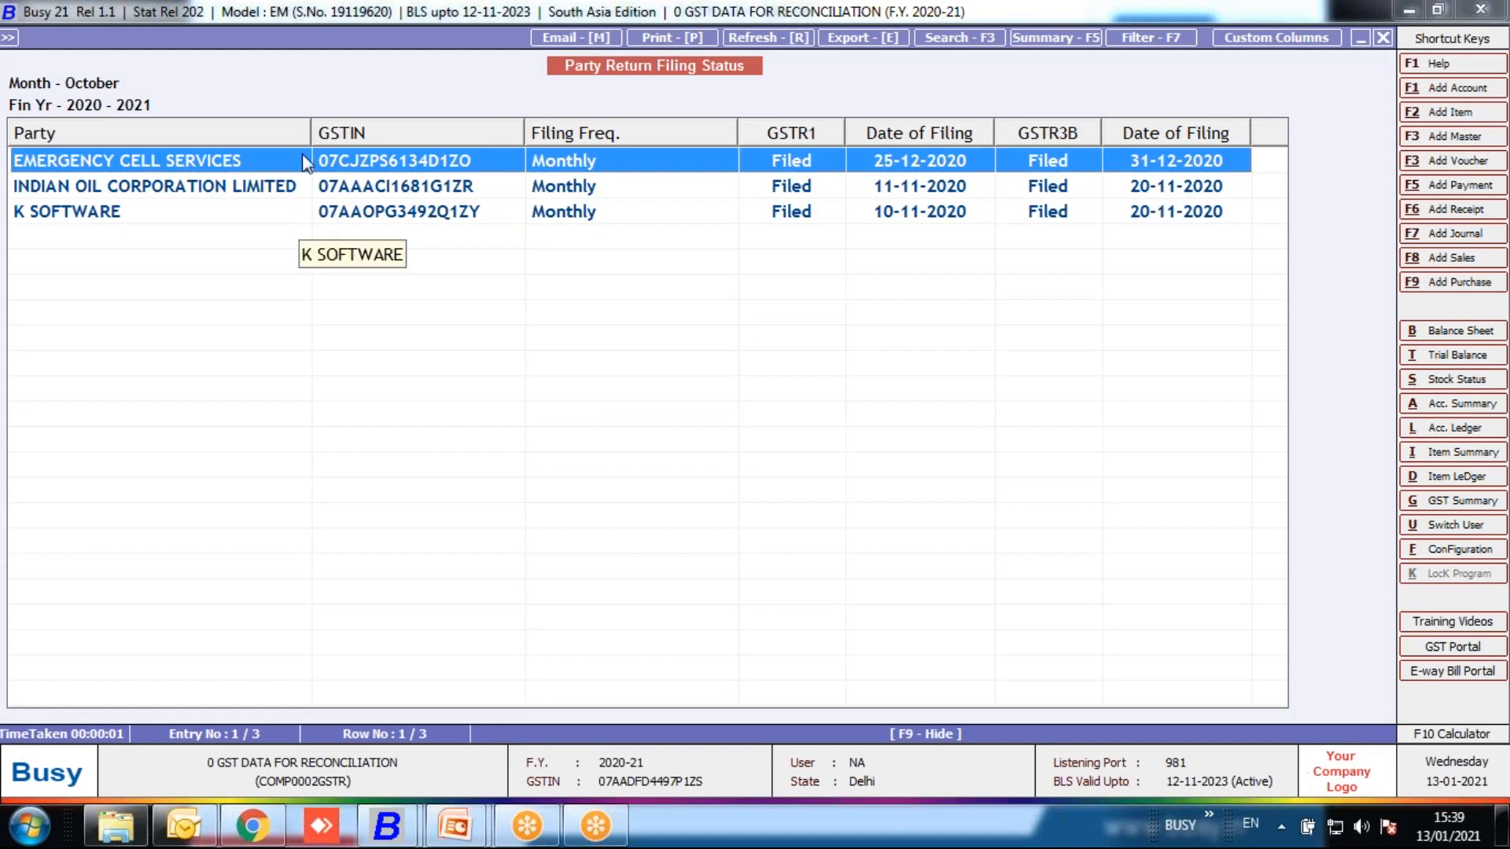
- Narrow the Party and GSTIN columns and examine each party's GSTR1 and GSTR3B filing status and dates
drag(244, 131, 175, 132)
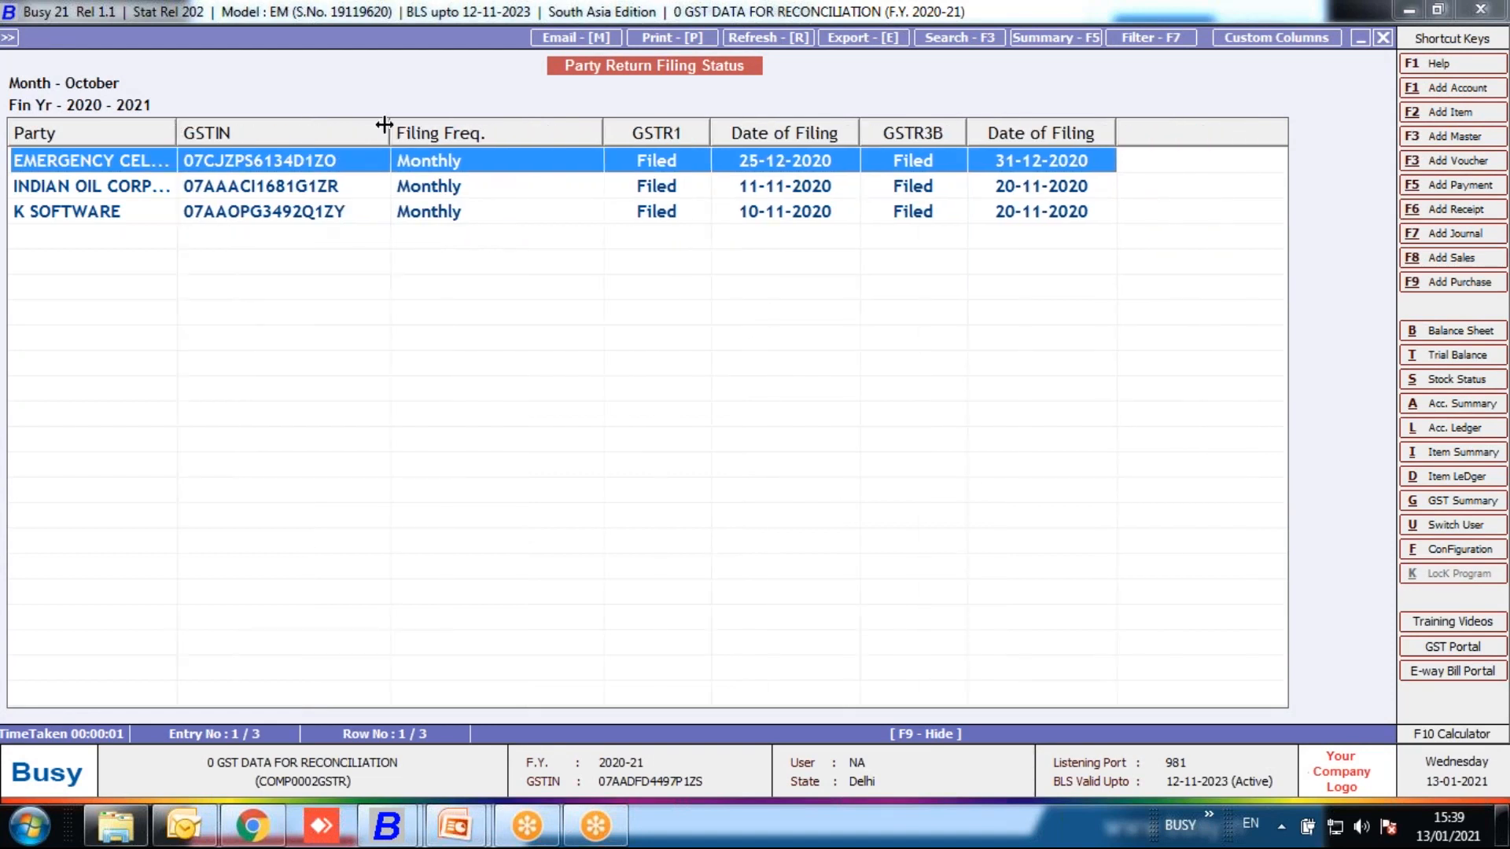
drag(375, 132, 281, 133)
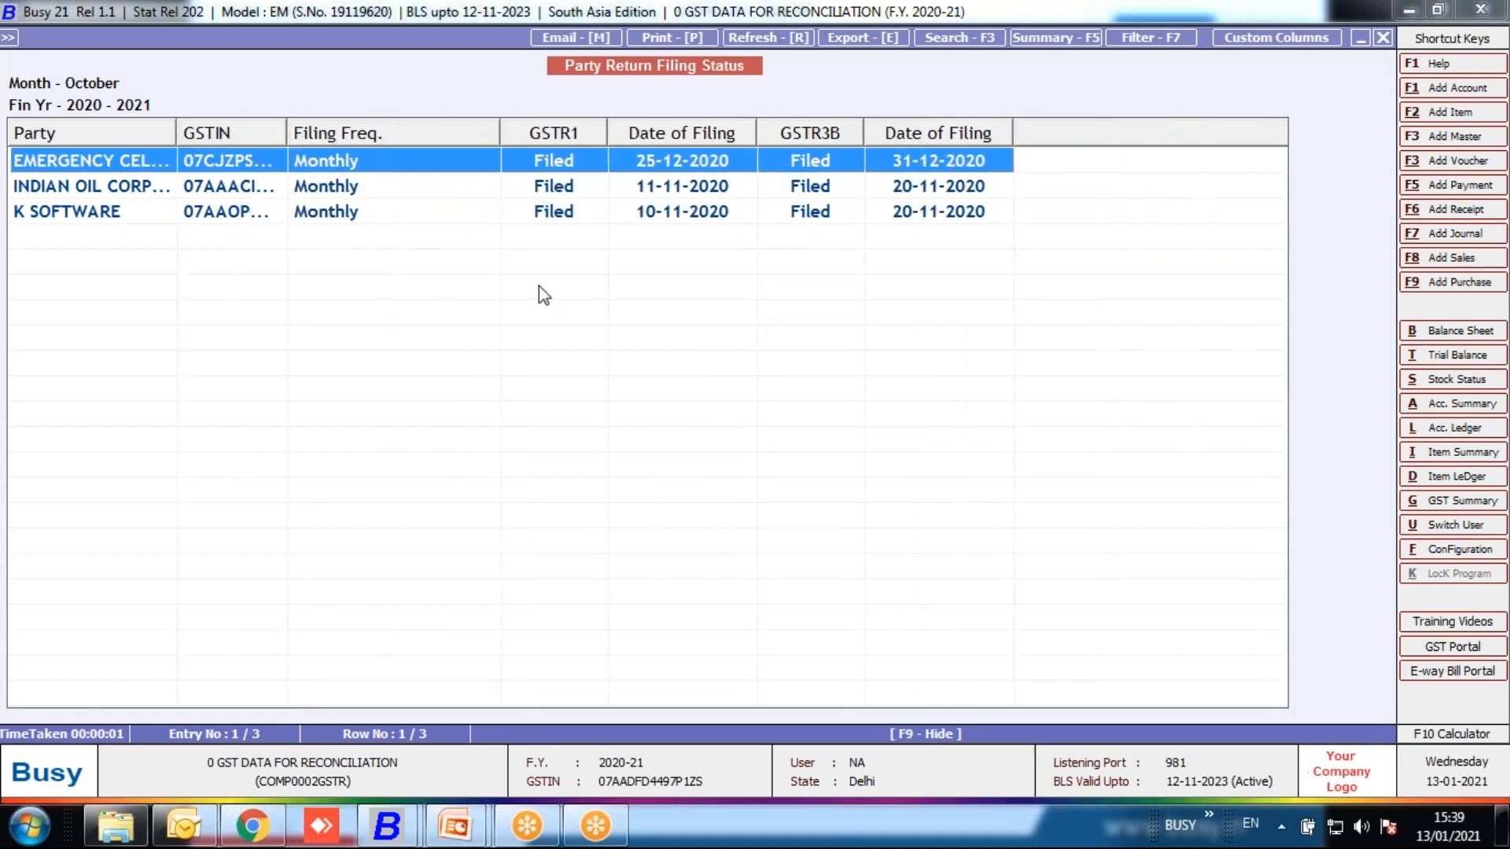
click(629, 214)
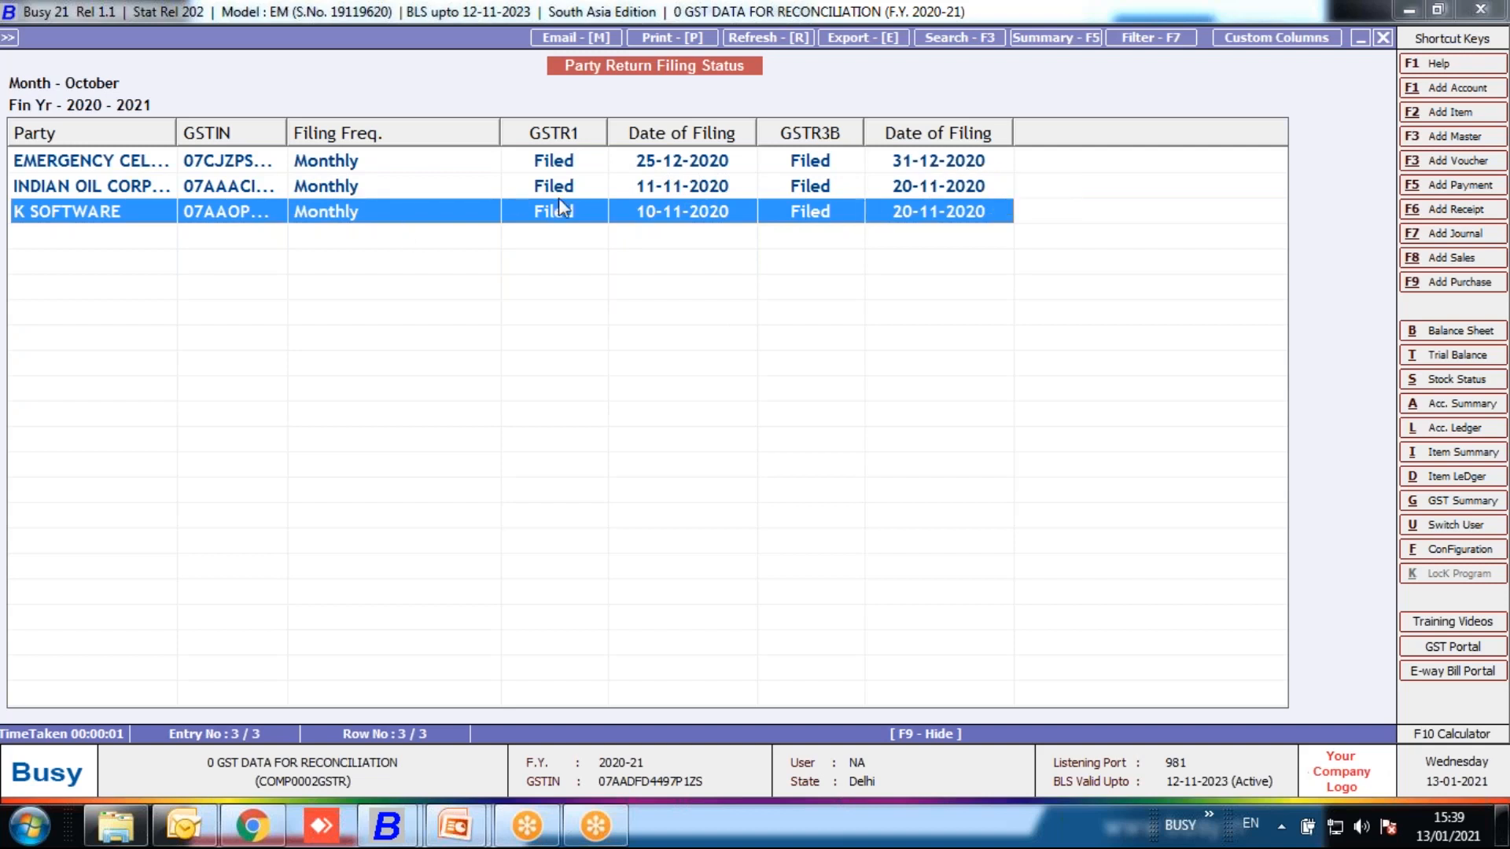
click(834, 194)
click(874, 209)
click(713, 160)
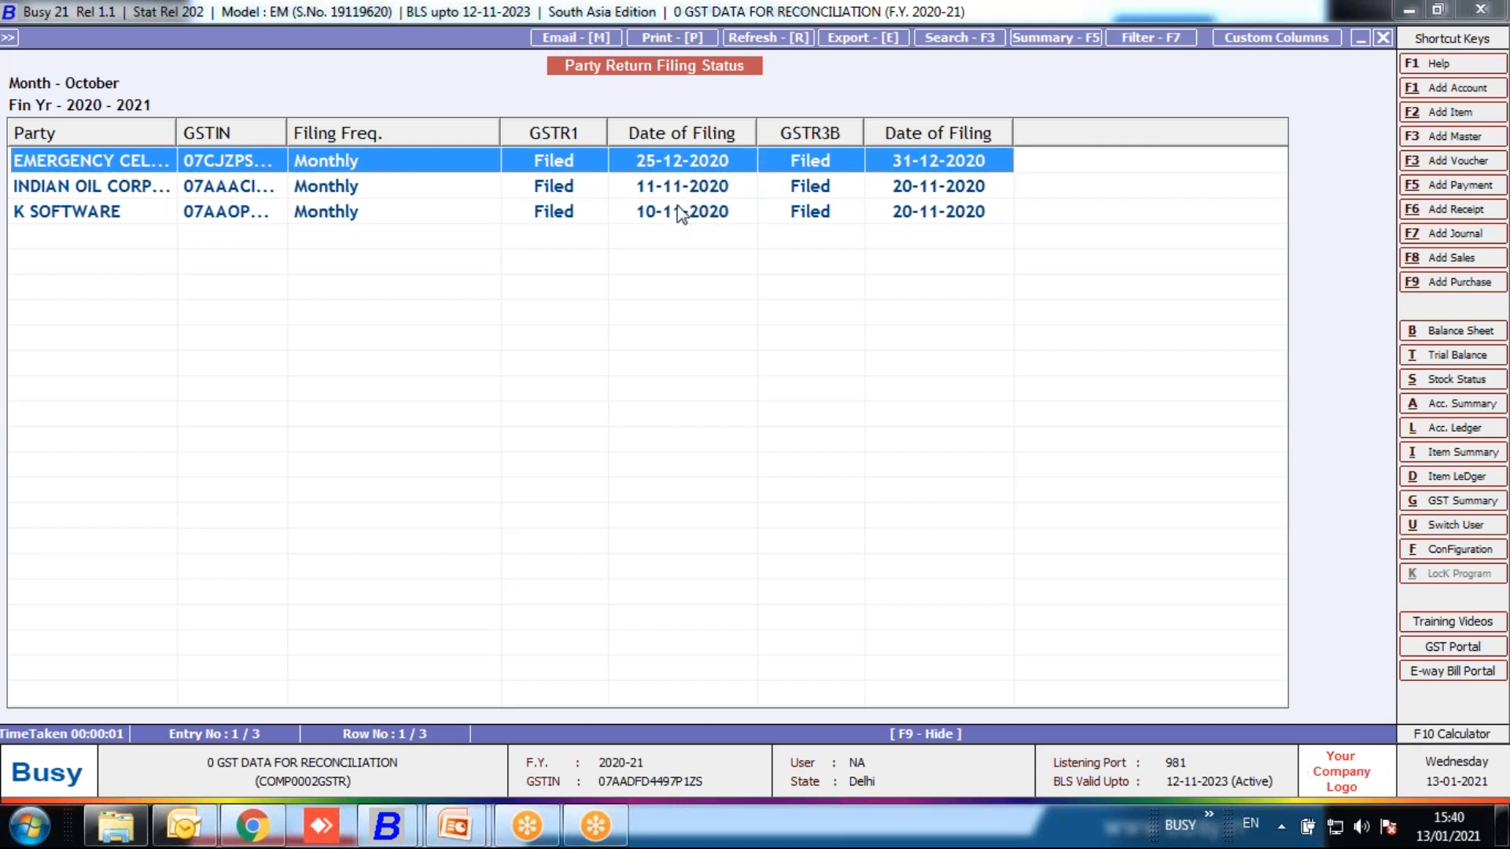
- Close the party return filing status check and expand the Outstanding Analysis reports group
key(Escape)
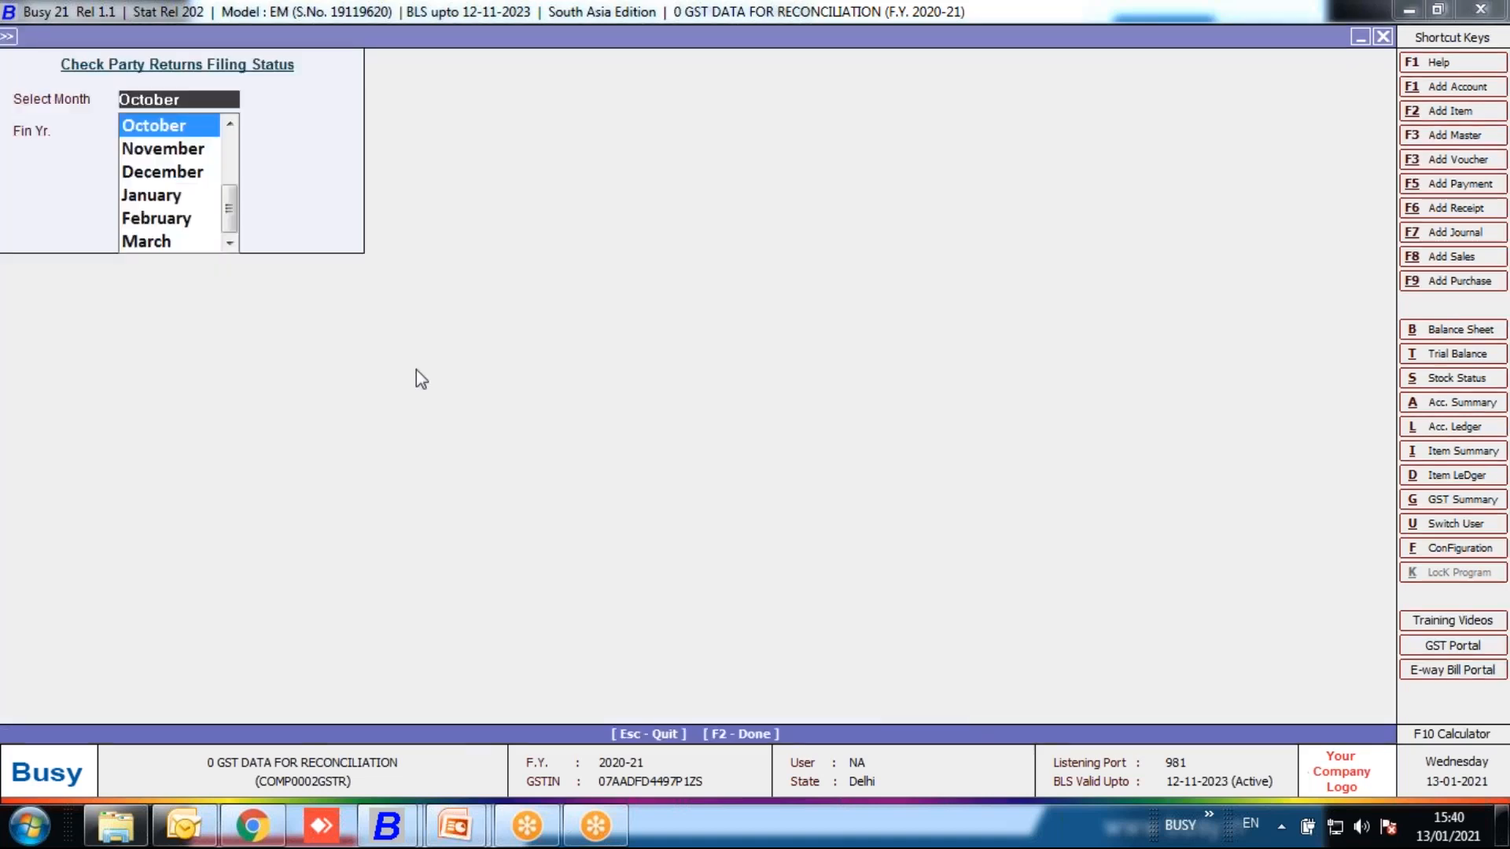
key(Return)
key(Escape)
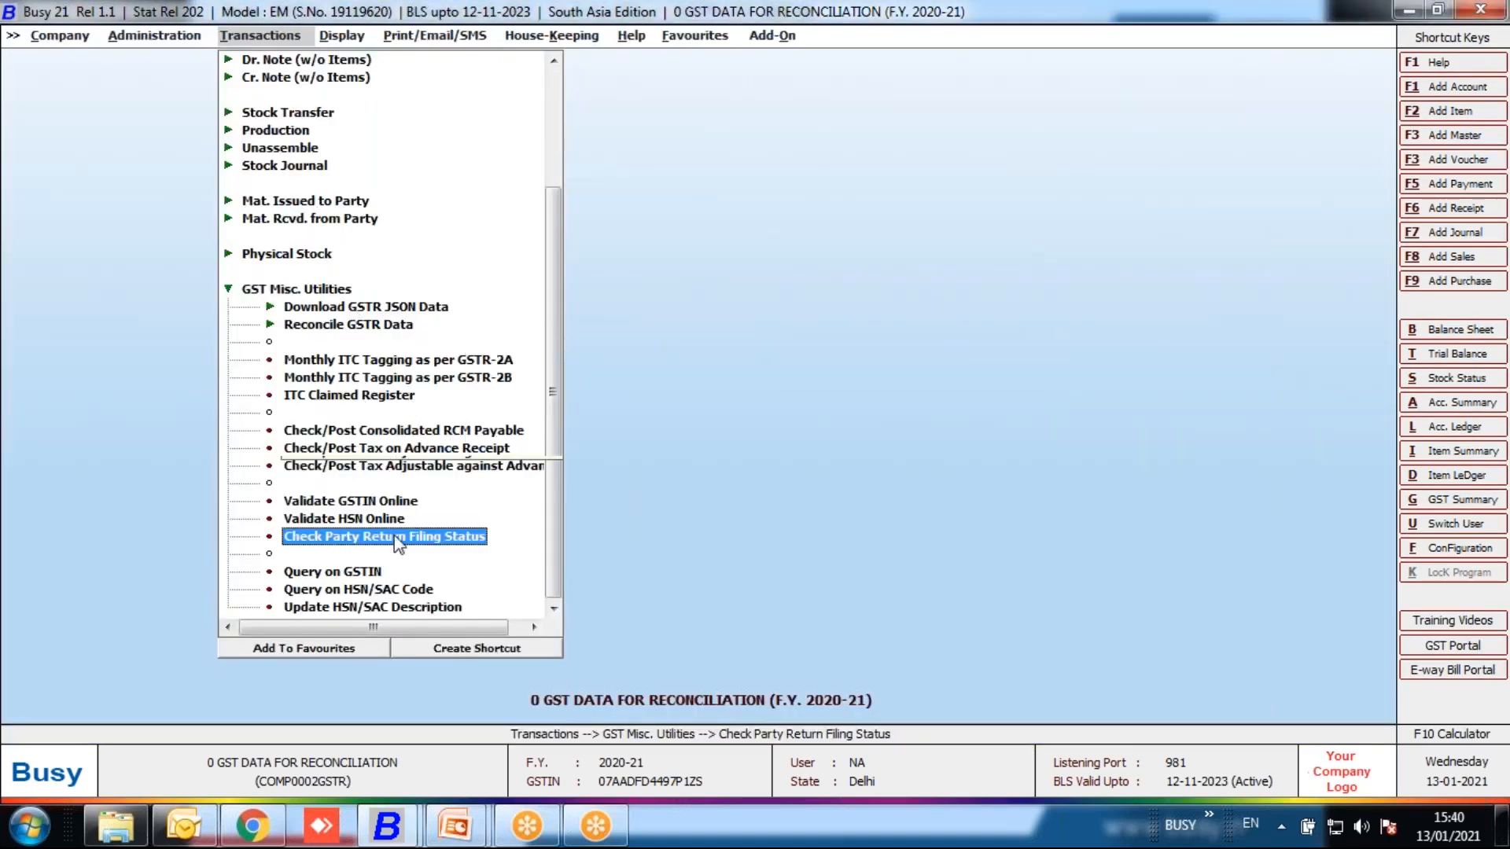
click(565, 437)
drag(556, 458, 552, 419)
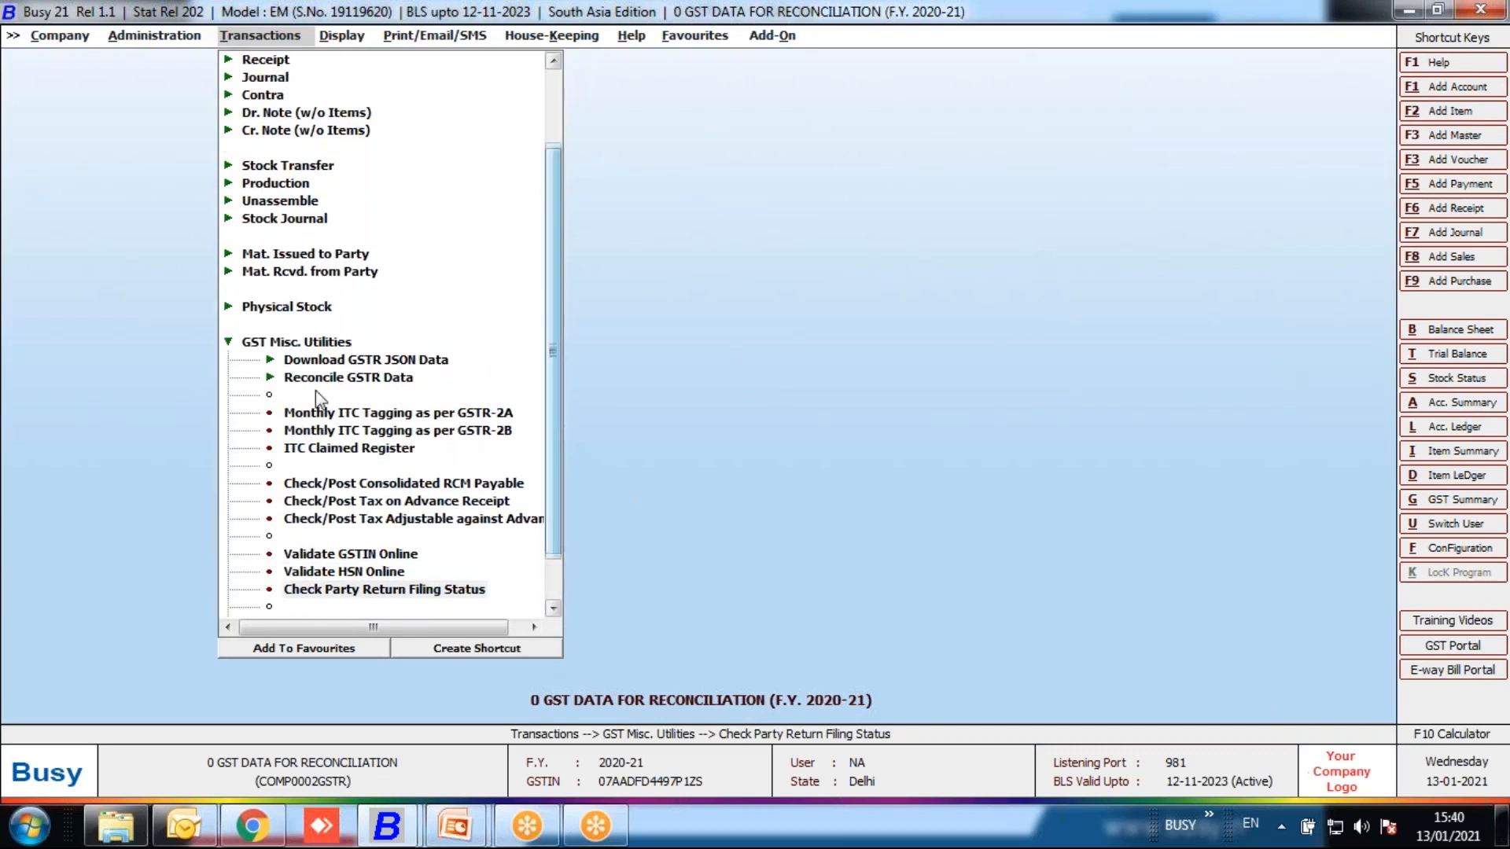
double_click(278, 341)
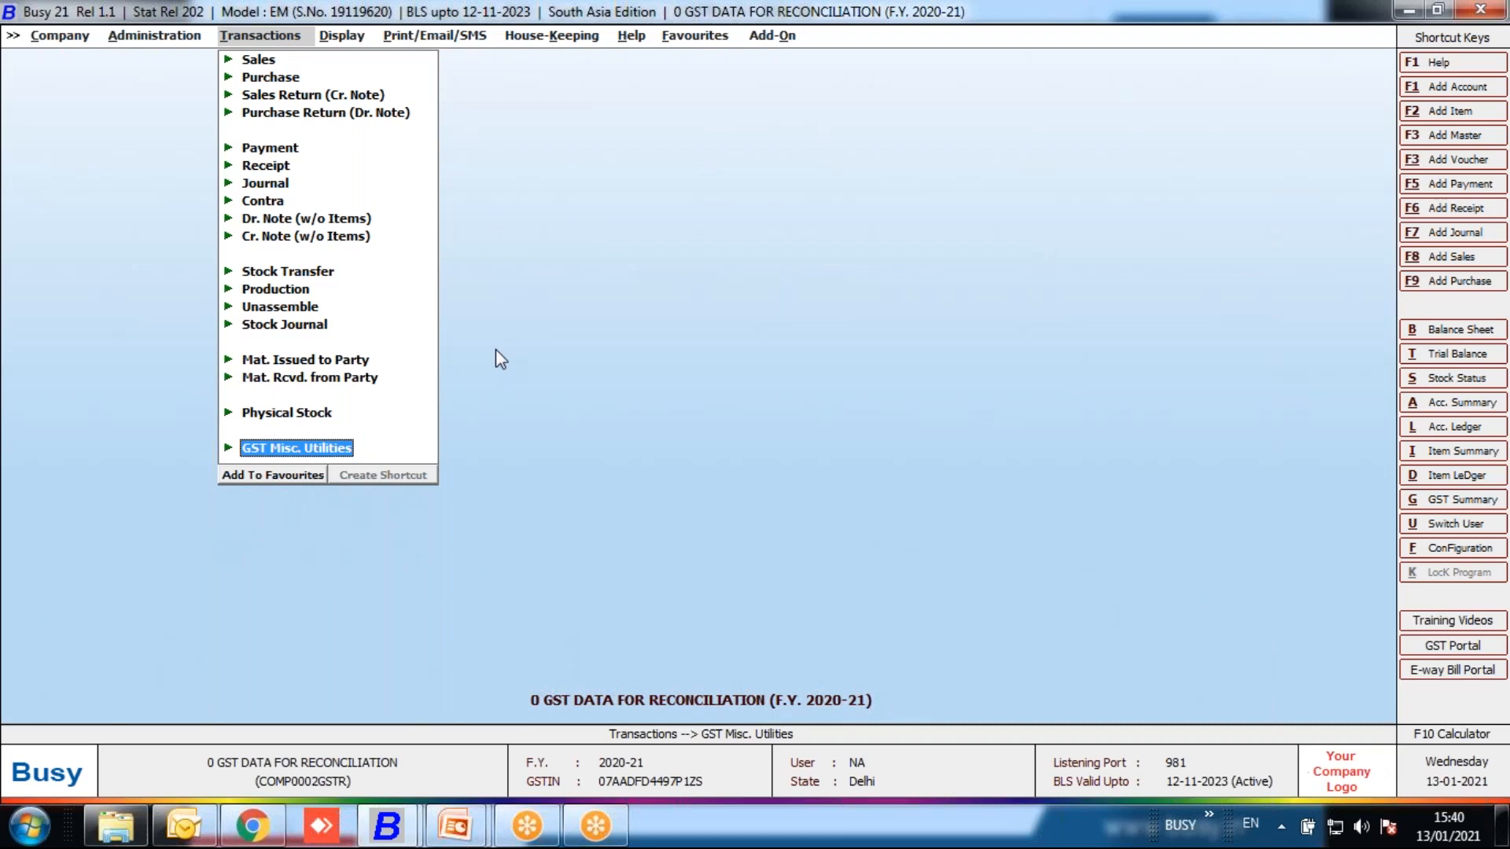
click(346, 38)
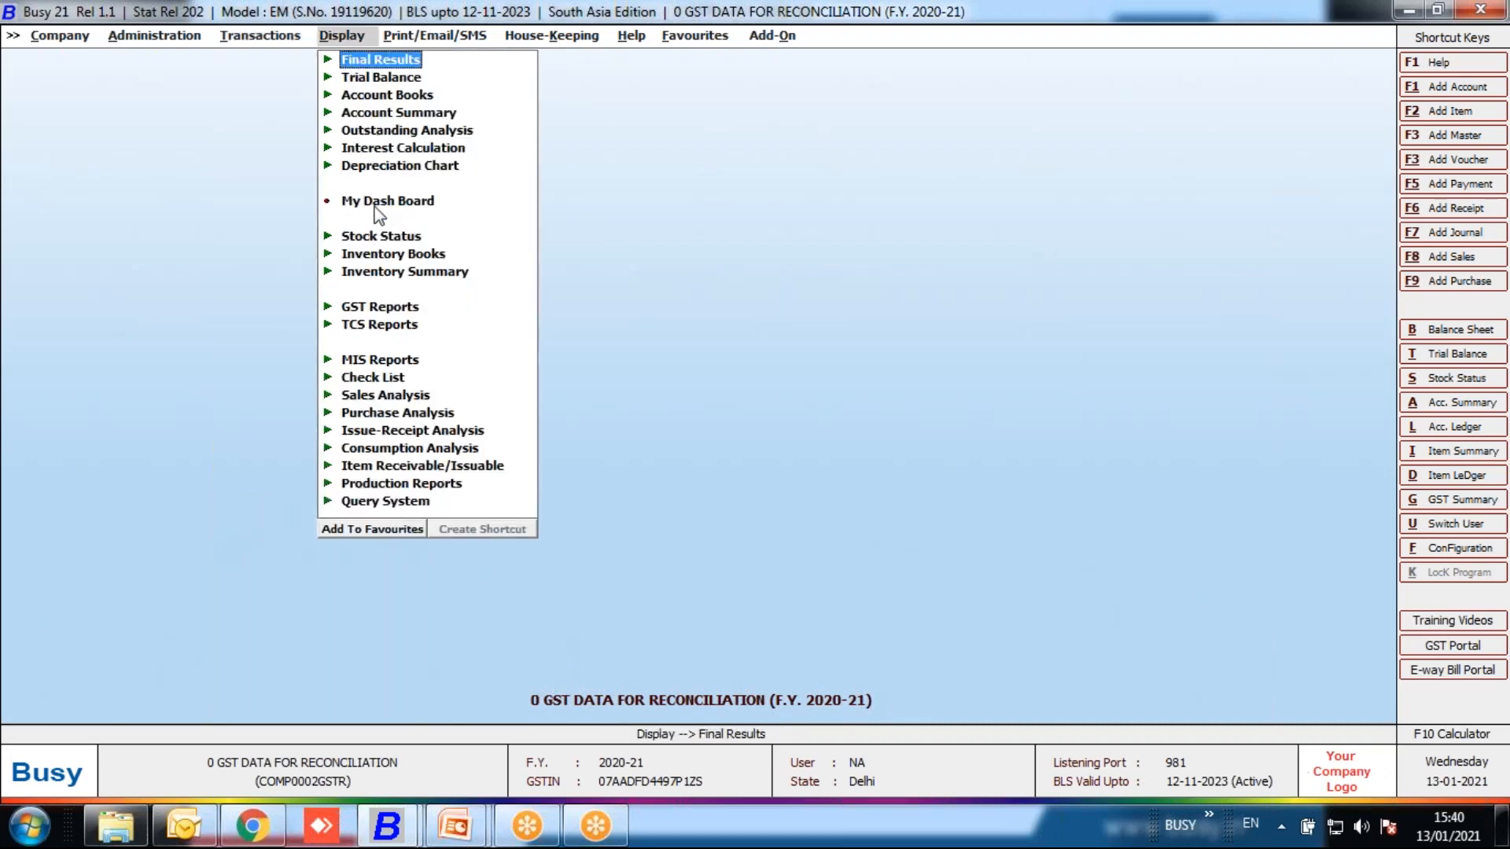
click(390, 131)
click(452, 239)
click(629, 449)
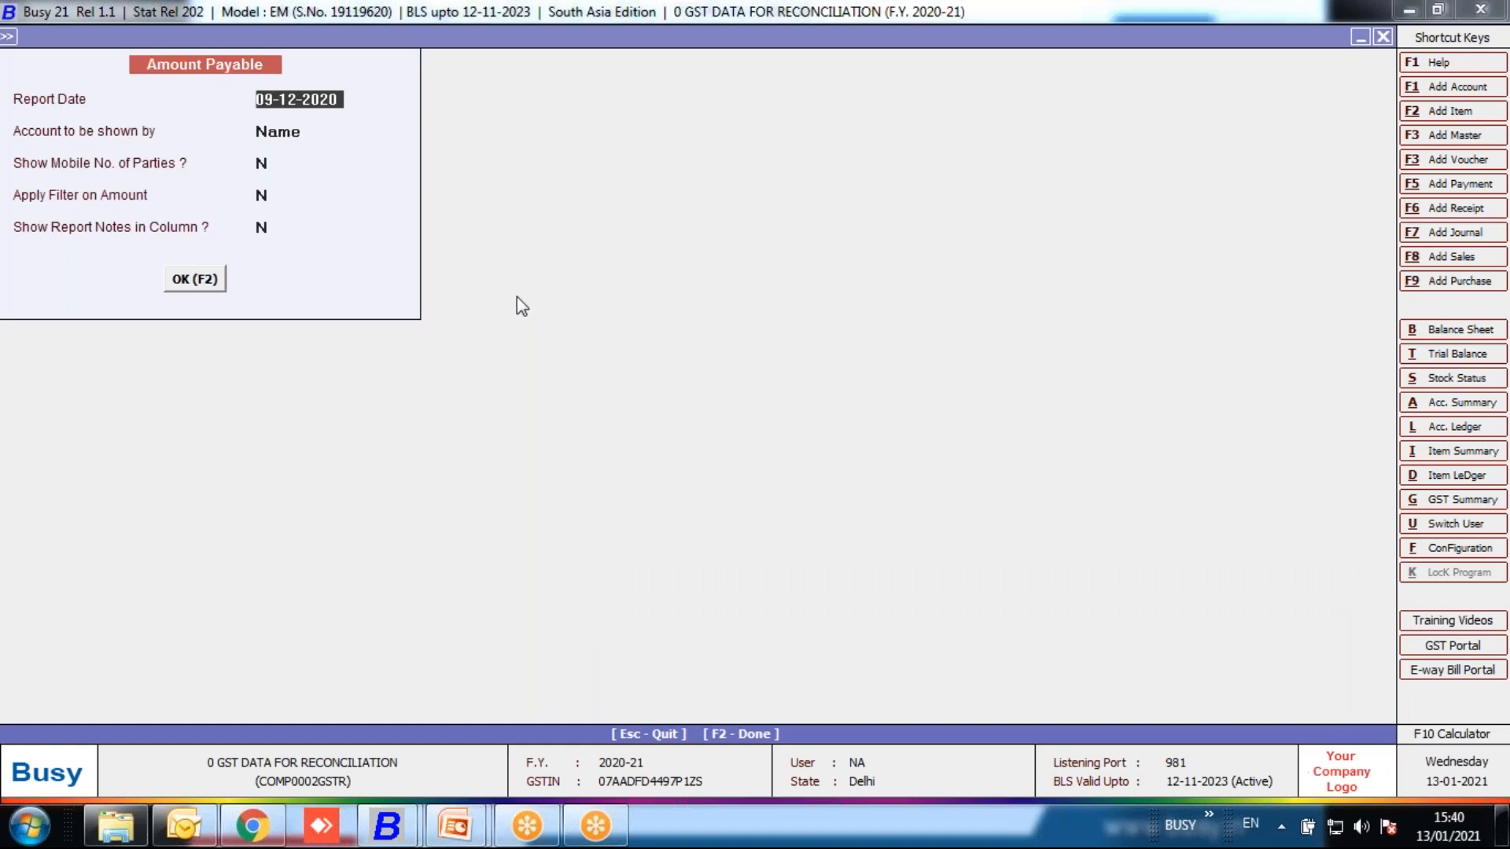
key(Escape)
key(Escape)
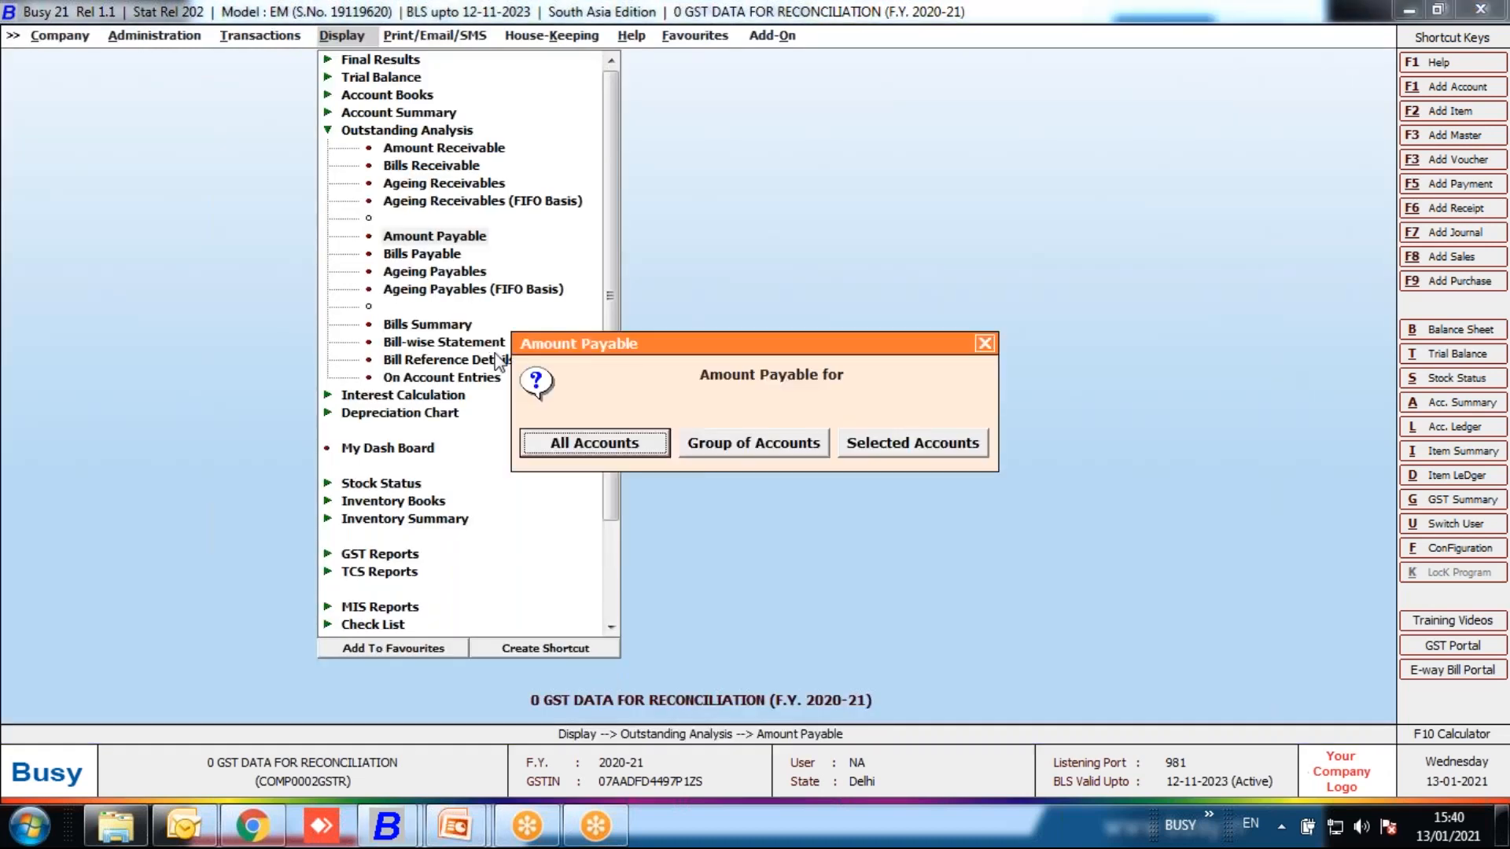
- Generate the Bills Payable report for all accounts at the Bill-wise (Combined) level of detail
click(425, 254)
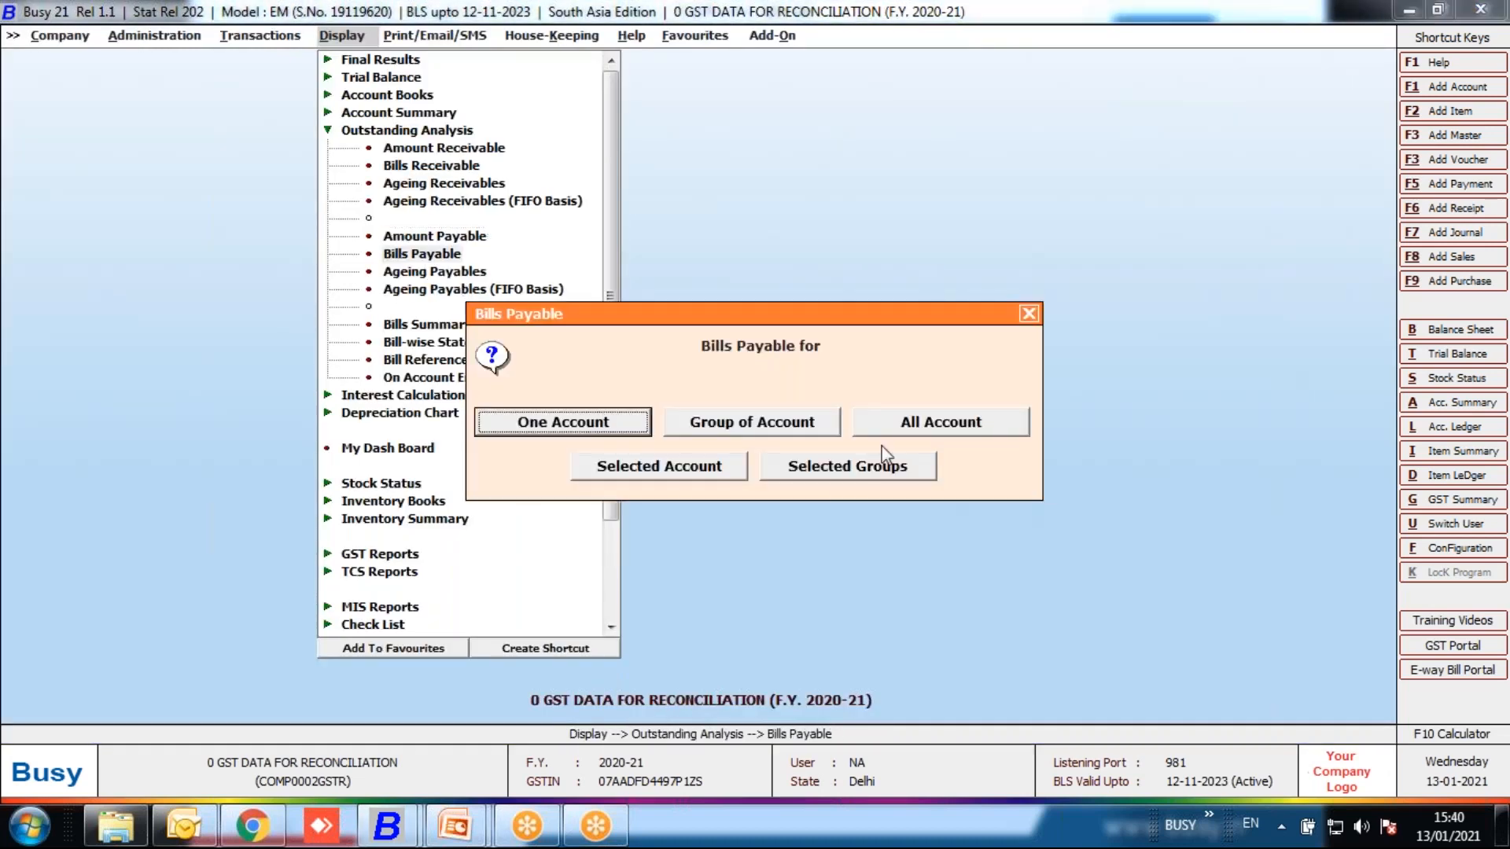
click(946, 435)
click(693, 458)
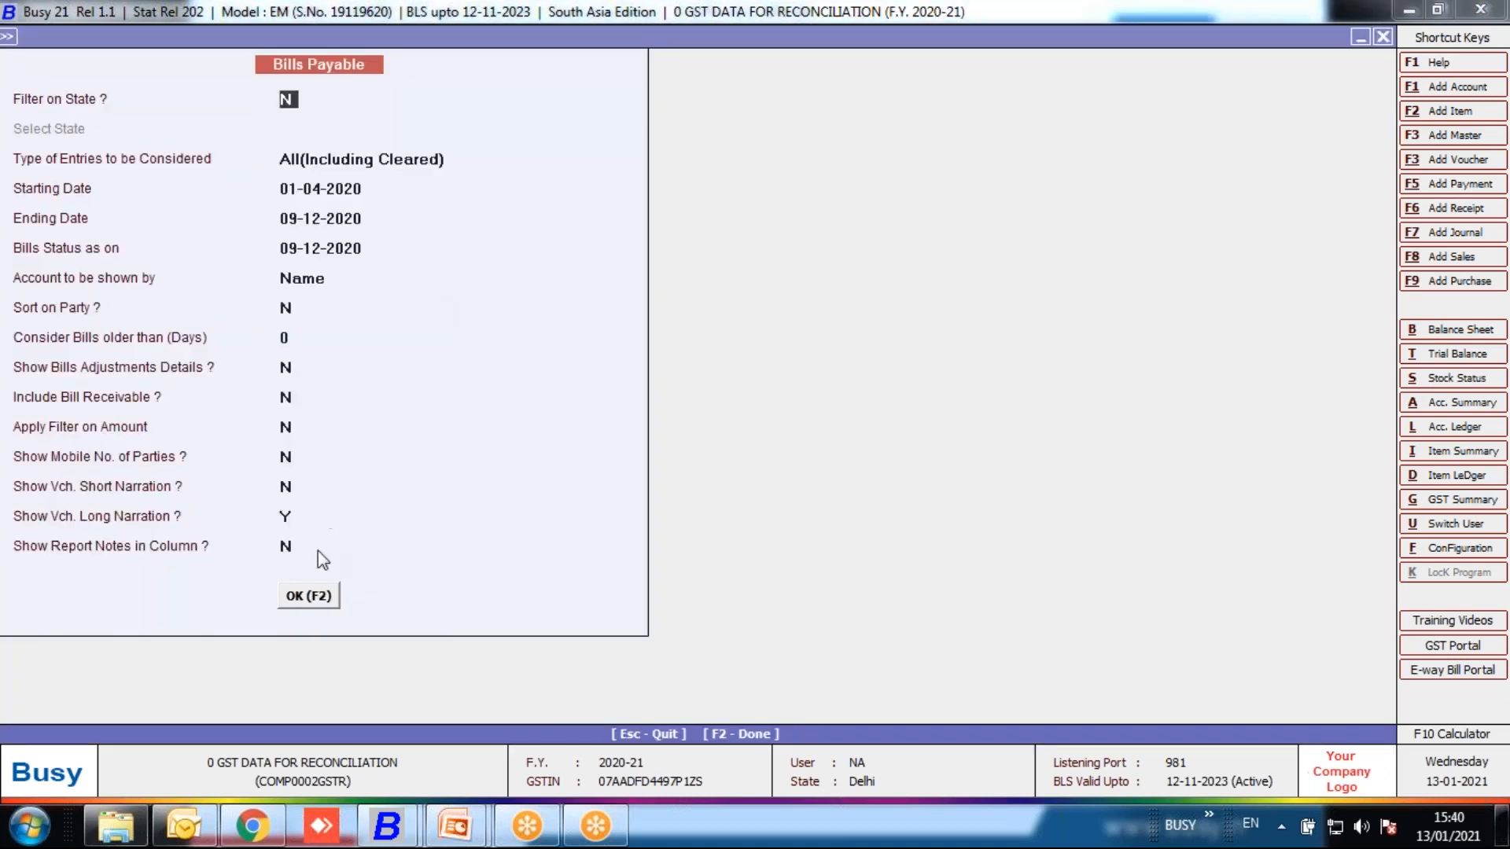
click(299, 600)
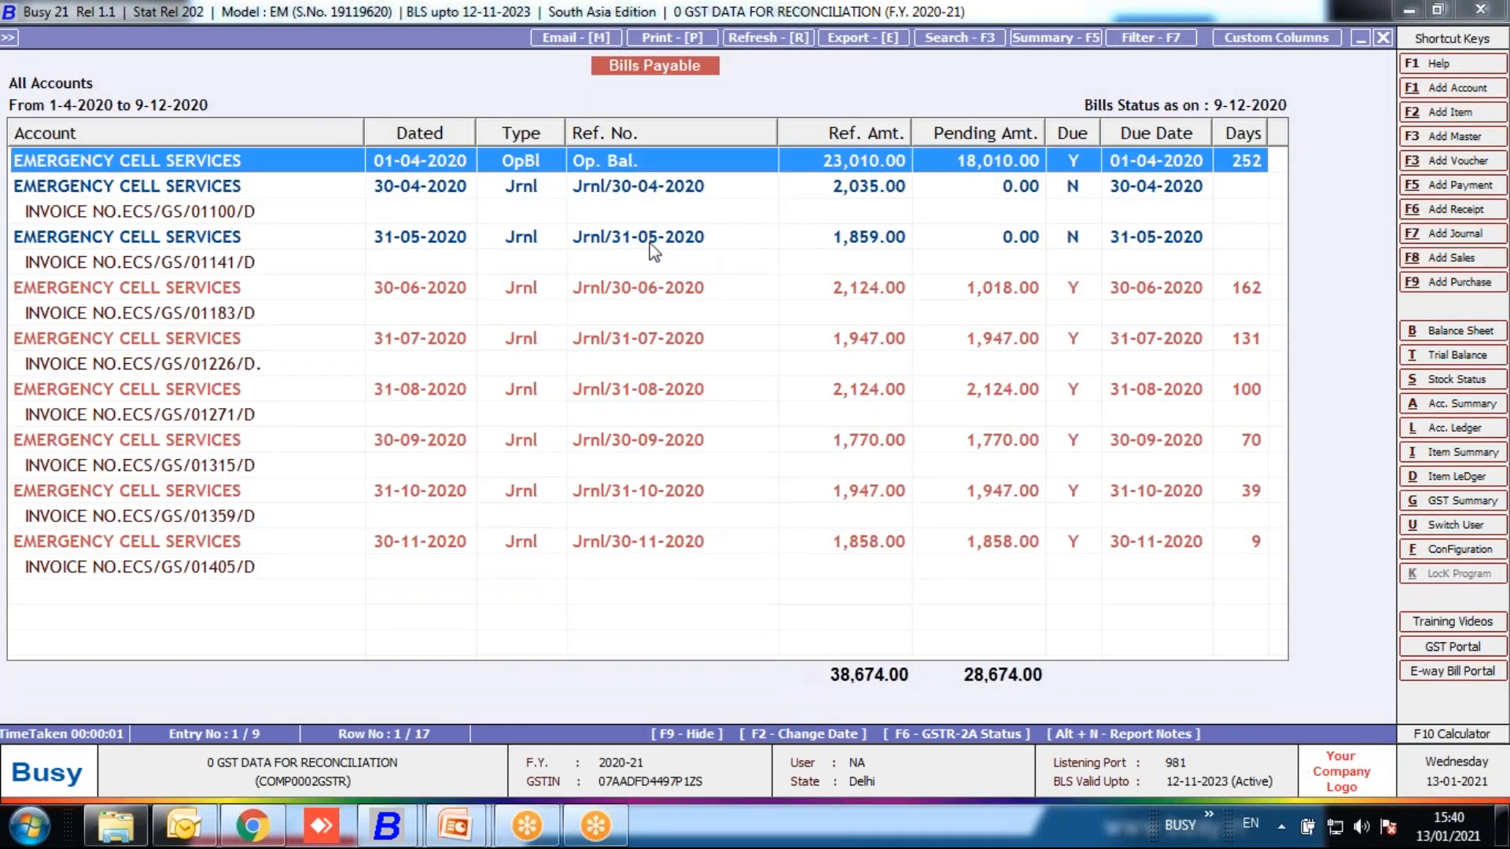
- Examine the GSTR-2A invoice details of the journal bill dated 30-04-2020 and return to the Bills Payable report
click(644, 189)
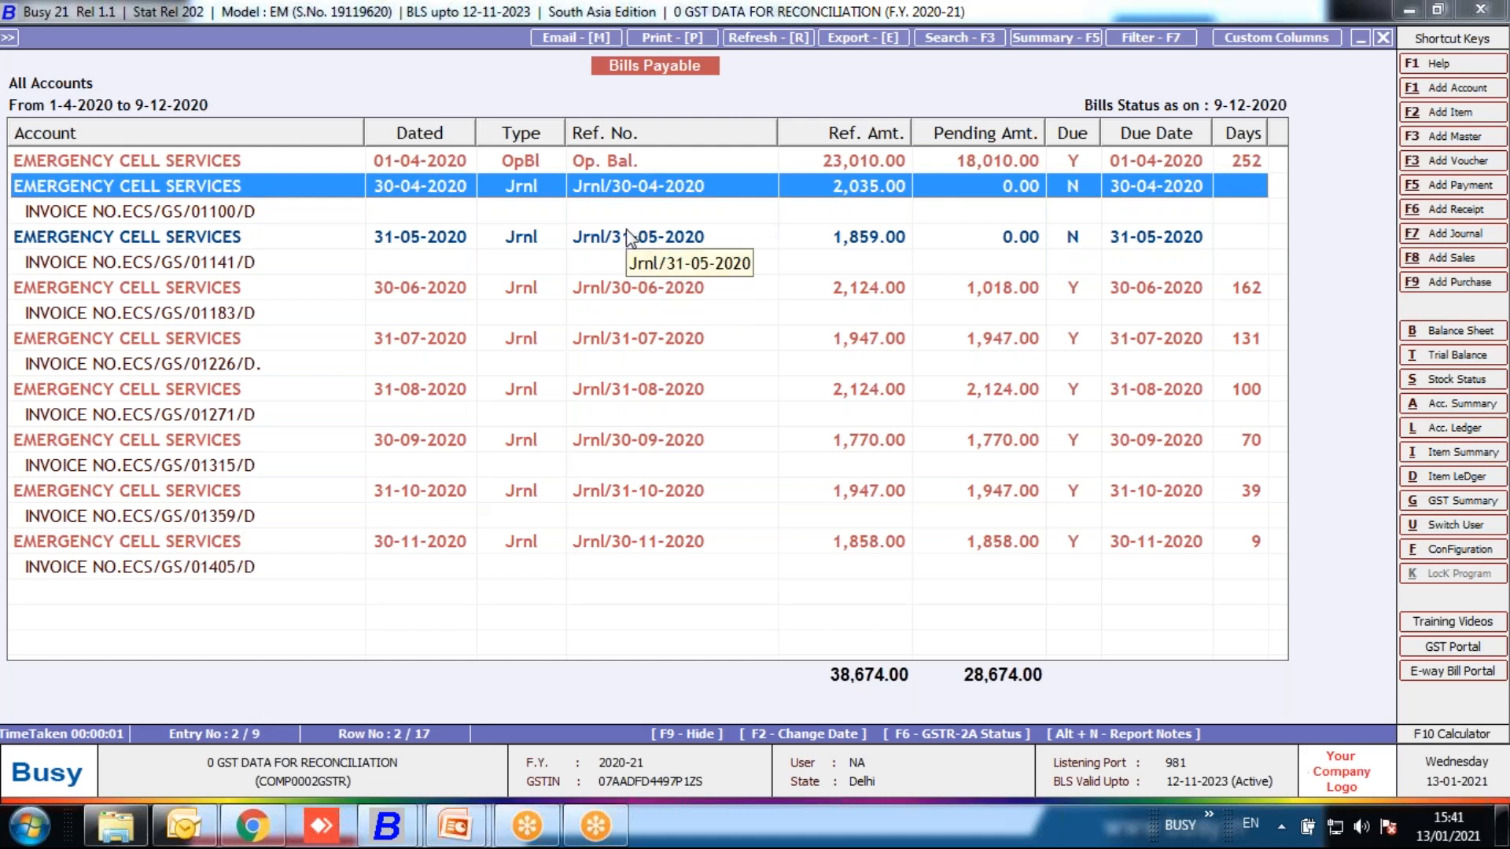
key(F6)
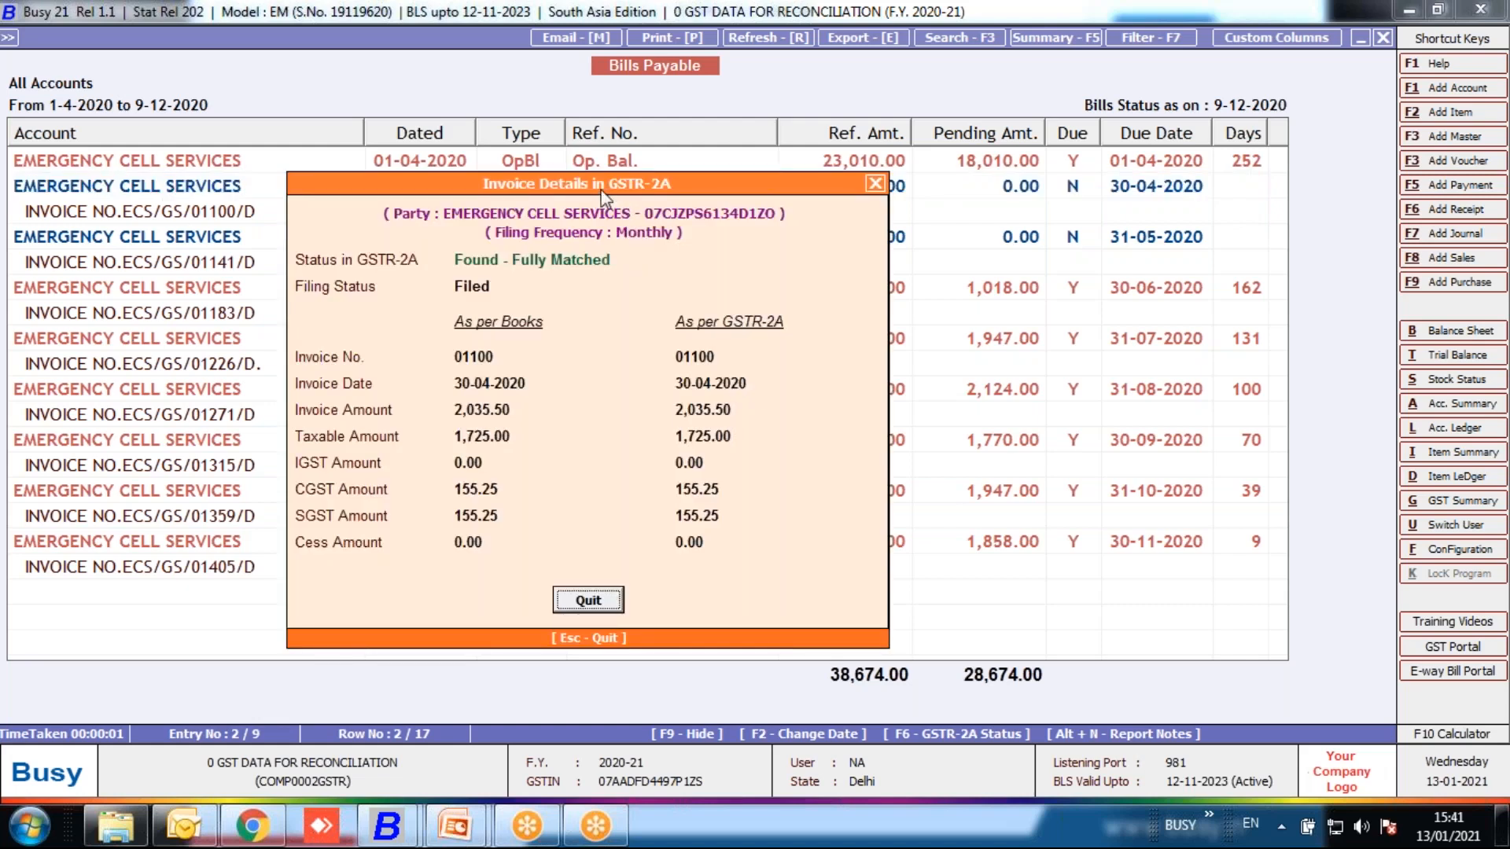
drag(596, 189, 619, 221)
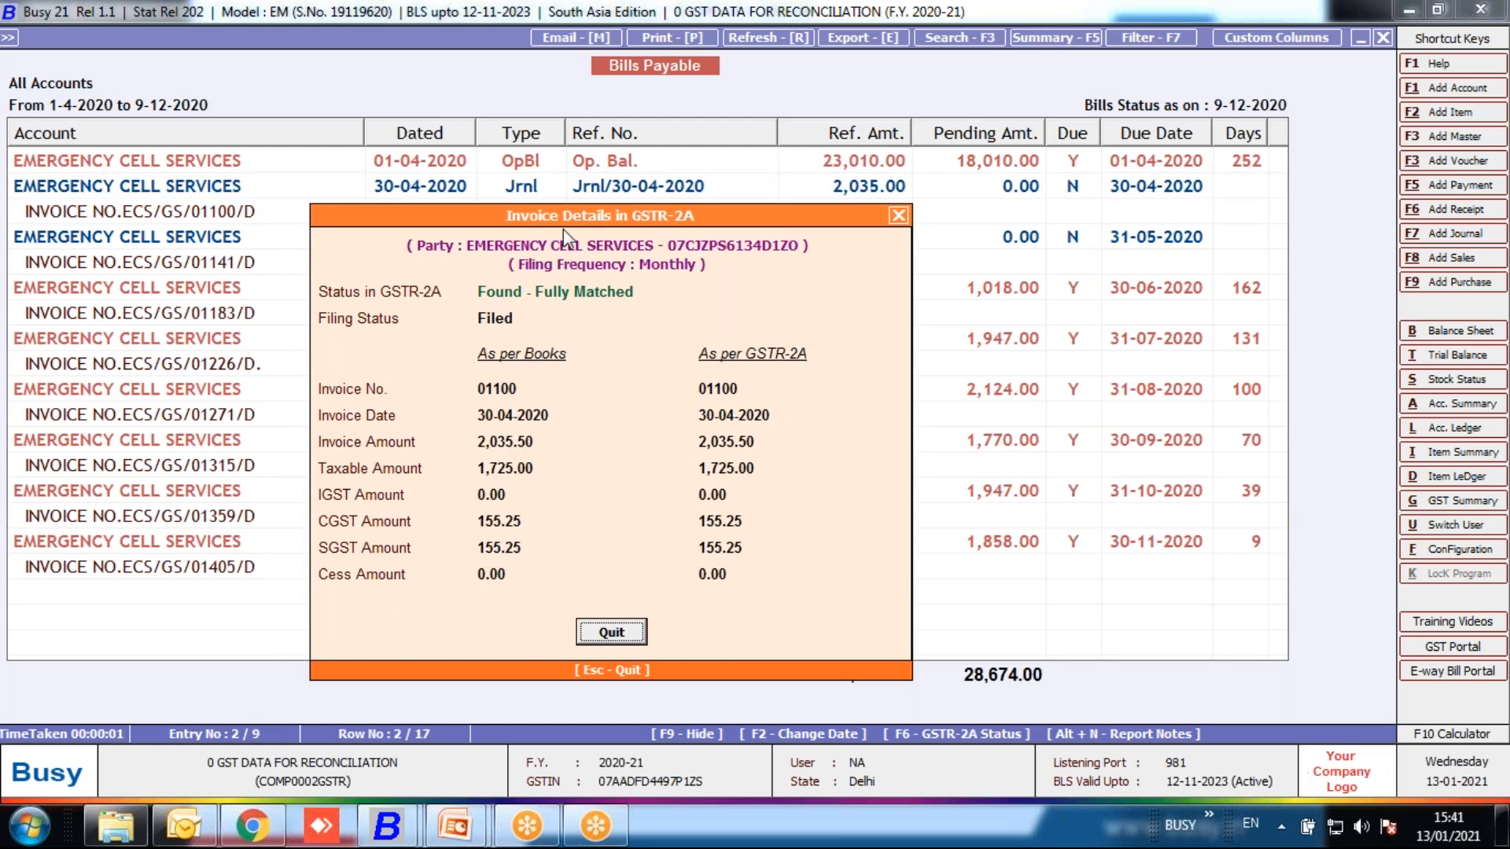
click(737, 34)
click(900, 217)
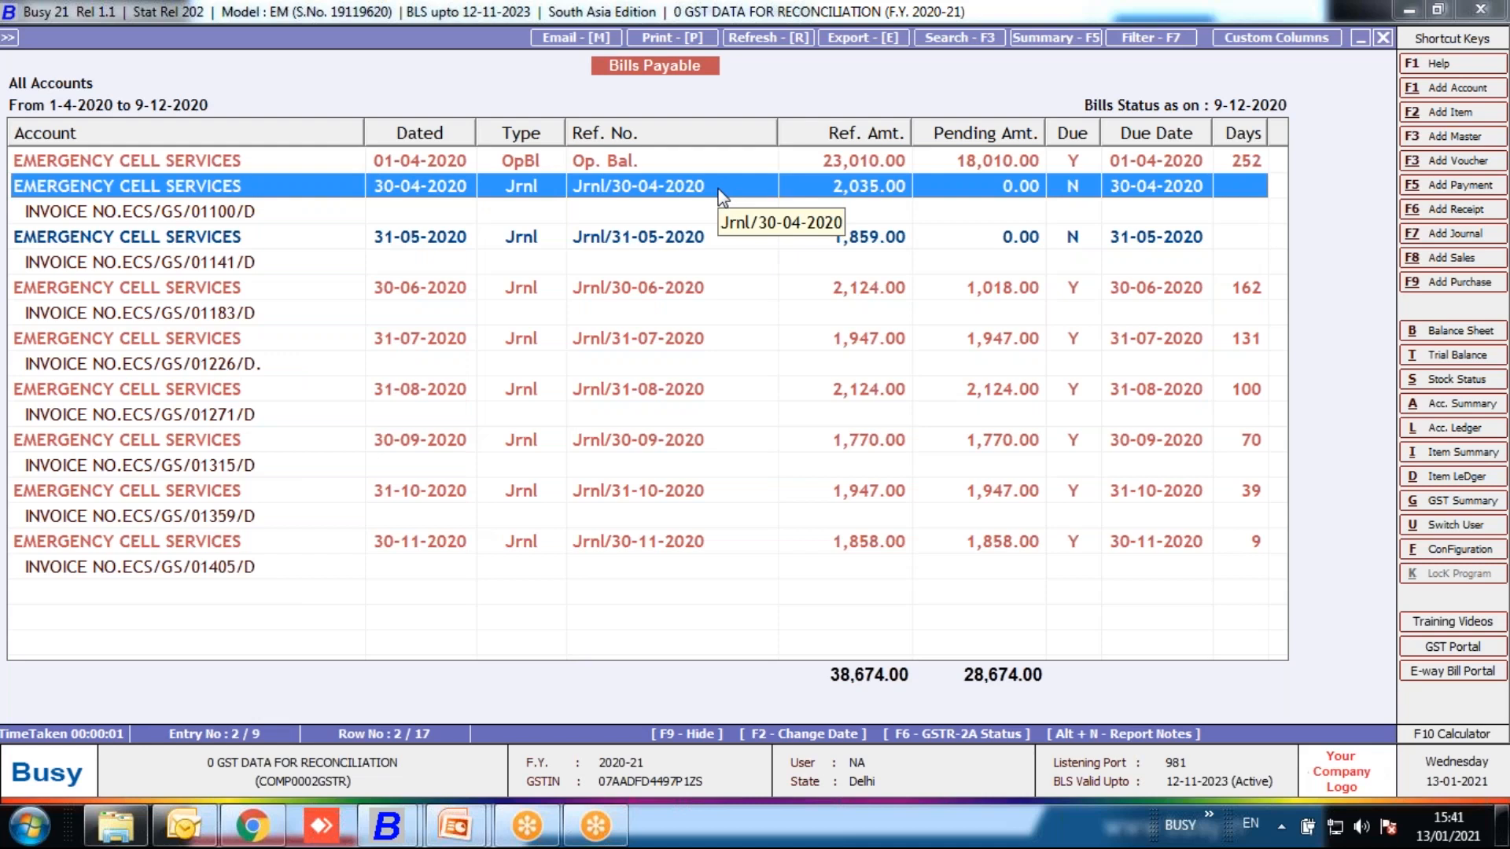
double_click(719, 190)
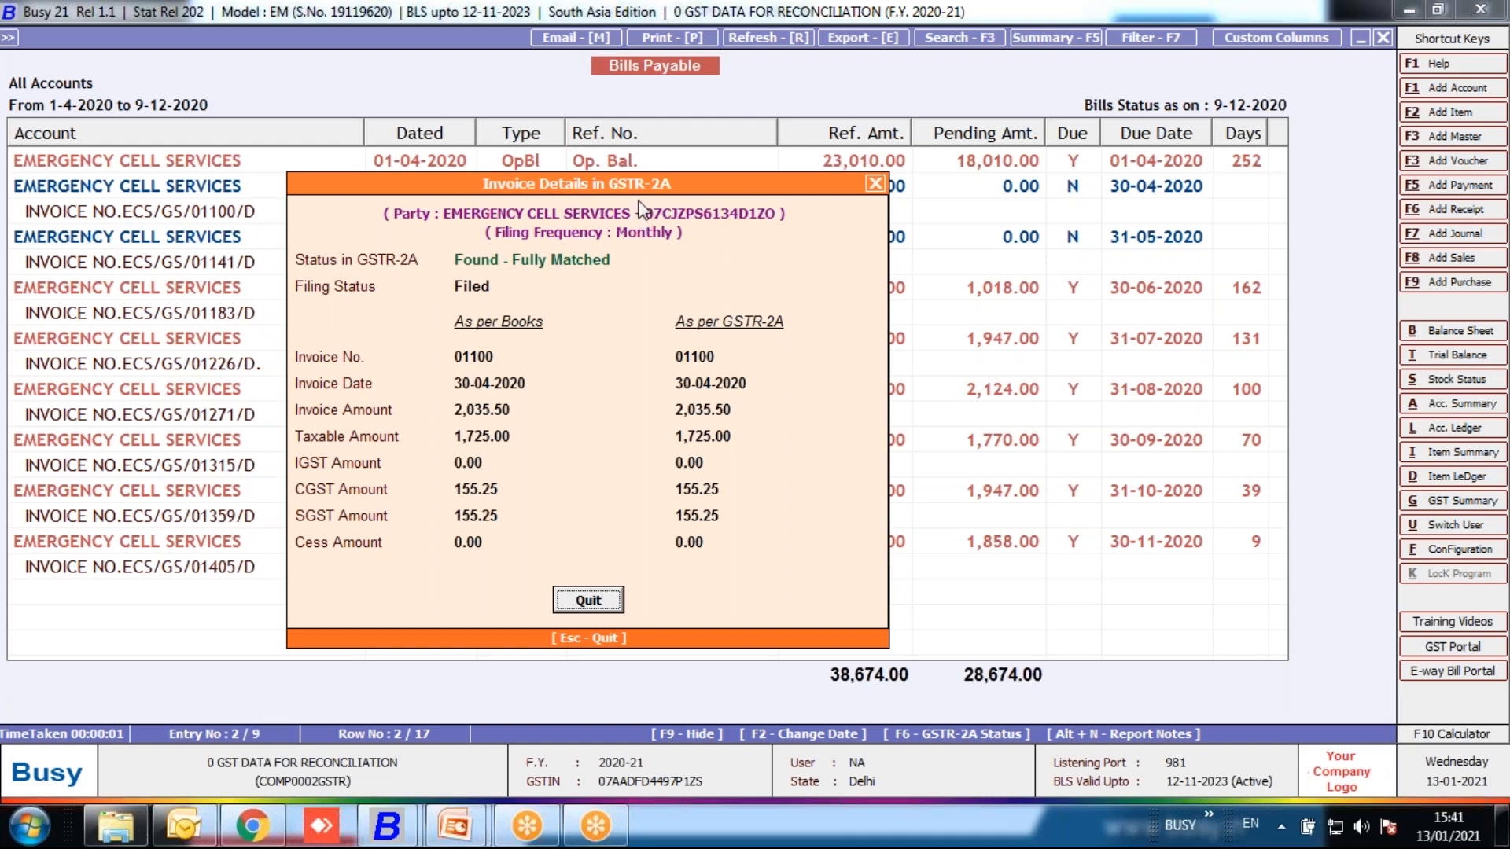
drag(631, 189, 639, 201)
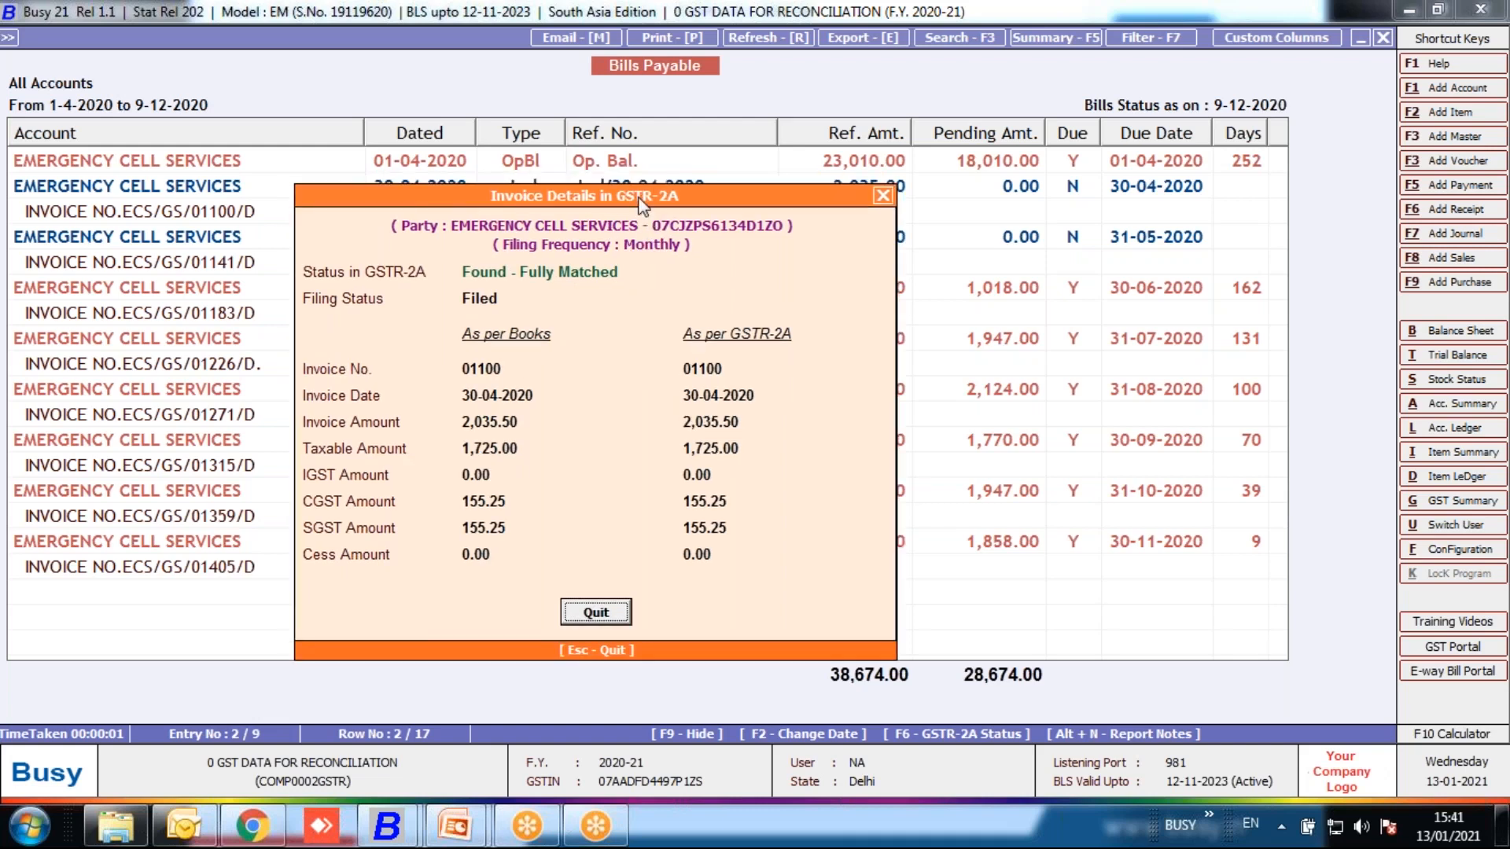
click(882, 195)
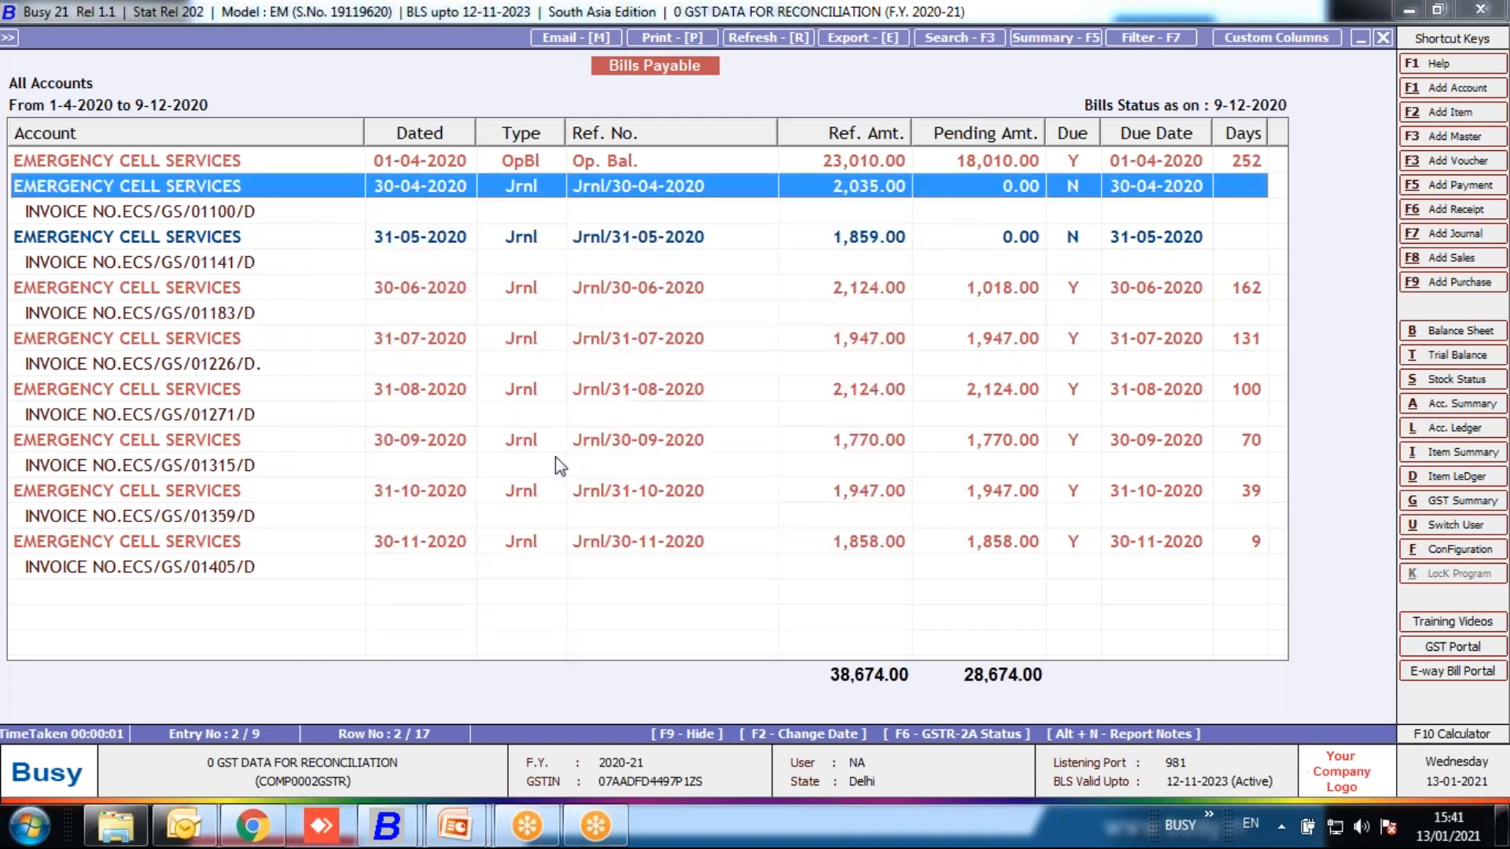
- Check the GSTR-2A status of the journal bill dated 31-08-2020 and close its invoice details
click(564, 397)
key(F6)
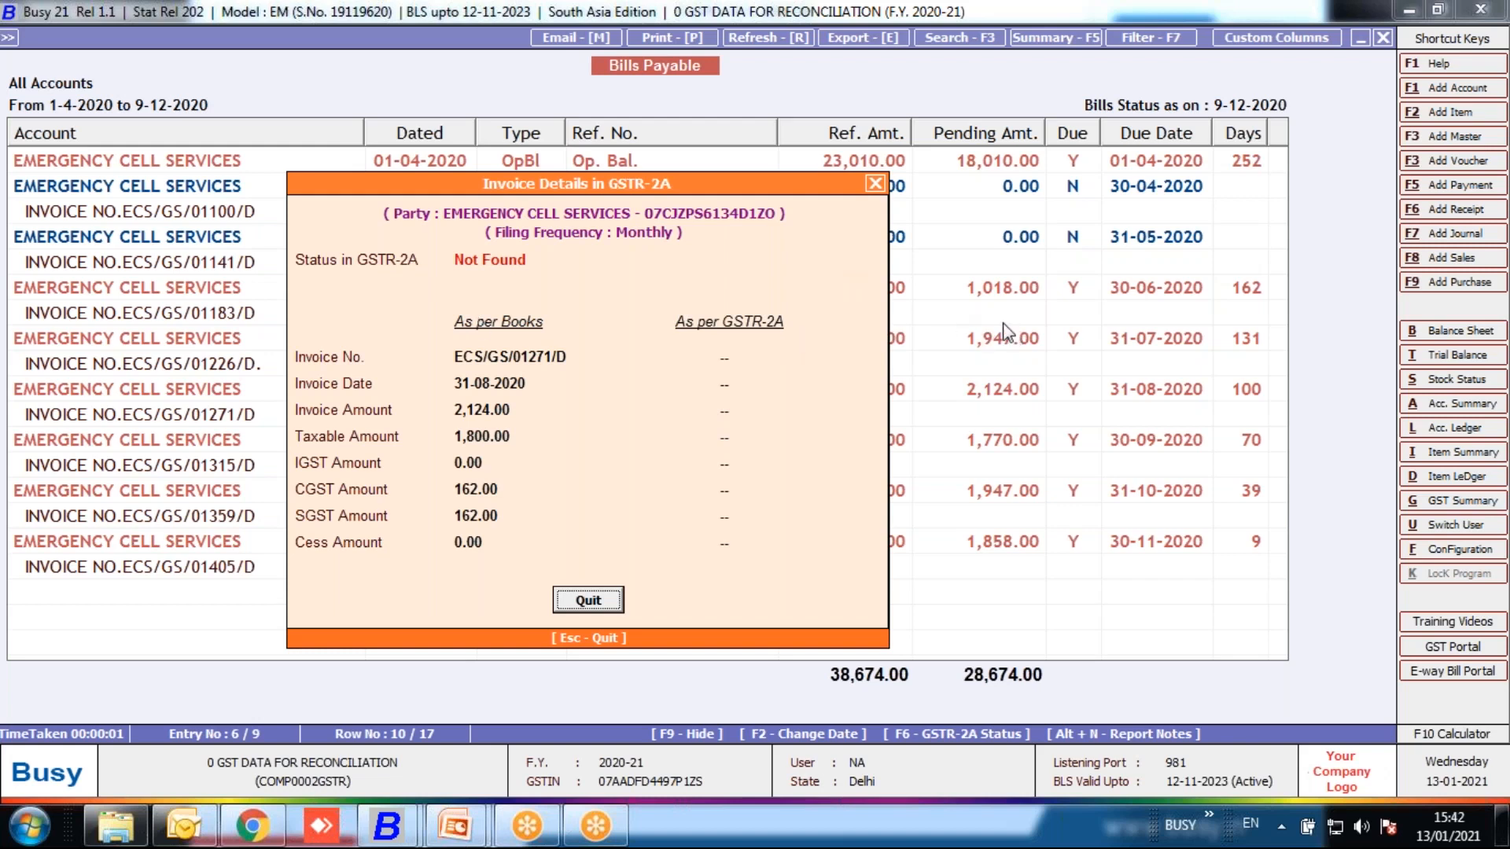
click(875, 185)
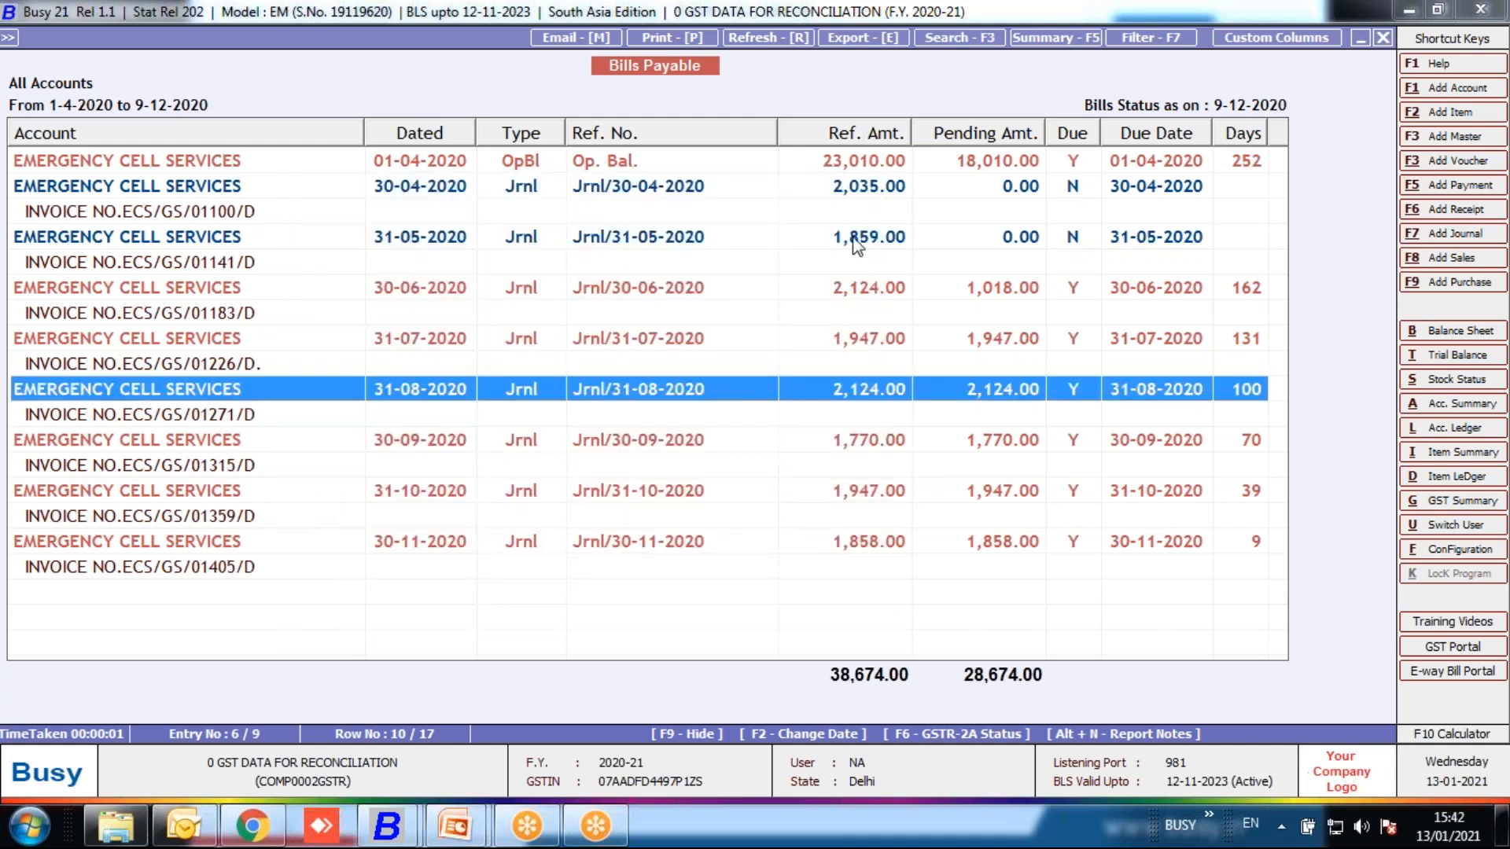
- Close the Bills Payable report together with its options form and selection prompts
click(1381, 36)
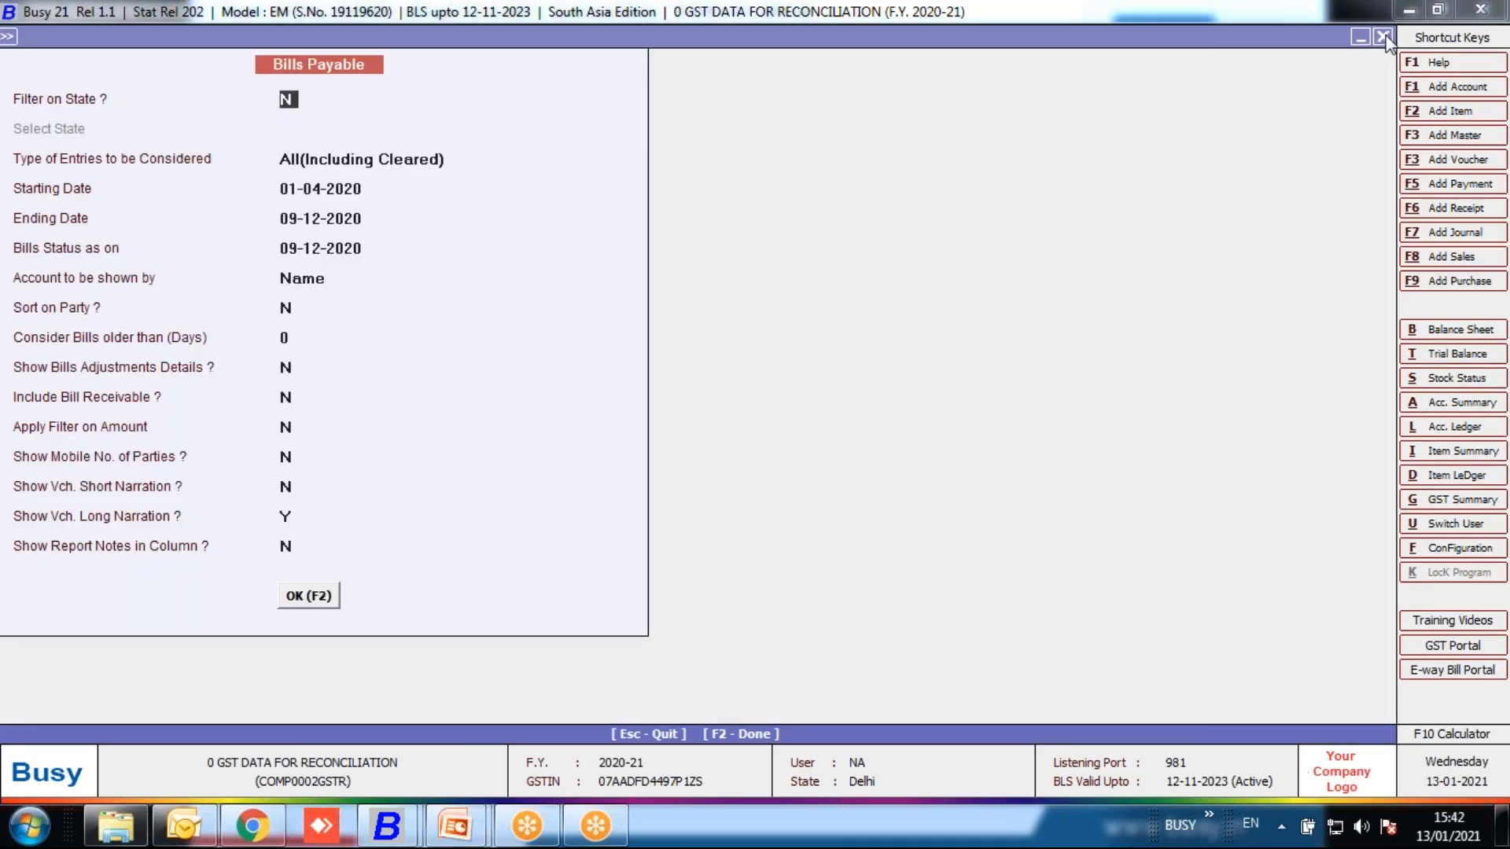
click(1382, 37)
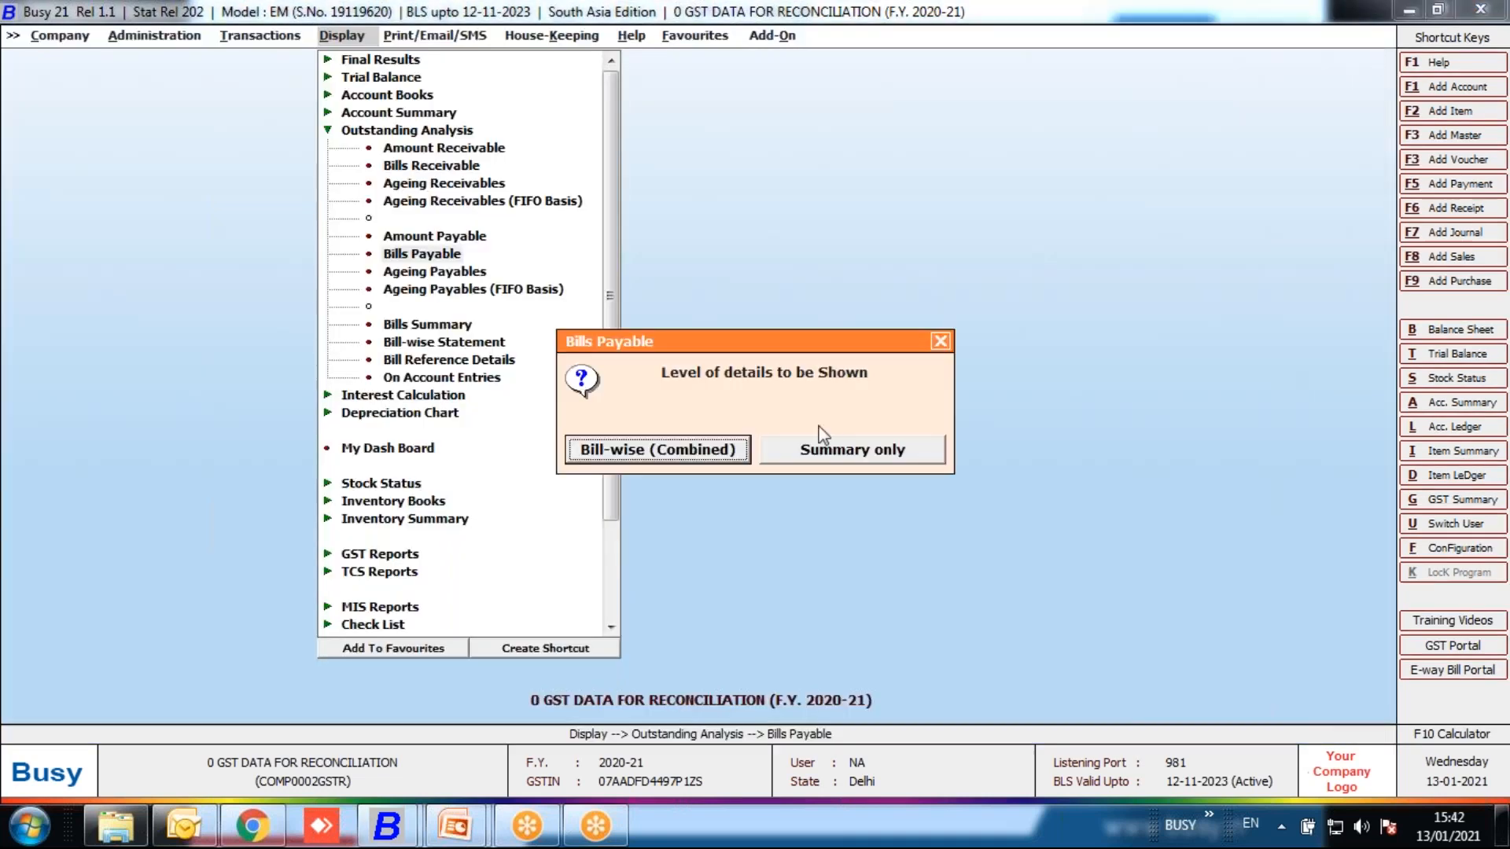
click(947, 346)
key(Escape)
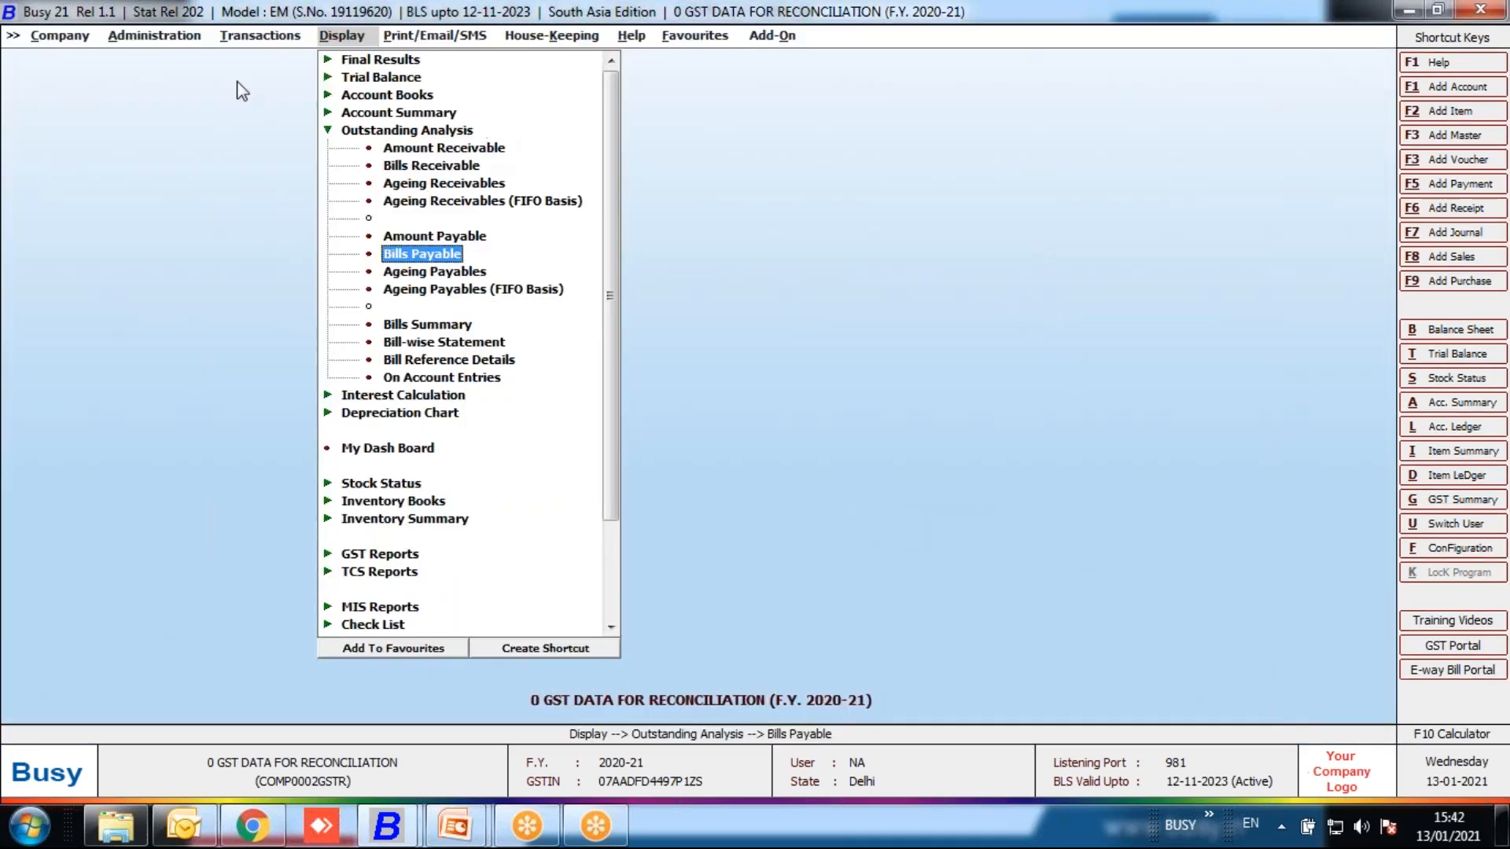
key(Escape)
- Start Monthly ITC Tagging as per GSTR-2B from the GST Misc. Utilities in the Date-Wise form
click(231, 39)
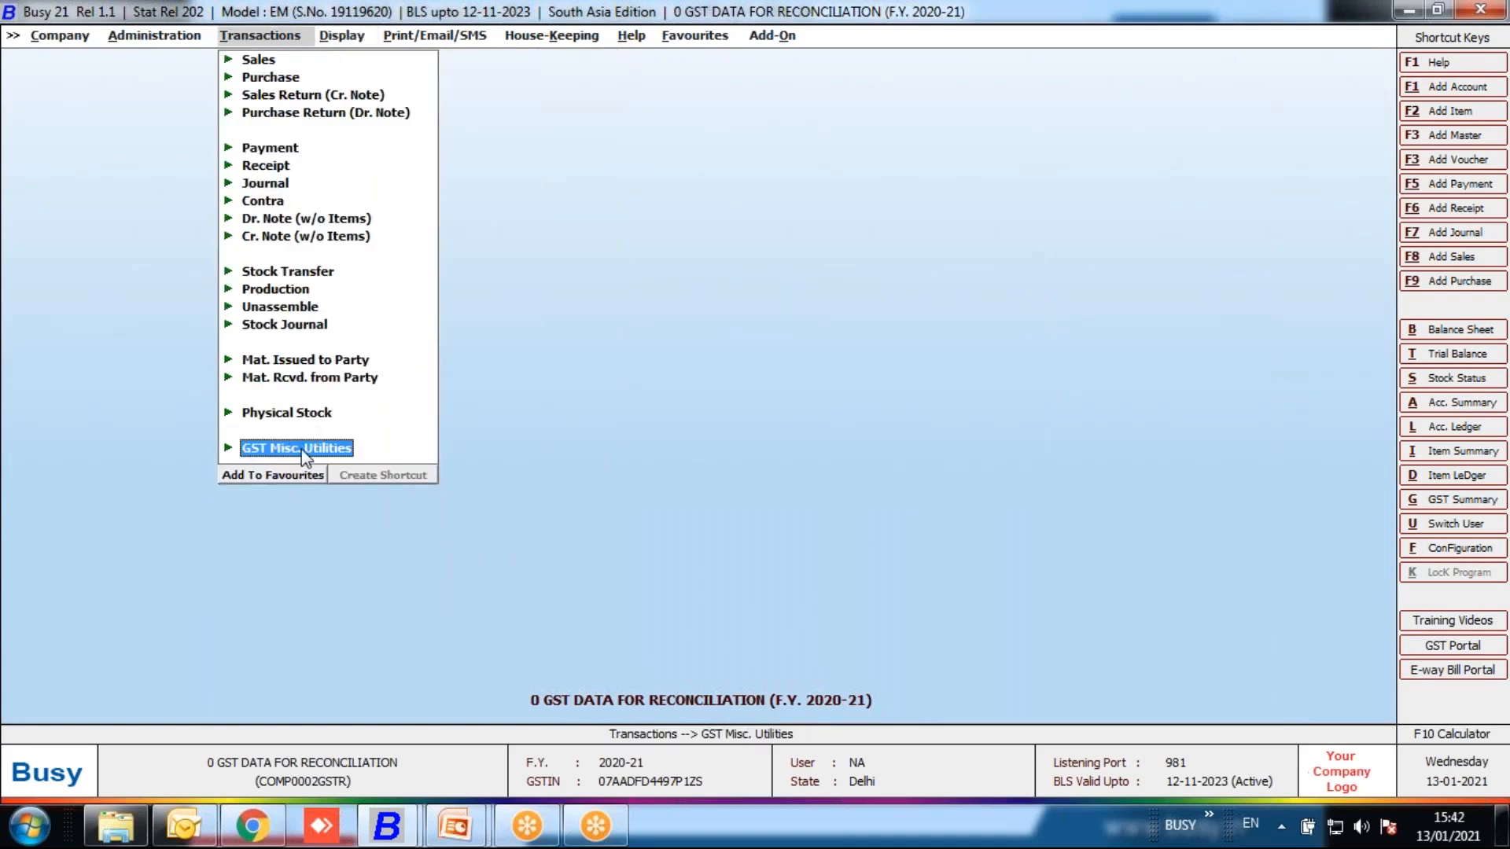
click(301, 451)
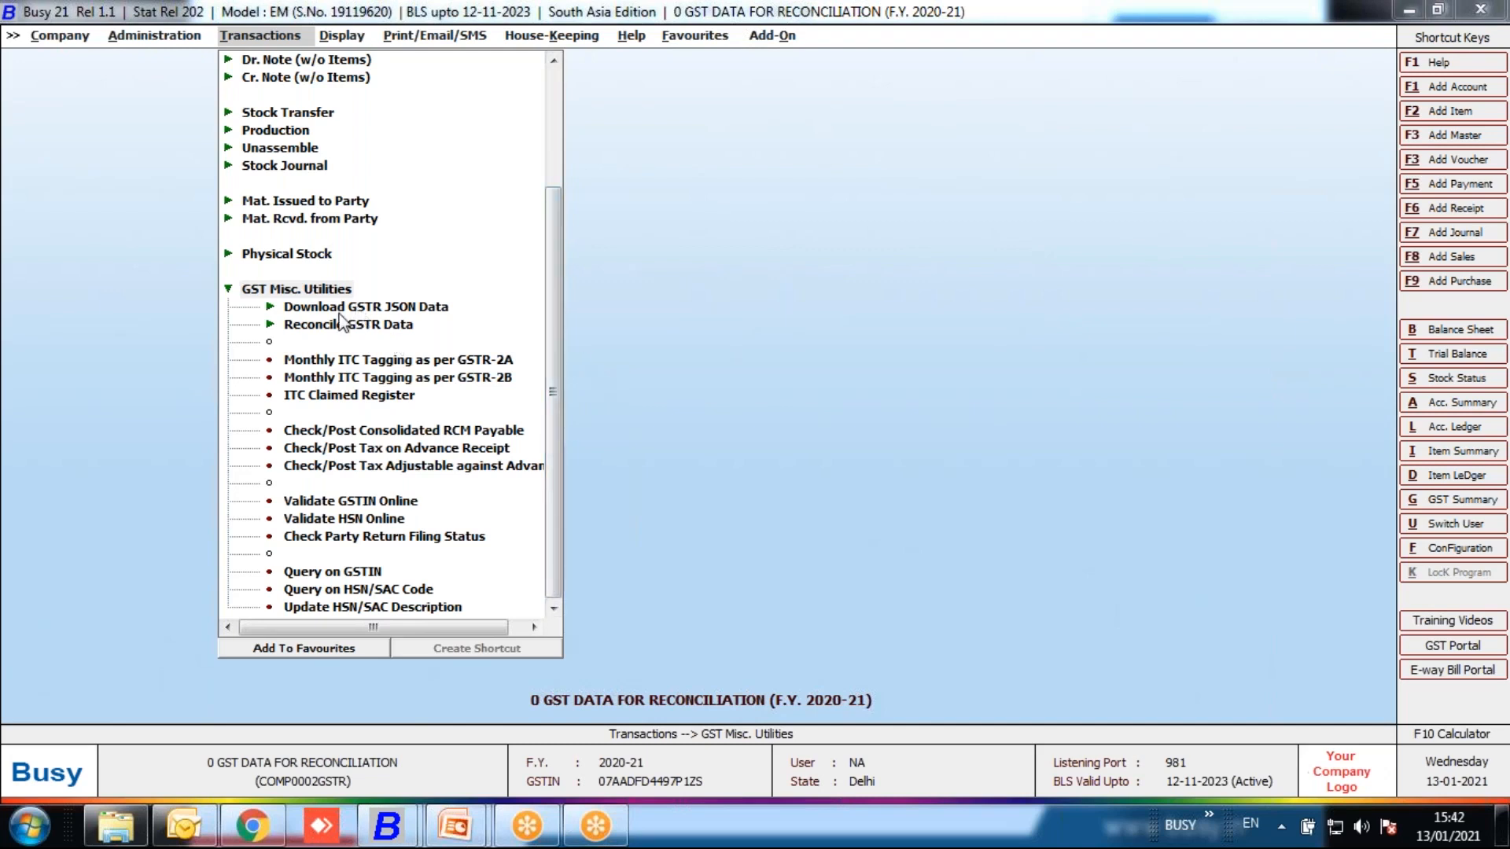
click(283, 290)
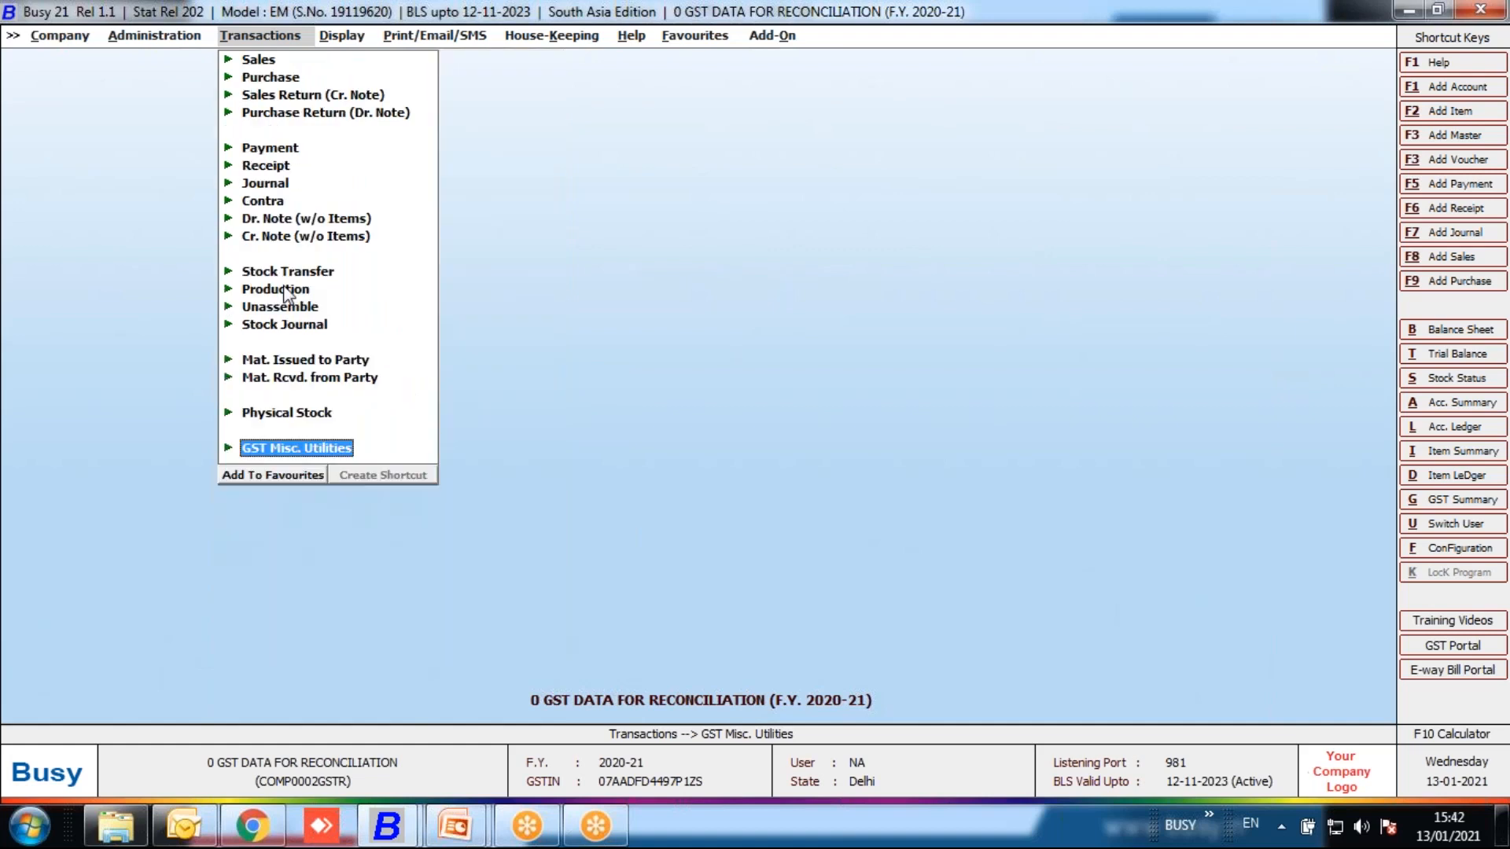
click(291, 450)
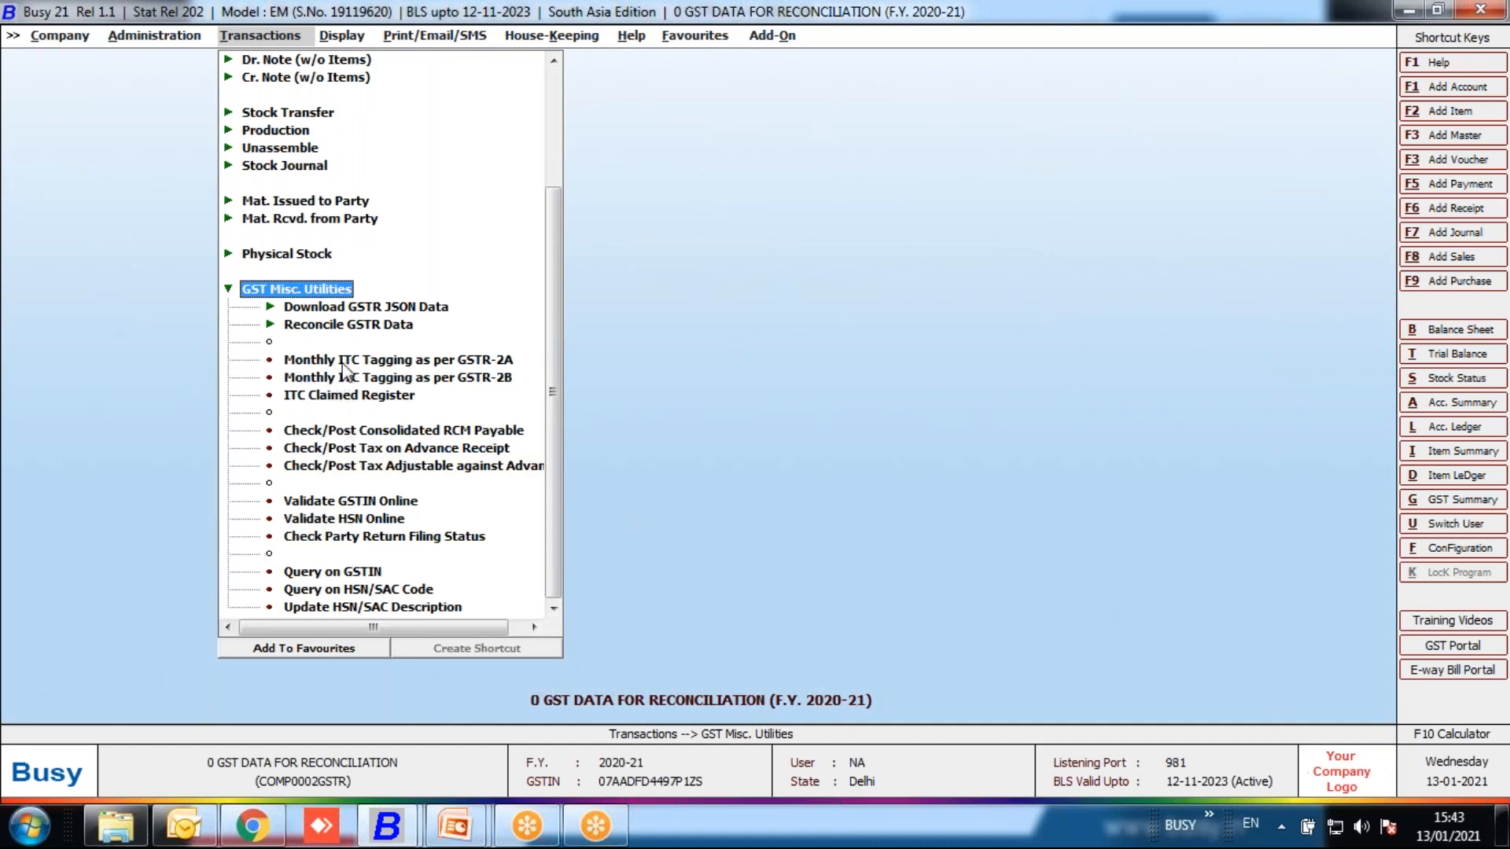
double_click(446, 380)
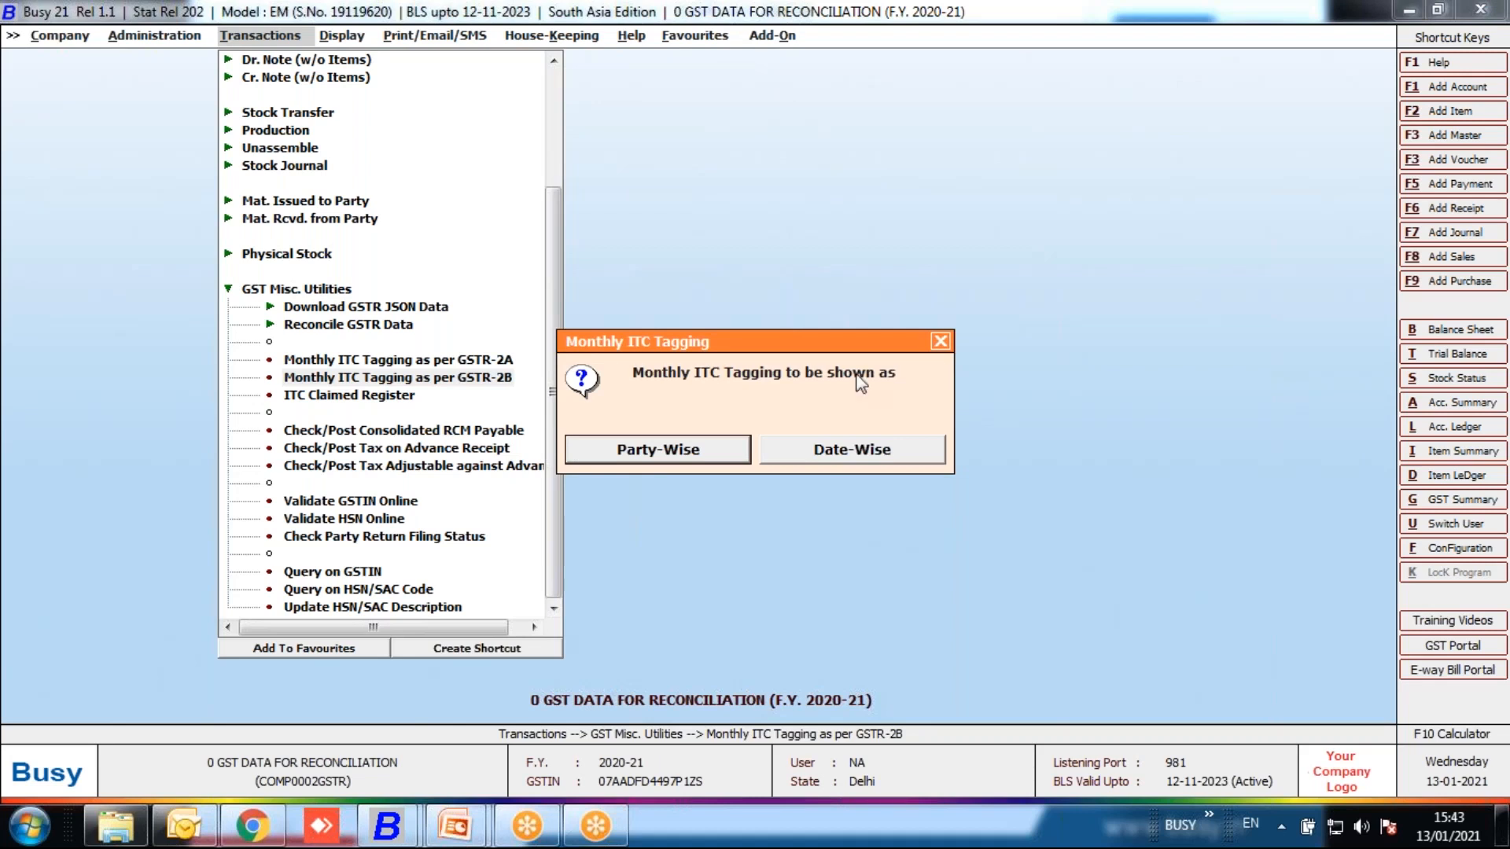
click(827, 459)
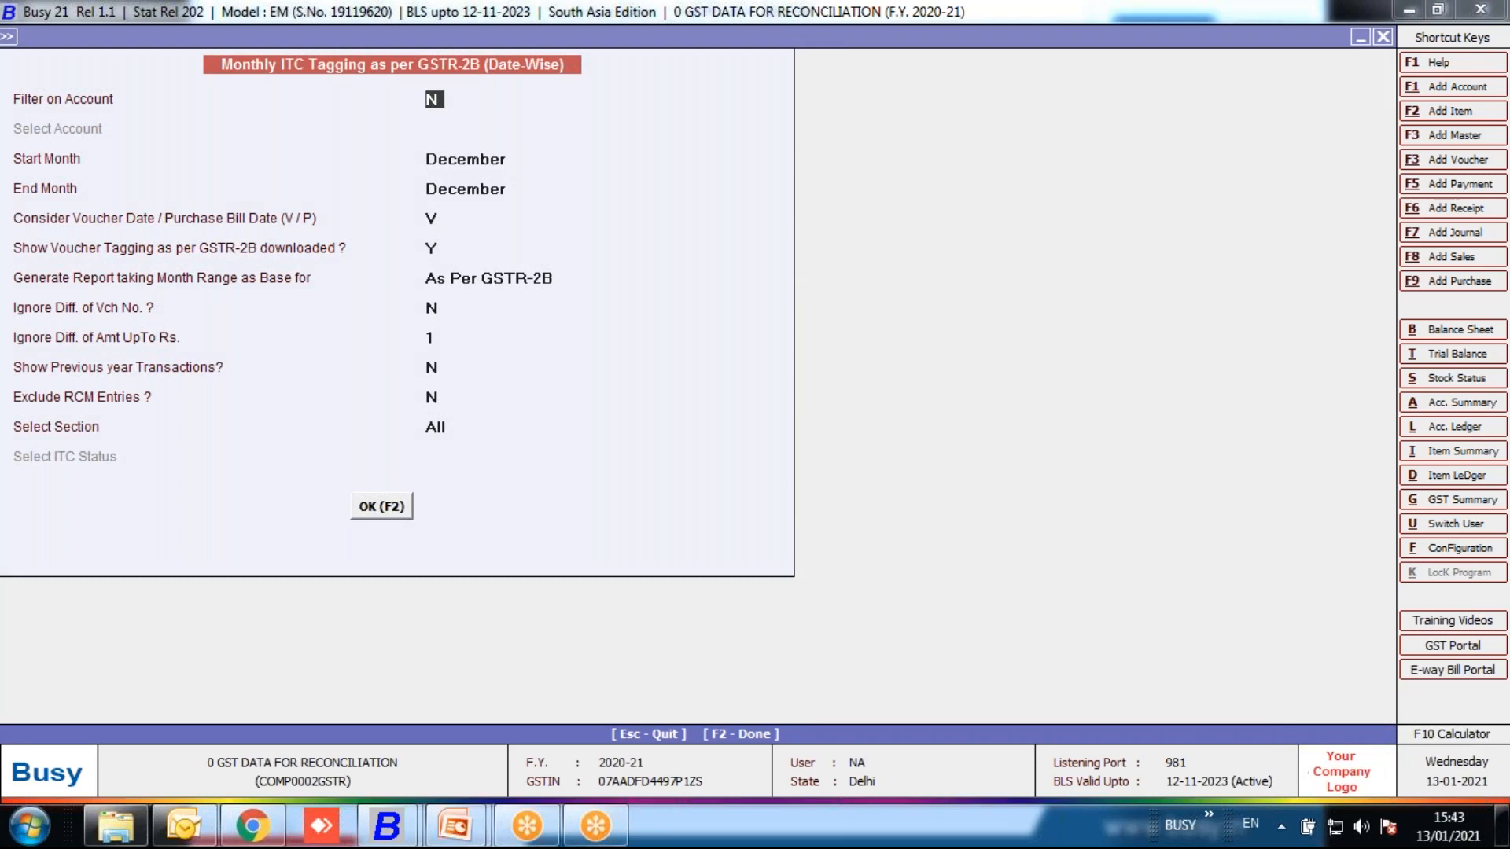
- Set both the start month and the end month of the ITC tagging report to October
key(Return)
key(Up)
key(Up)
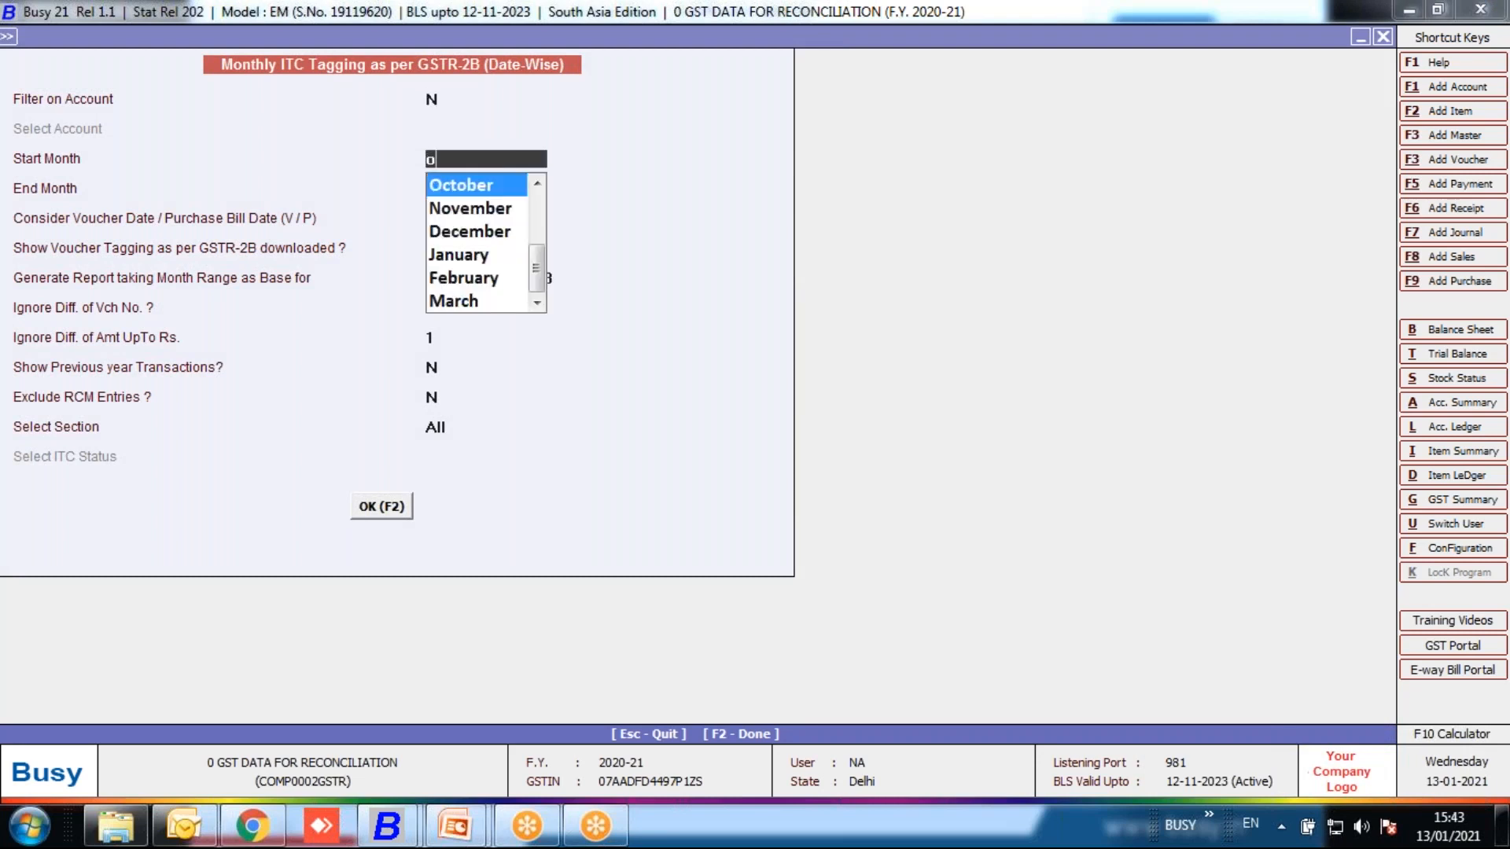
key(Return)
key(Up)
key(Up)
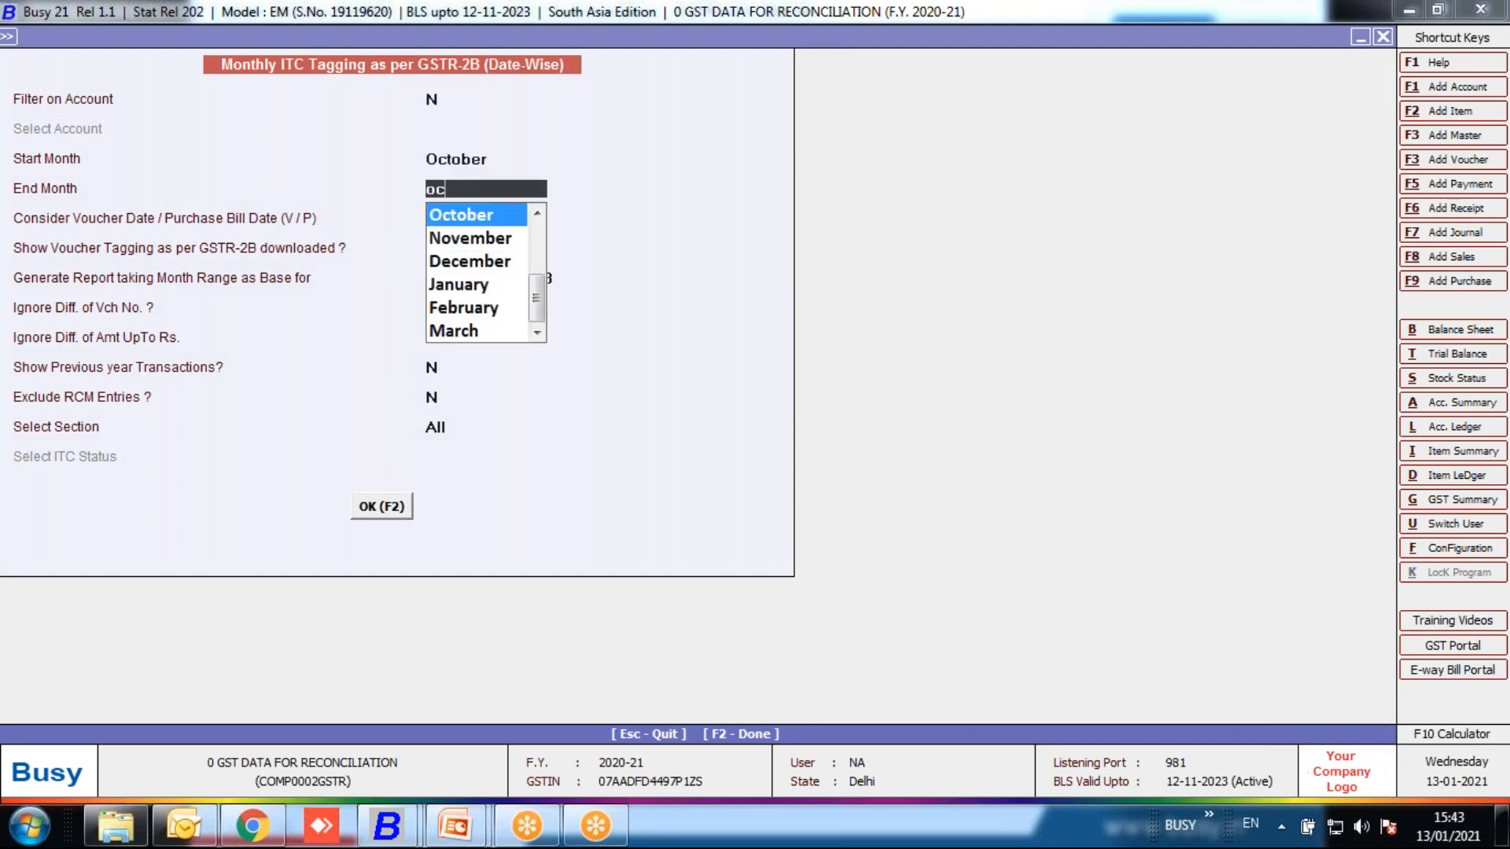
key(Return)
key(Return)
key(Return)
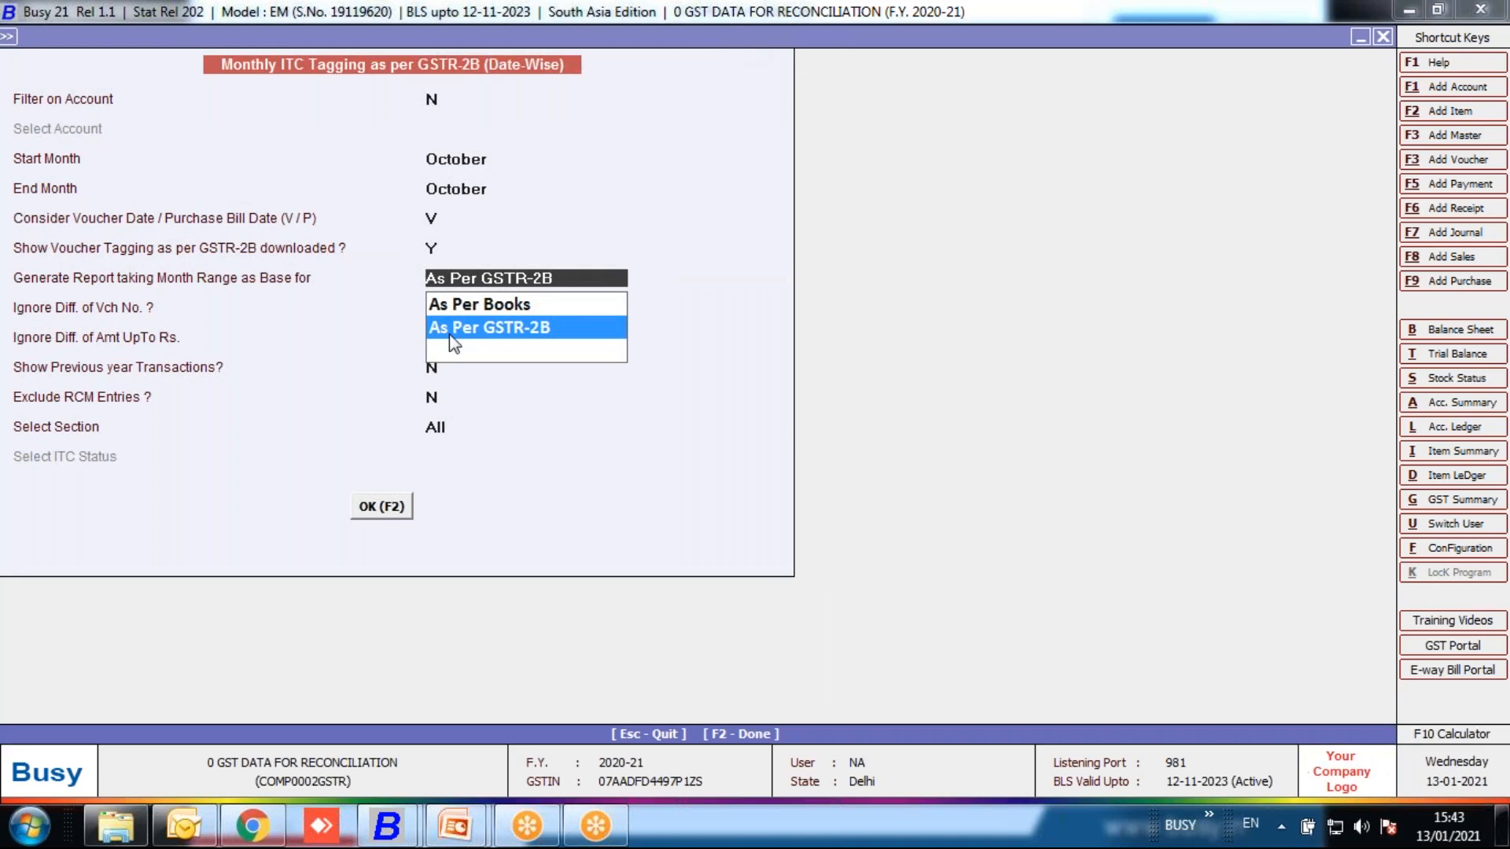
- Set voucher tagging as per downloaded GSTR-2B to Y and the month range base to As Per GSTR-2B, and generate the report
click(432, 245)
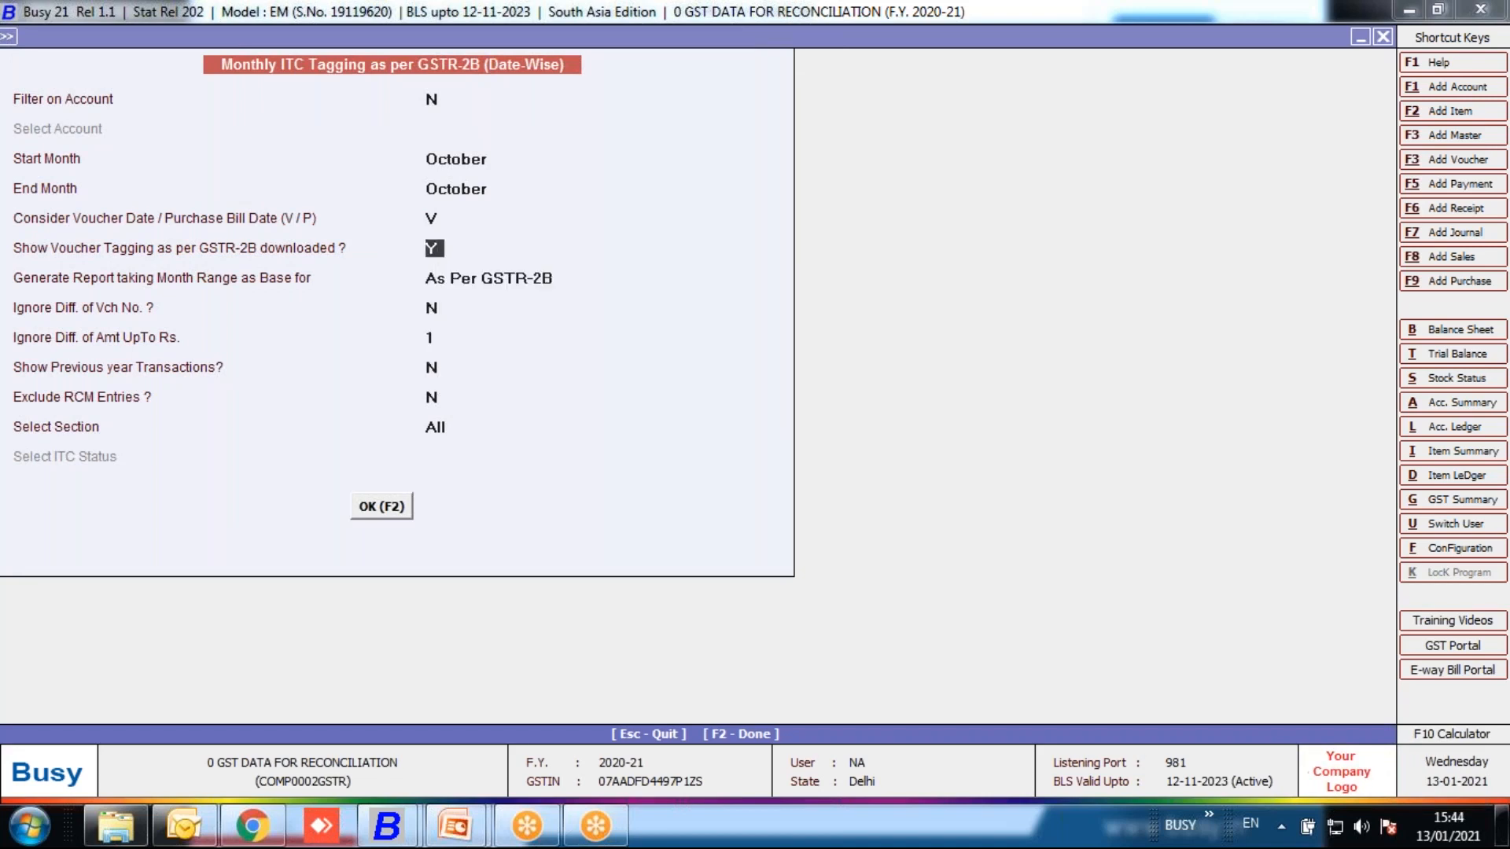
text(N)
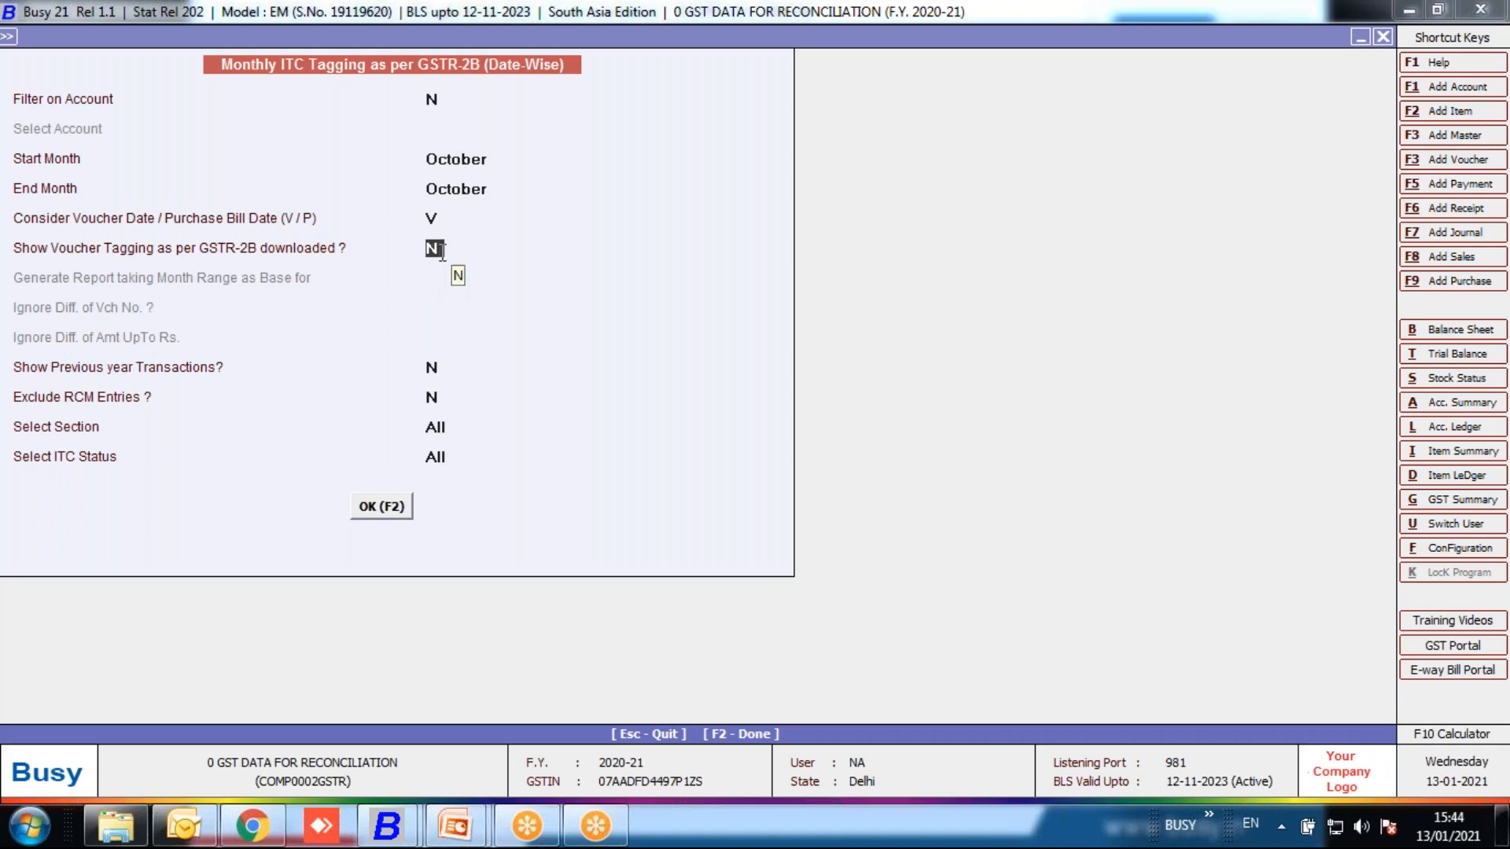
text(Y)
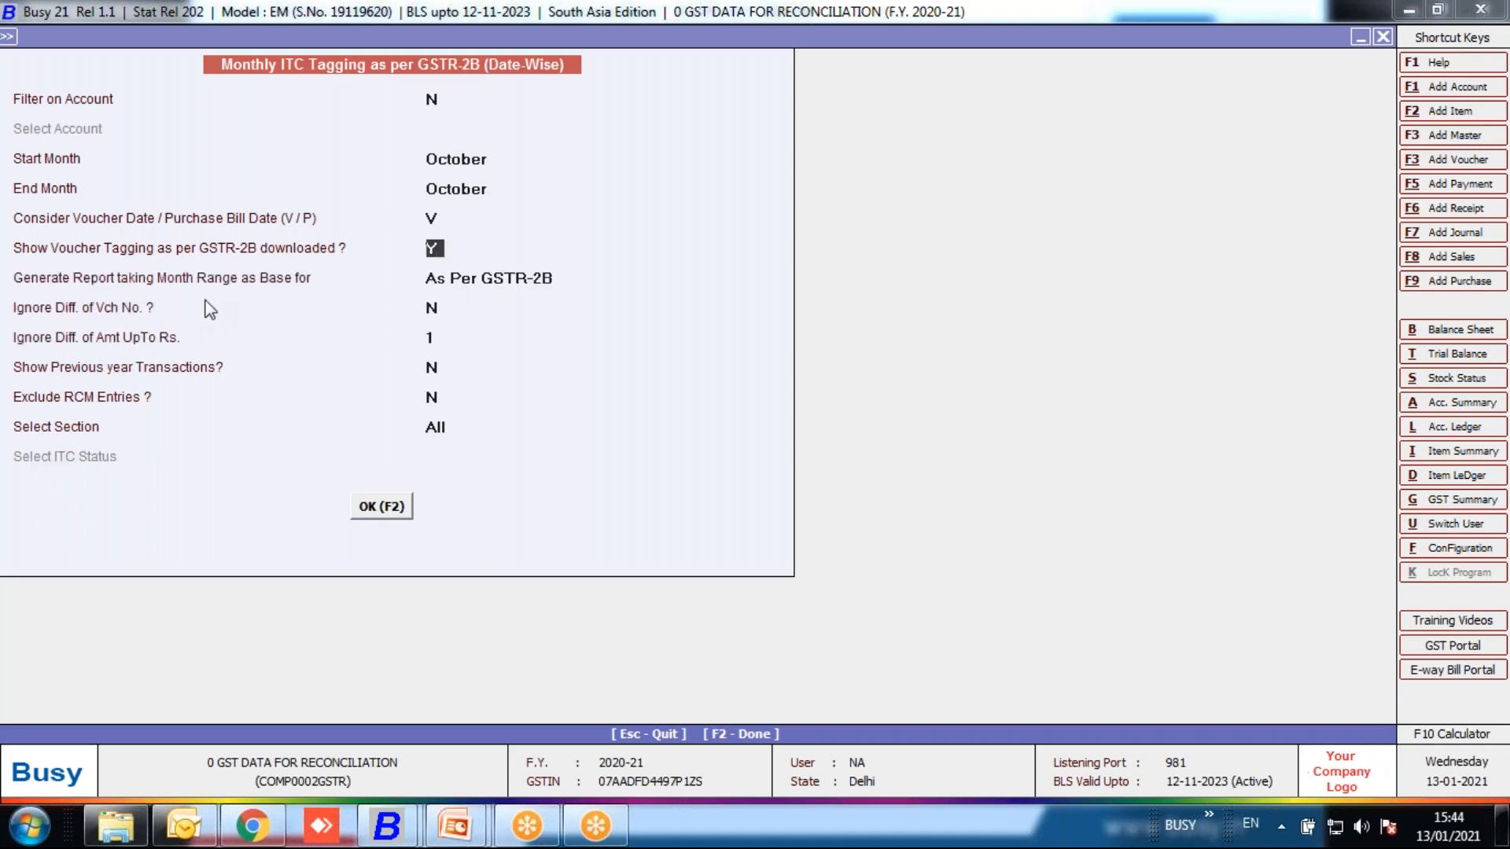
click(507, 280)
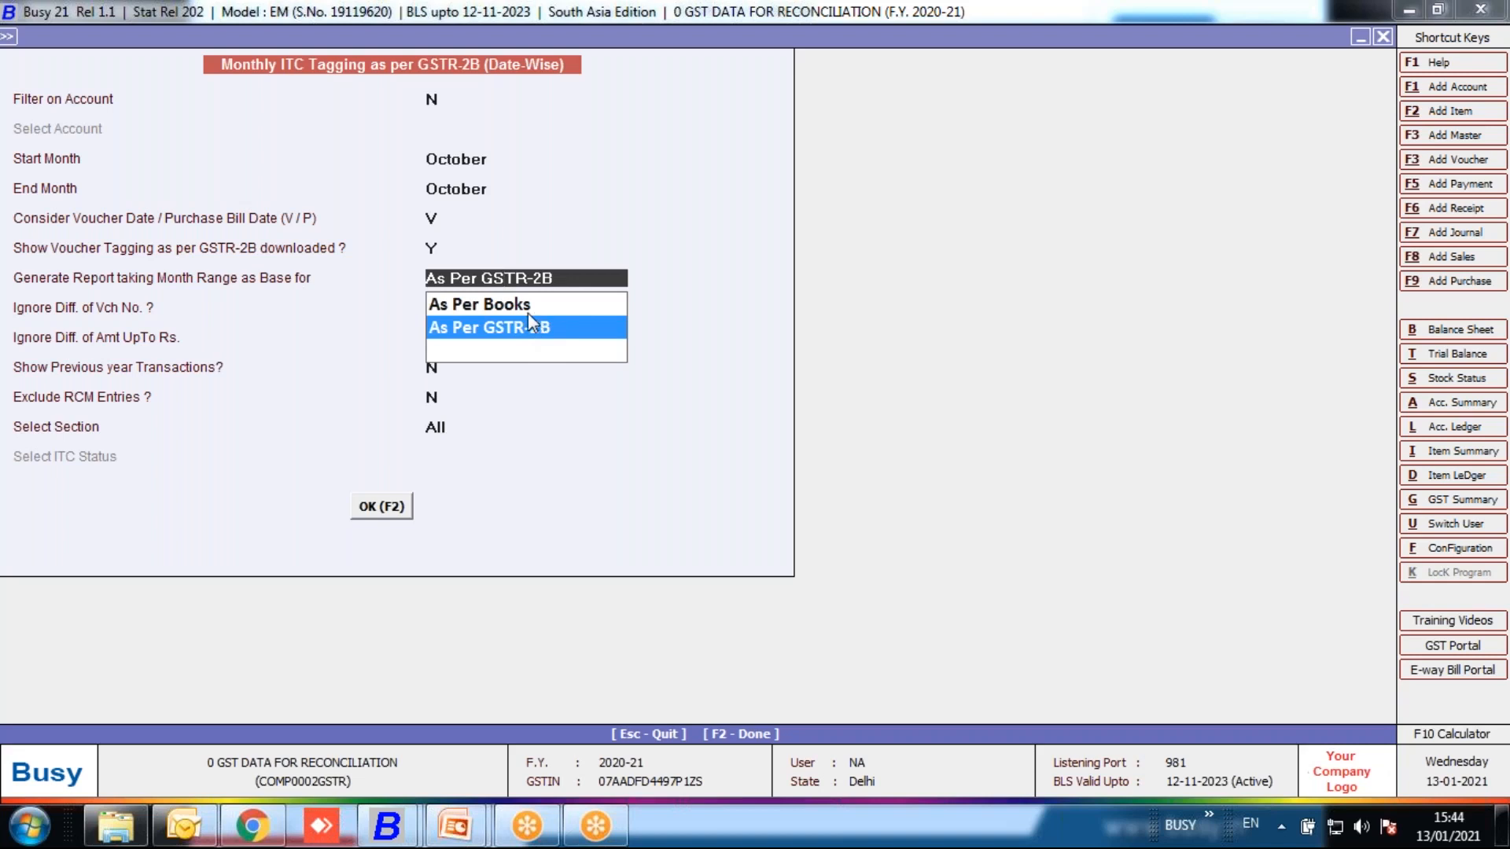
click(506, 329)
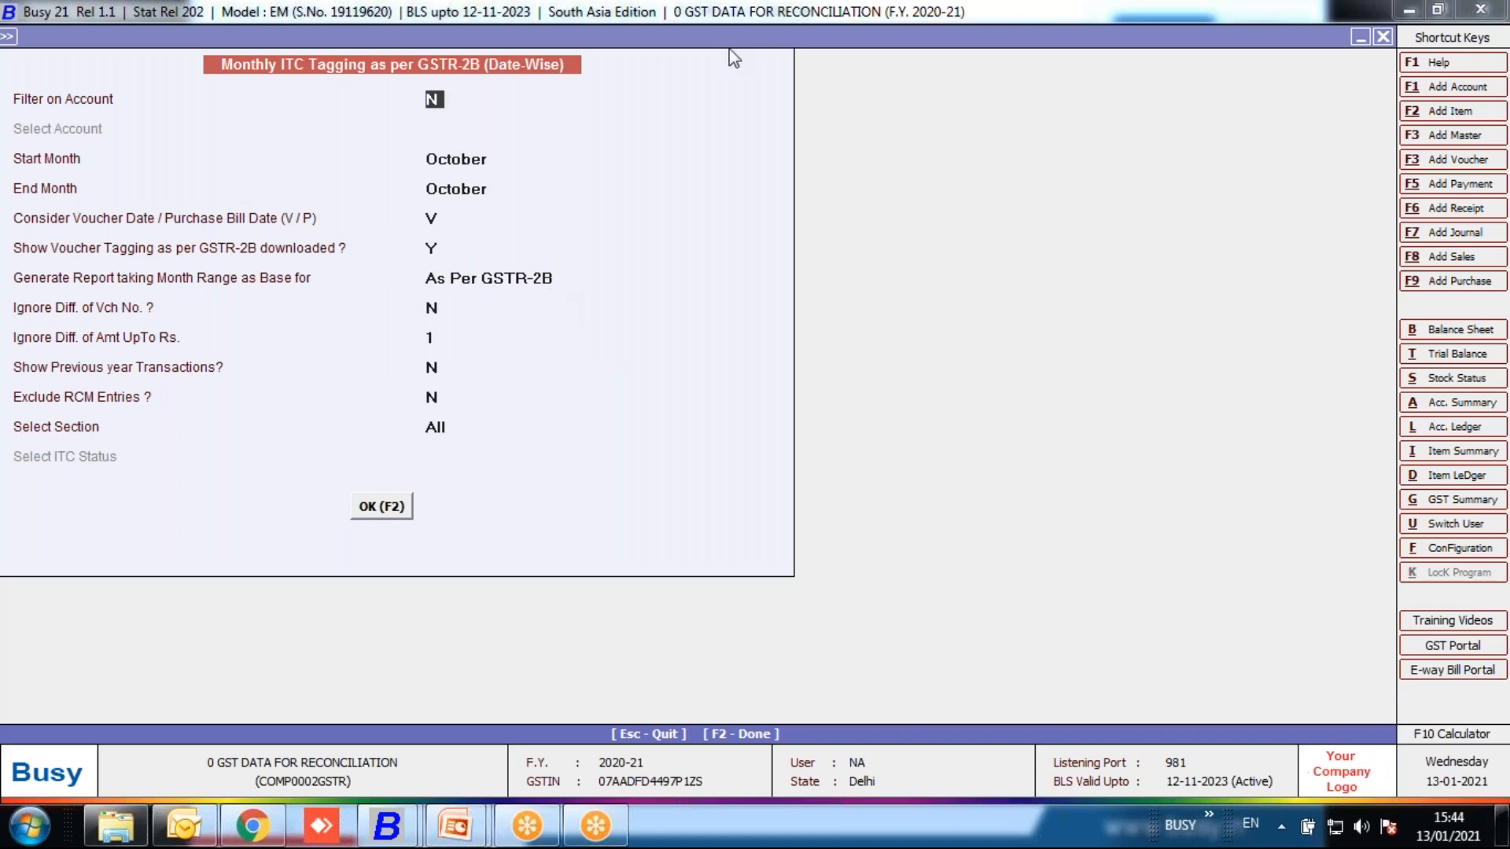
click(378, 511)
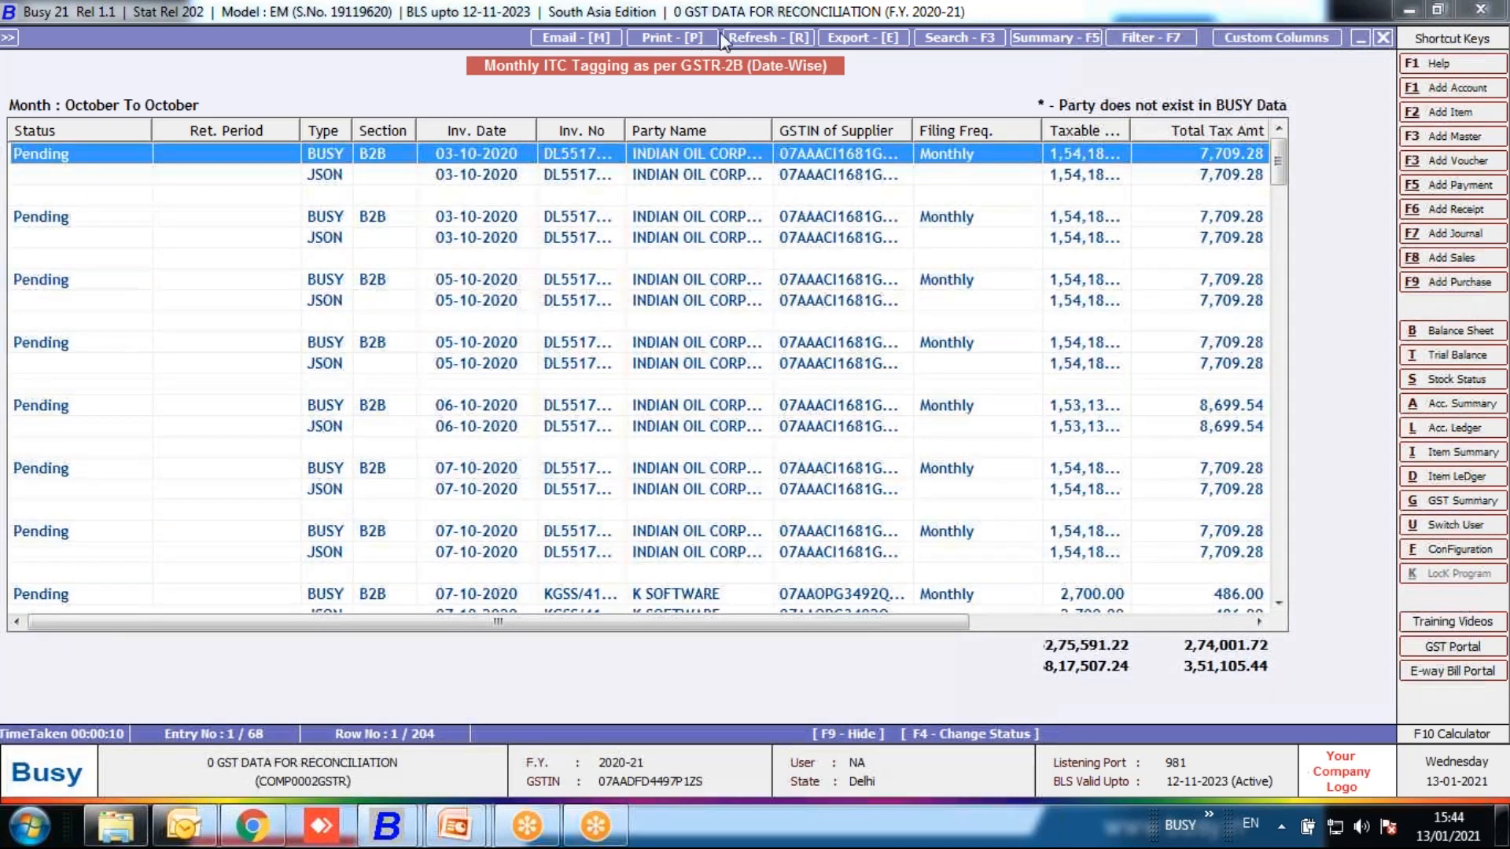
- Narrow the Ret. Period and Status columns of the tagging report
click(724, 38)
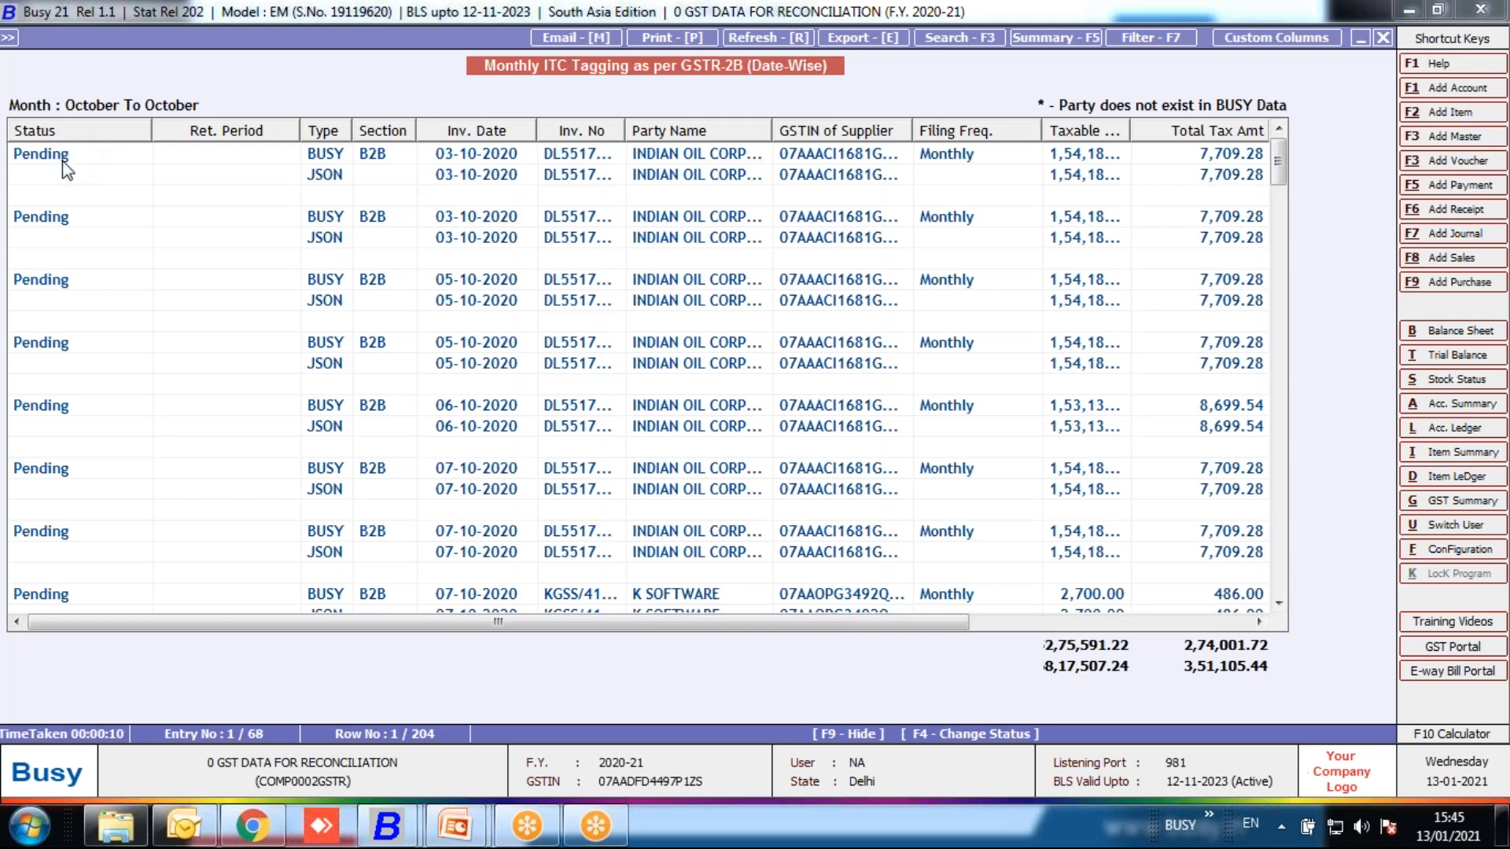
drag(298, 130, 243, 131)
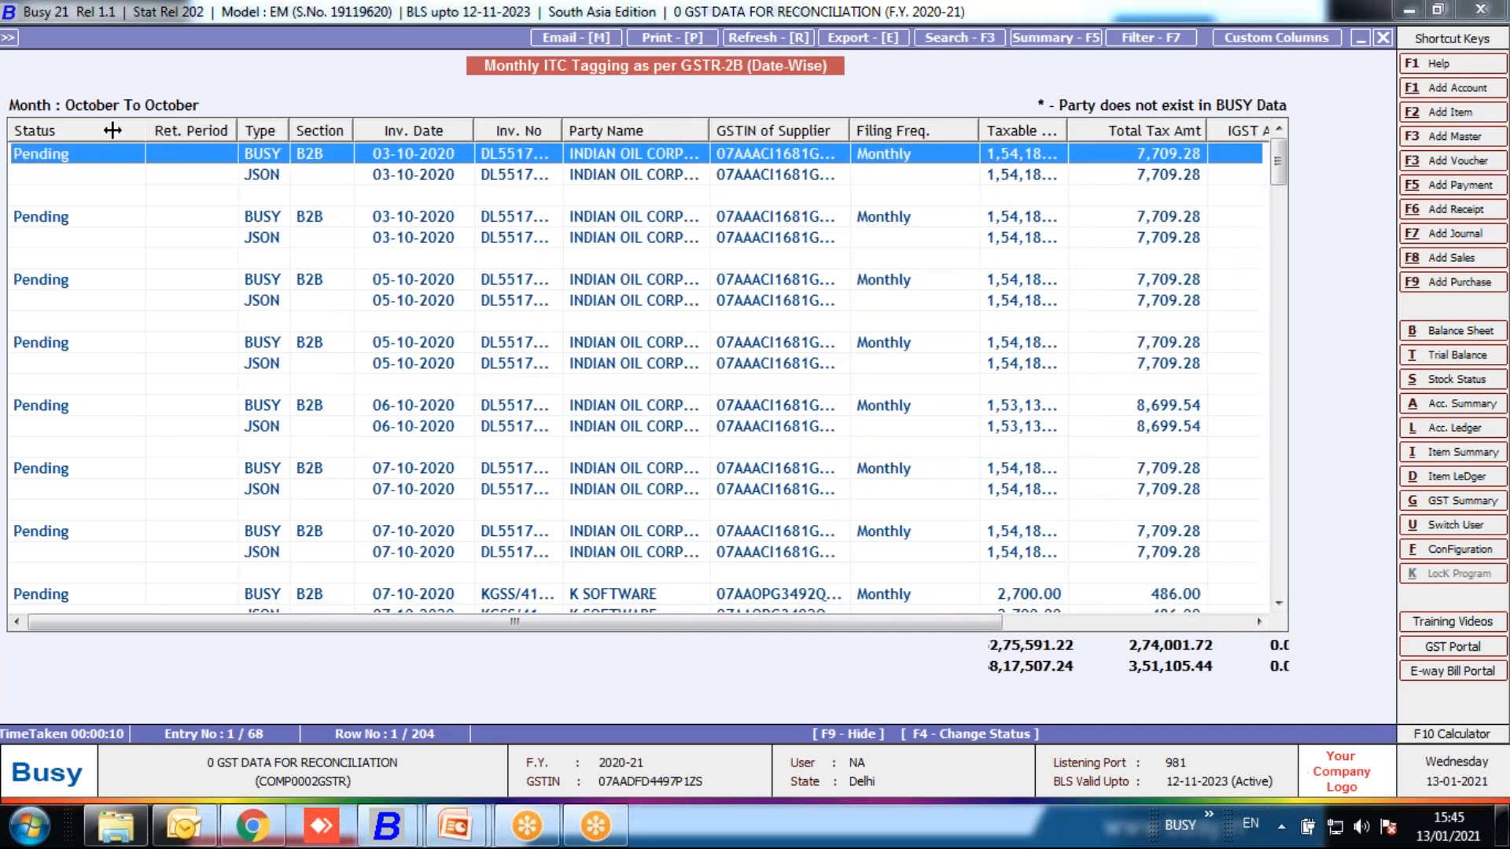
drag(152, 131, 110, 131)
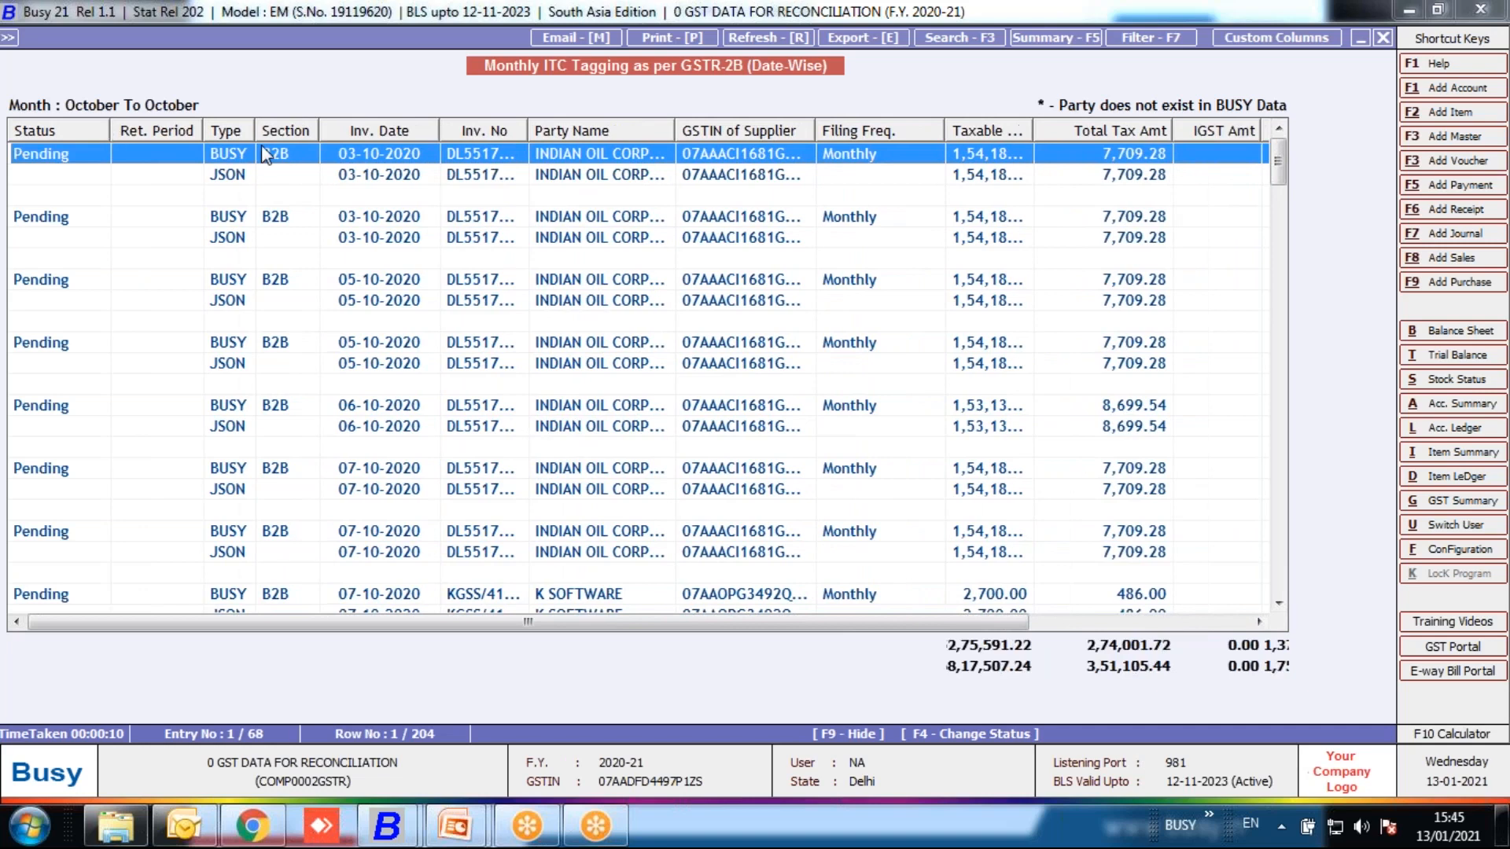
- Examine the October report's ITC statuses and return periods, comparing the BUSY and JSON rows of the matched and unmatched invoices
click(282, 188)
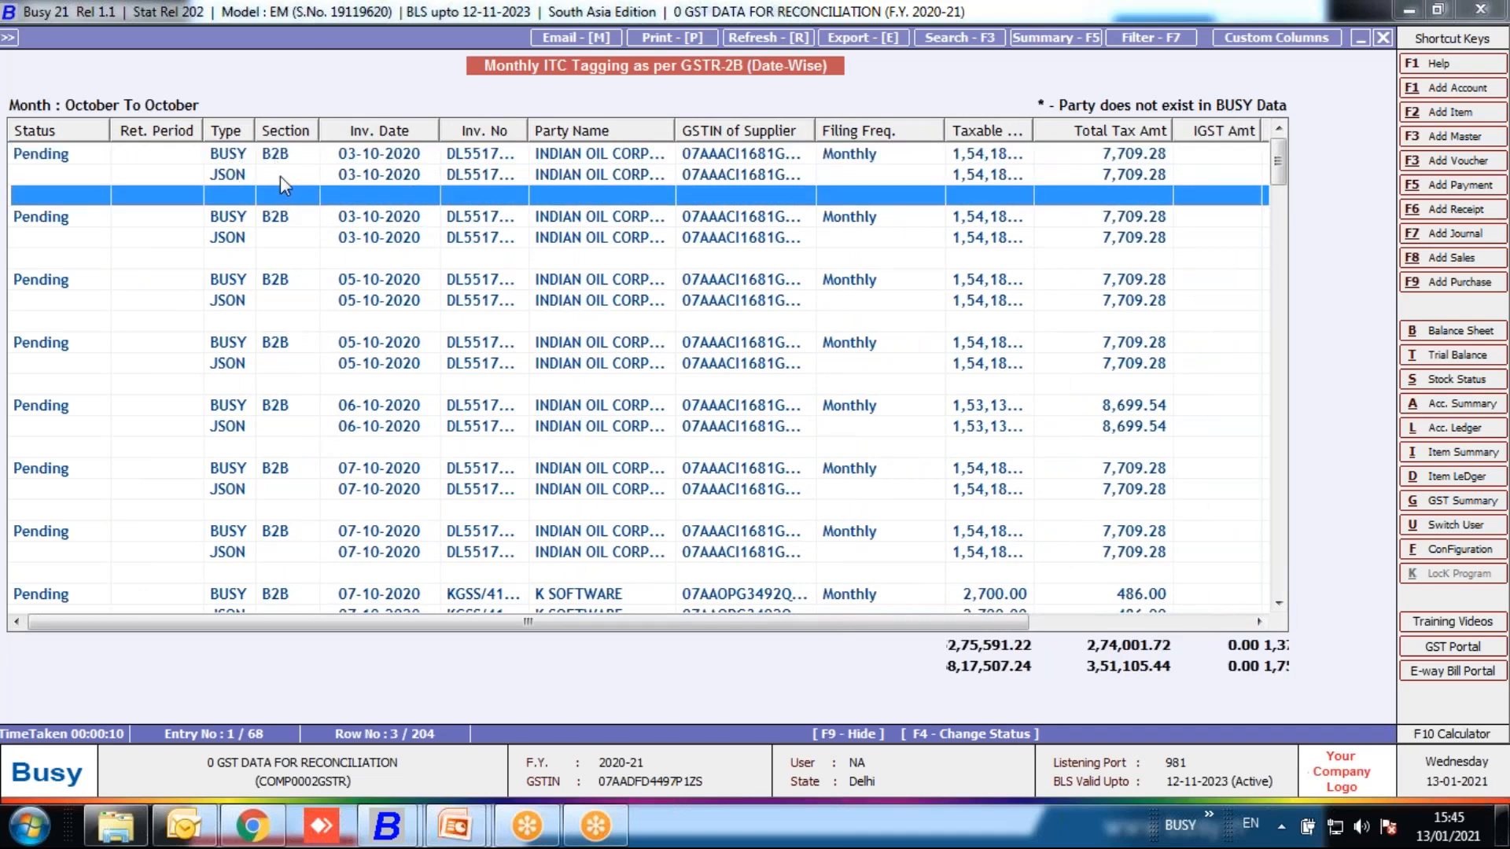
scroll(417, 375, down, 6)
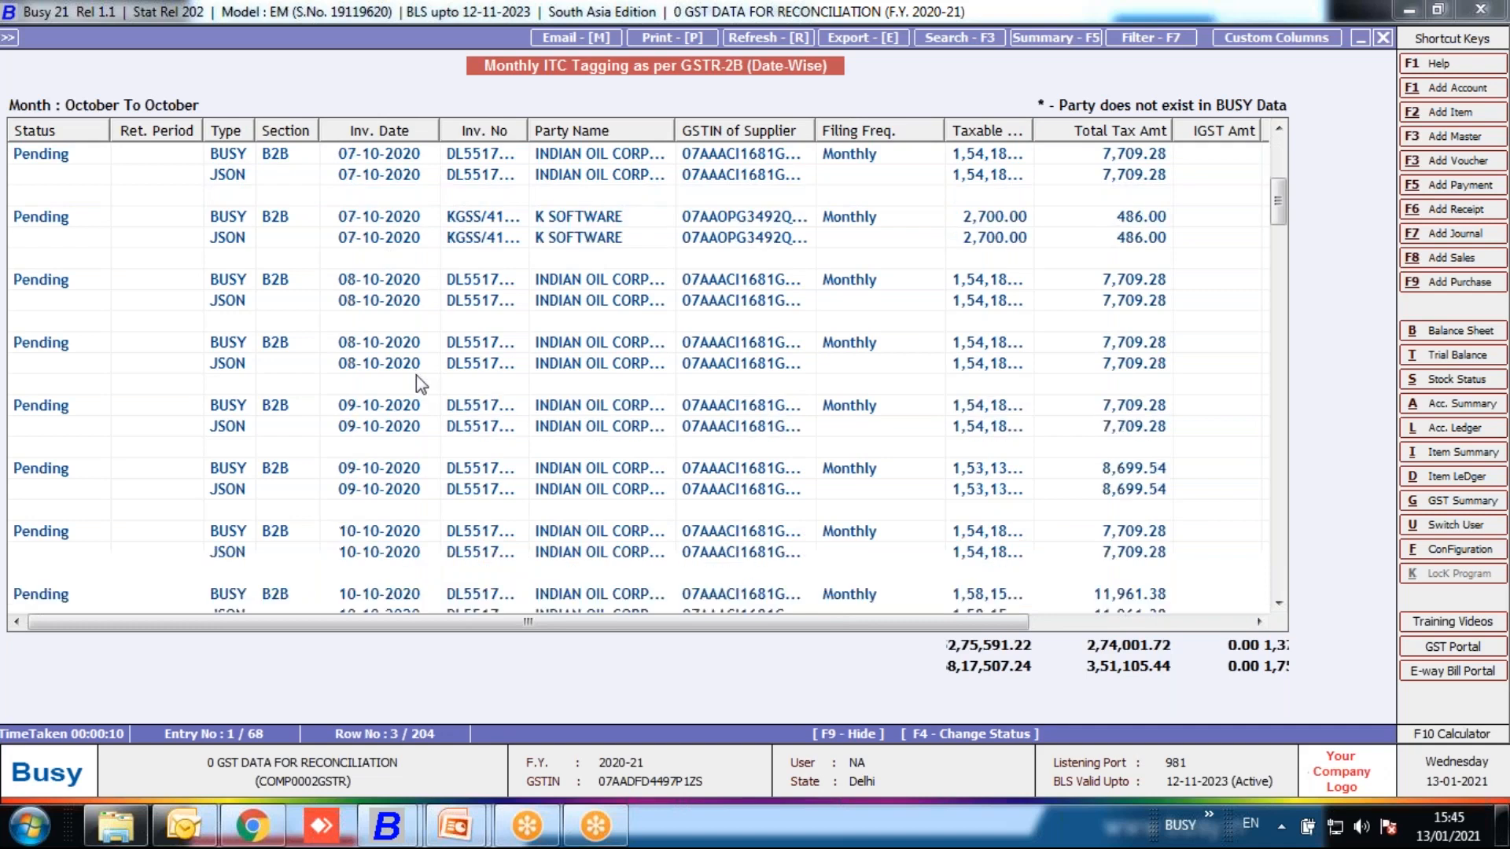
scroll(424, 390, down, 3)
scroll(428, 393, up, 2)
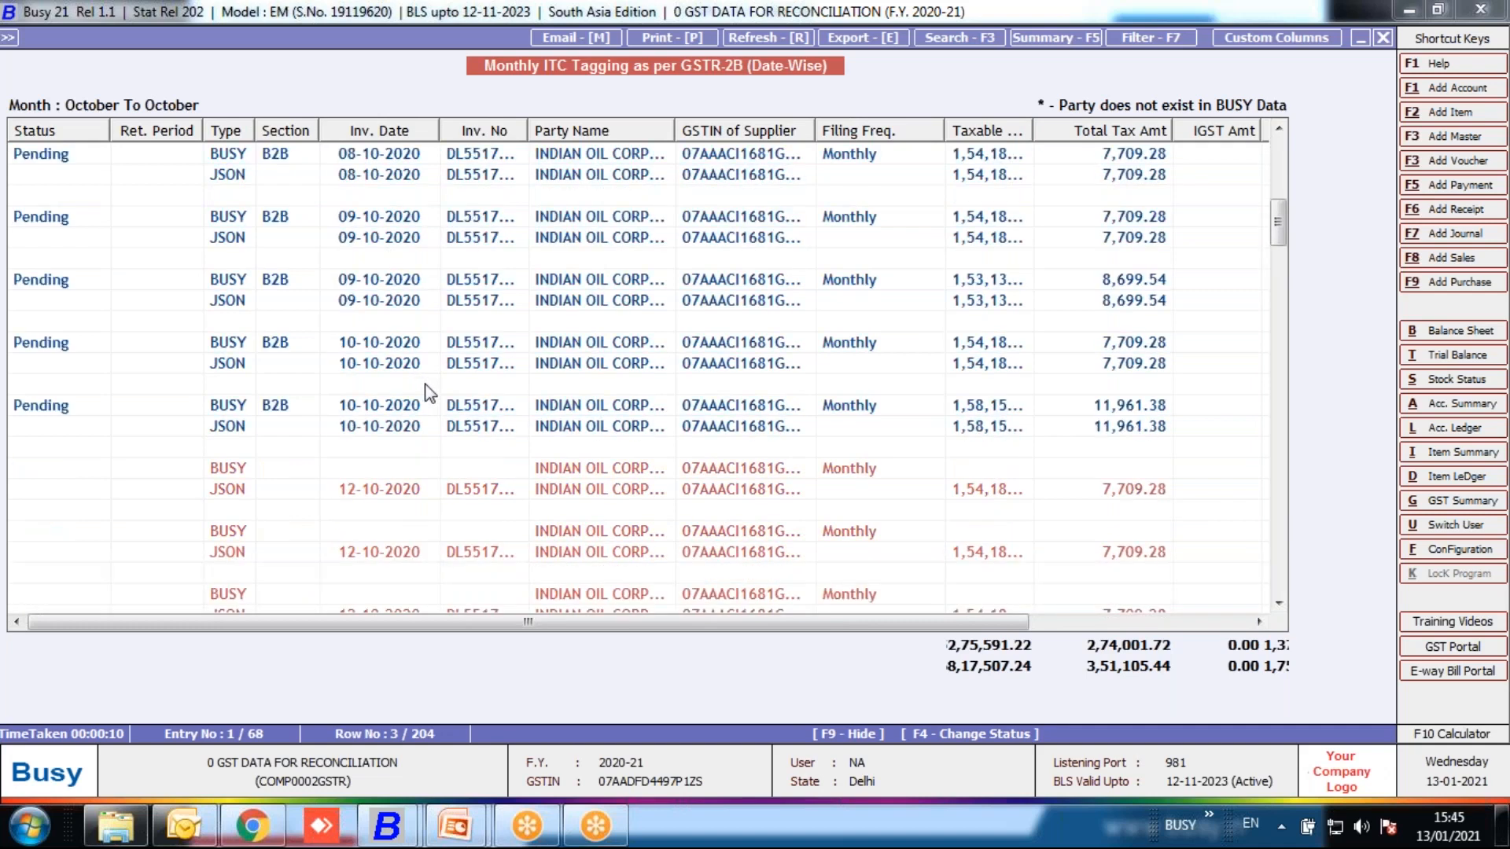
scroll(428, 391, up, 7)
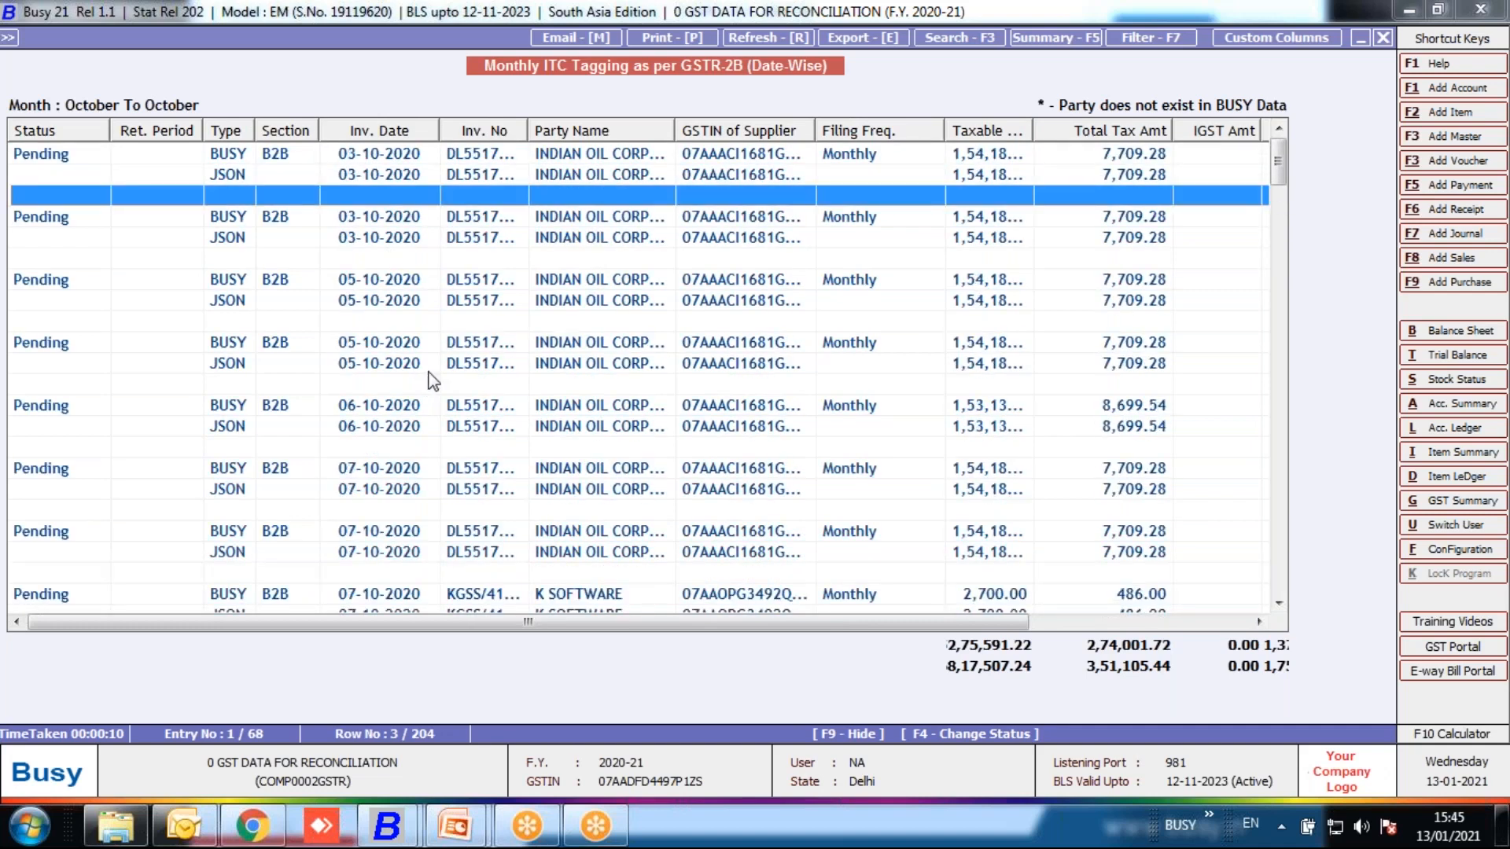
scroll(432, 377, down, 10)
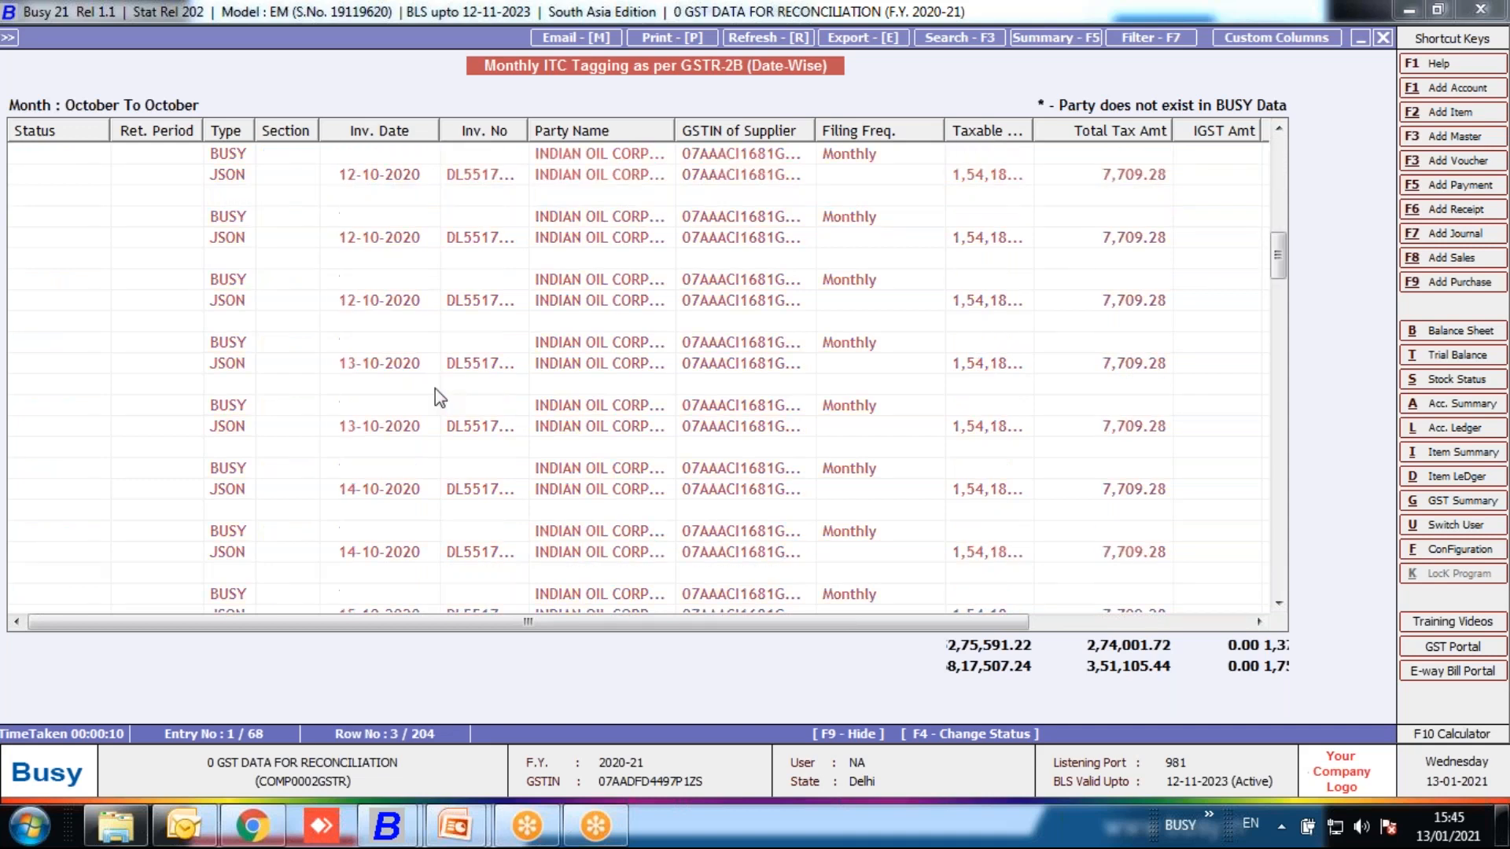
scroll(436, 388, up, 2)
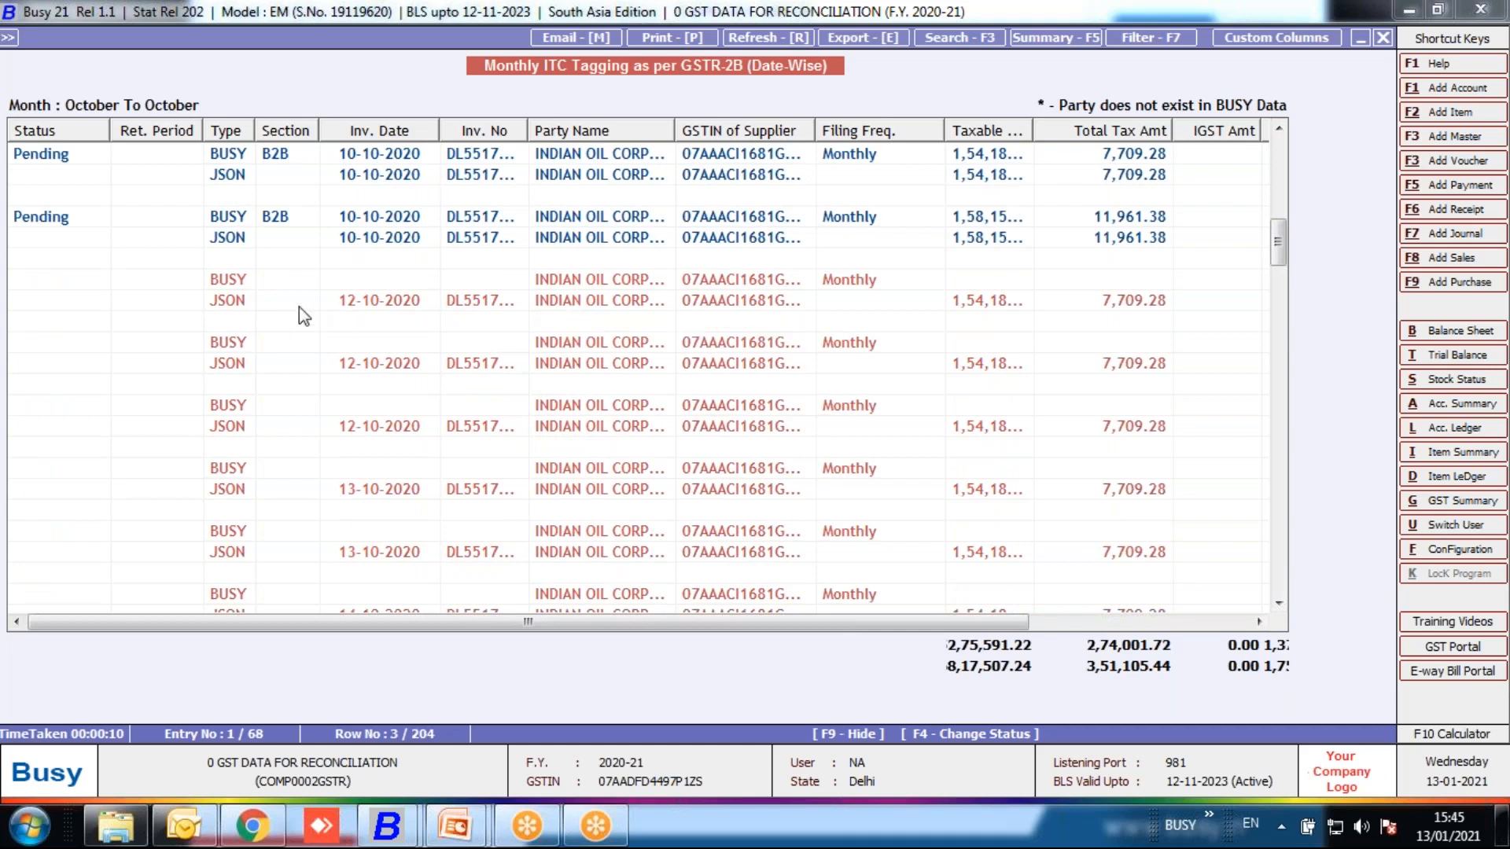
click(334, 304)
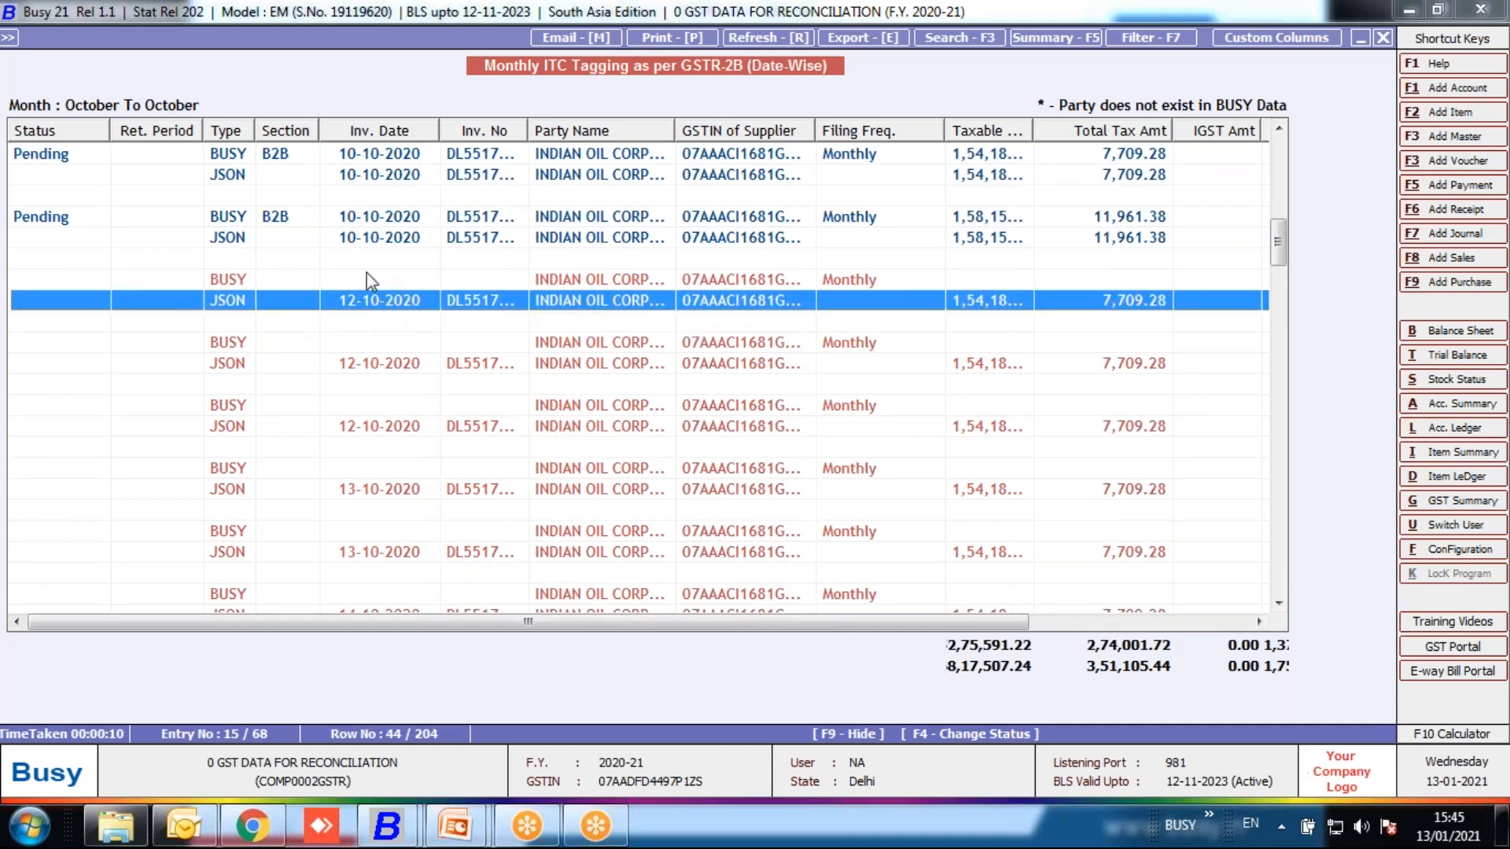
key(Up)
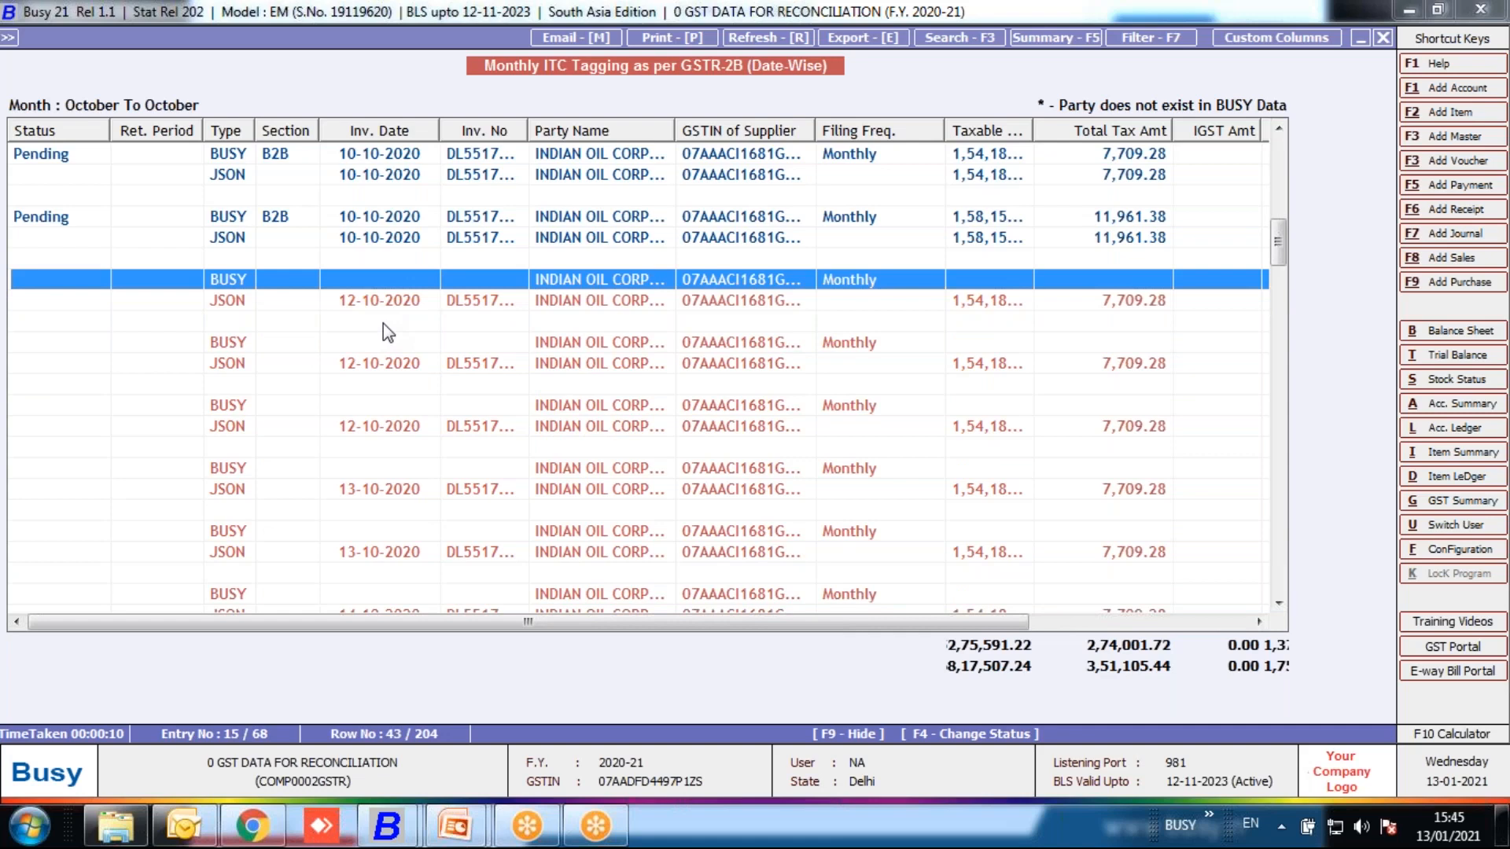
scroll(384, 334, down, 10)
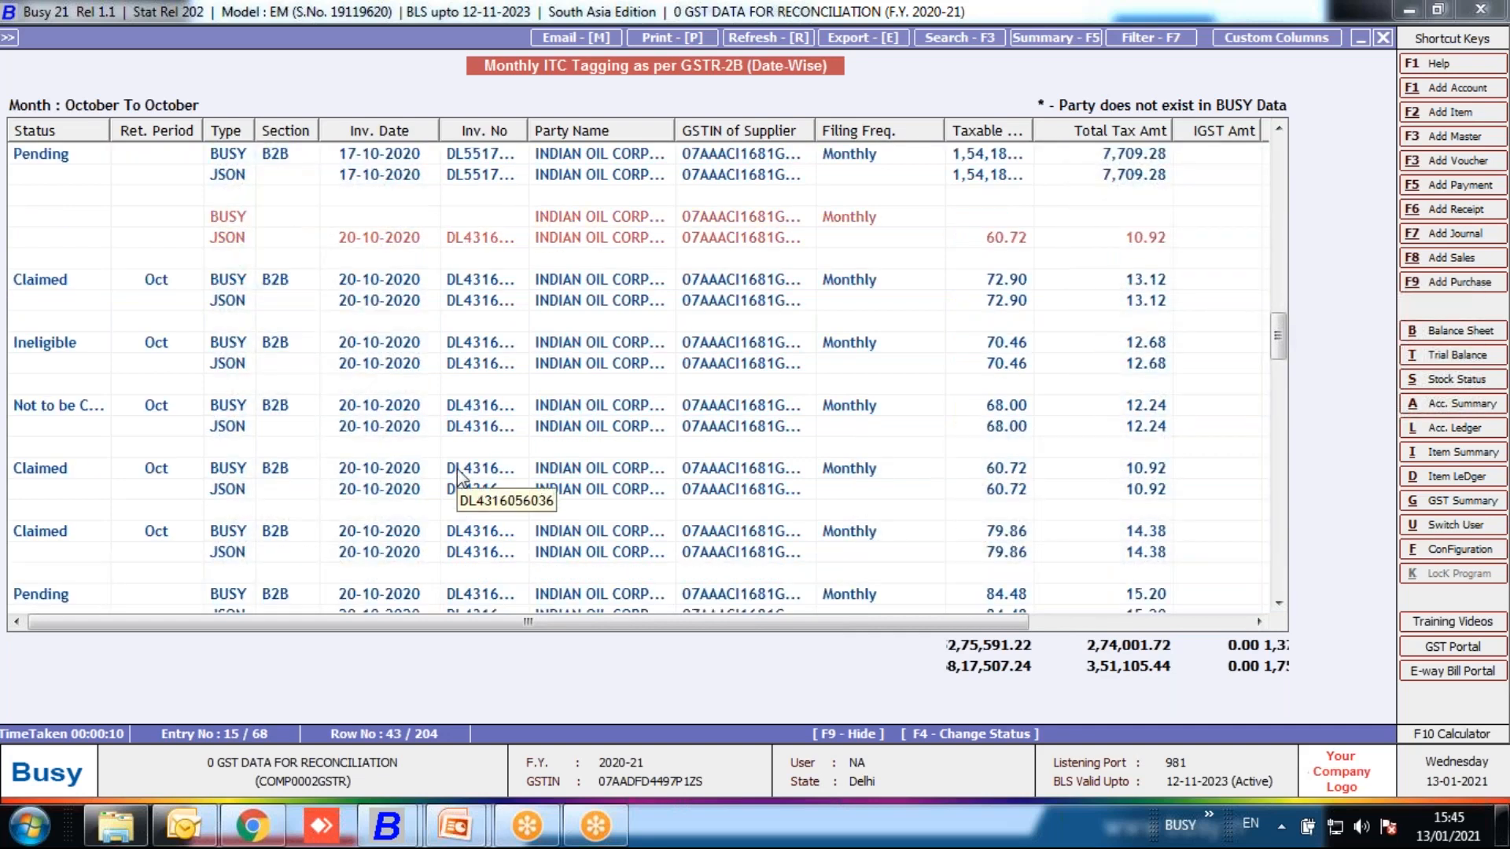
scroll(458, 475, down, 5)
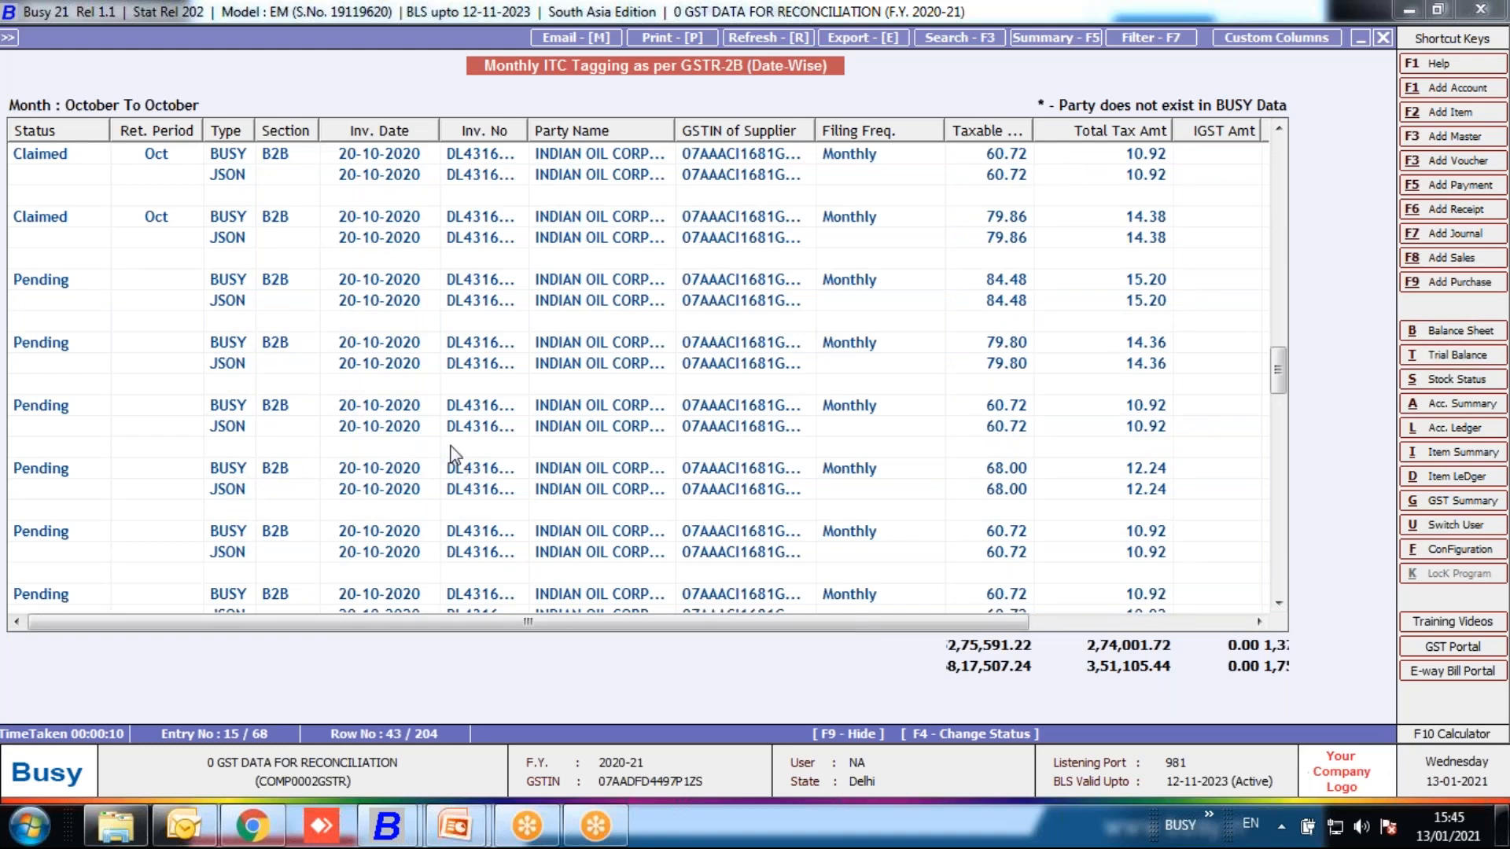
scroll(453, 454, down, 10)
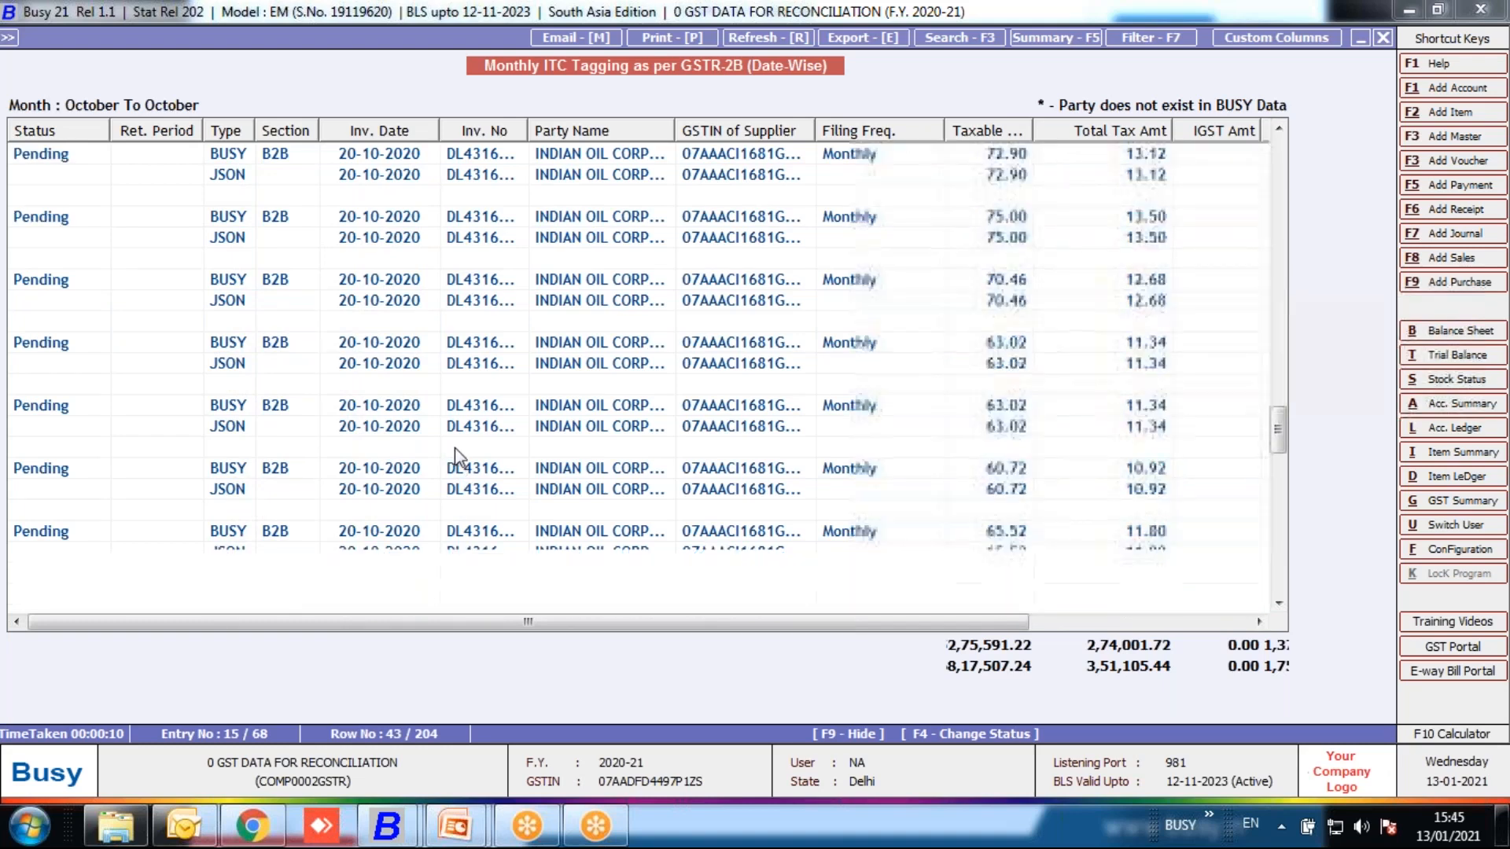
scroll(451, 443, up, 10)
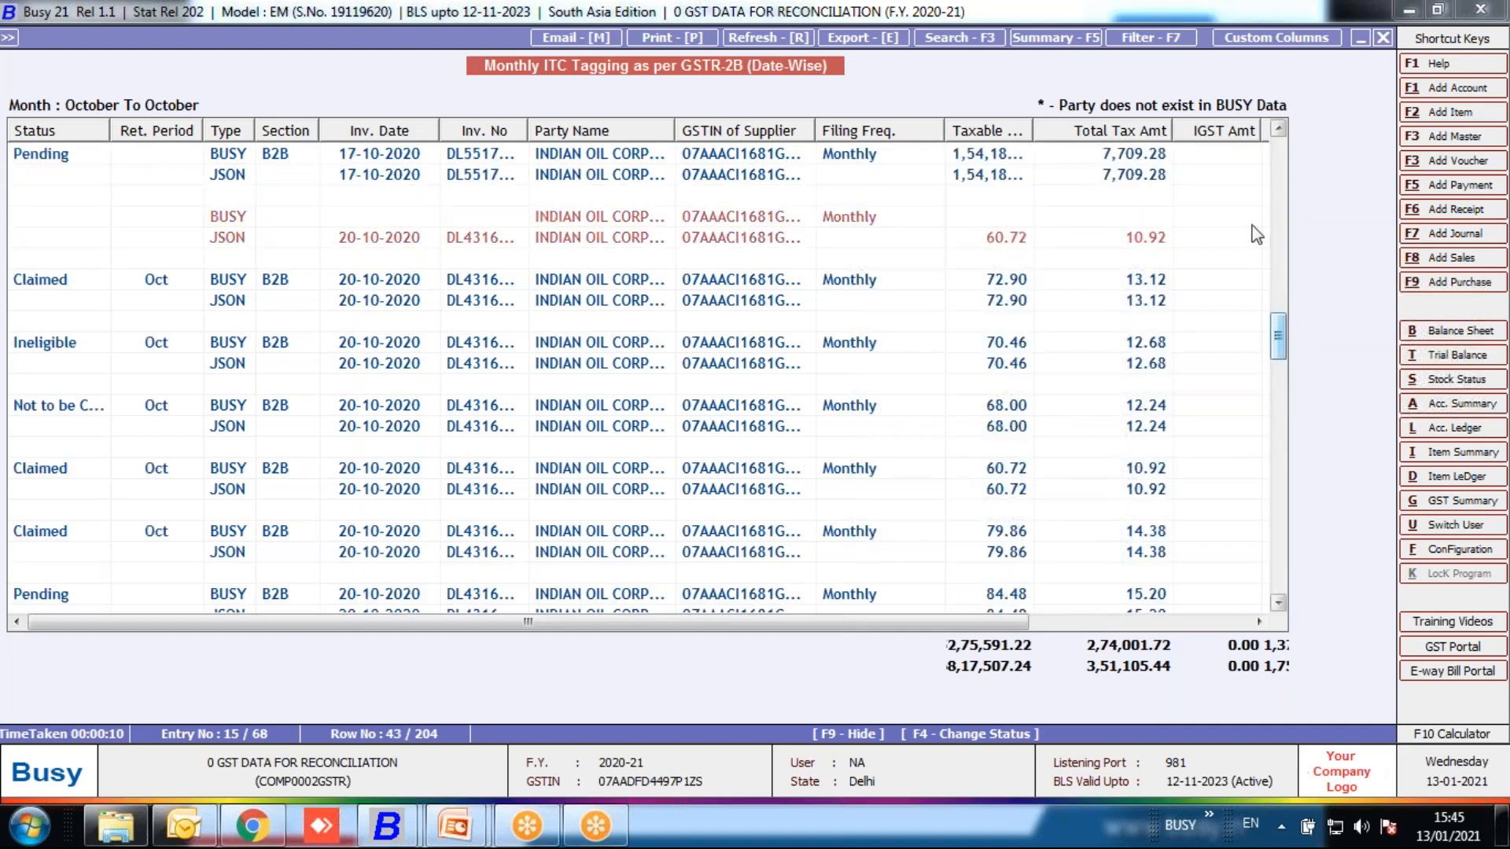
- Change the ITC status of the first six pending vouchers, dated 03-10-2020 to 07-10-2020, to Claimed with return period October - 2020
drag(1275, 346, 1254, 135)
click(223, 155)
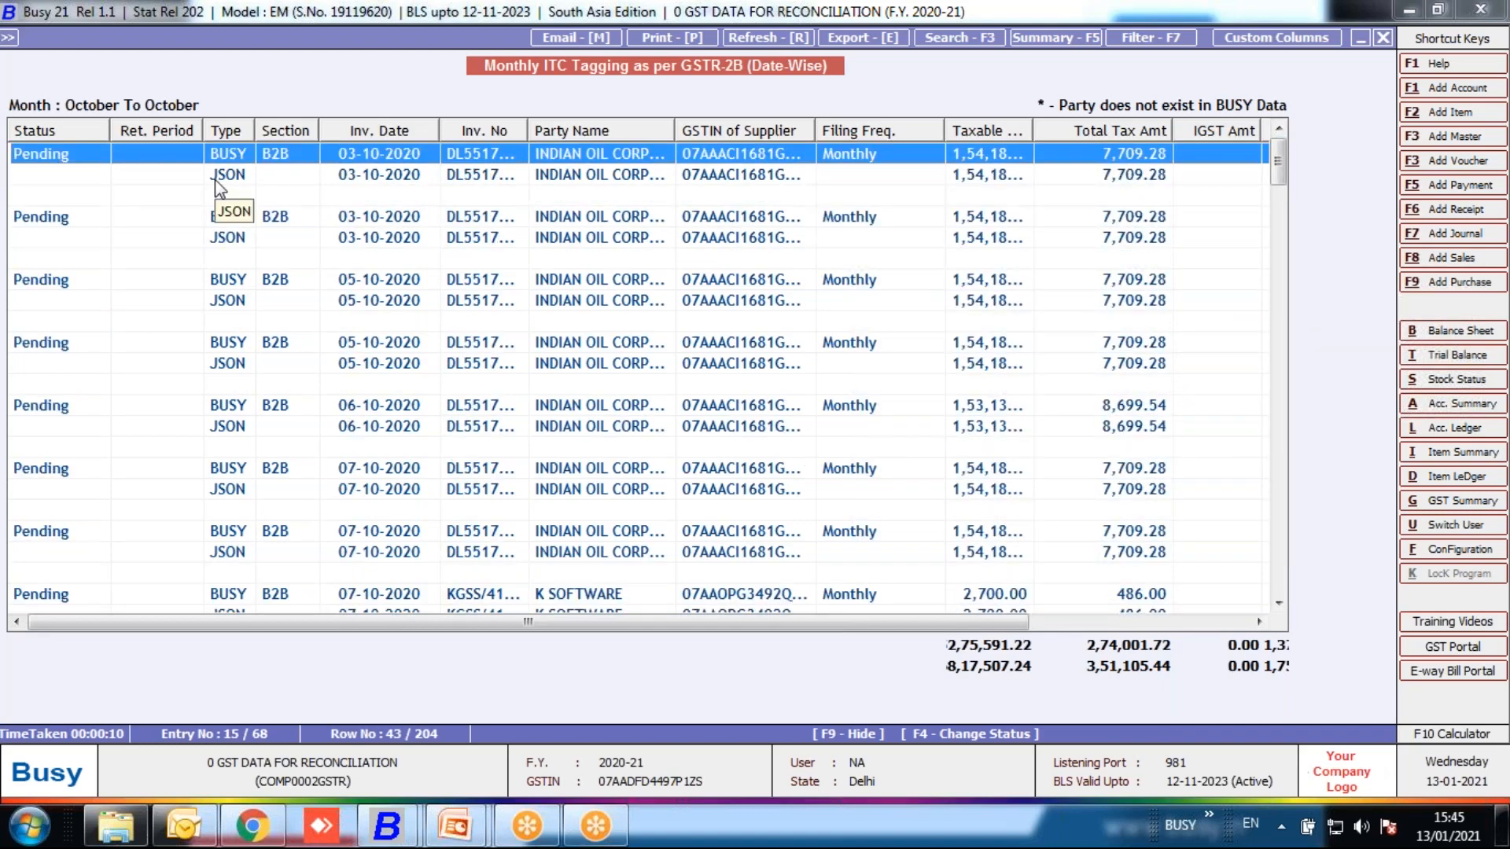
shift+click(215, 180)
click(598, 194)
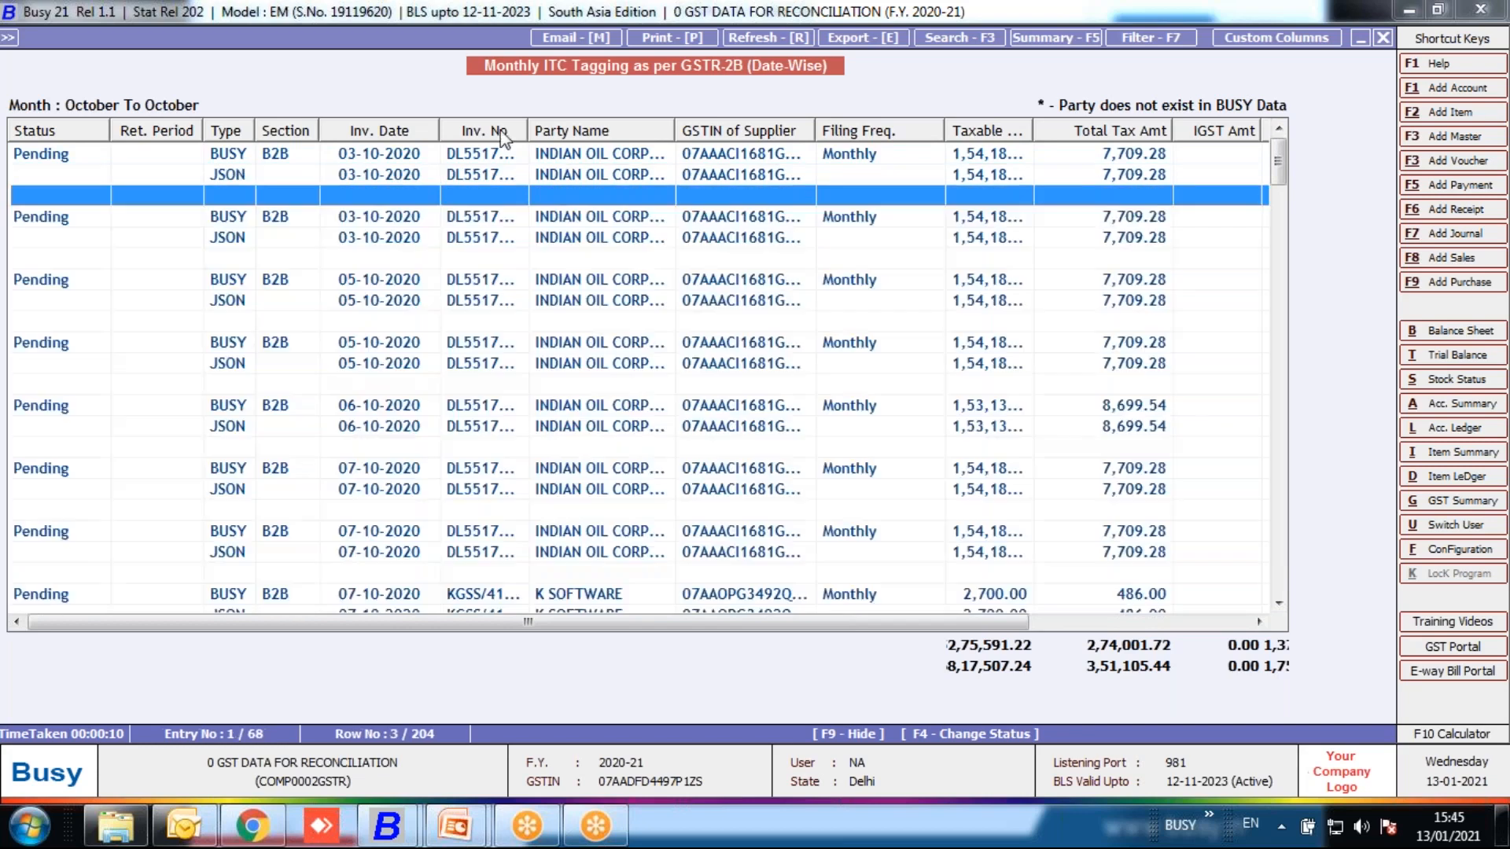
click(493, 154)
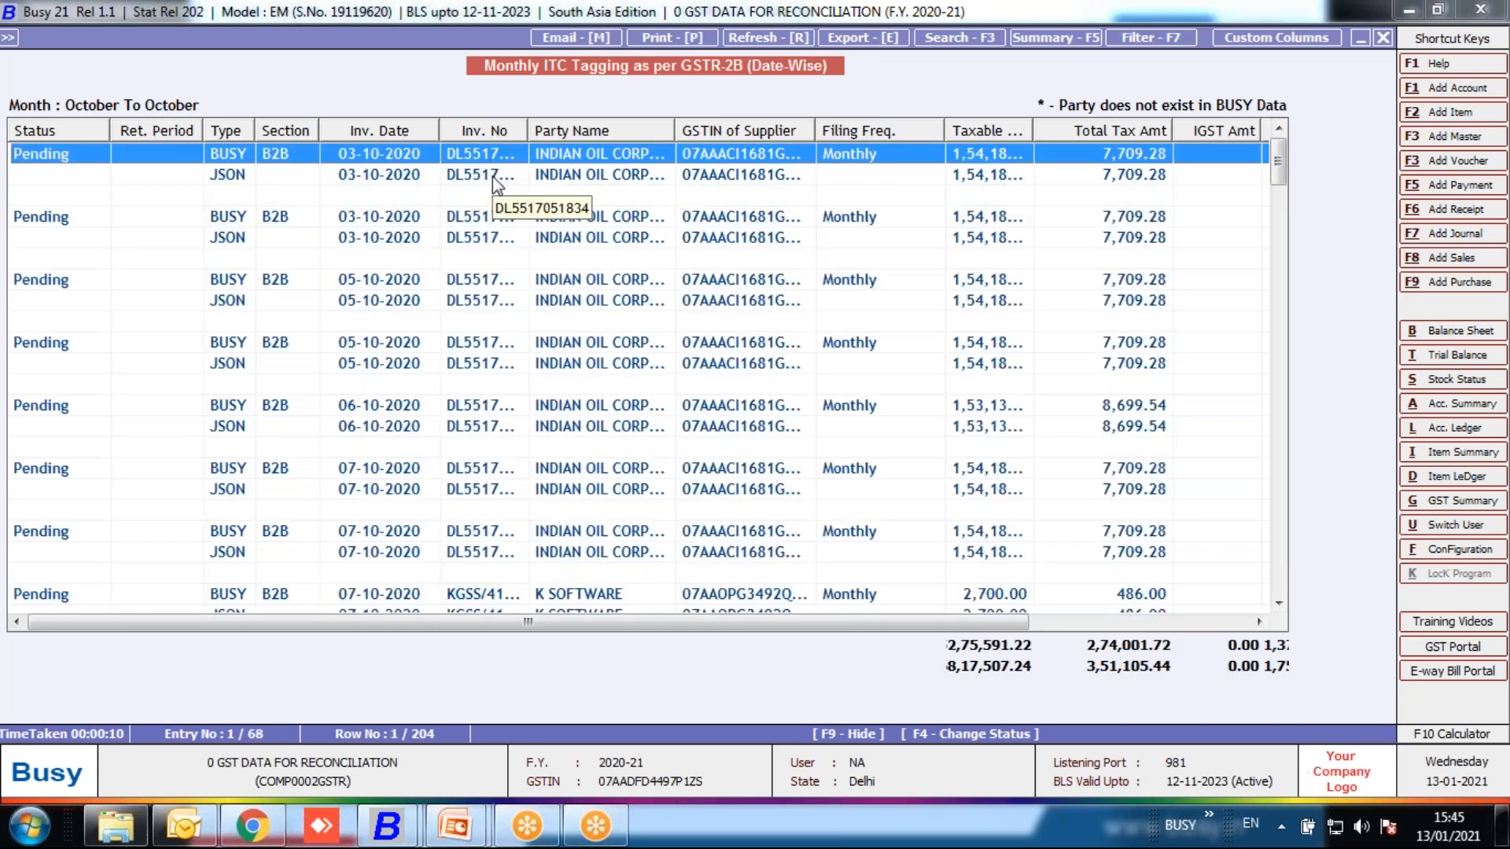
key(shift+Down)
key(shift+Down)
key(shift+Down)
key(shift+Down)
key(shift+Down)
key(shift+Down)
key(shift+Down)
key(shift+Down)
key(shift+Down)
key(shift+Down)
key(shift+Down)
key(shift+Down)
key(shift+Down)
key(shift+Down)
key(shift+Down)
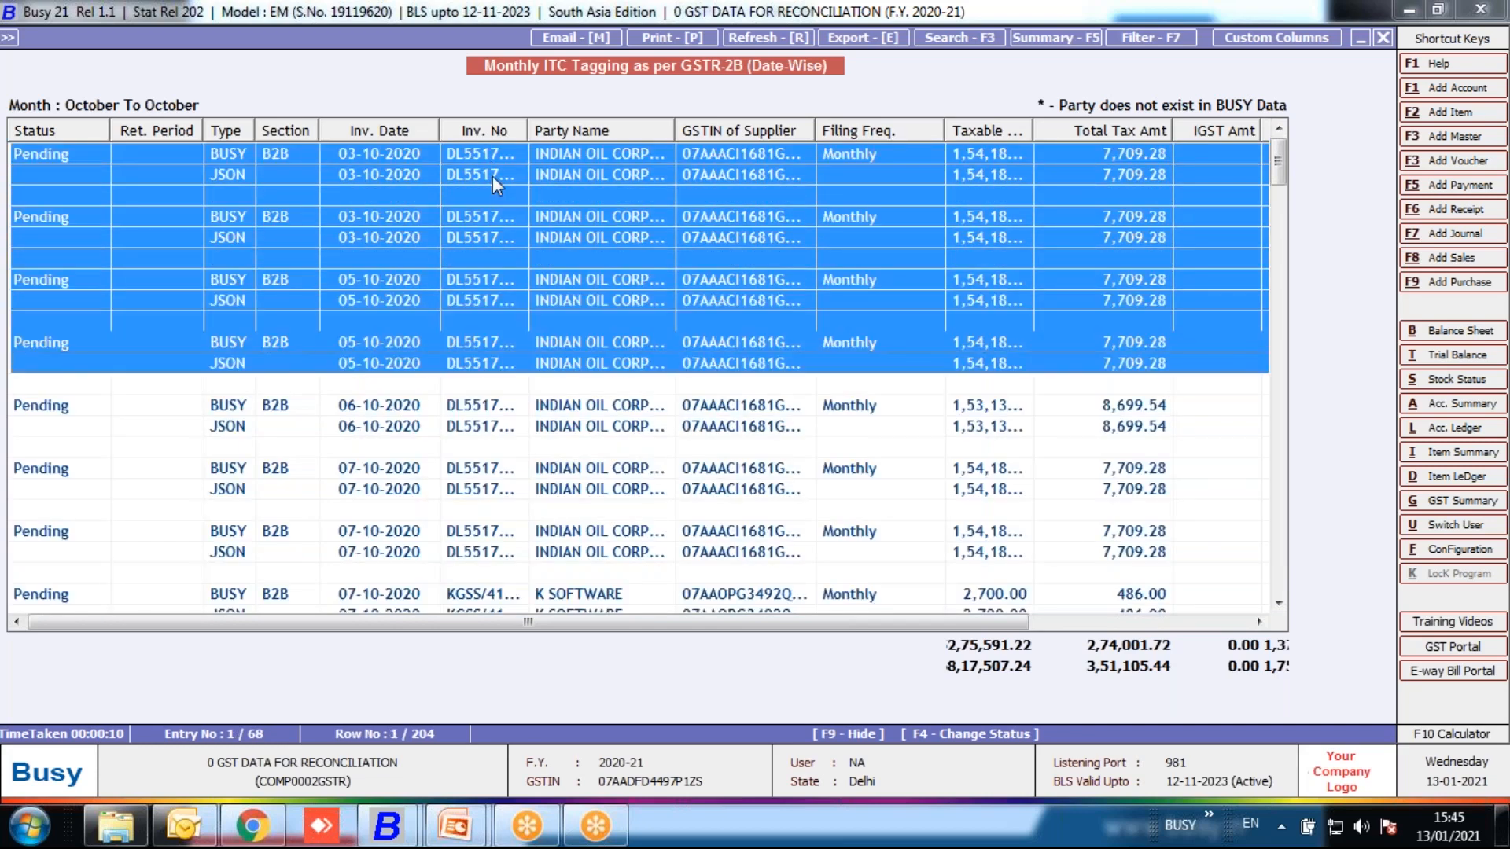
key(shift+Down)
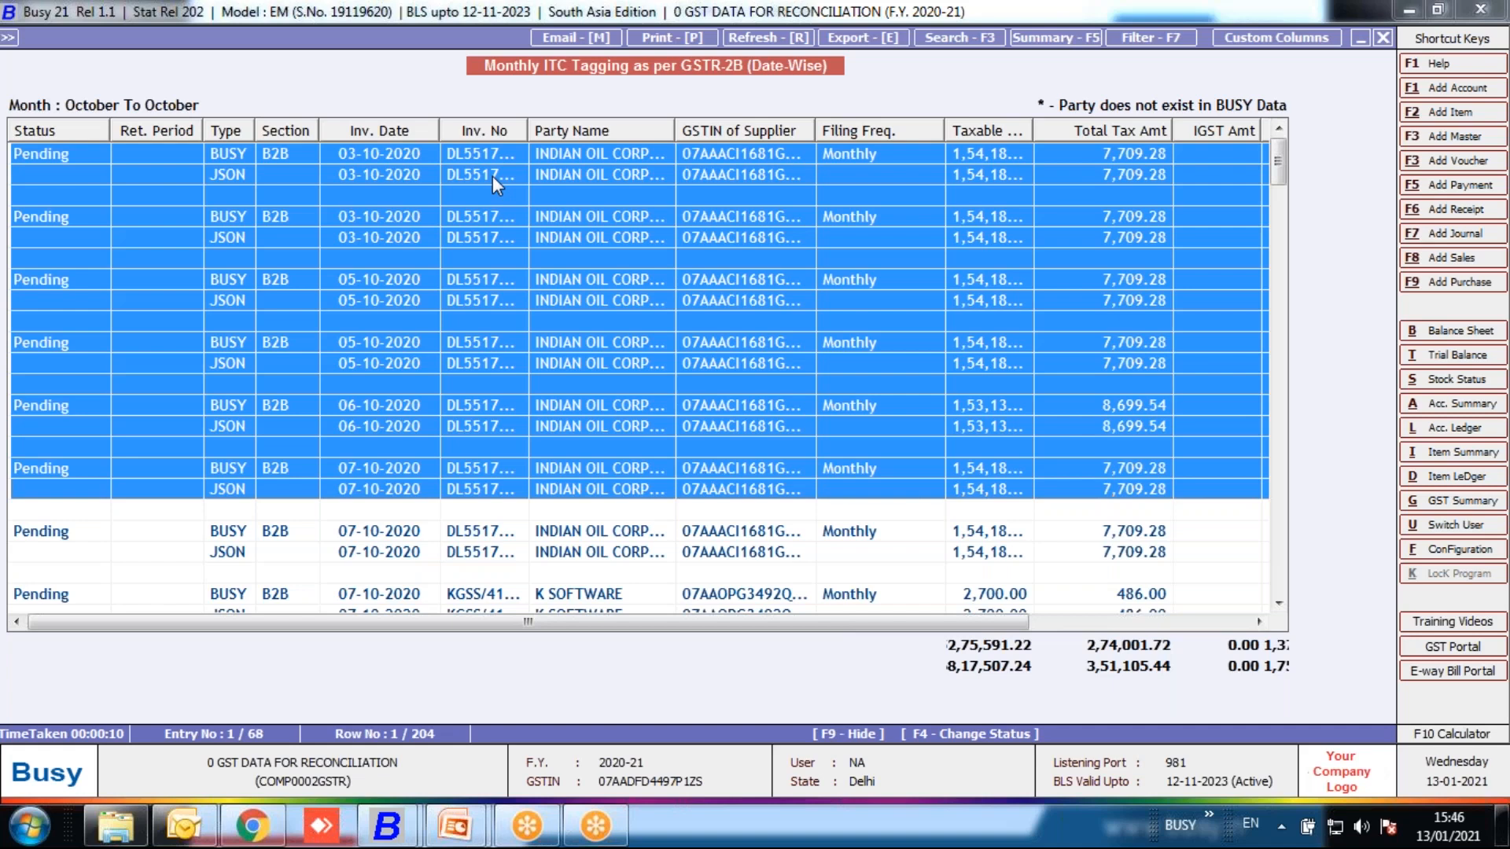
key(F4)
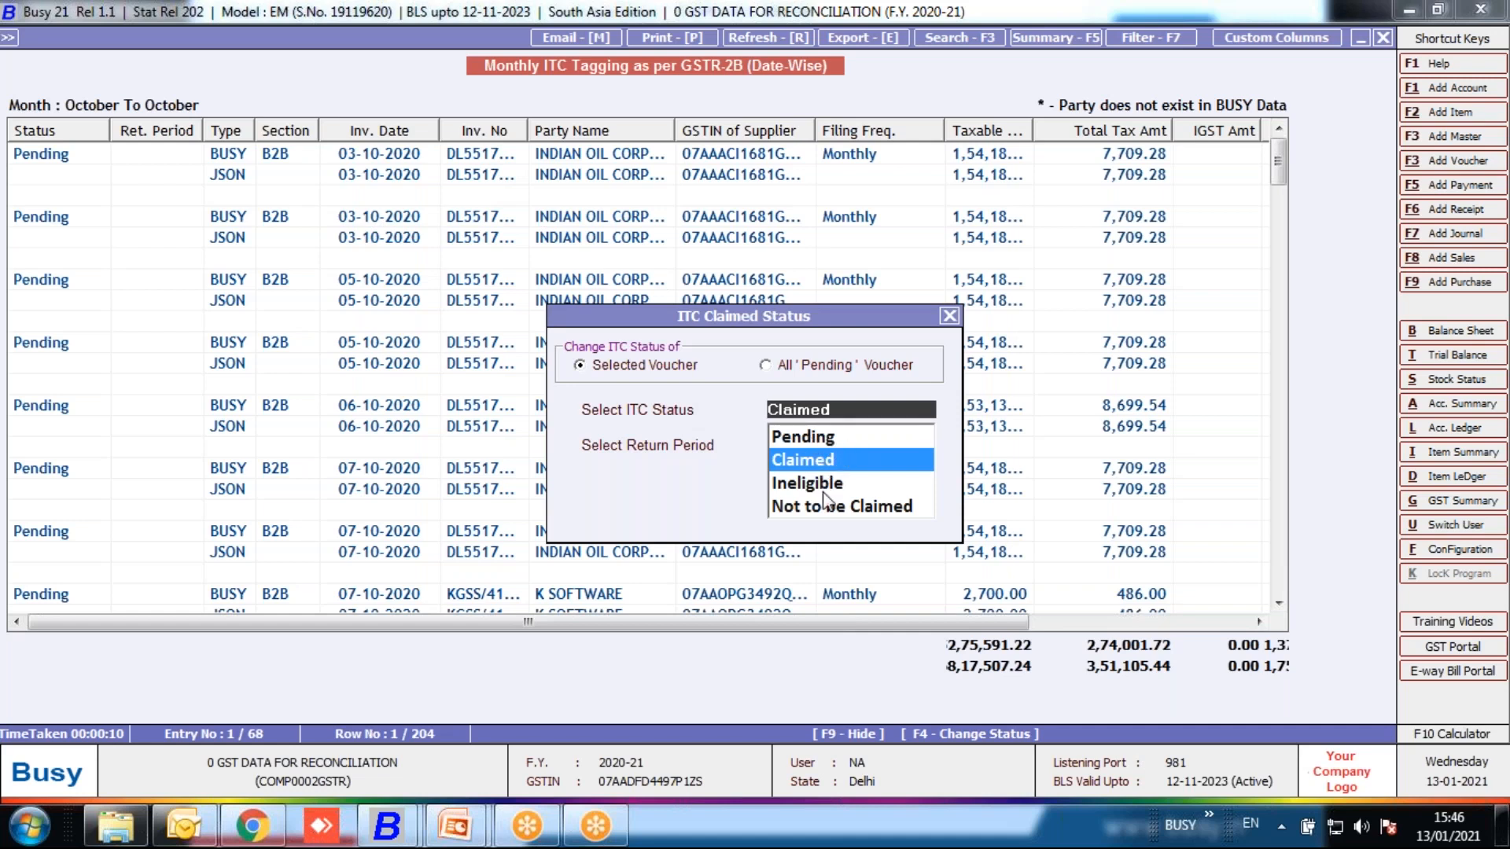
key(Down)
key(Down)
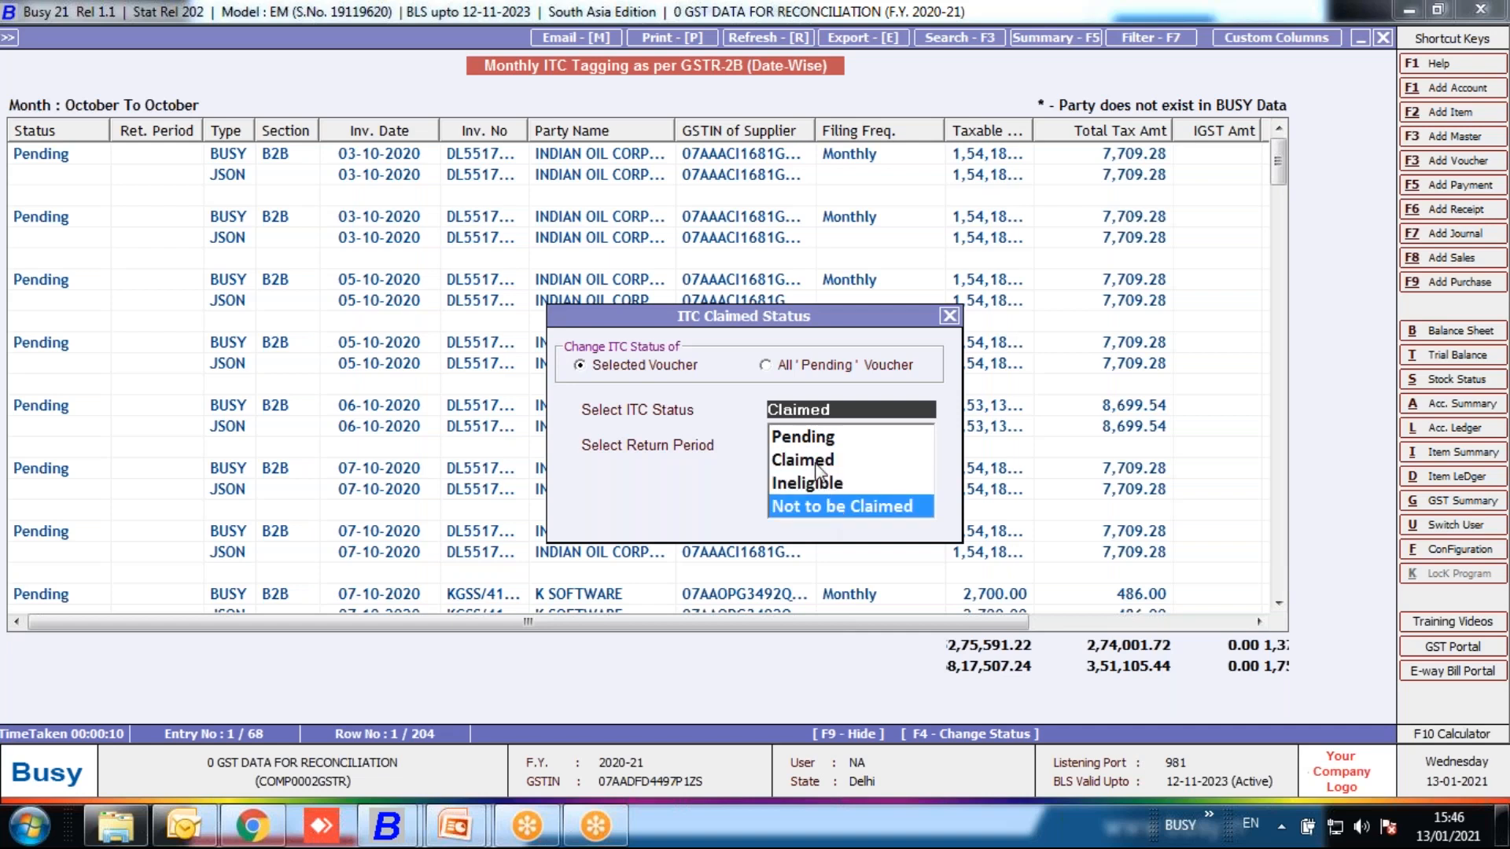
click(817, 470)
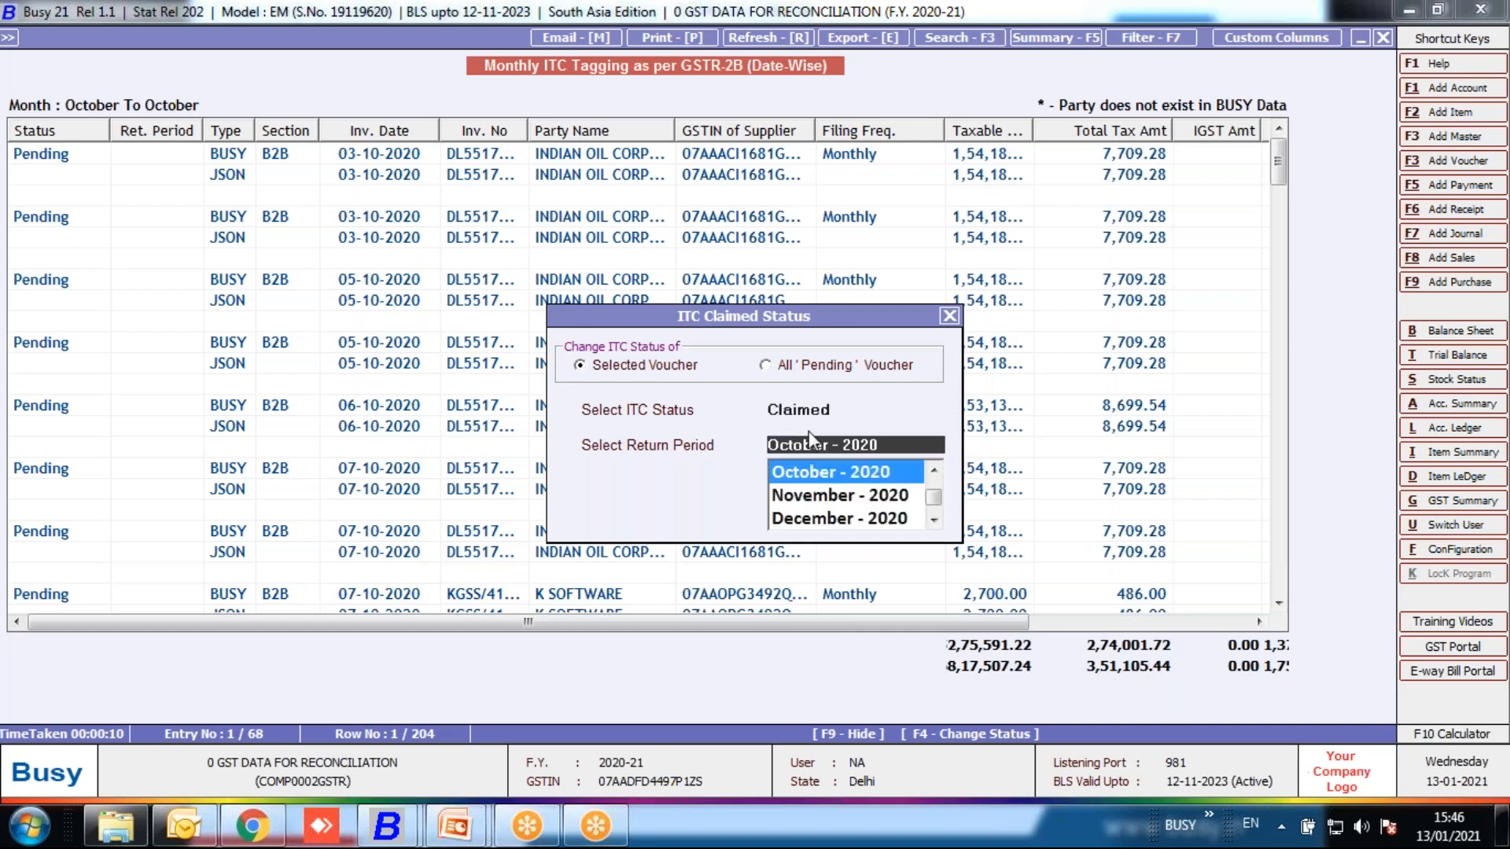
click(862, 475)
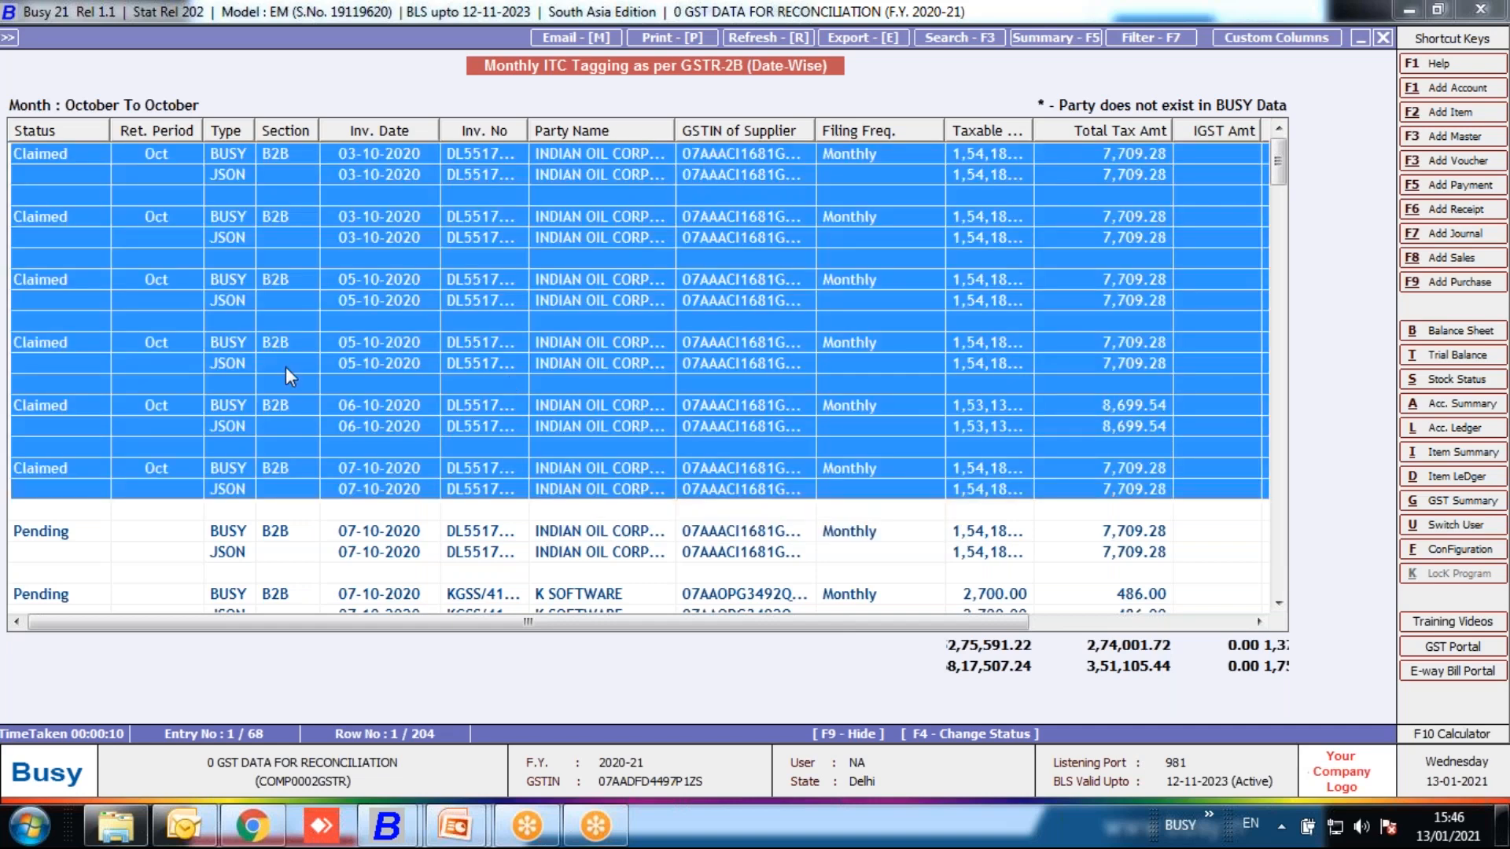
click(286, 366)
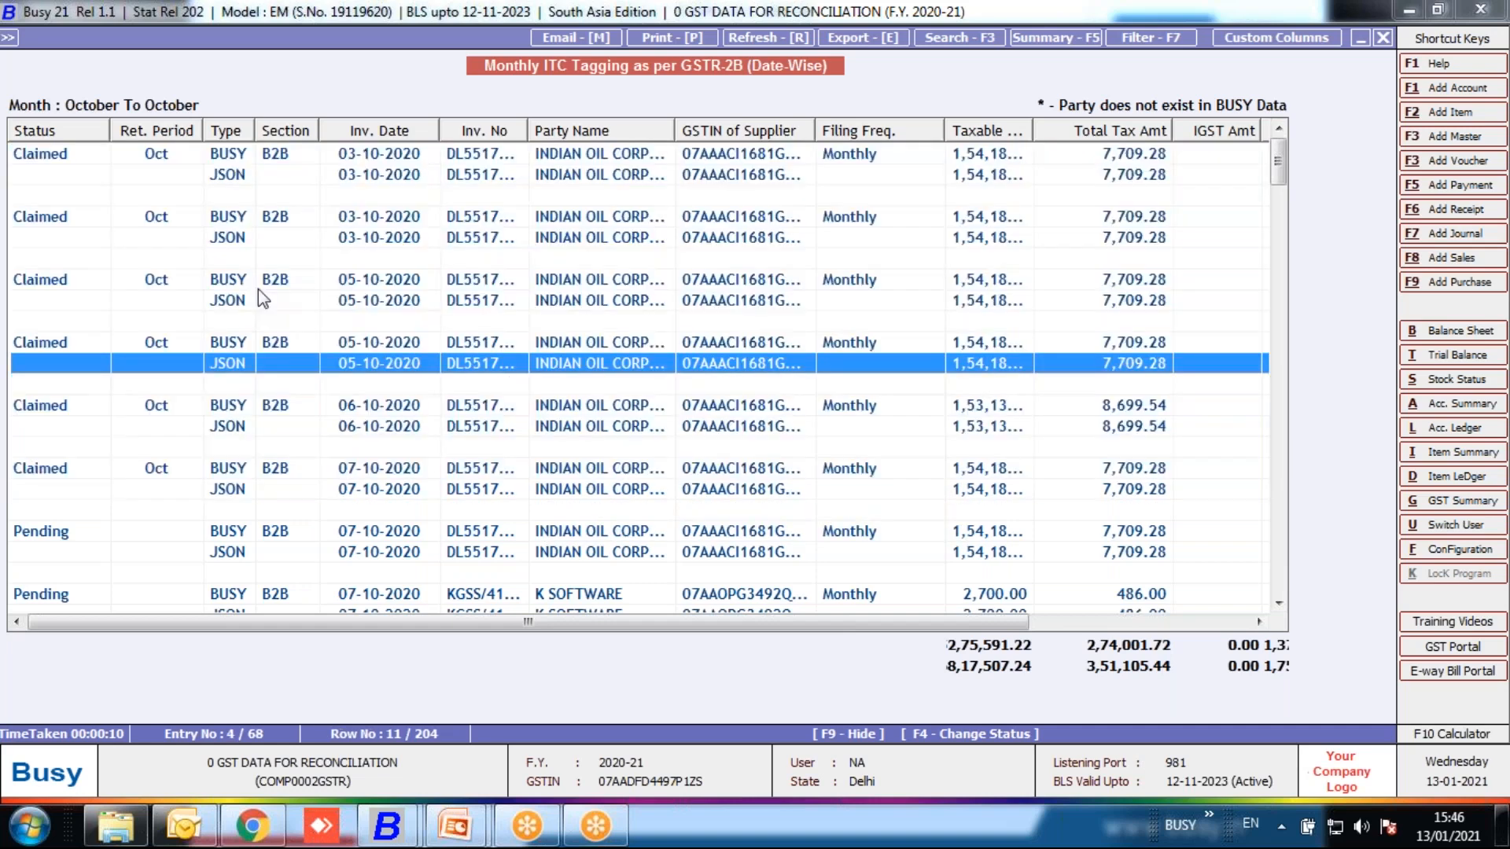
click(67, 158)
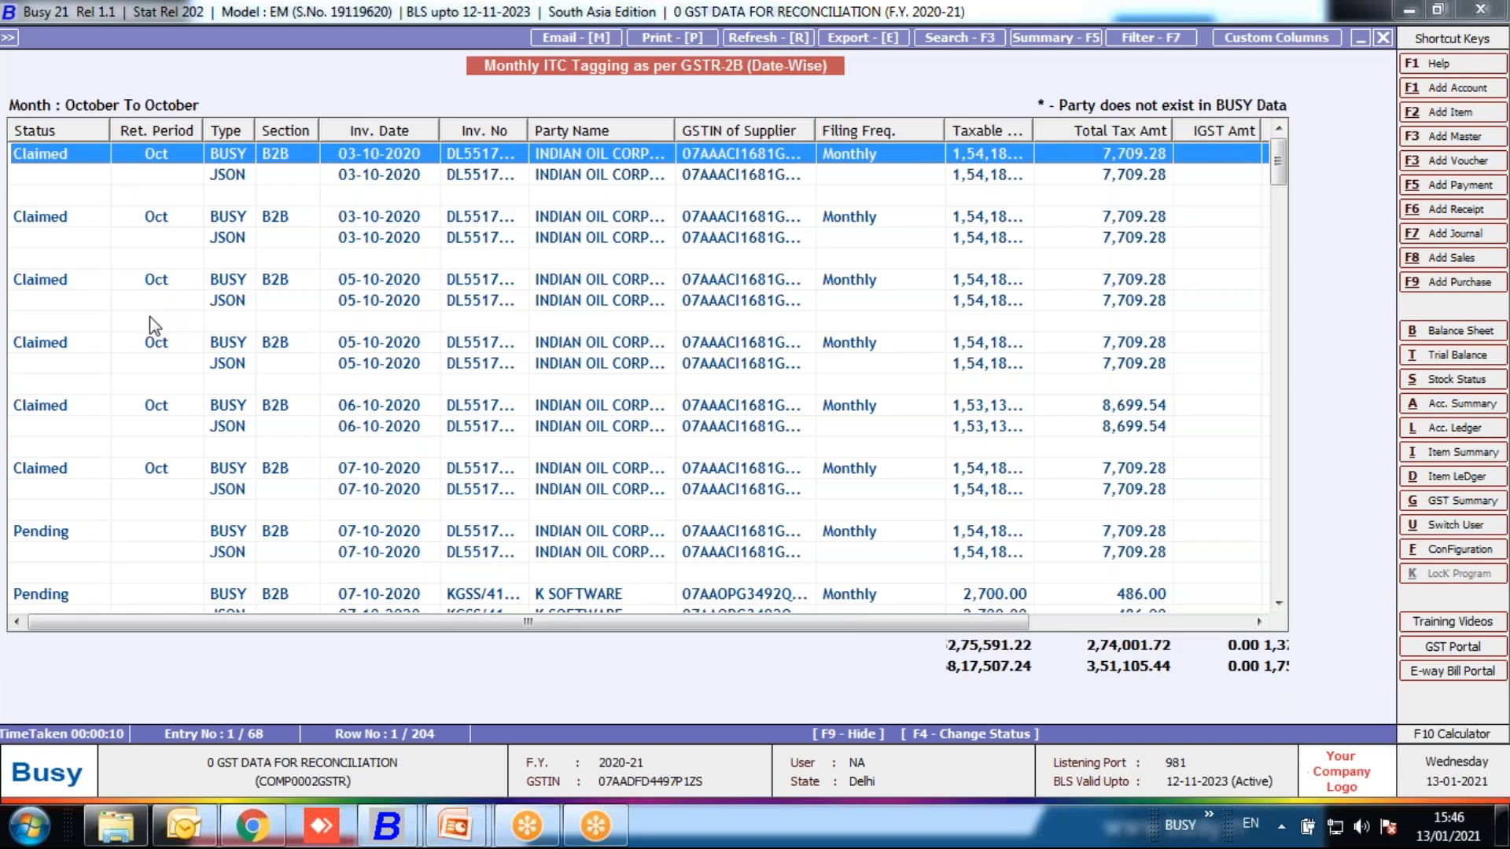
scroll(235, 368, down, 2)
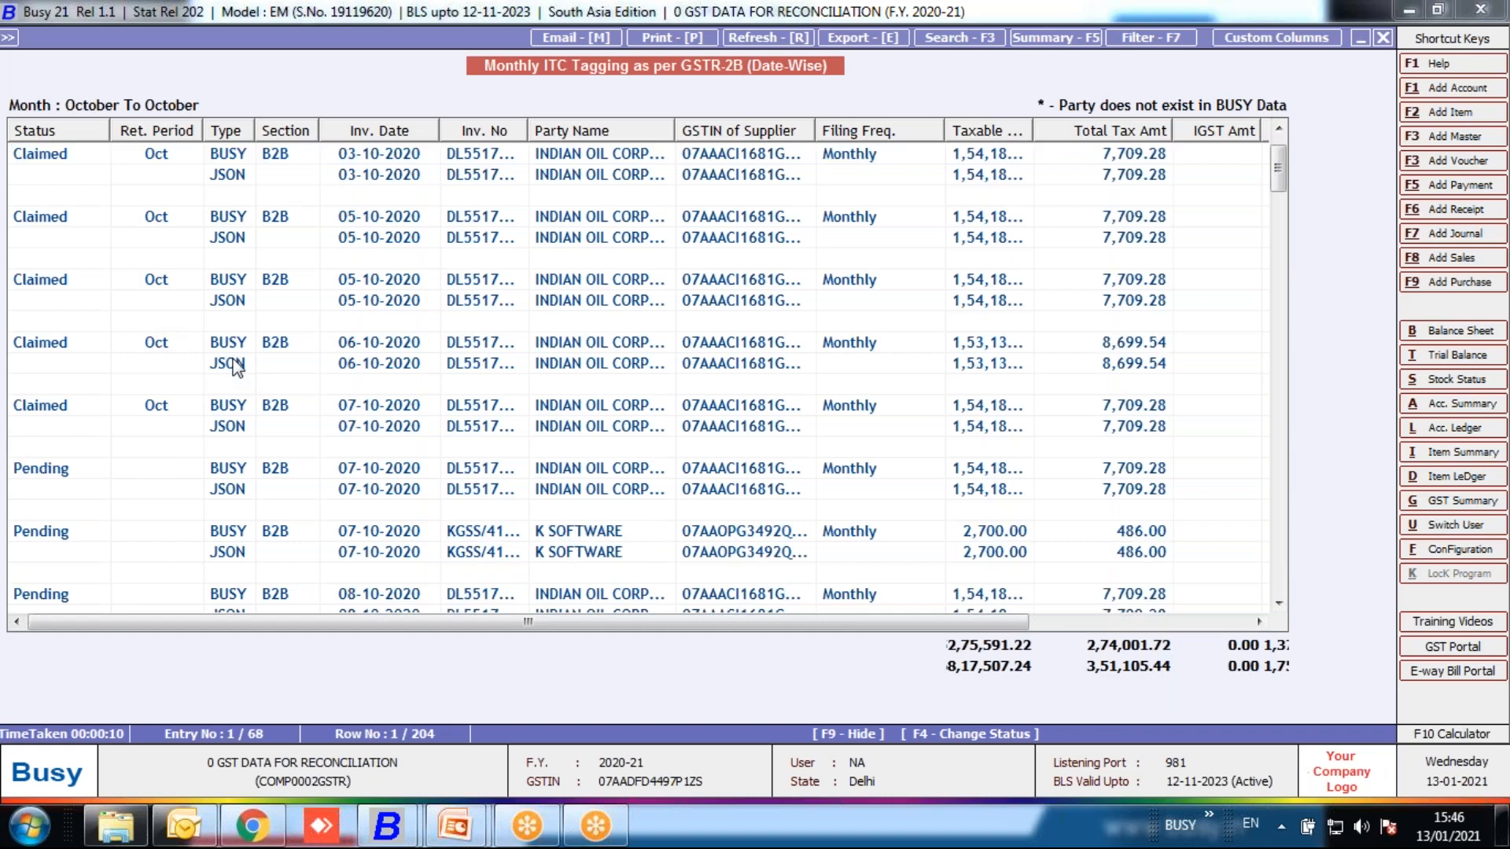
scroll(103, 377, down, 2)
scroll(102, 370, up, 1)
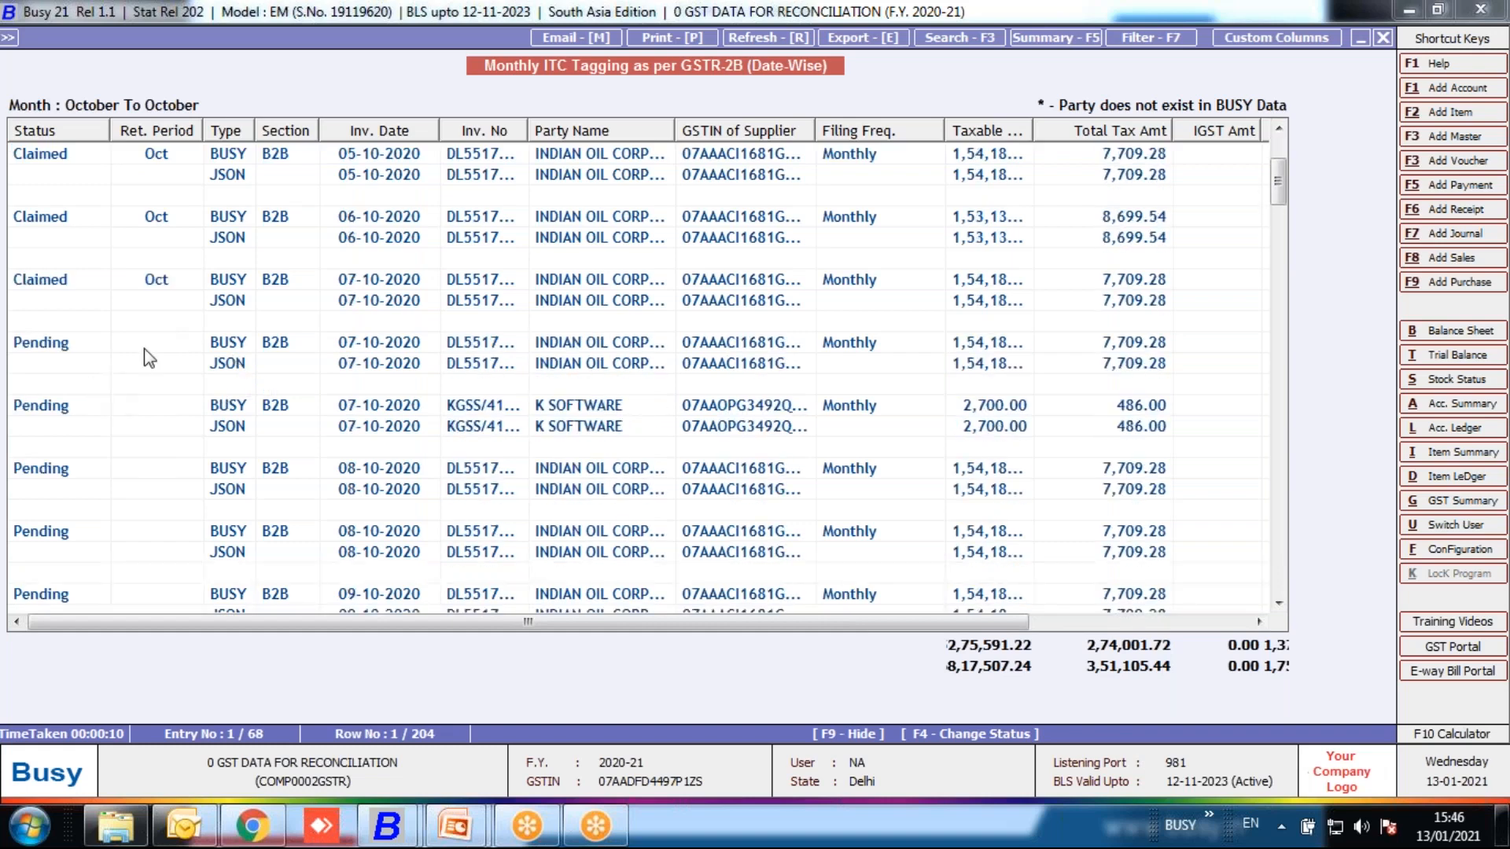
click(297, 346)
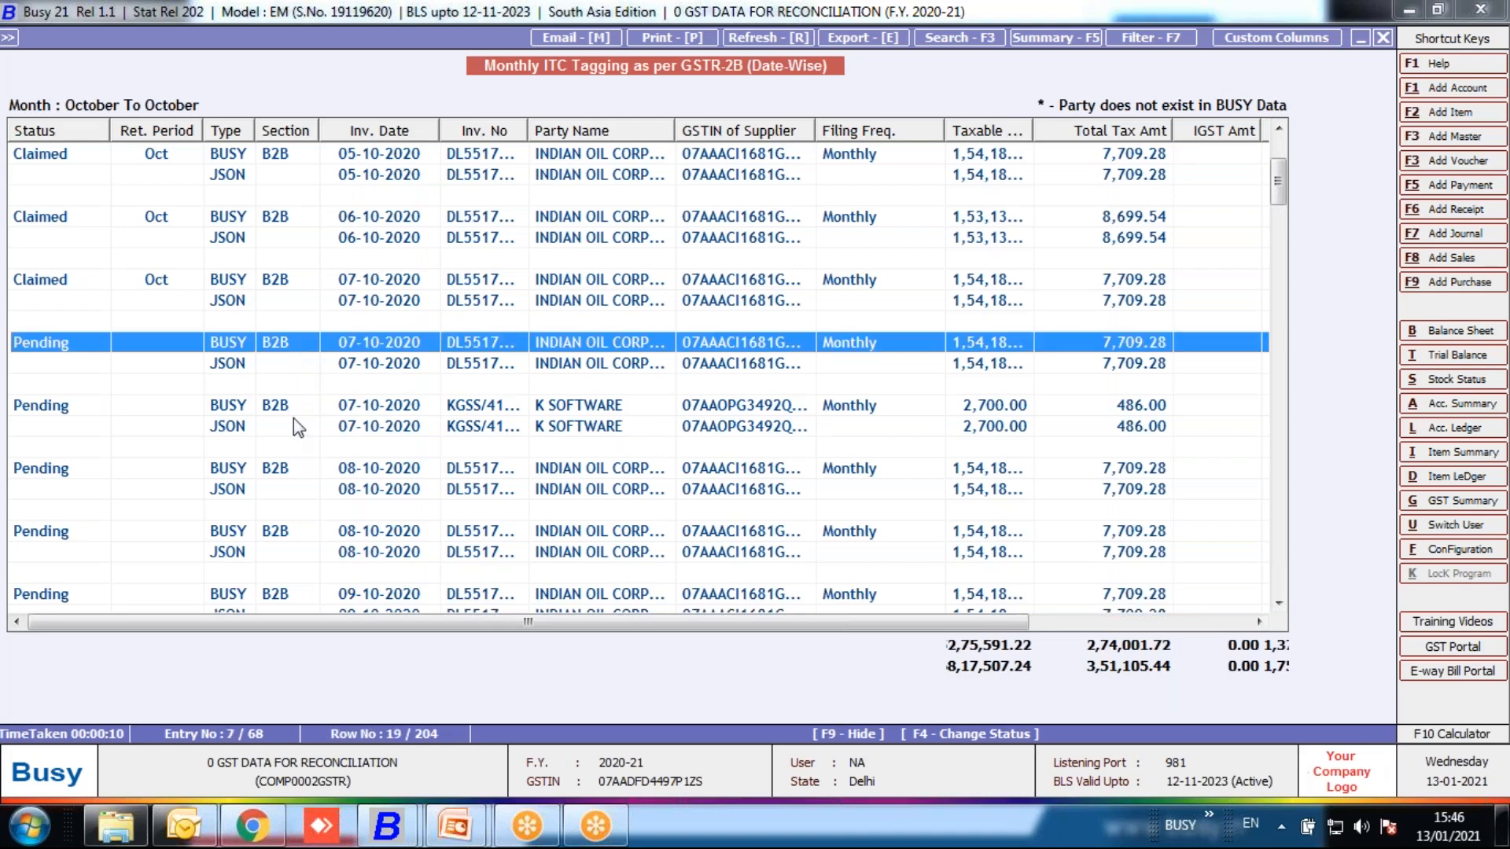
key(F4)
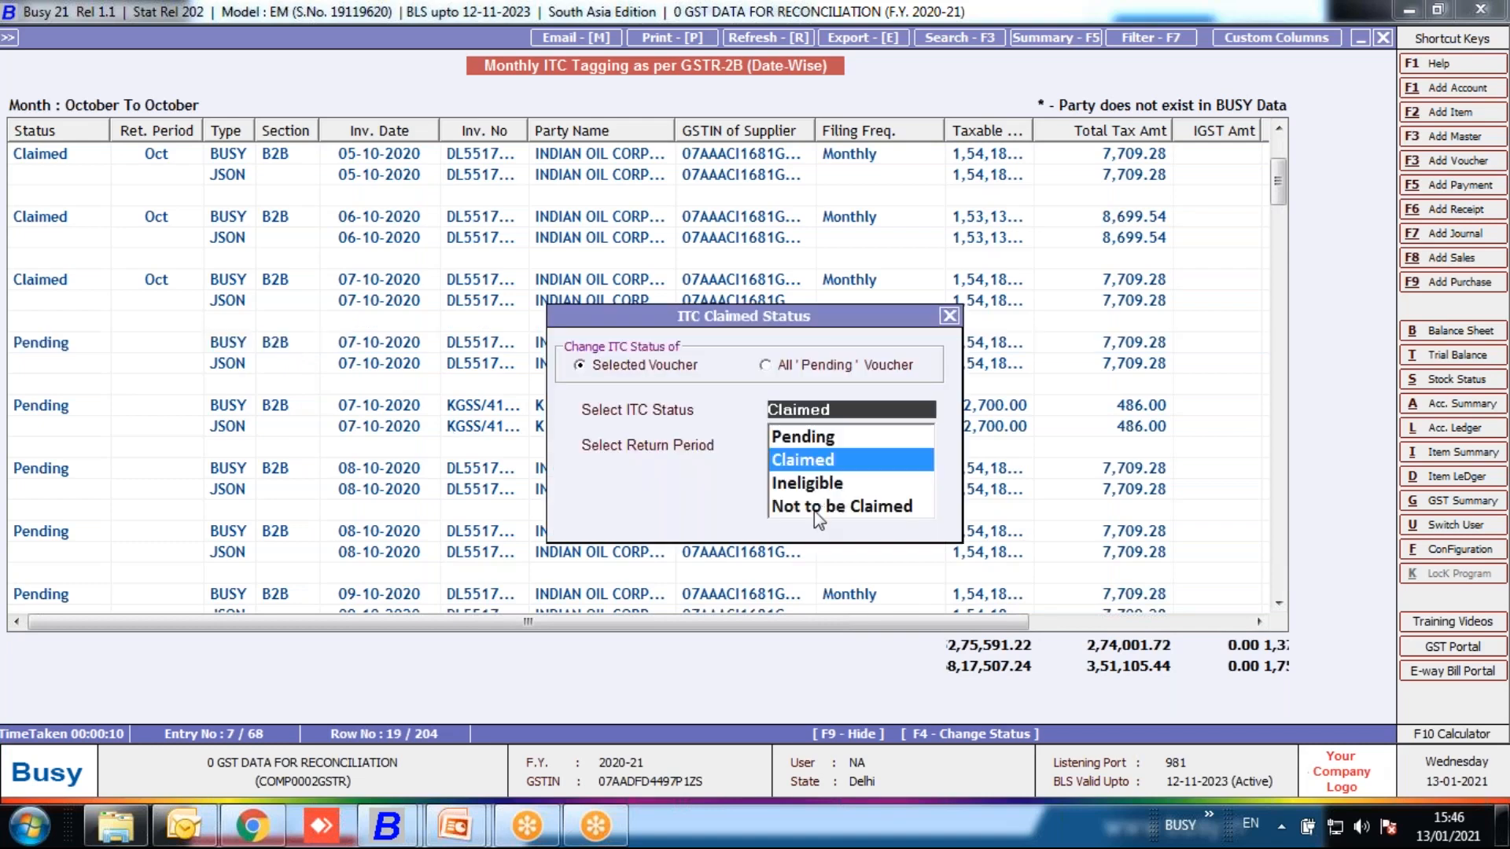
click(949, 318)
- Change the ITC status of the next five pending vouchers dated 20-10-2020 to Claimed with return period October
scroll(525, 441, down, 3)
scroll(528, 444, down, 10)
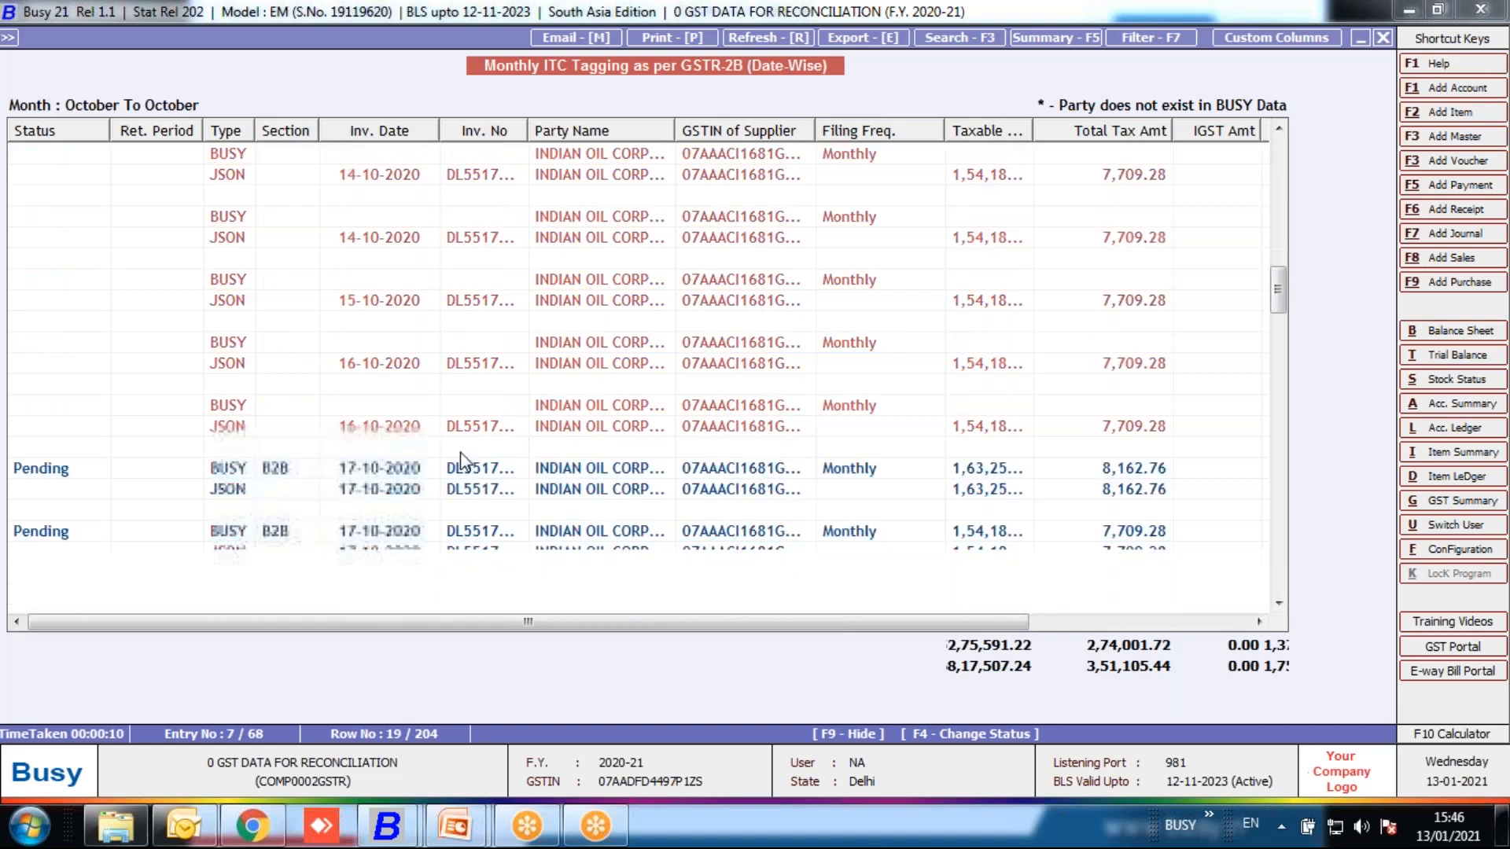
drag(176, 349, 192, 663)
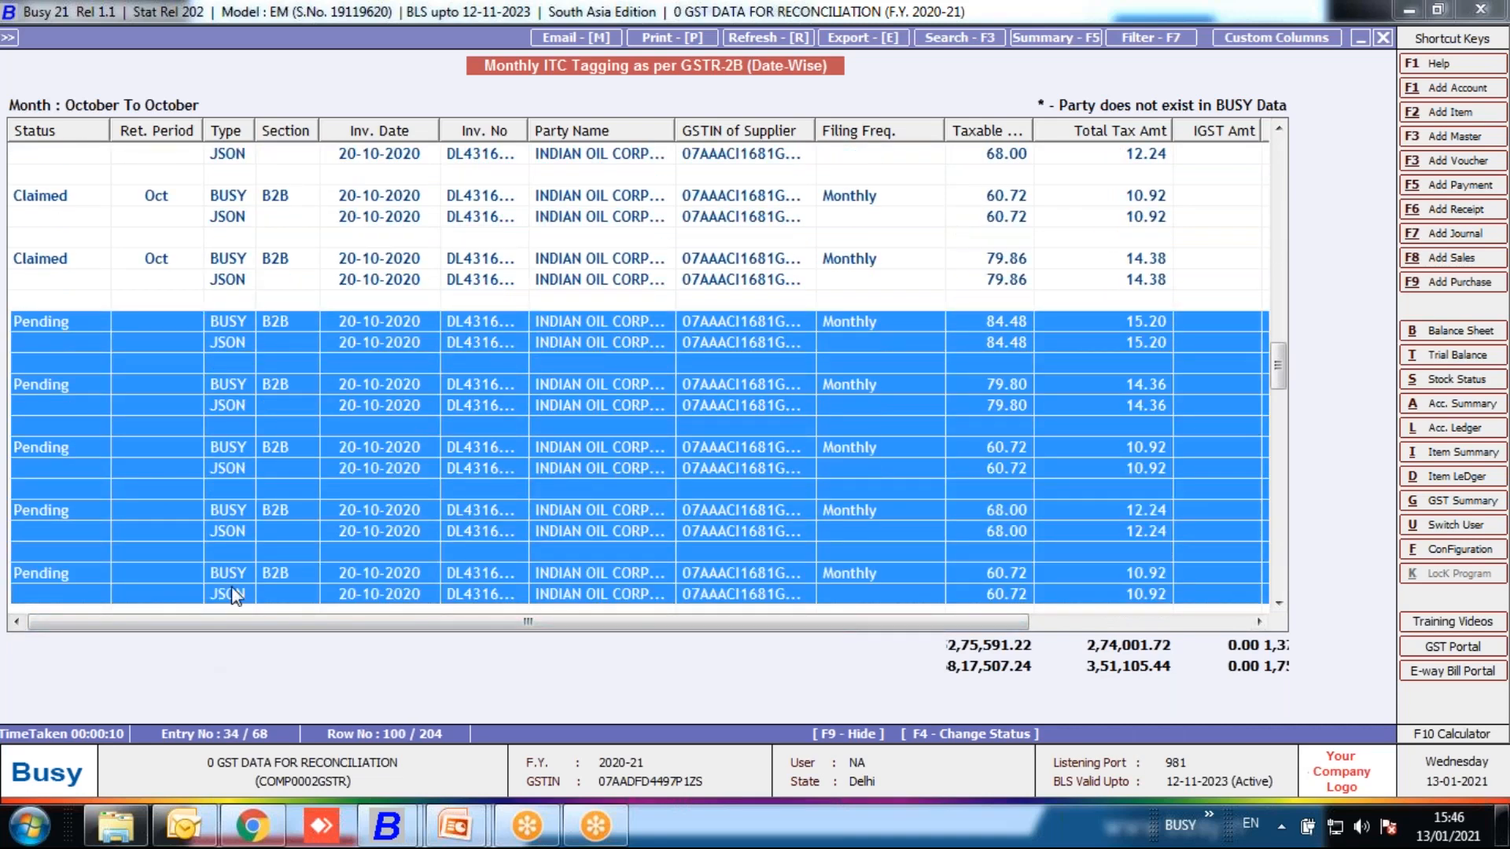
key(F4)
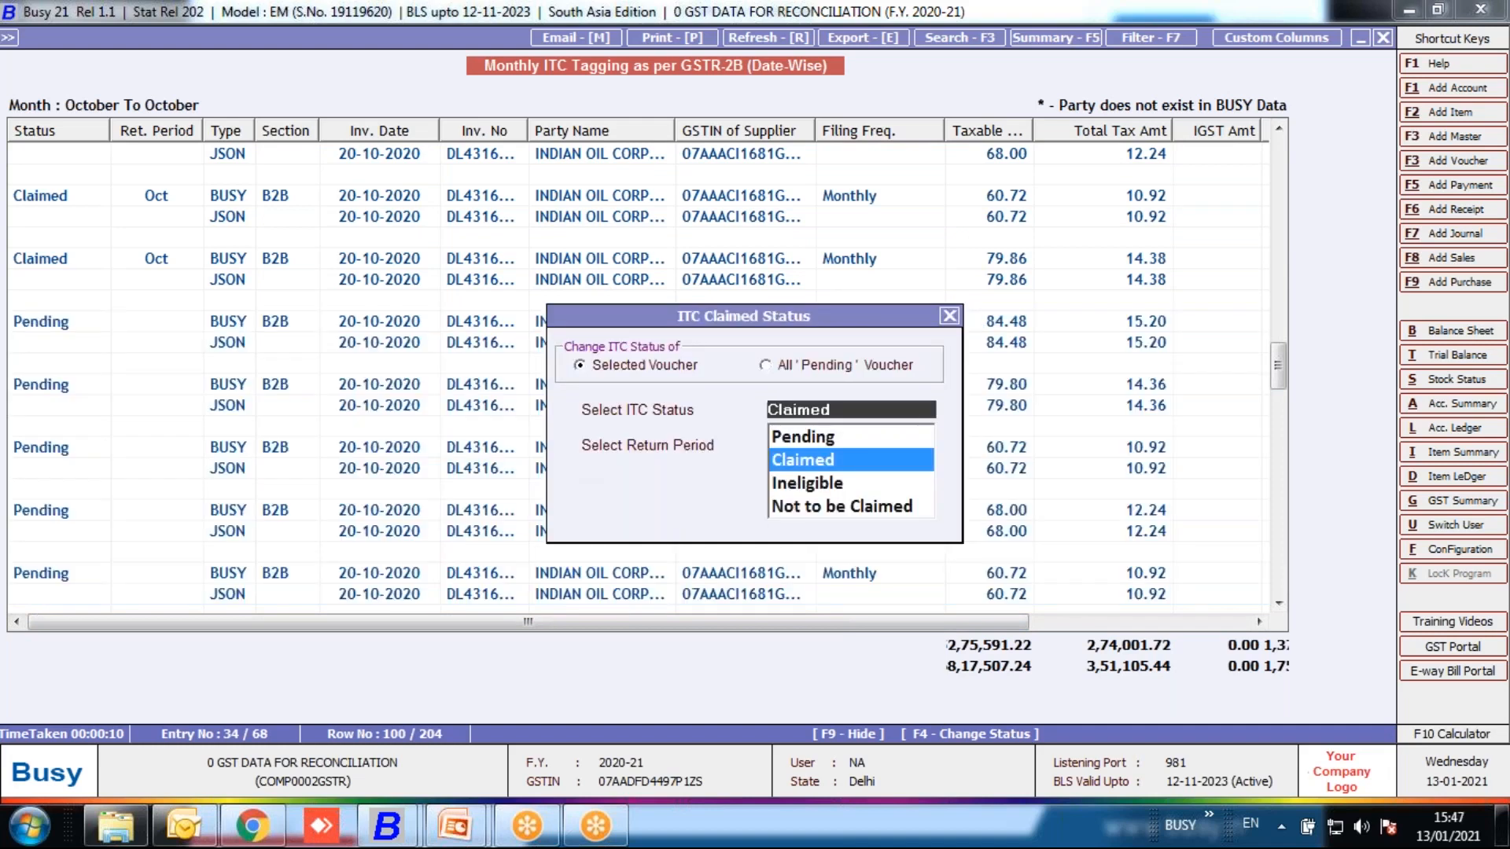
key(Return)
key(Return)
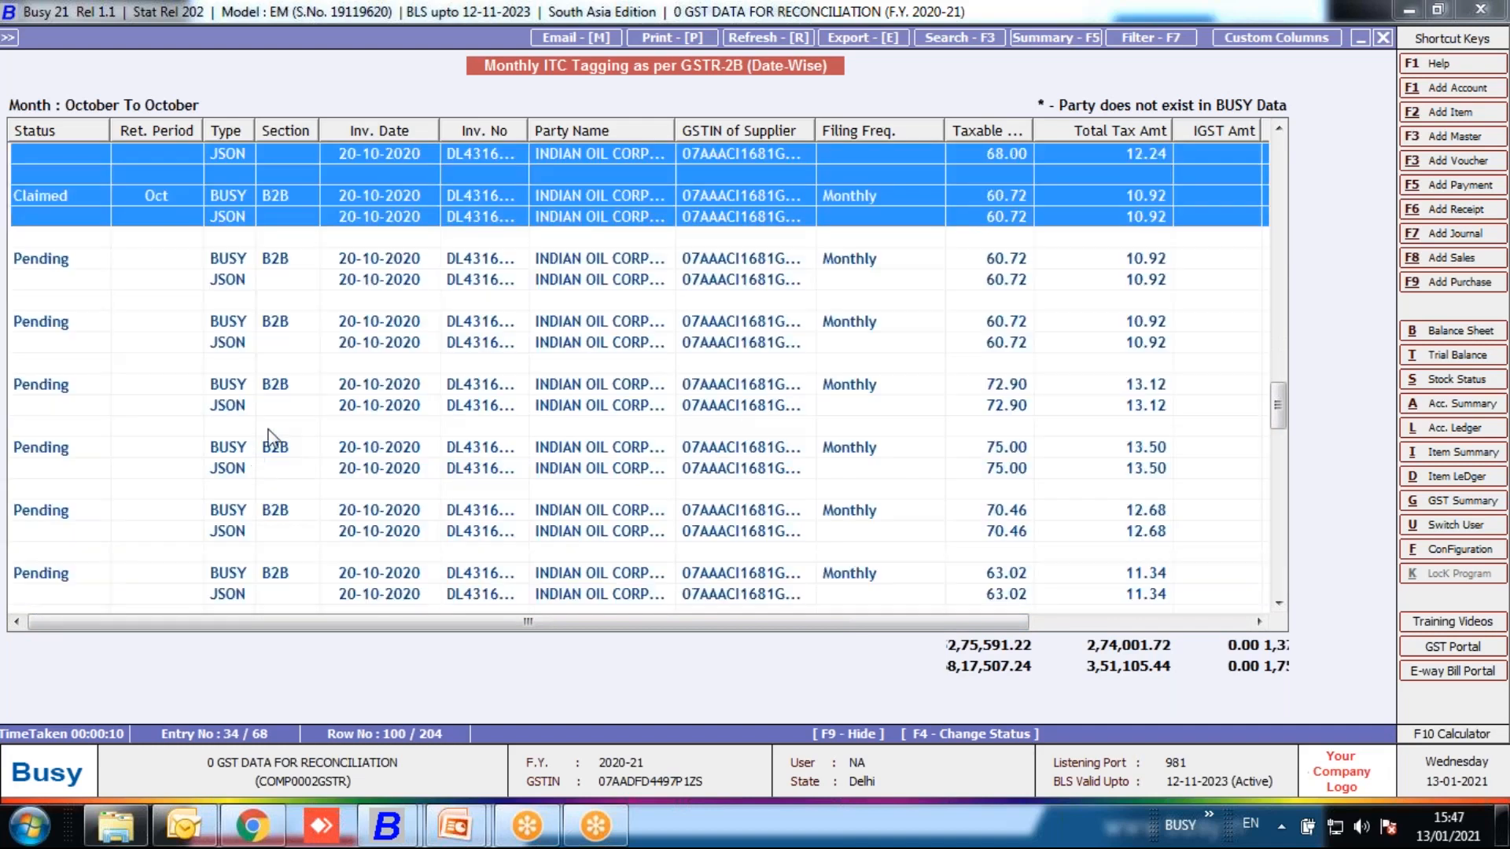
click(269, 426)
scroll(275, 417, down, 3)
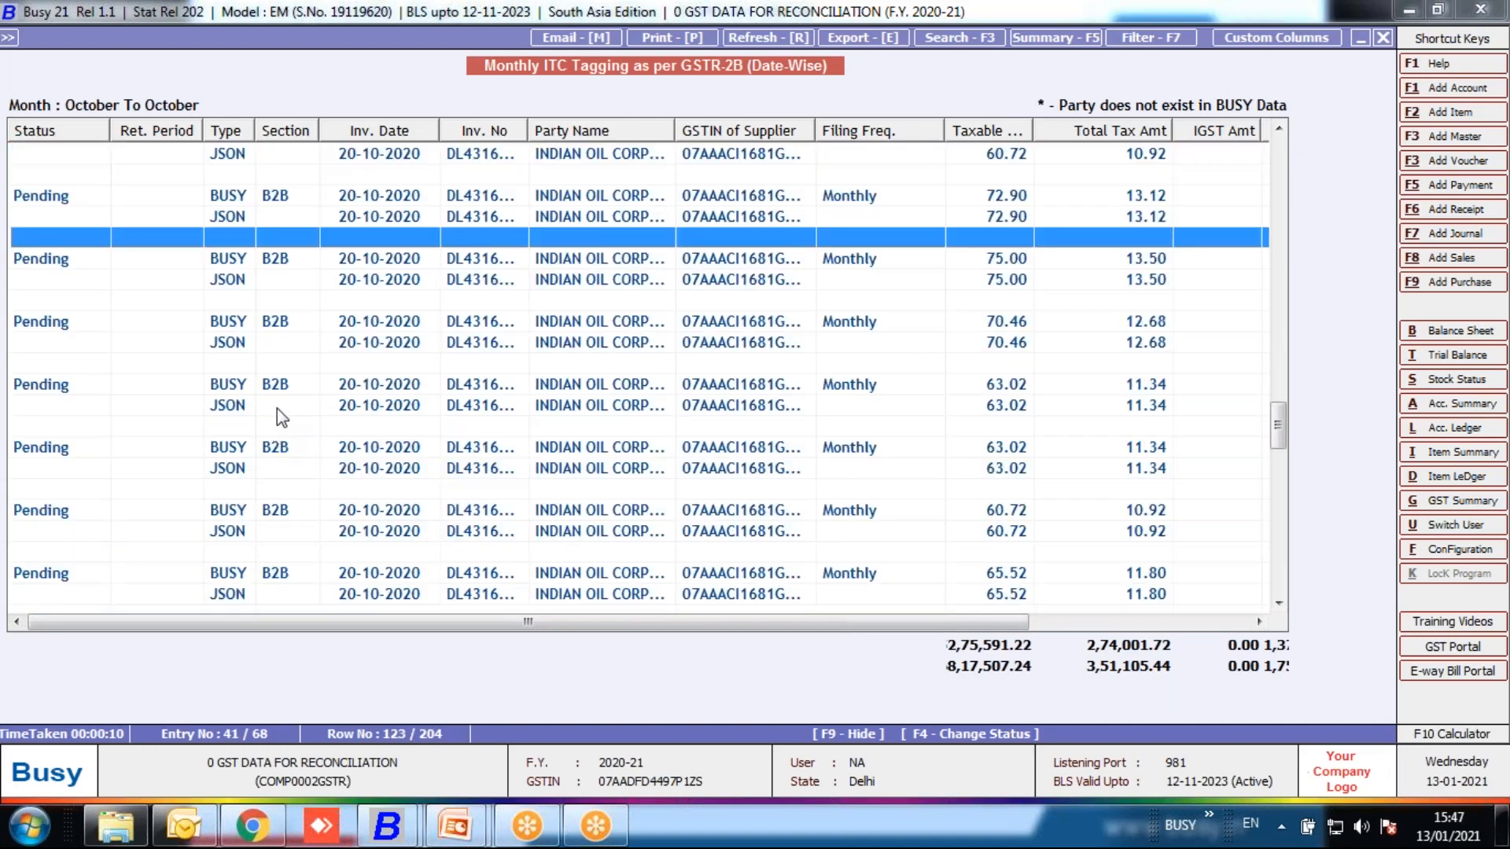
scroll(400, 360, up, 6)
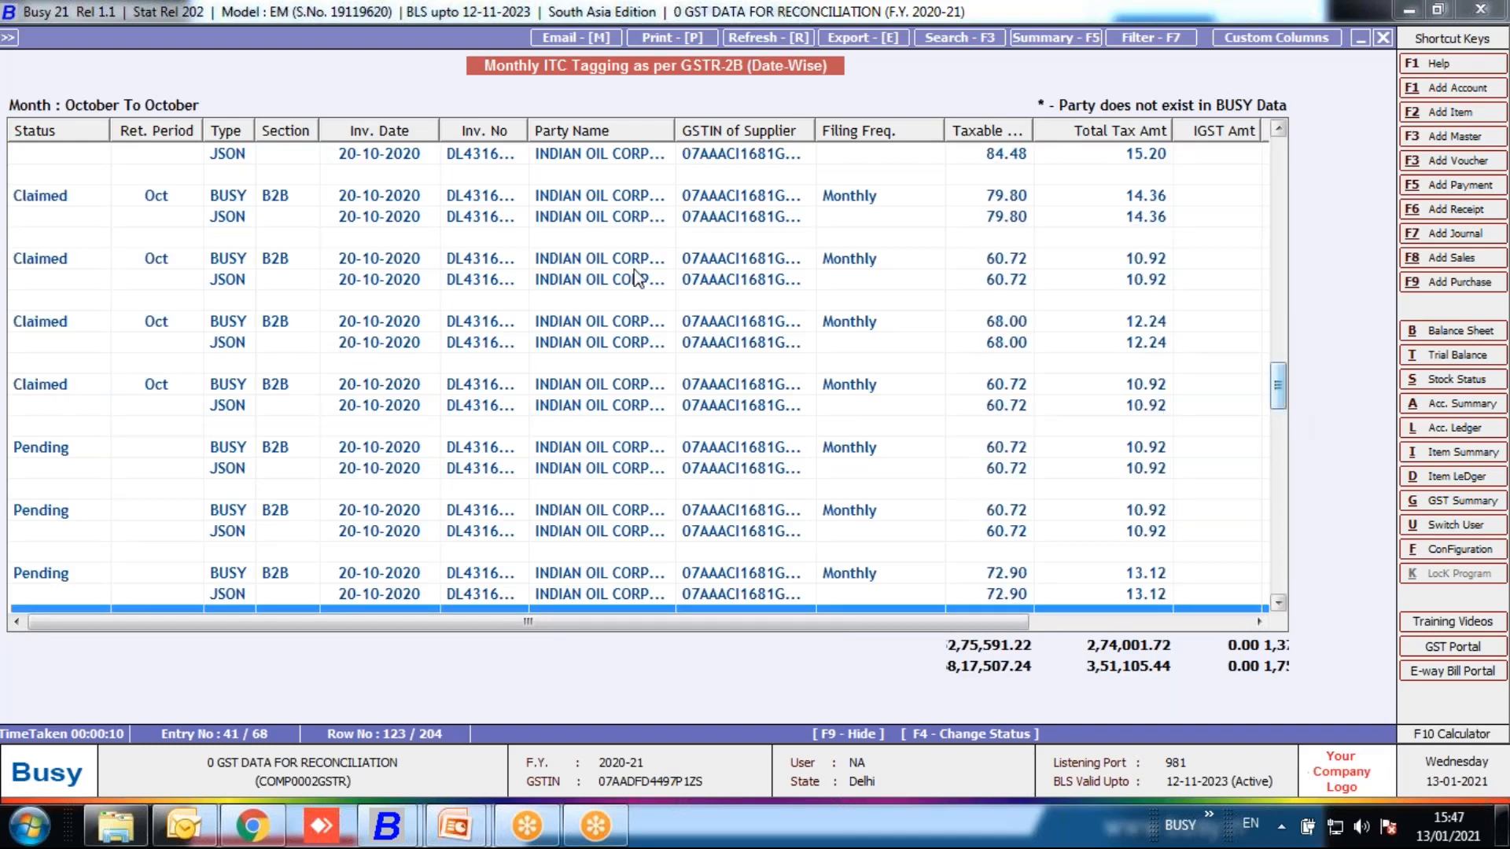
- Sort the tagging report by Status, review the claimed and pending vouchers, and close the report
click(67, 134)
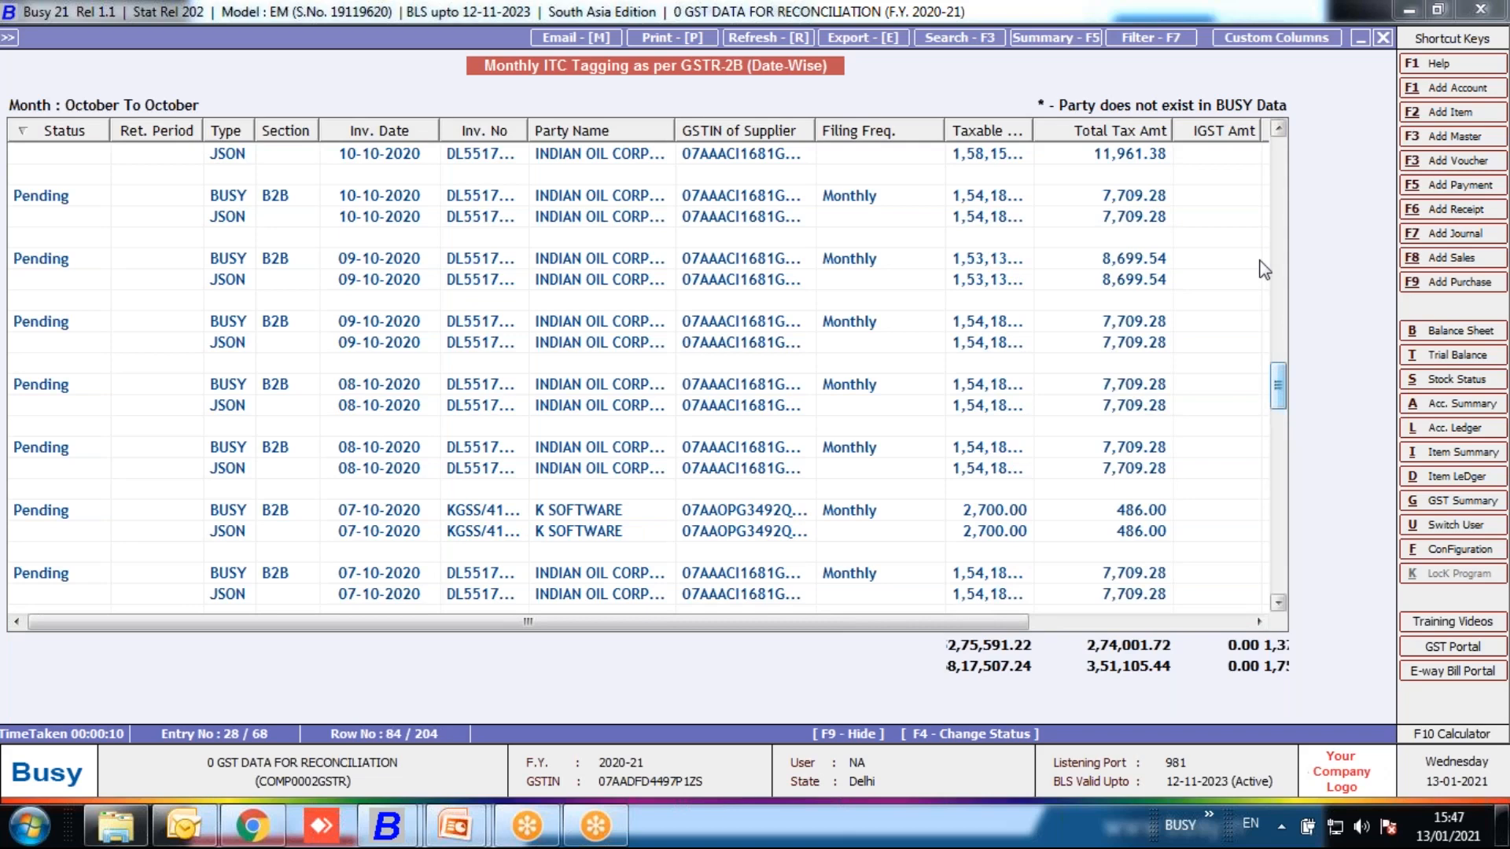
drag(1277, 379, 1277, 161)
click(59, 140)
click(62, 136)
scroll(389, 330, down, 10)
key(Escape)
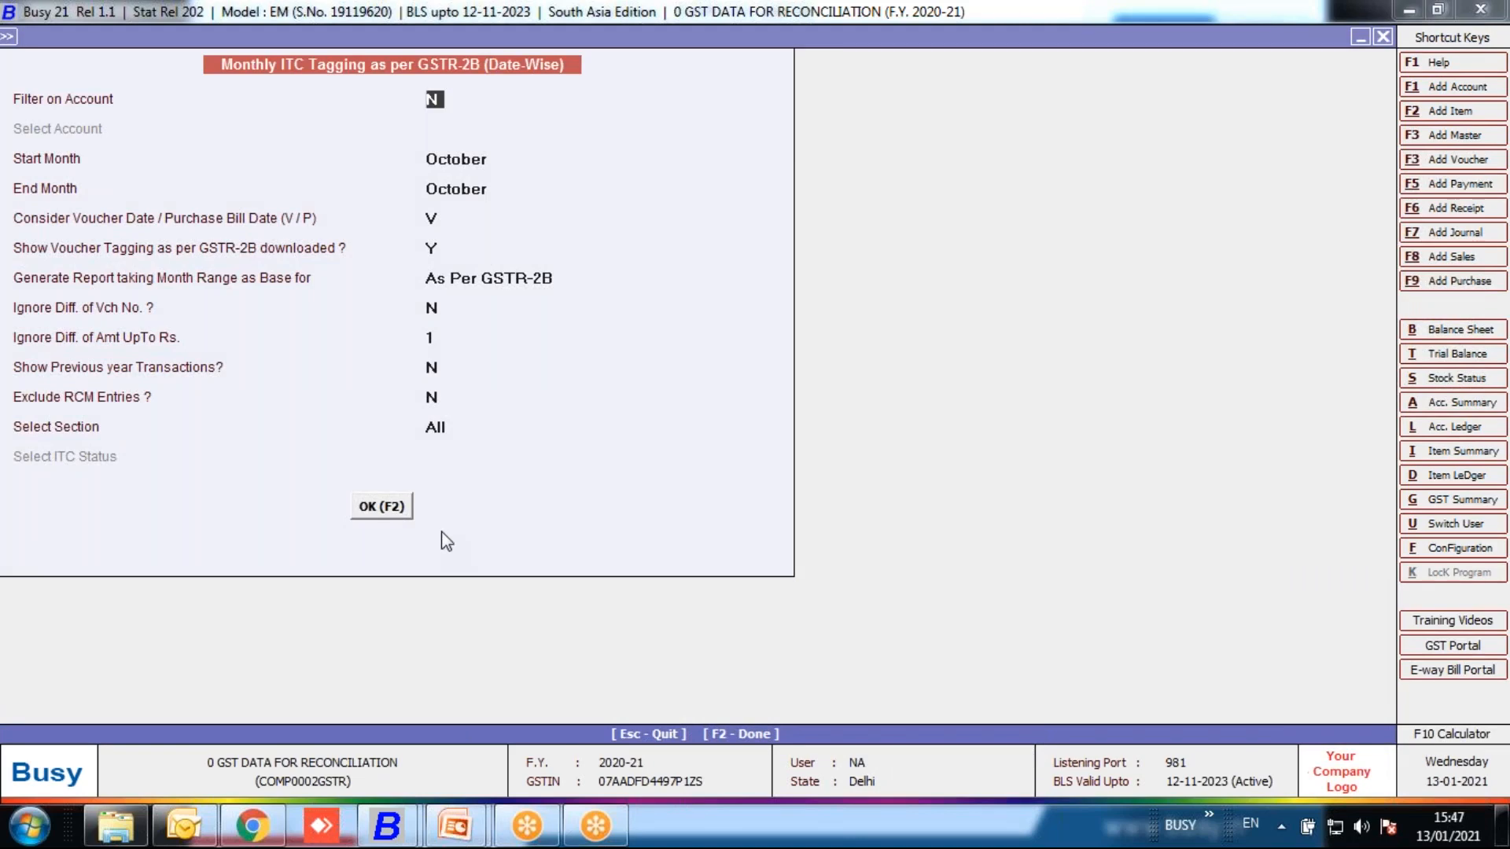
key(Escape)
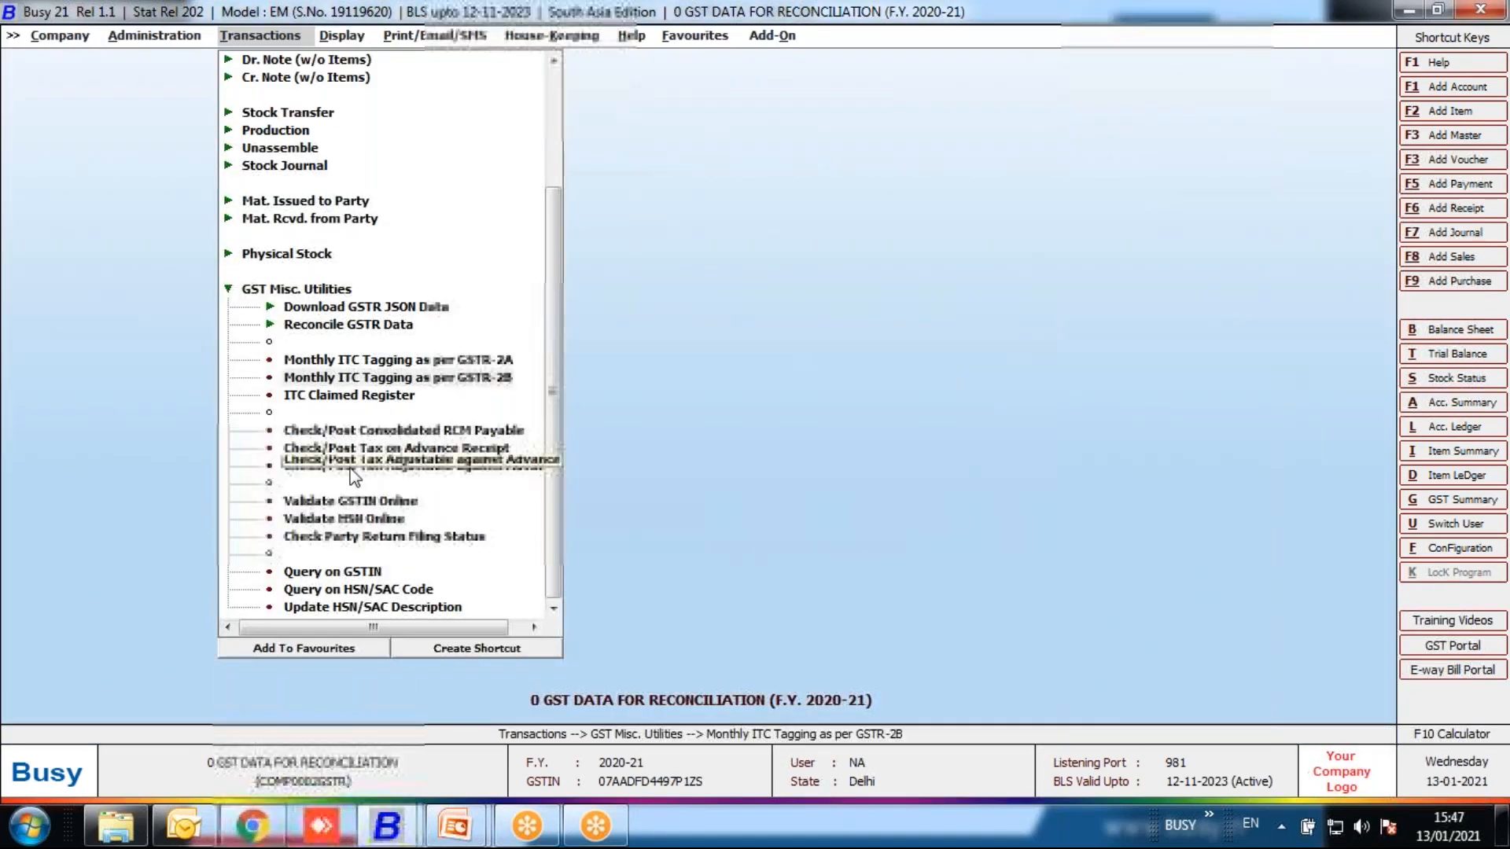
- Generate the date-wise ITC Claimed Register for October to October, covering all sections and ITC status Claimed, and close it after review
click(323, 399)
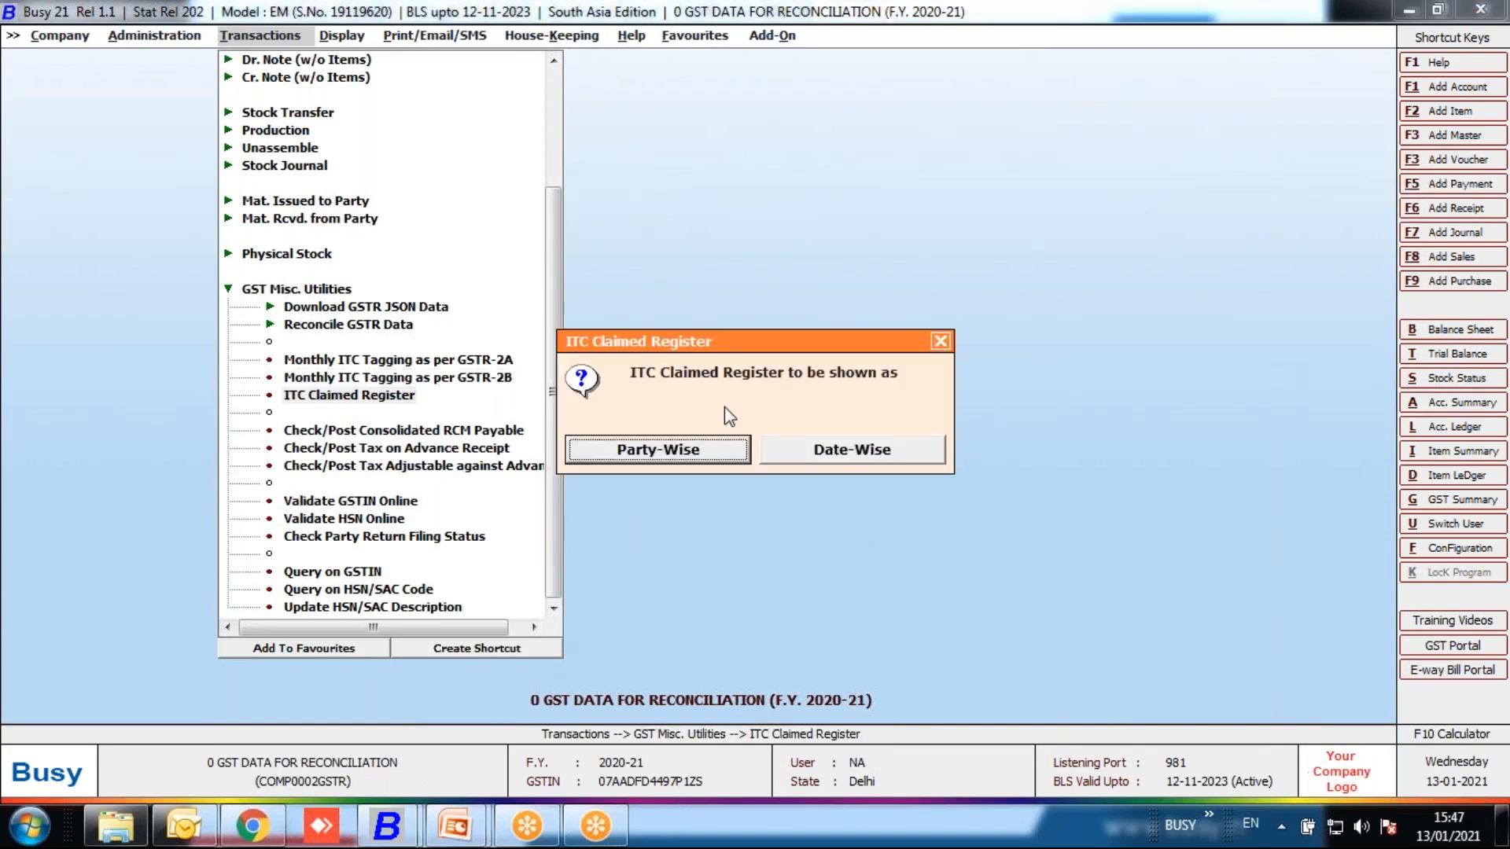
click(863, 454)
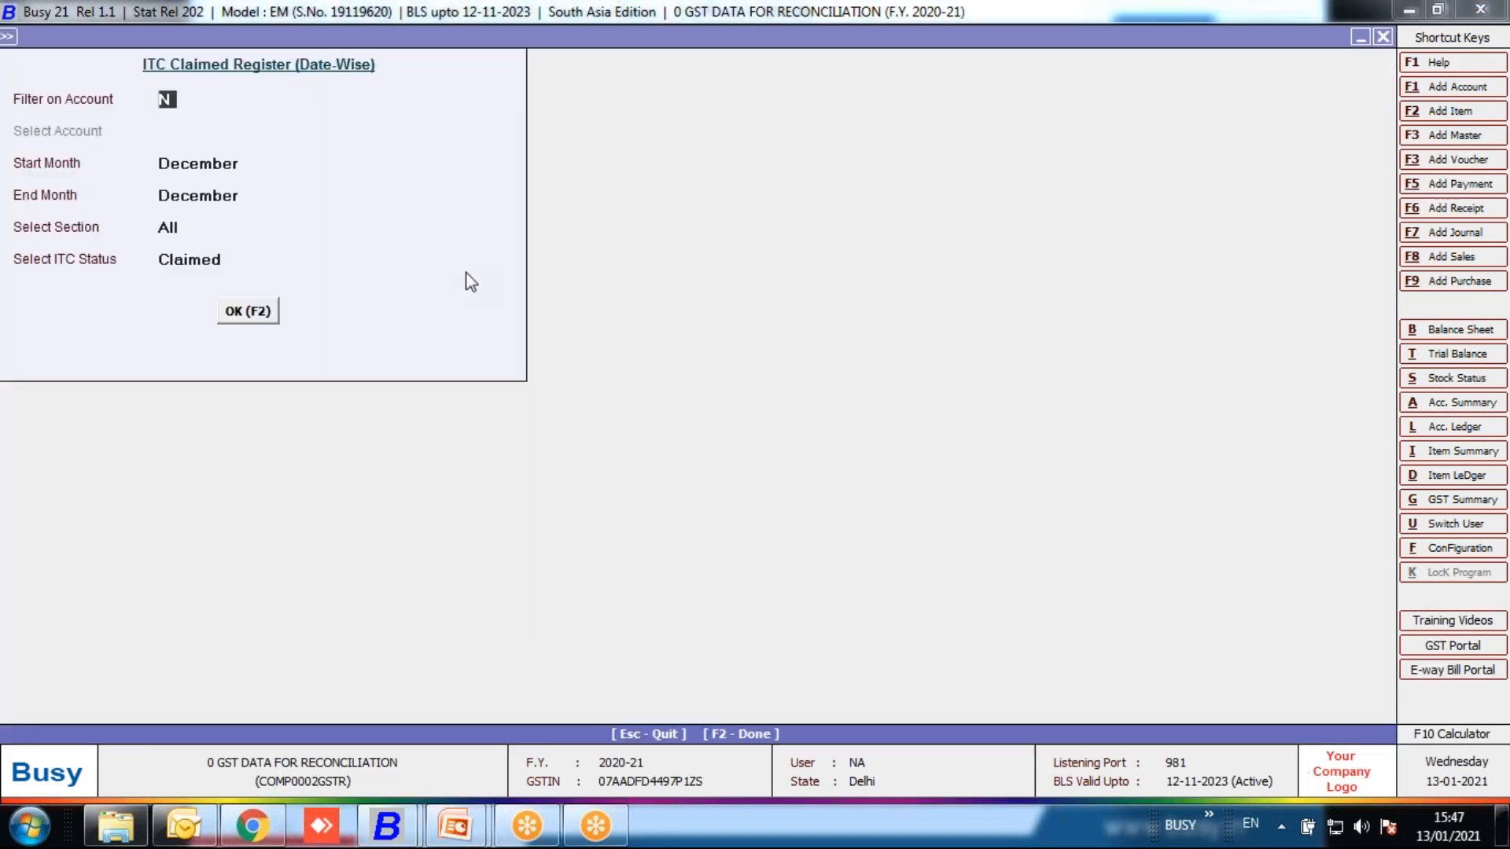
key(Return)
text(oct)
key(Return)
text(oct)
key(Return)
key(Return)
key(Return)
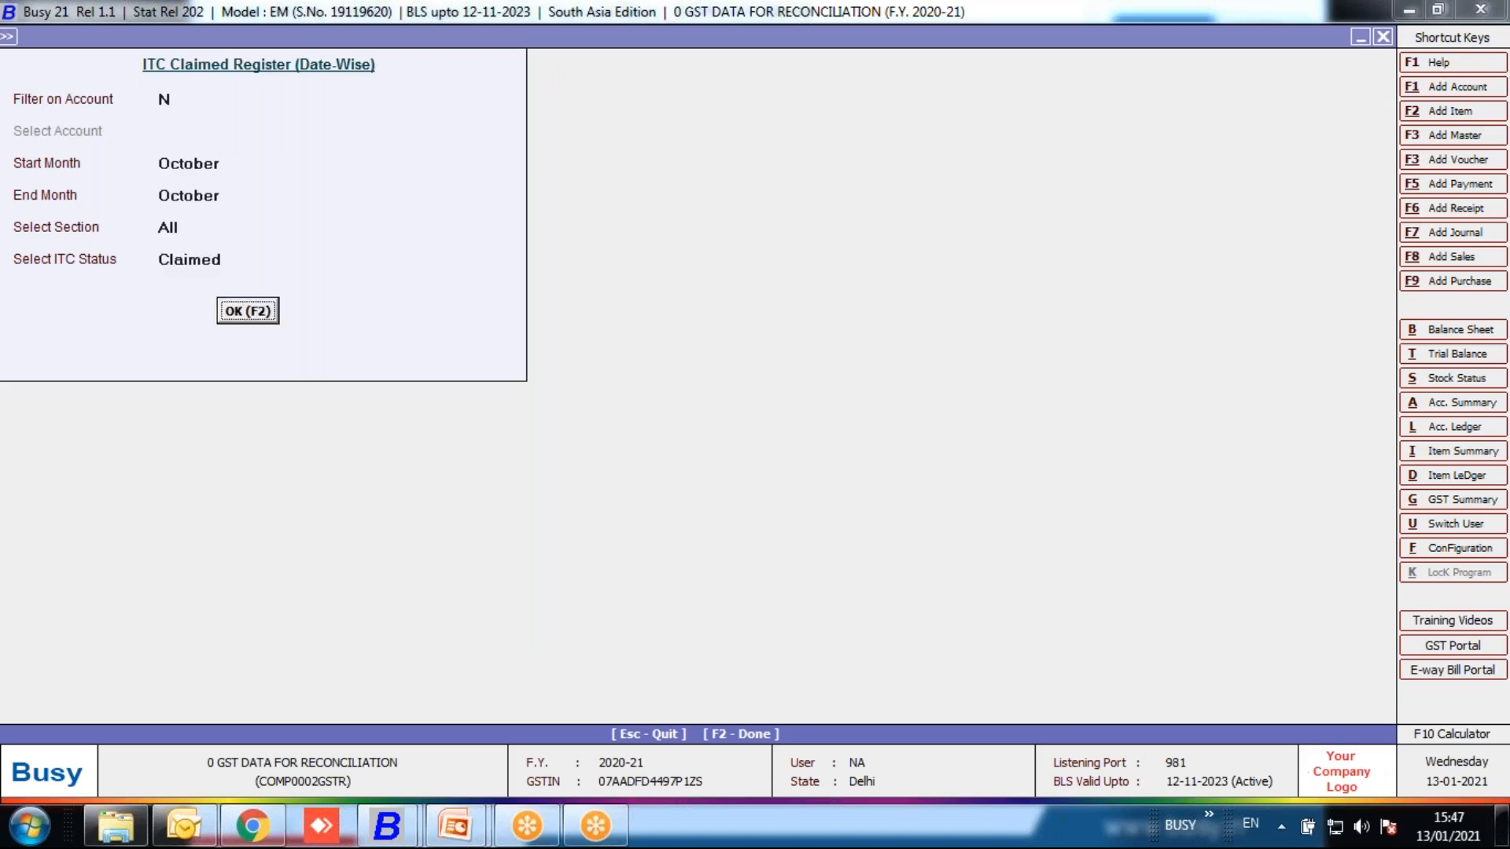
key(Return)
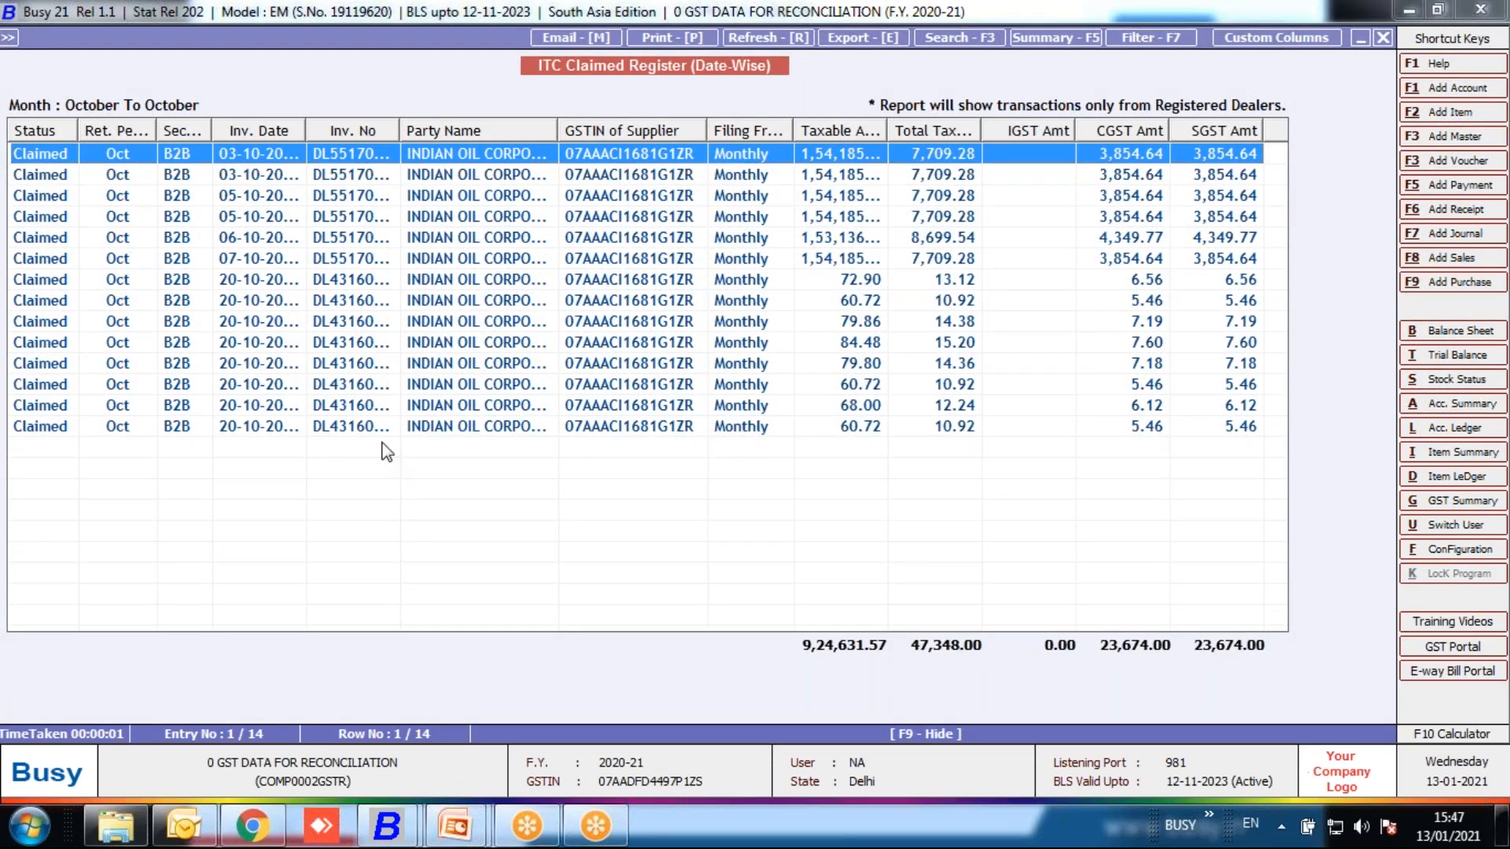
key(Escape)
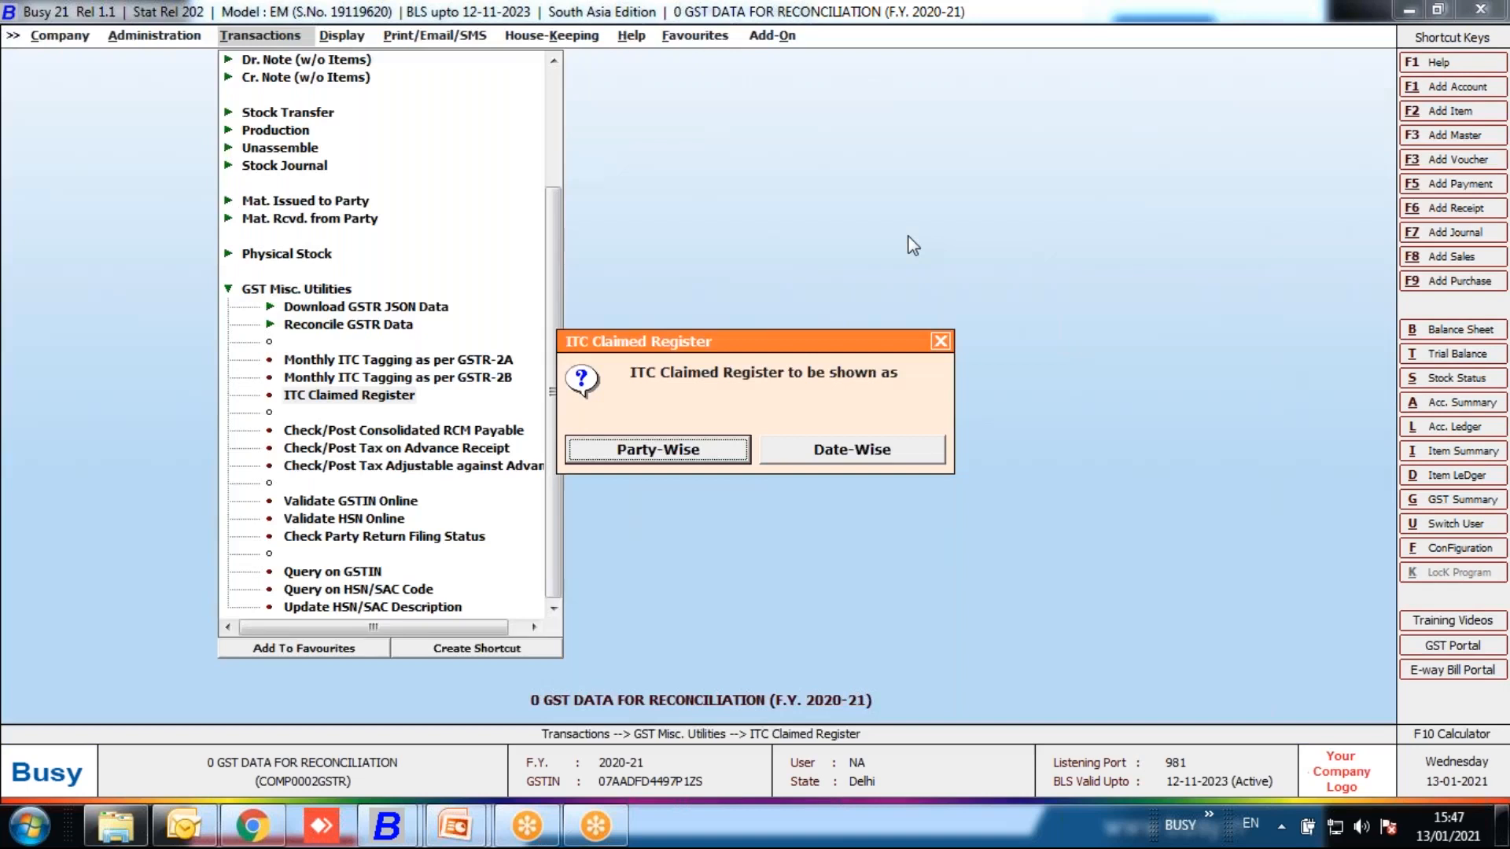
key(Escape)
key(Escape)
- Open the GST Summary report options and set the period from 01-10-2020 to 31-10-2020
key(Right)
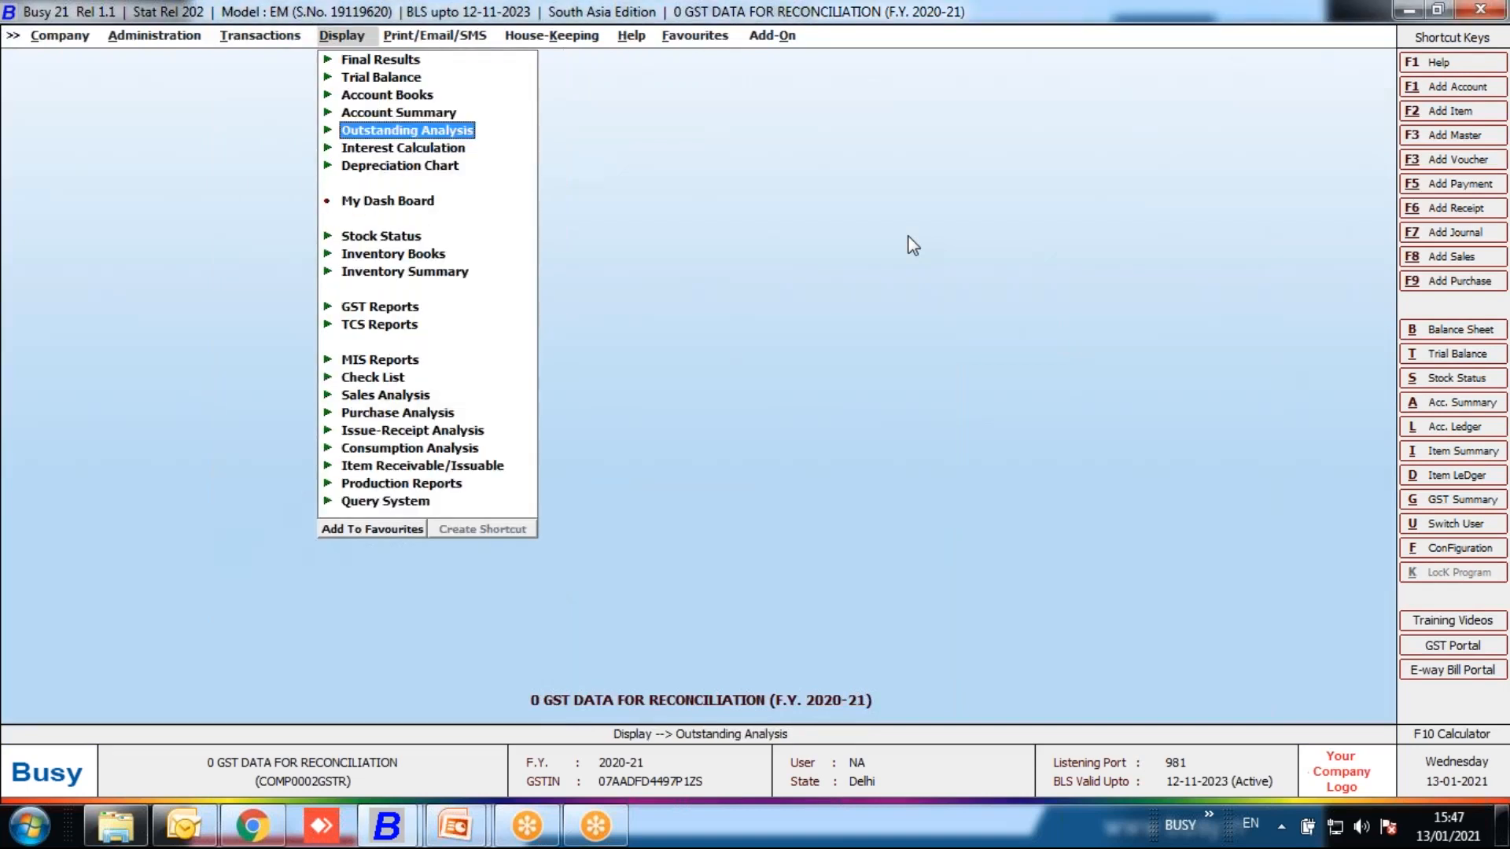
click(387, 309)
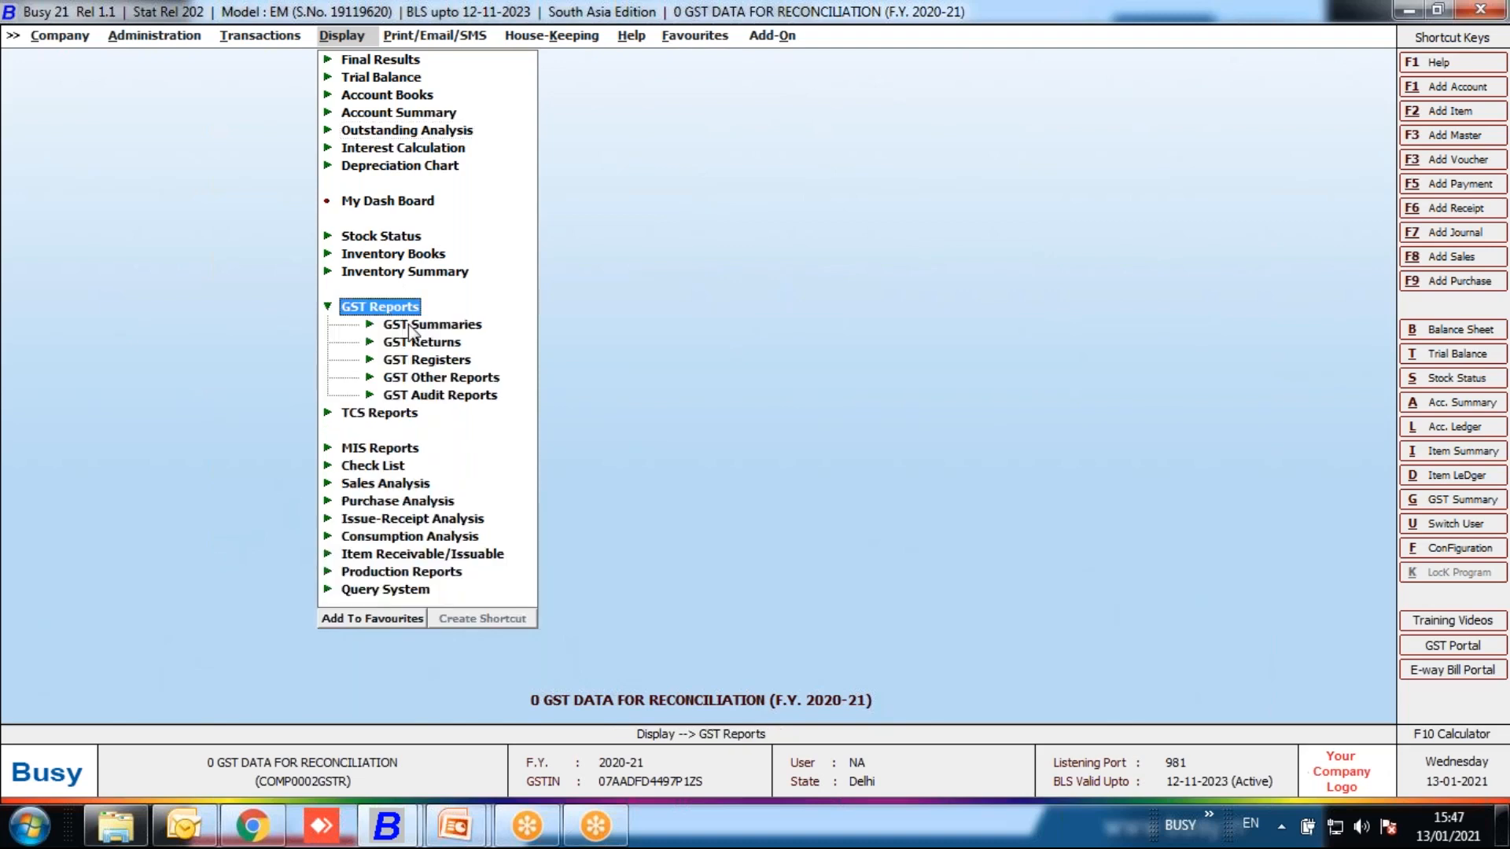
click(409, 325)
click(448, 342)
text(1.10)
key(Return)
text(31.10)
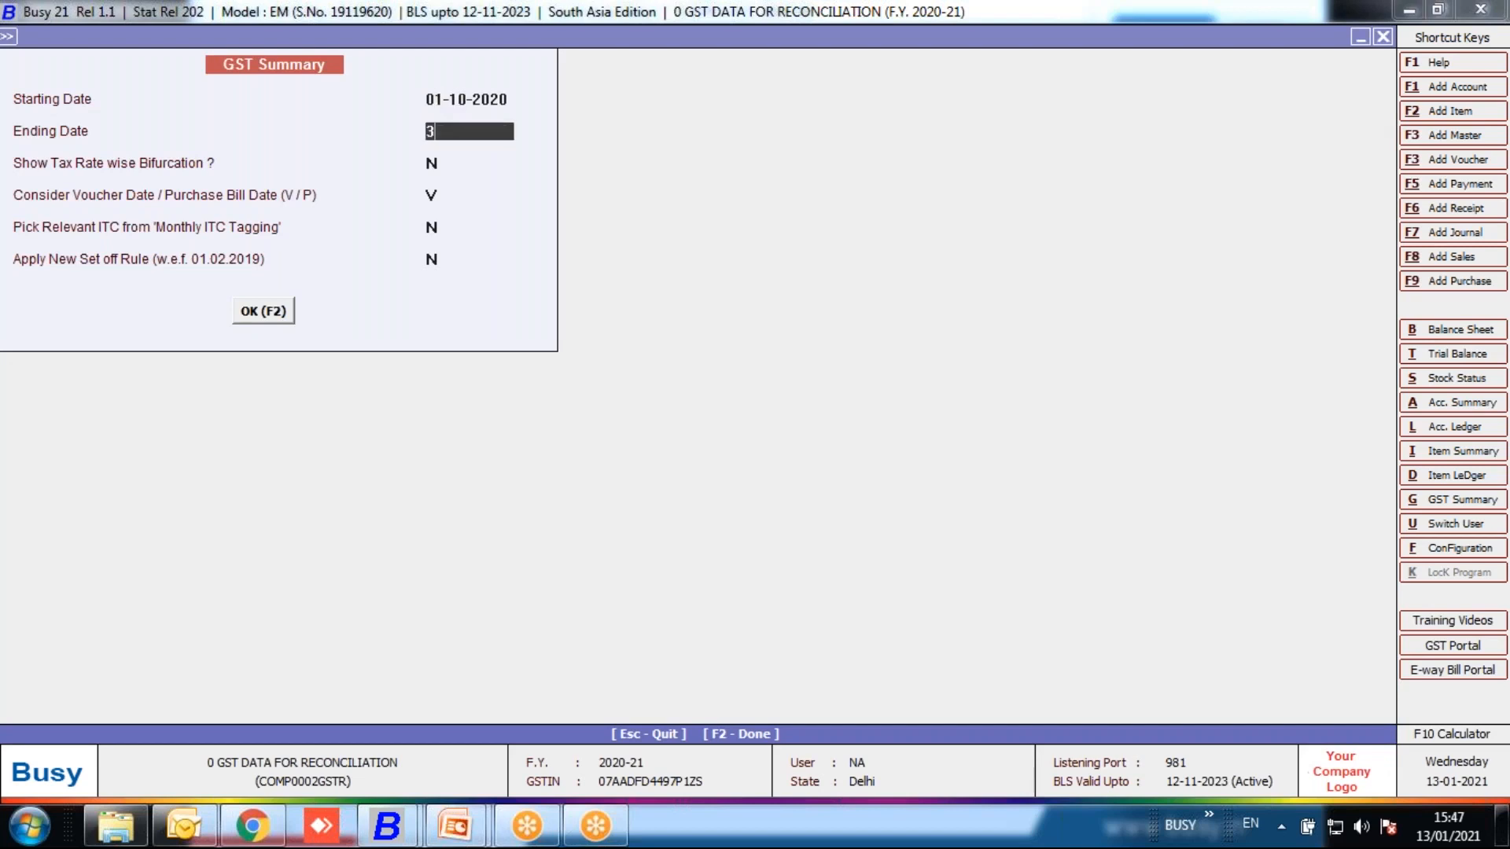
key(Return)
- Generate the GST Summary with relevant ITC from Monthly ITC Tagging kept at N, and examine the Input GST row
key(Return)
key(Return)
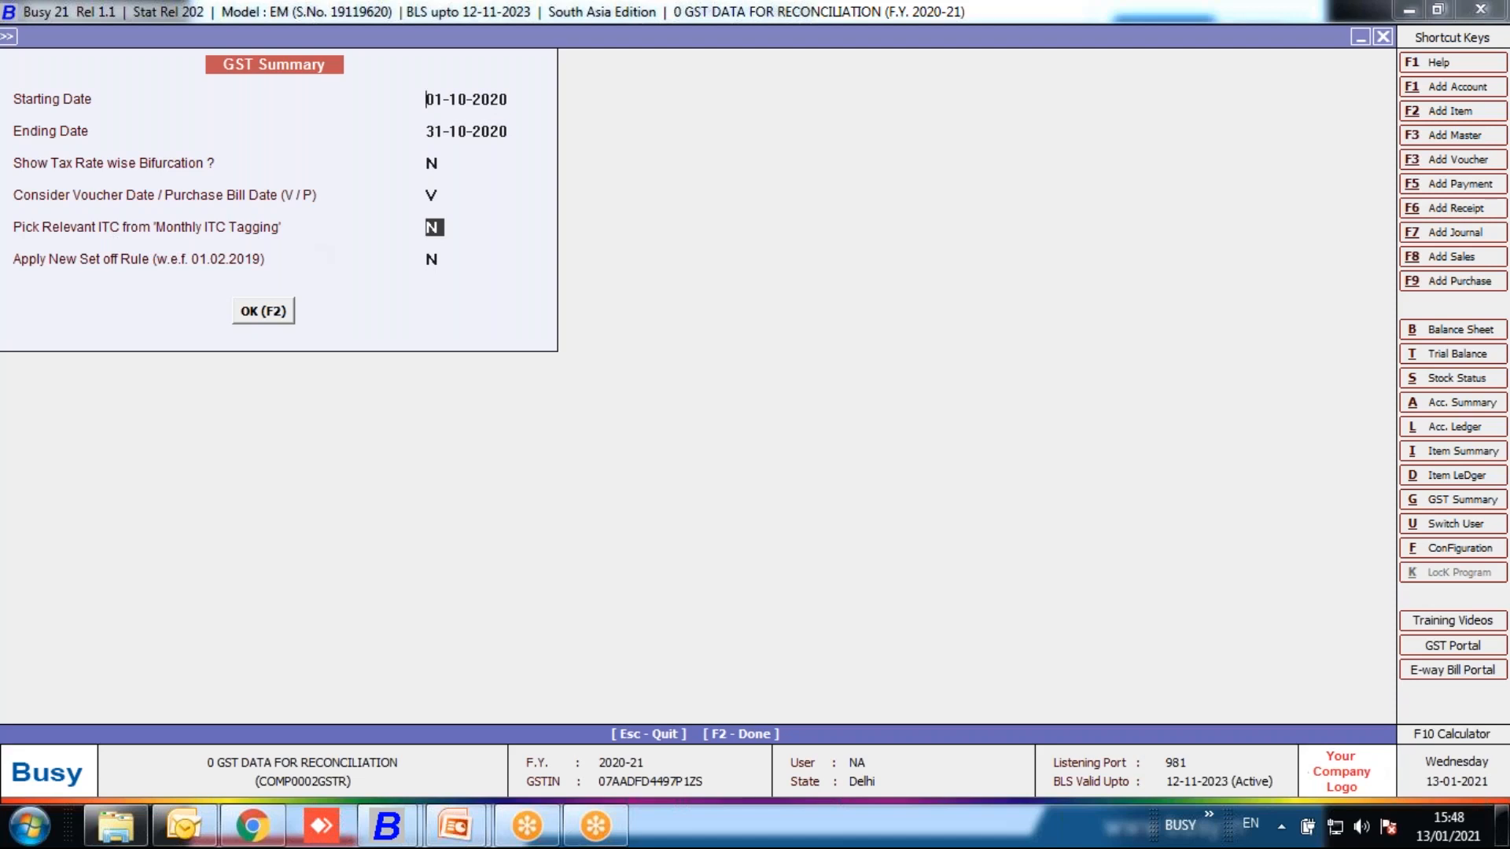
key(F2)
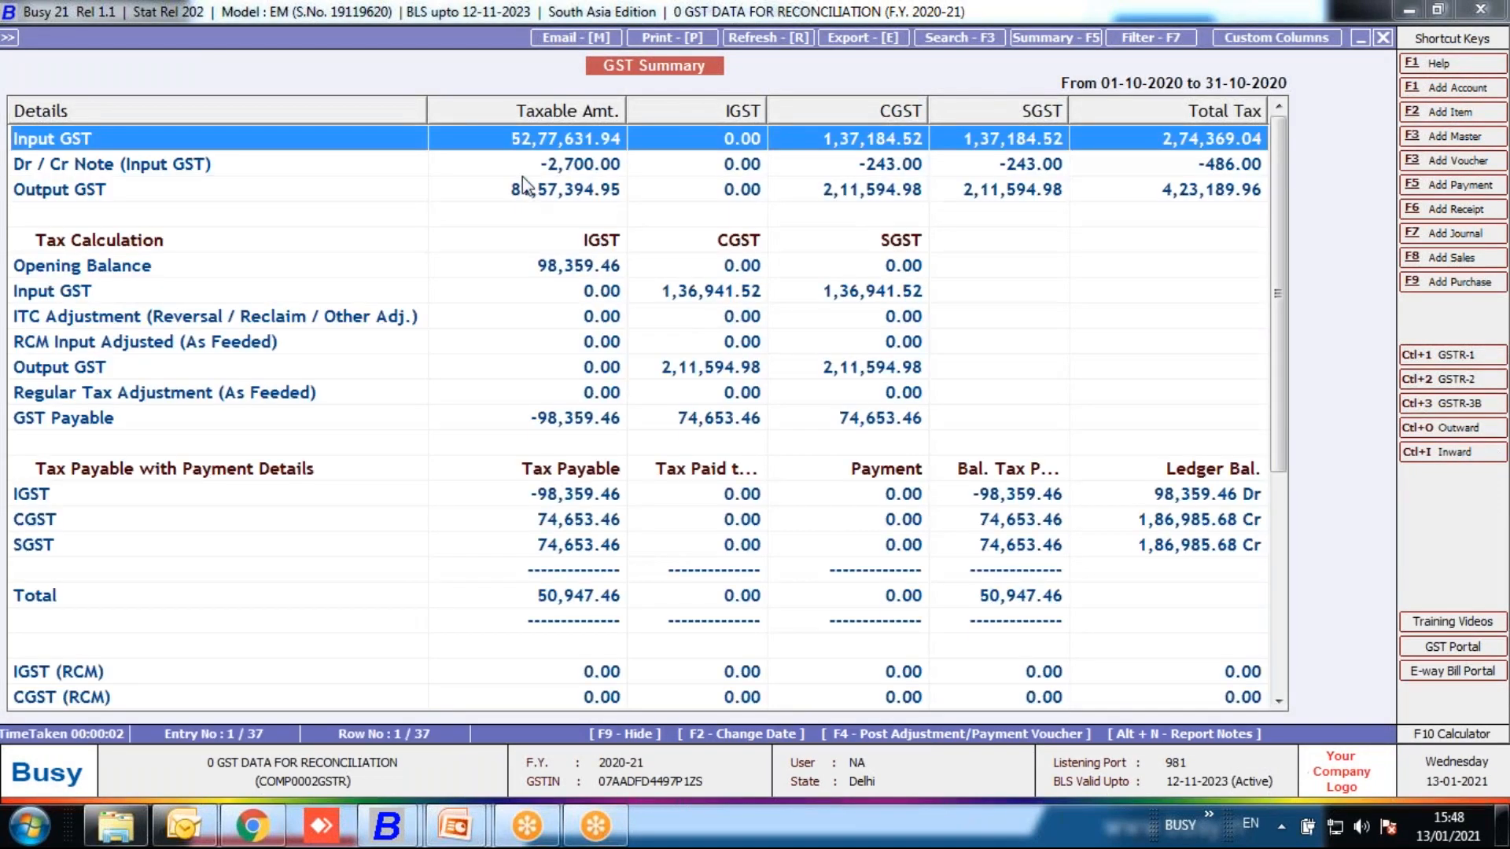
click(522, 178)
click(427, 137)
key(Escape)
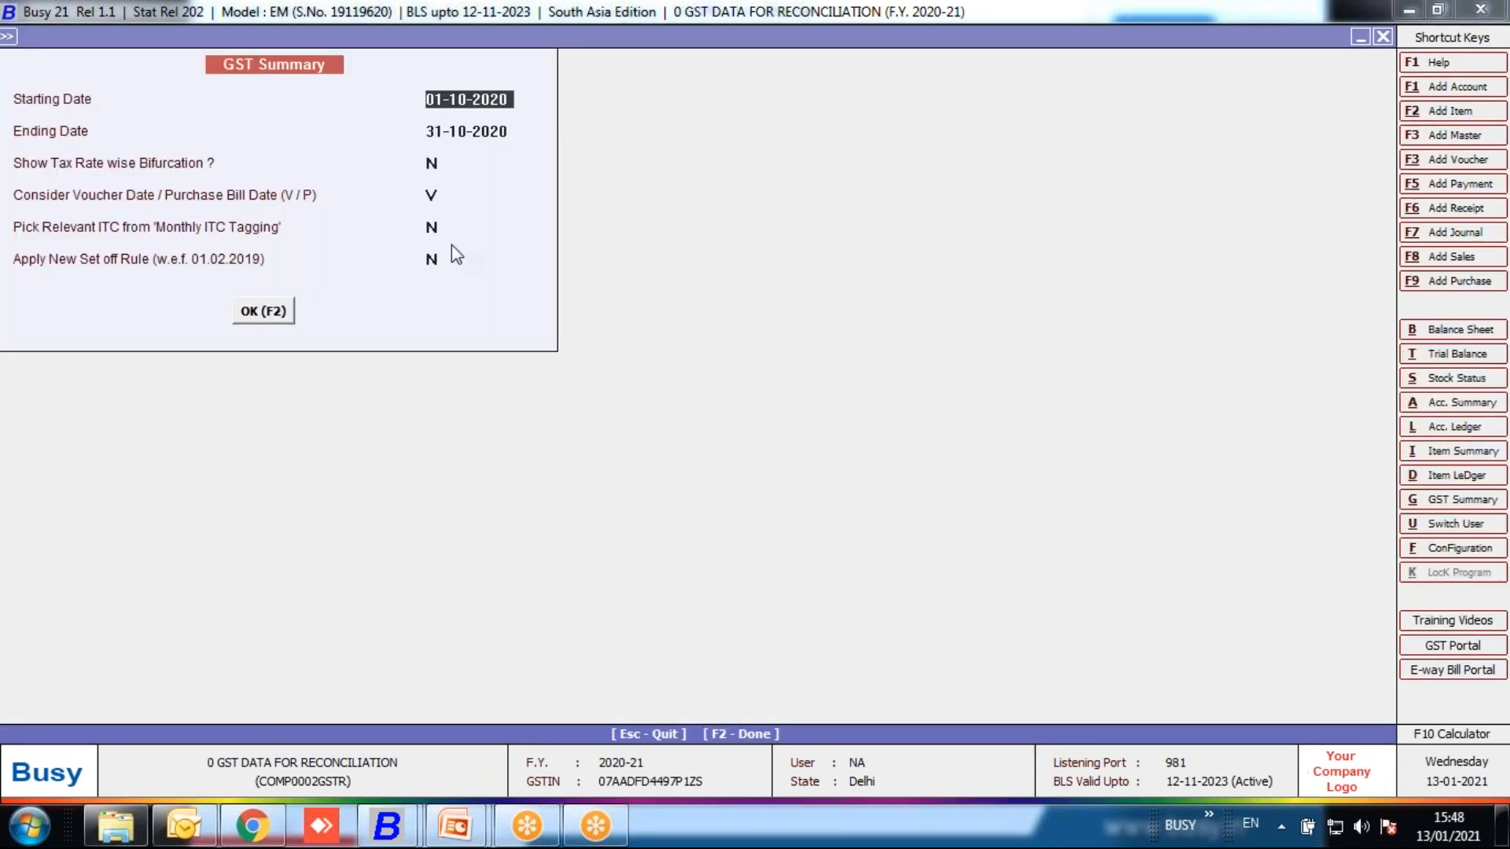
- Set picking relevant ITC from Monthly ITC Tagging to Y, regenerate the GST Summary, and examine the Input GST row
click(434, 228)
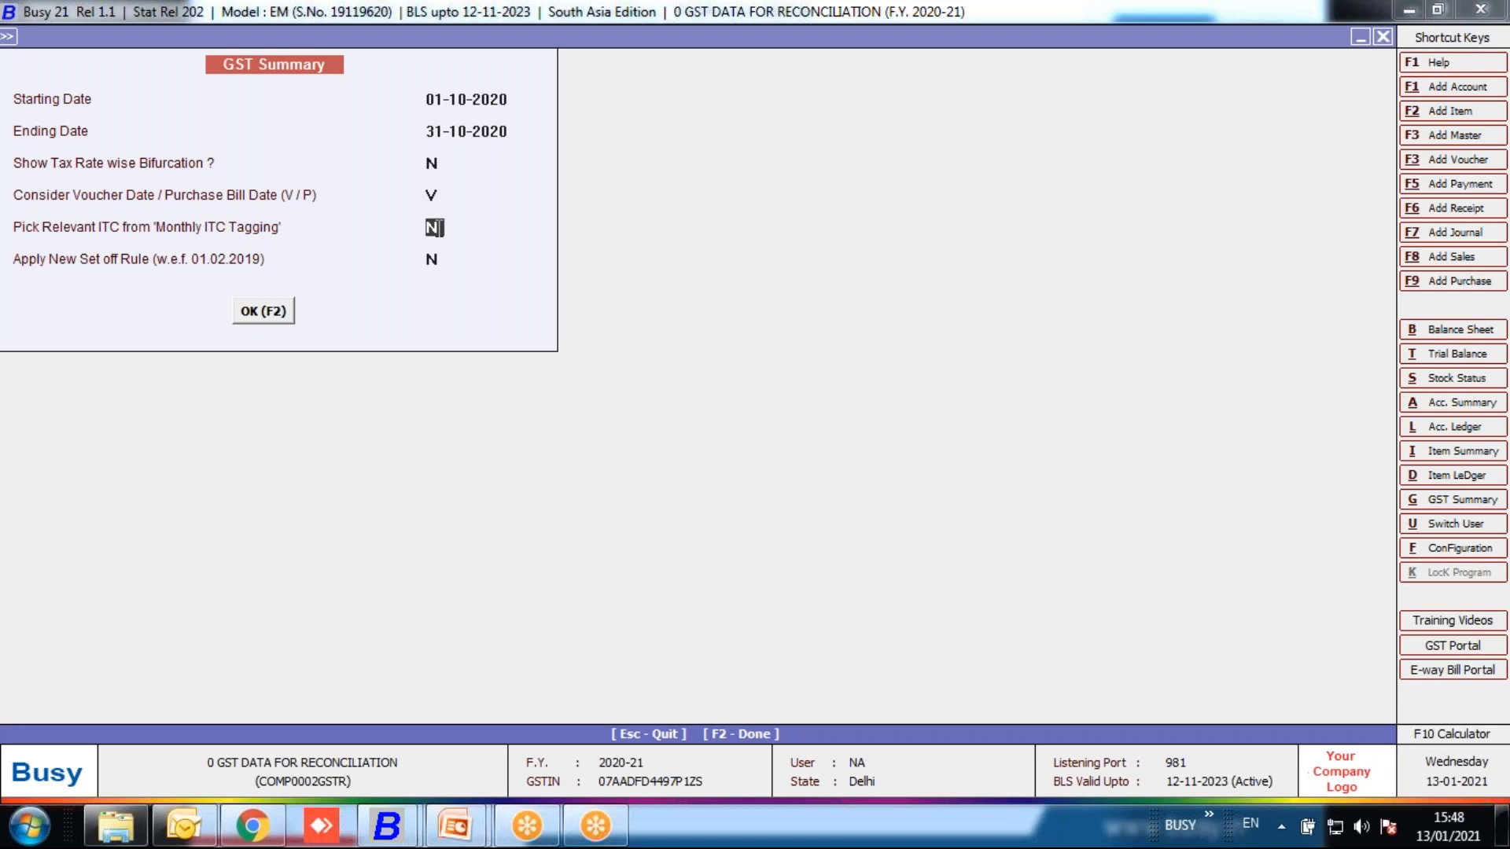
text(Y)
key(Return)
key(Return)
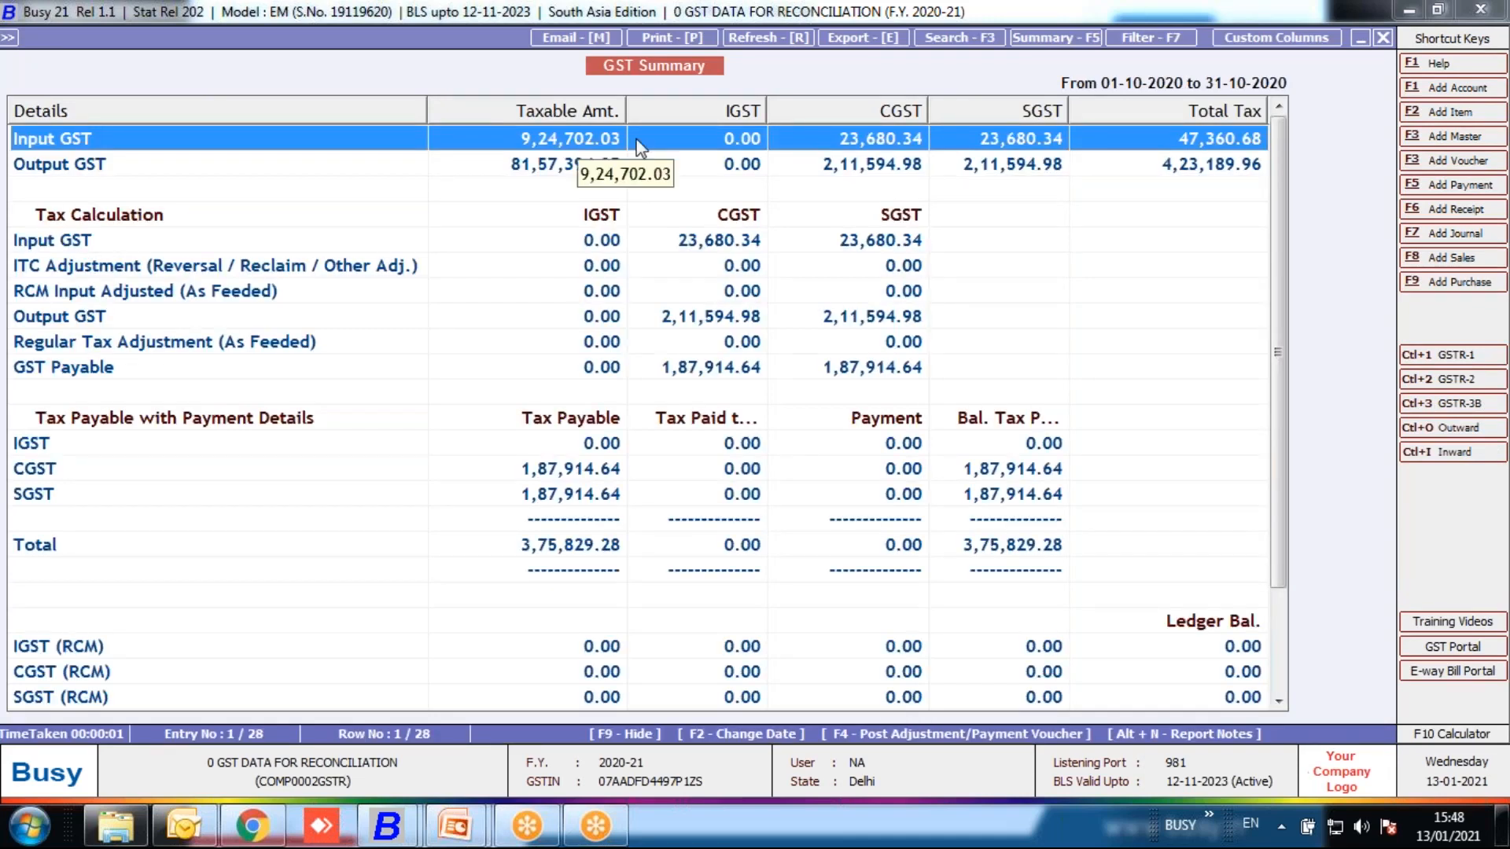
click(687, 156)
click(681, 140)
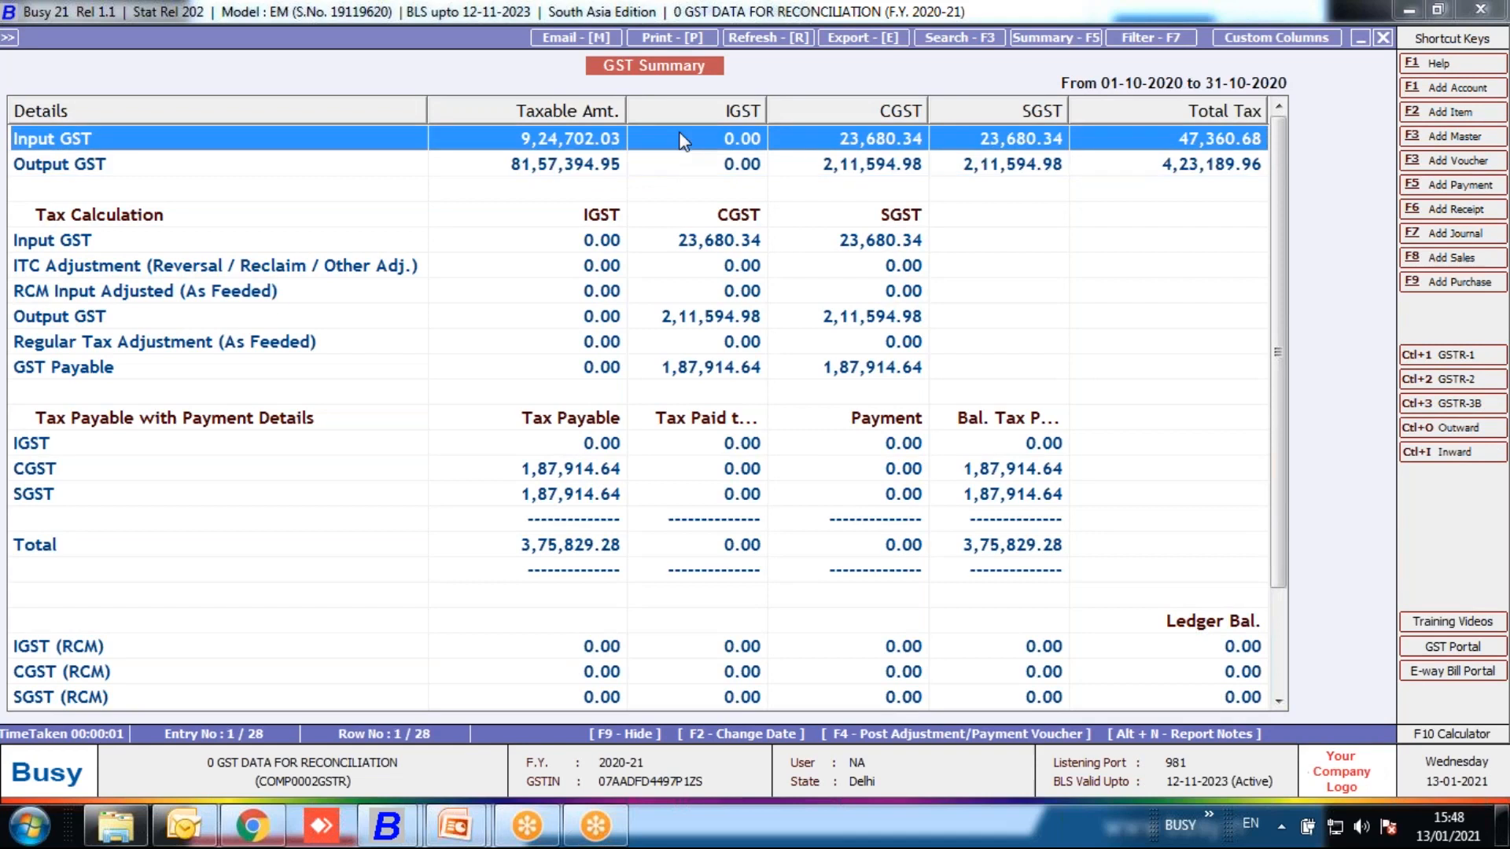
click(683, 167)
click(671, 141)
key(Escape)
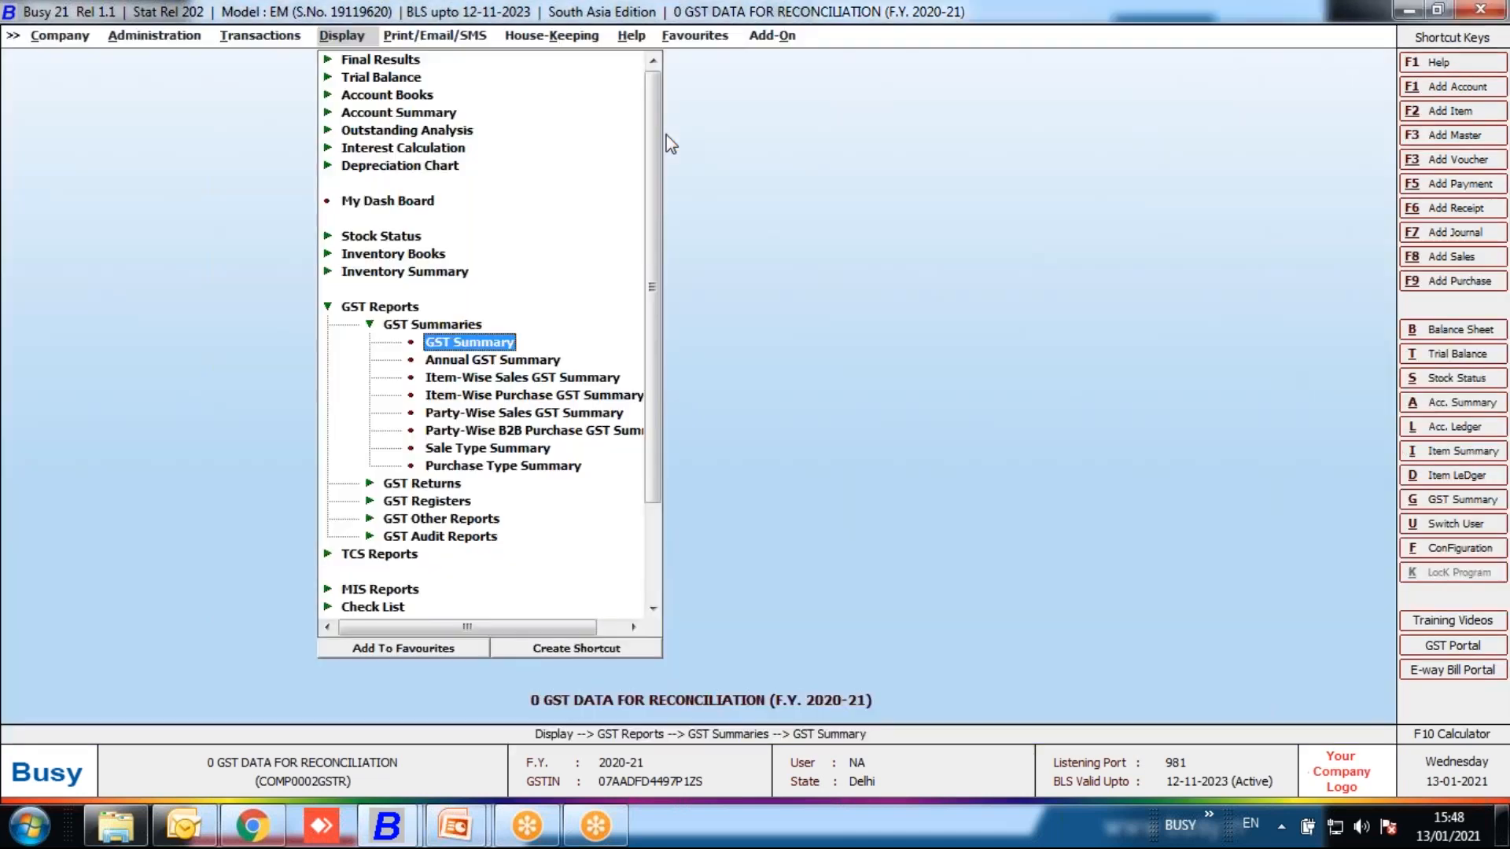
- Open the GSTR-3B return options and set the period from 01-10-2020 to 31-10-2020
key(Escape)
key(Down)
key(Down)
key(Up)
key(Right)
key(Down)
key(Down)
key(Down)
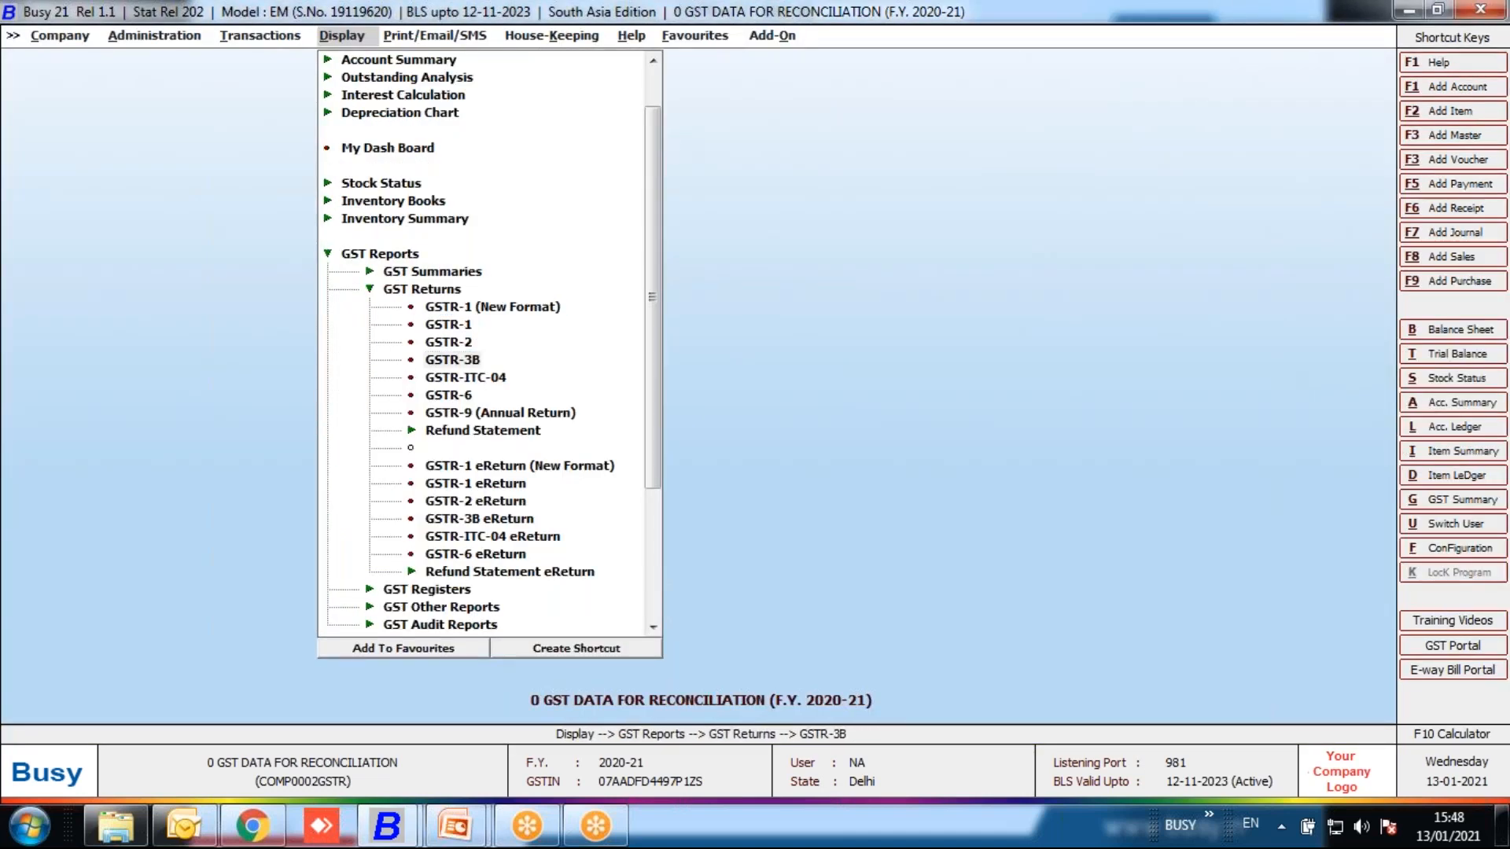
key(Return)
text(01-10-2020)
key(Return)
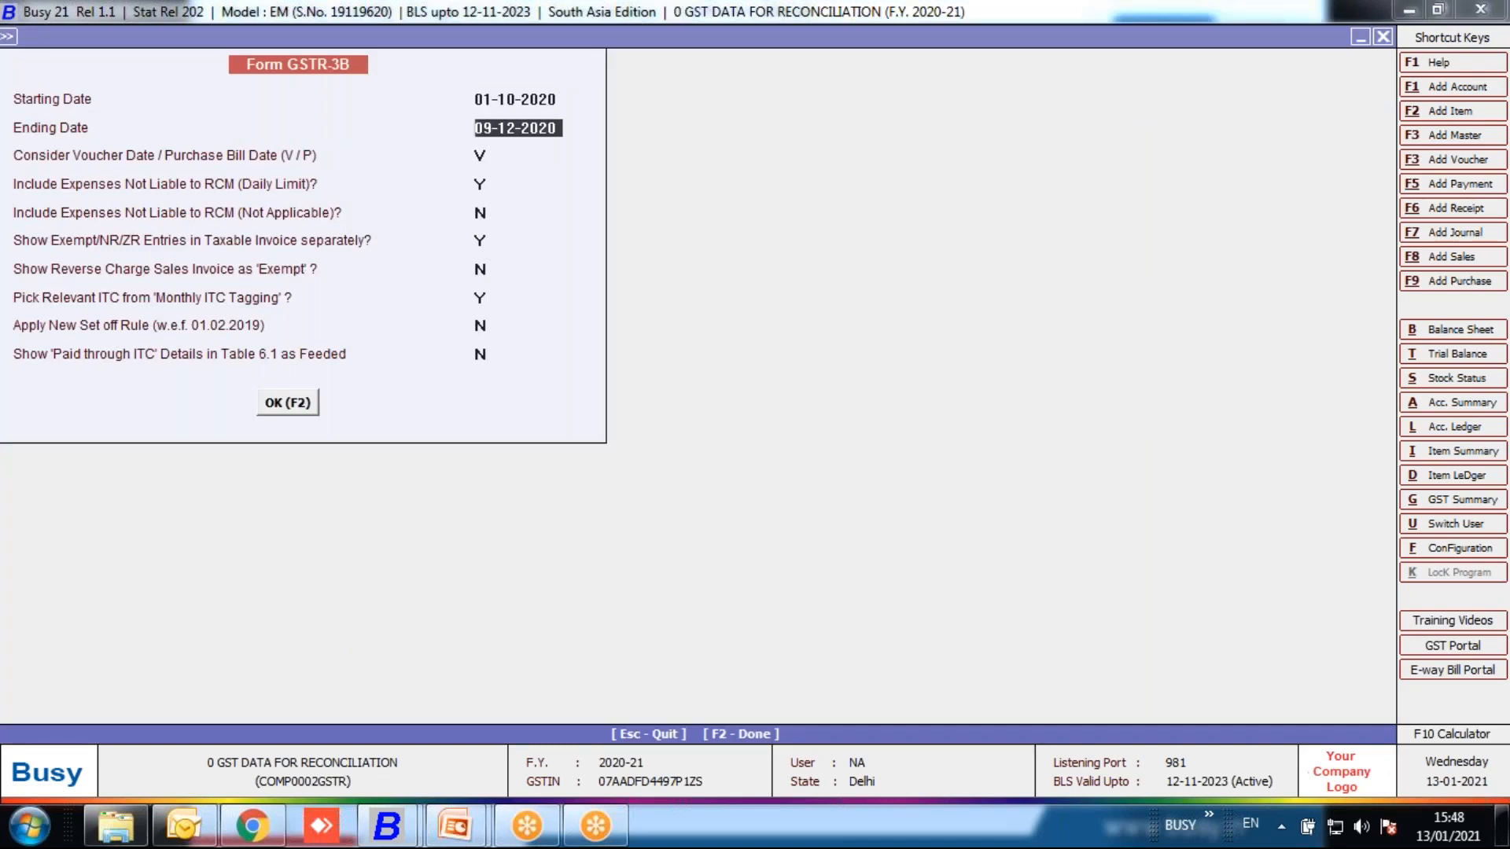
text(31)
key(Return)
- Generate Form GSTR-3B with relevant ITC picked from Monthly ITC Tagging, review it through the payment of tax table, and close it
key(Return)
key(Return)
key(Return)
key(Return)
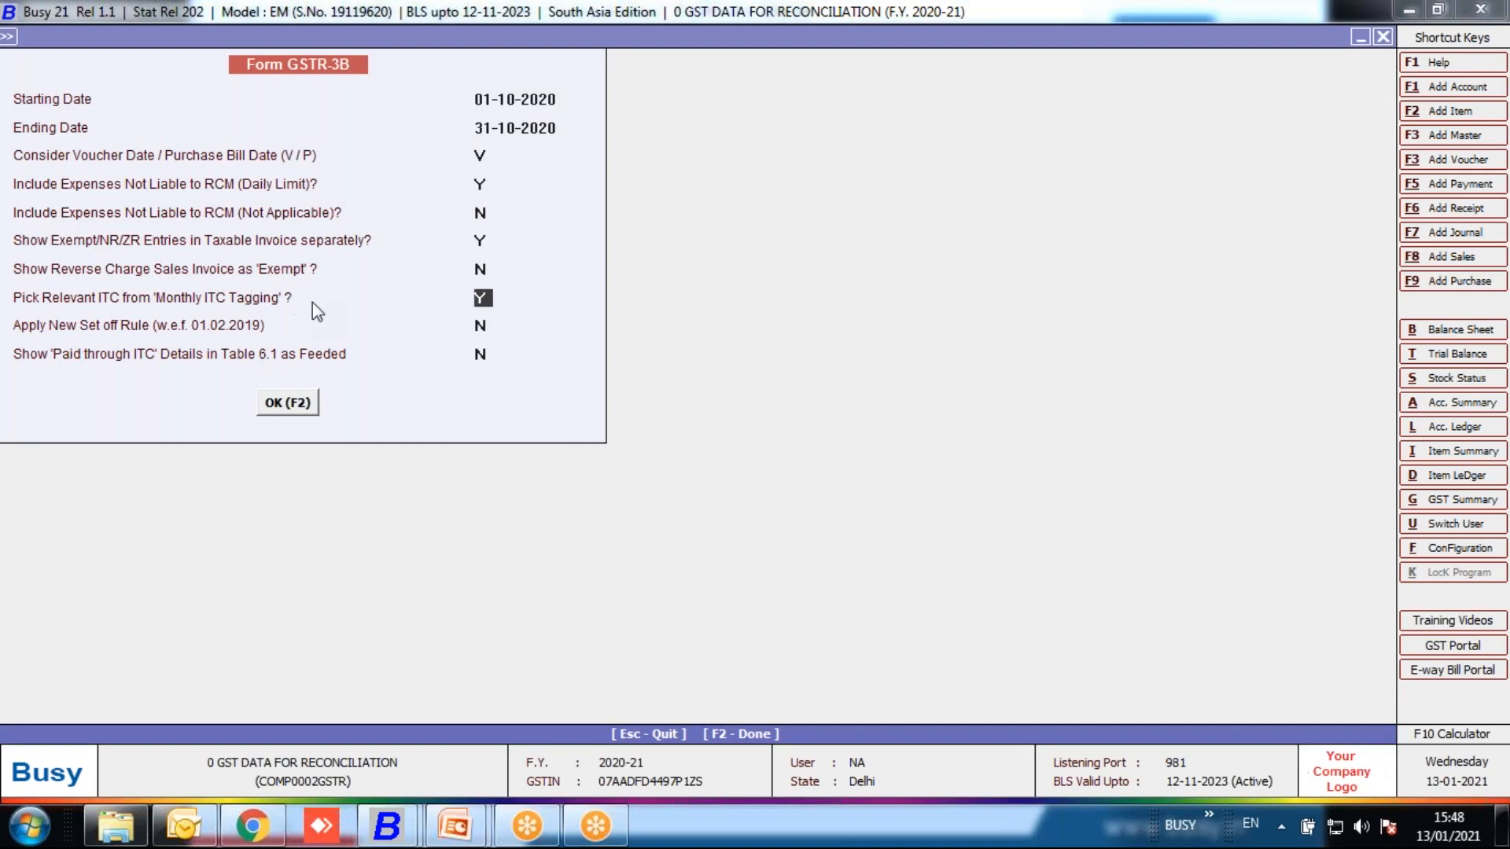
click(276, 412)
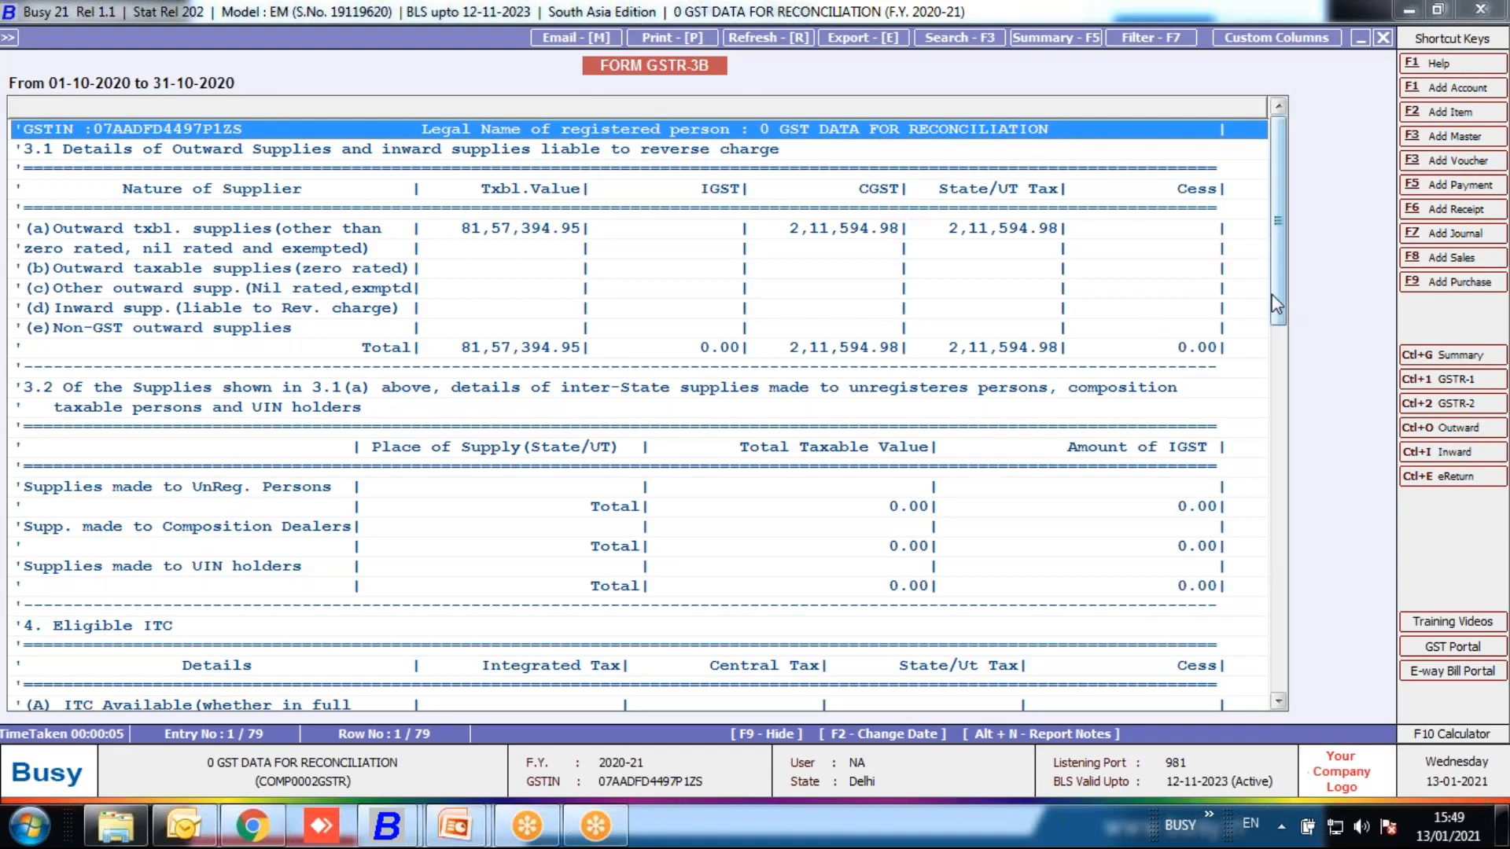
scroll(1276, 420, down, 1)
scroll(1276, 420, down, 10)
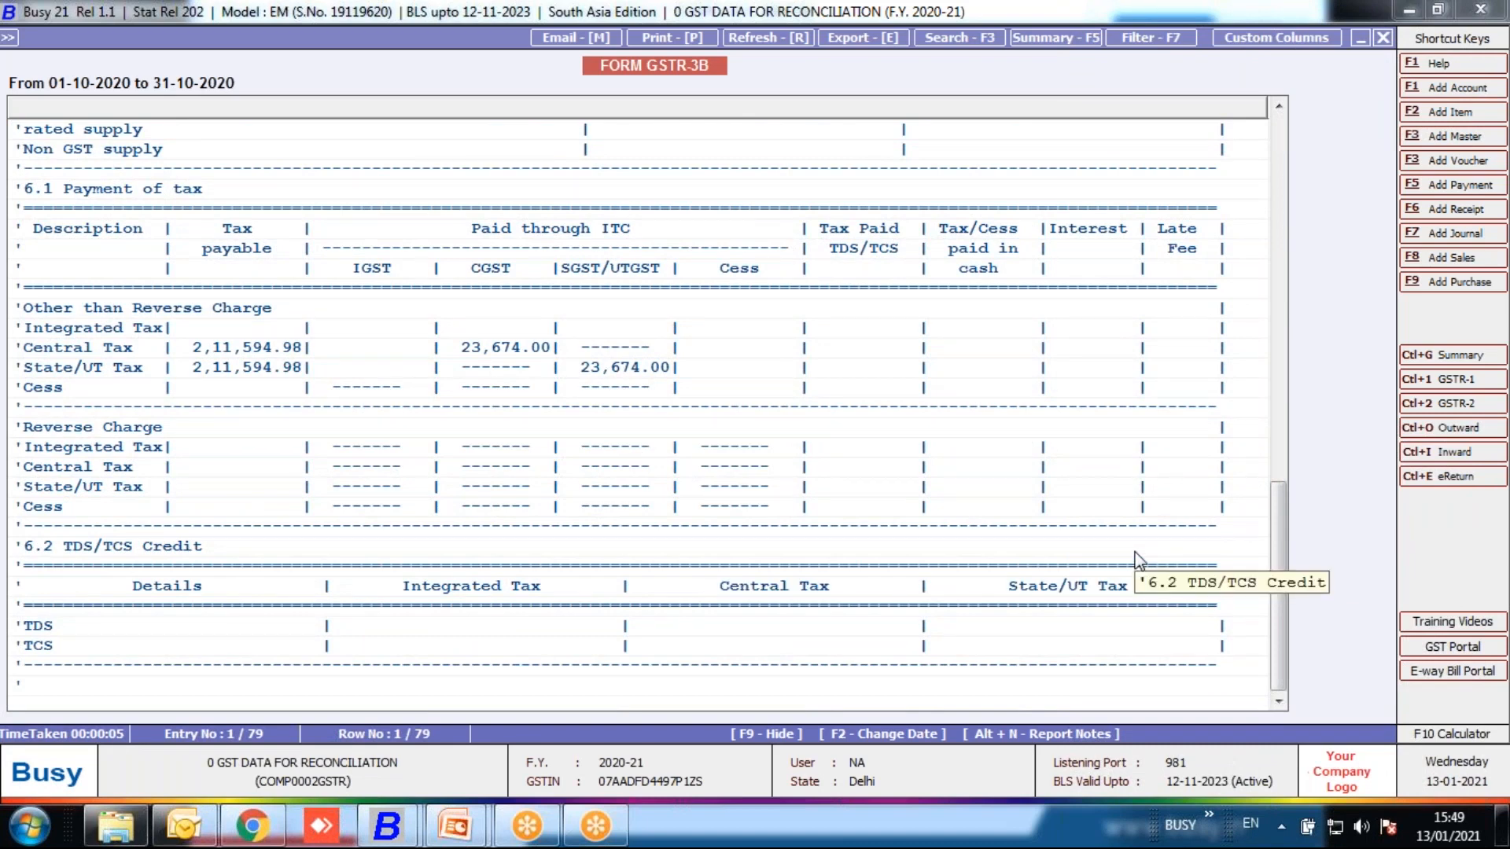
key(Escape)
key(Escape)
key(Escape)
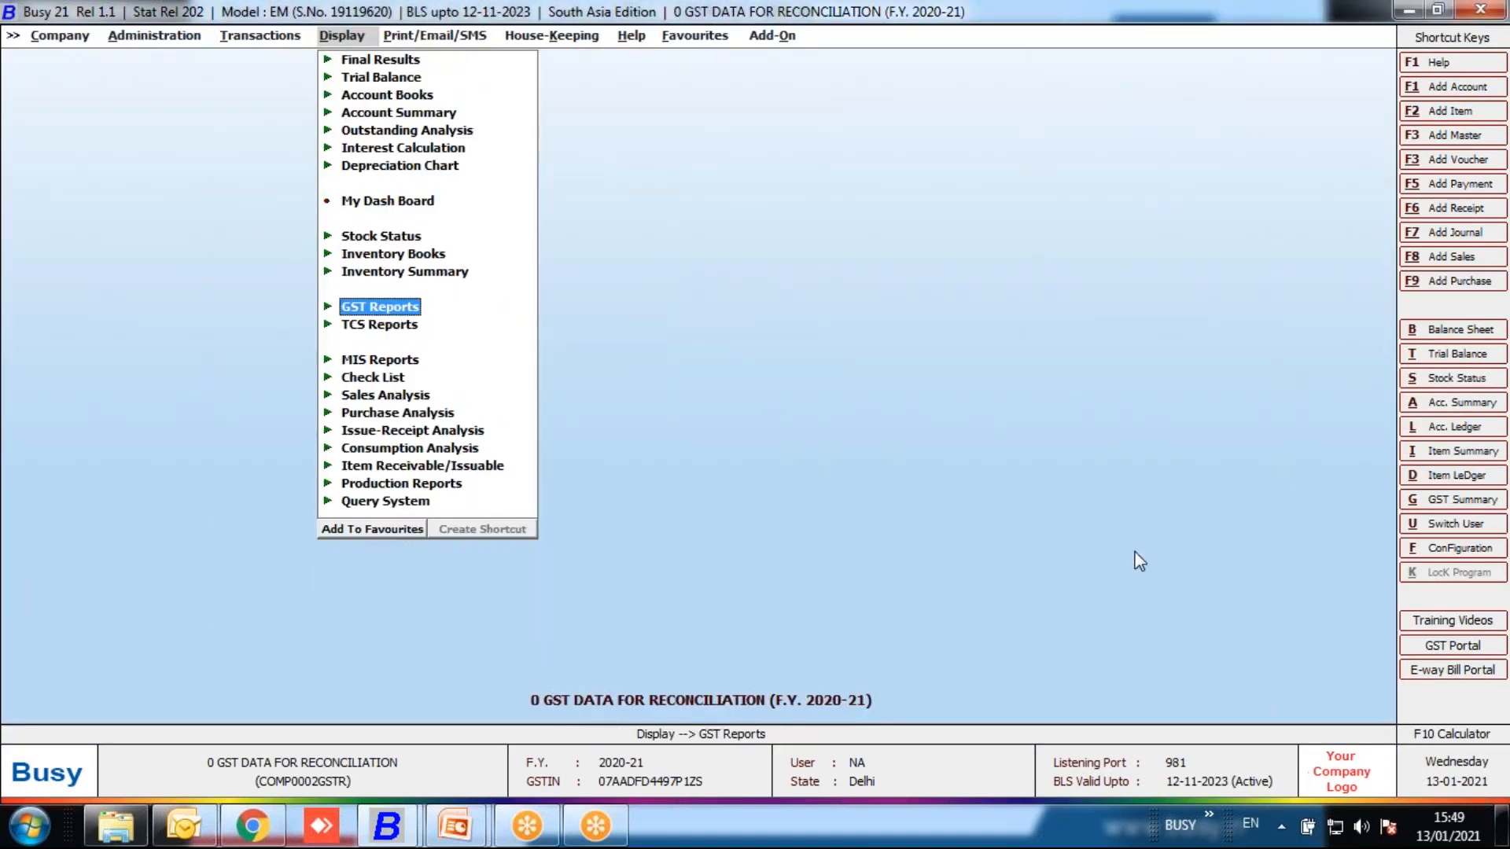
key(Left)
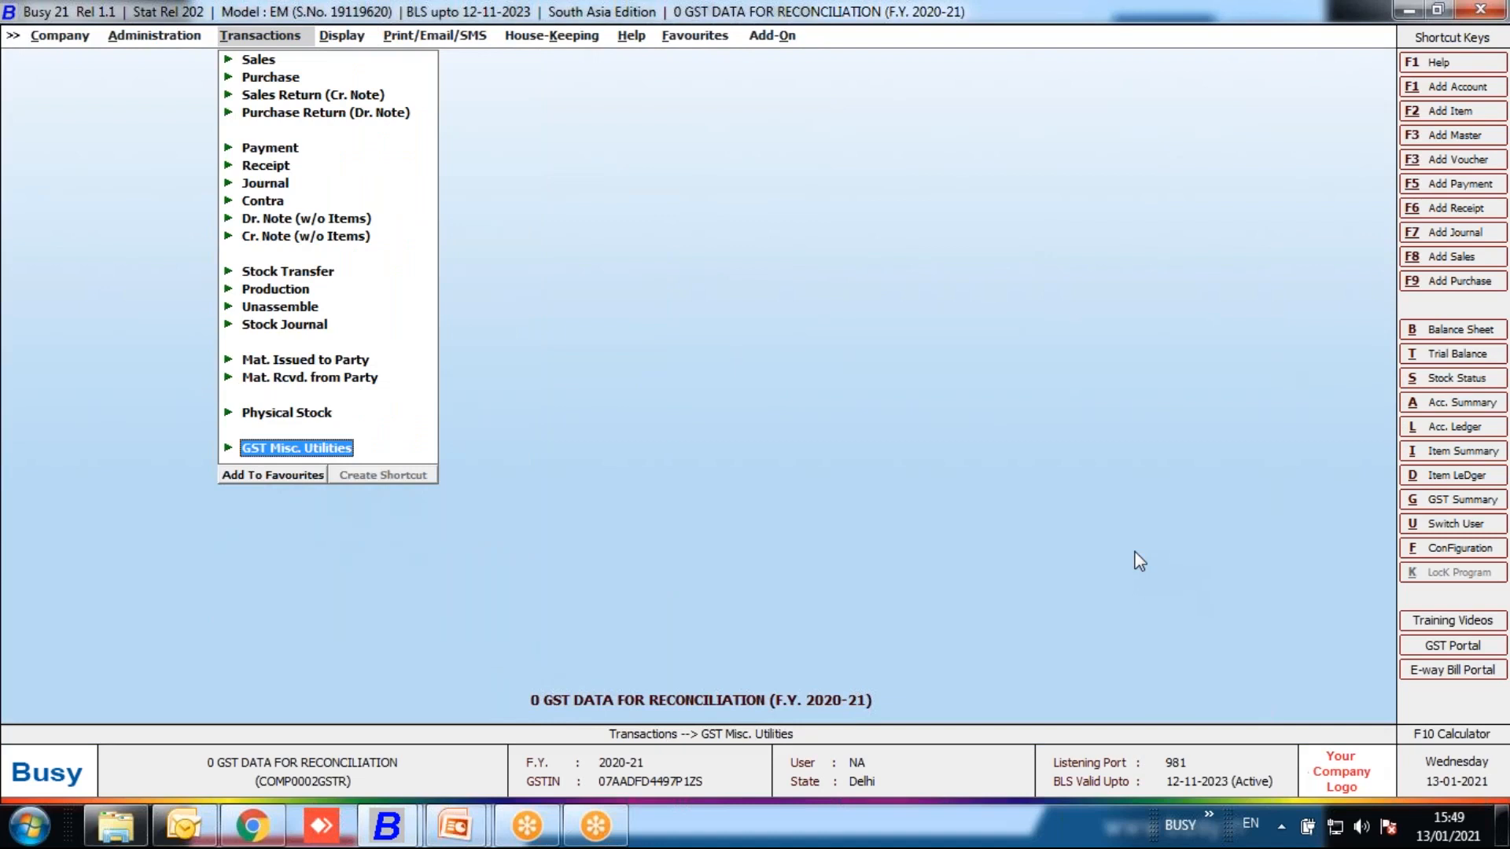
- Open the date-wise Monthly ITC Tagging as per GSTR-2B report options
key(Return)
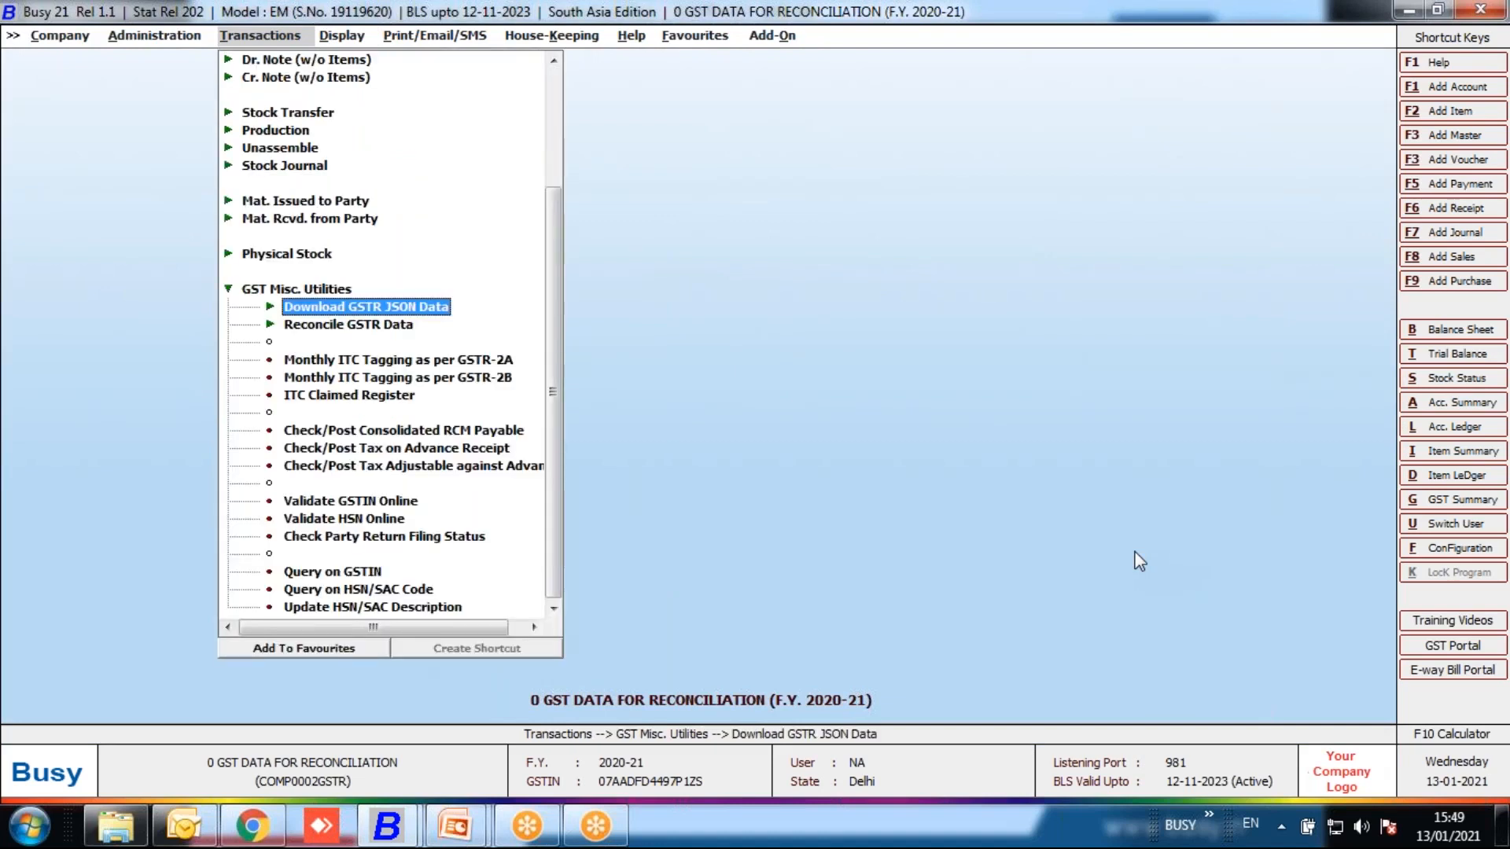
key(Down)
key(Down)
key(Down)
key(Down)
key(Up)
key(Up)
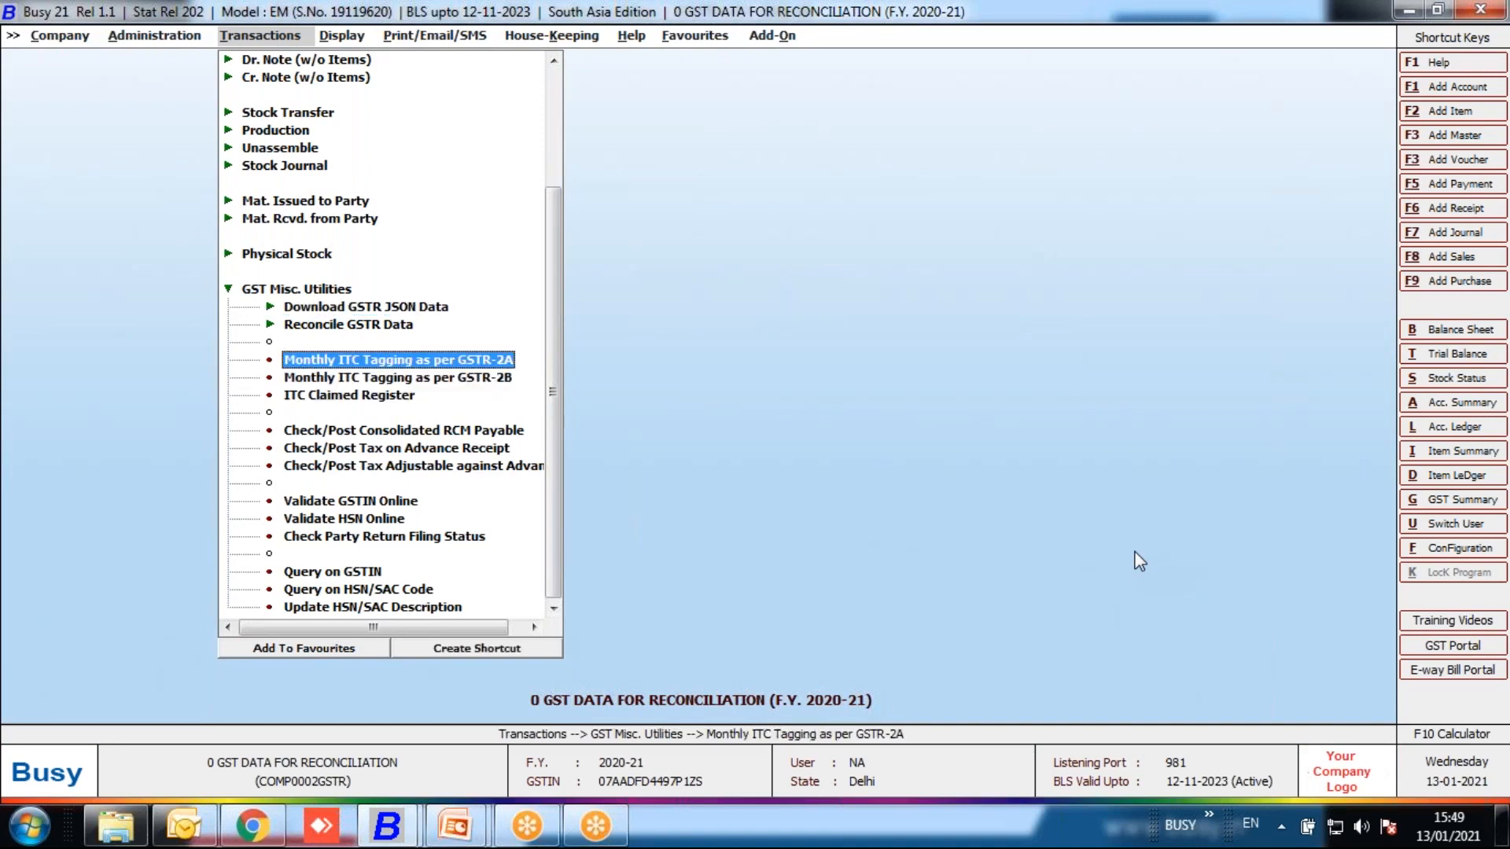
key(Down)
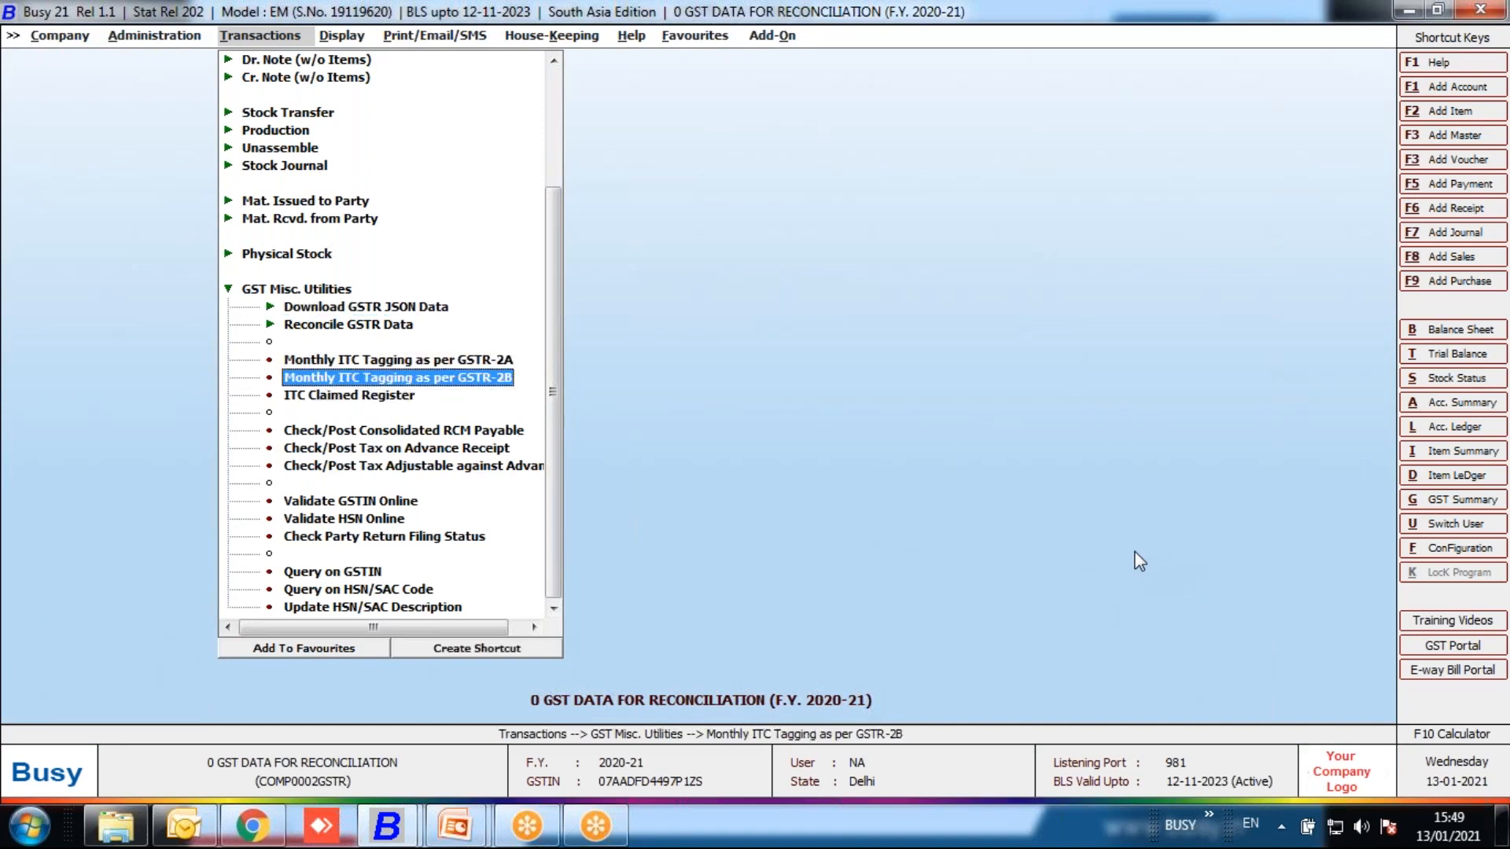
key(Return)
key(Right)
key(Return)
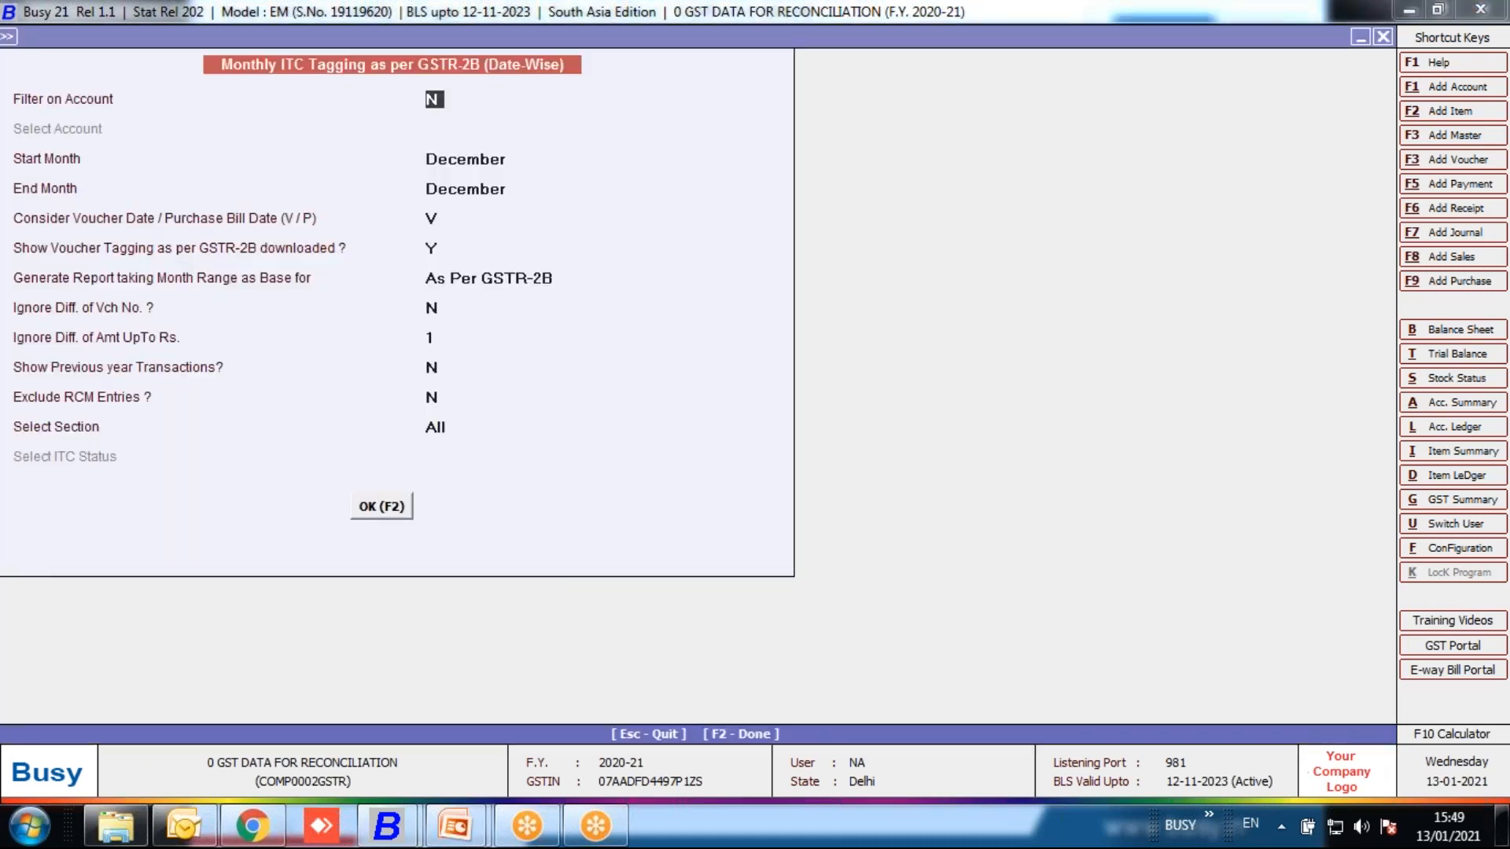
- Set the month range from October to November and generate the ITC tagging report for all sections
key(Return)
text(oc)
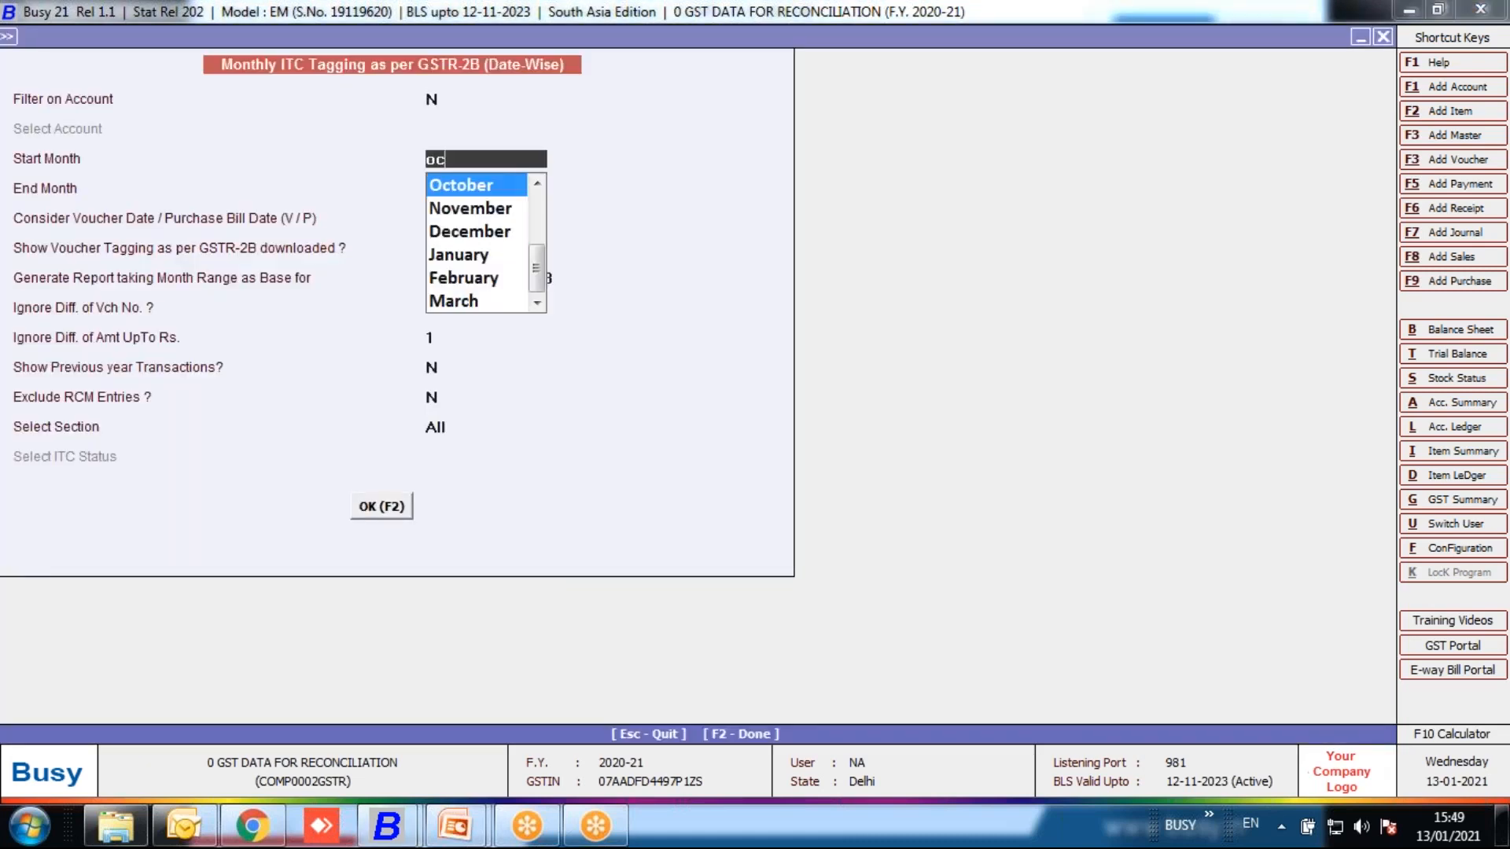
key(Return)
text(nov)
key(Return)
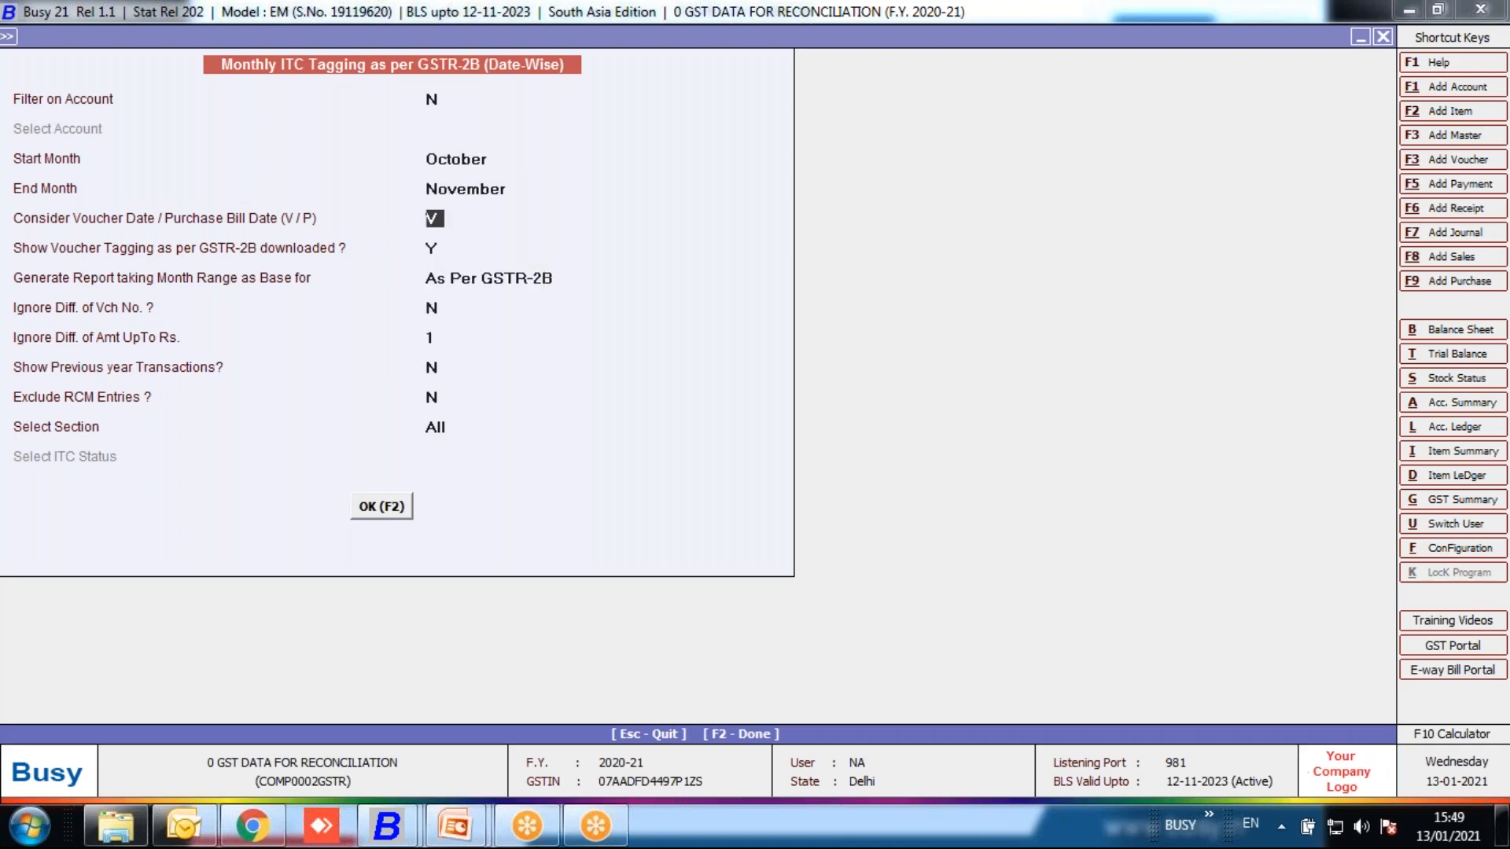
key(Return)
key(Return)
key(Return)
key(Return)
key(Return)
key(Return)
key(Return)
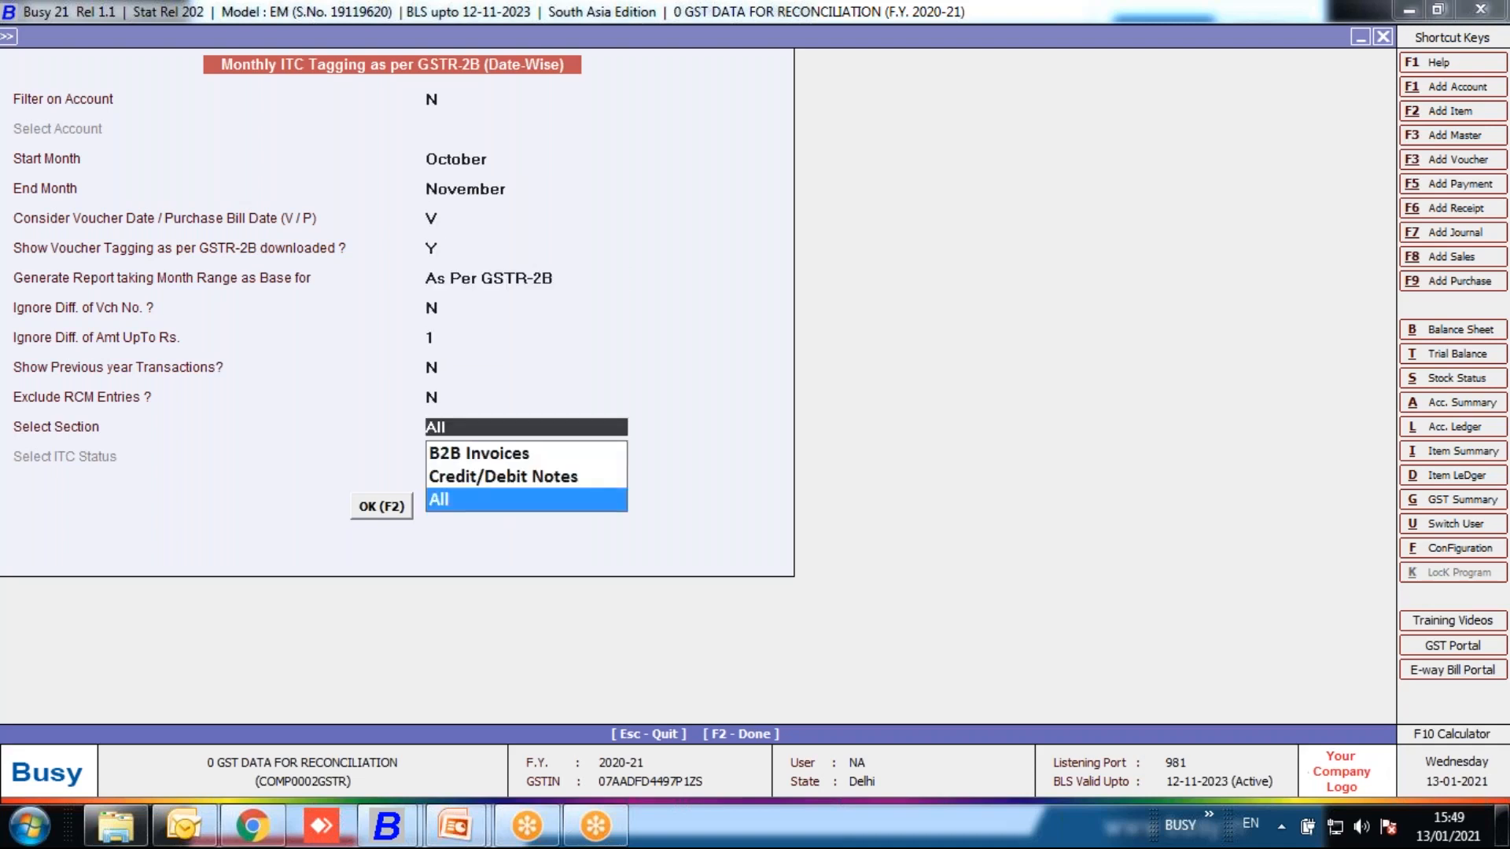
key(Return)
key(Return)
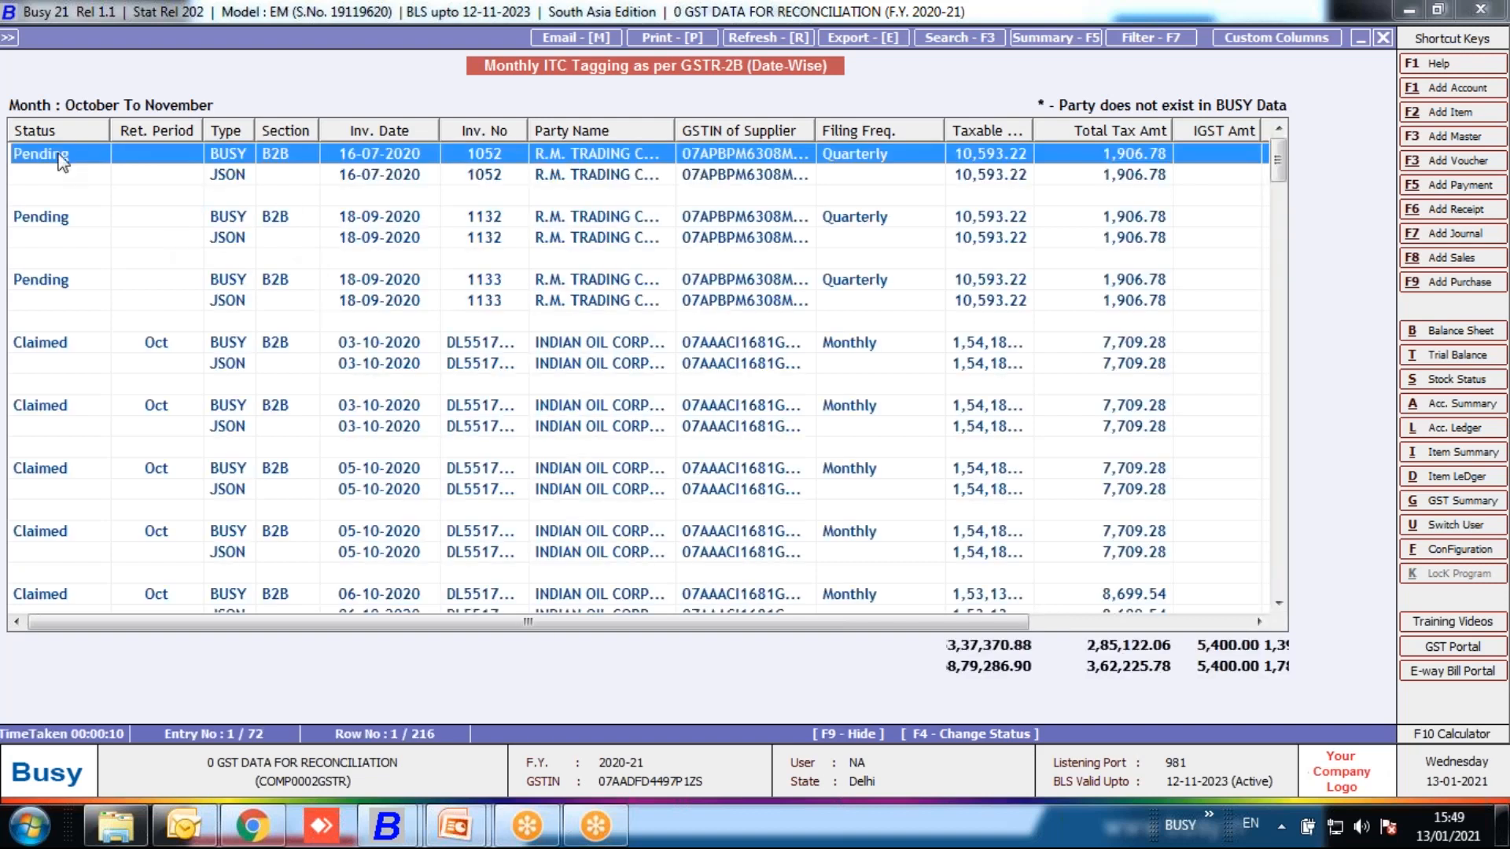
- Tag the 16-07-2020 voucher for invoice 1052 as Claimed in the November - 2020 return period
click(195, 173)
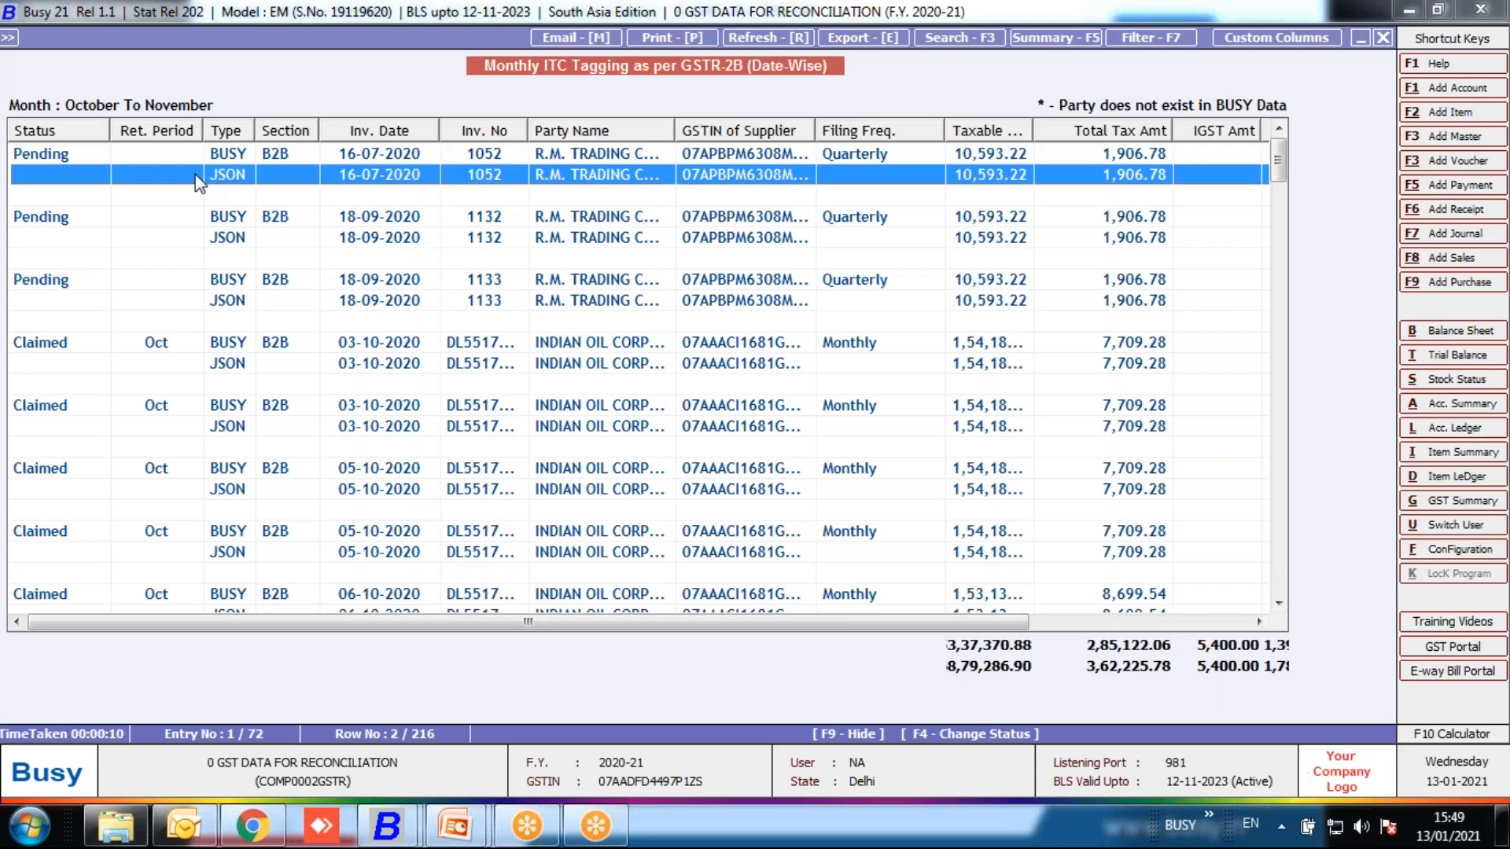
key(Up)
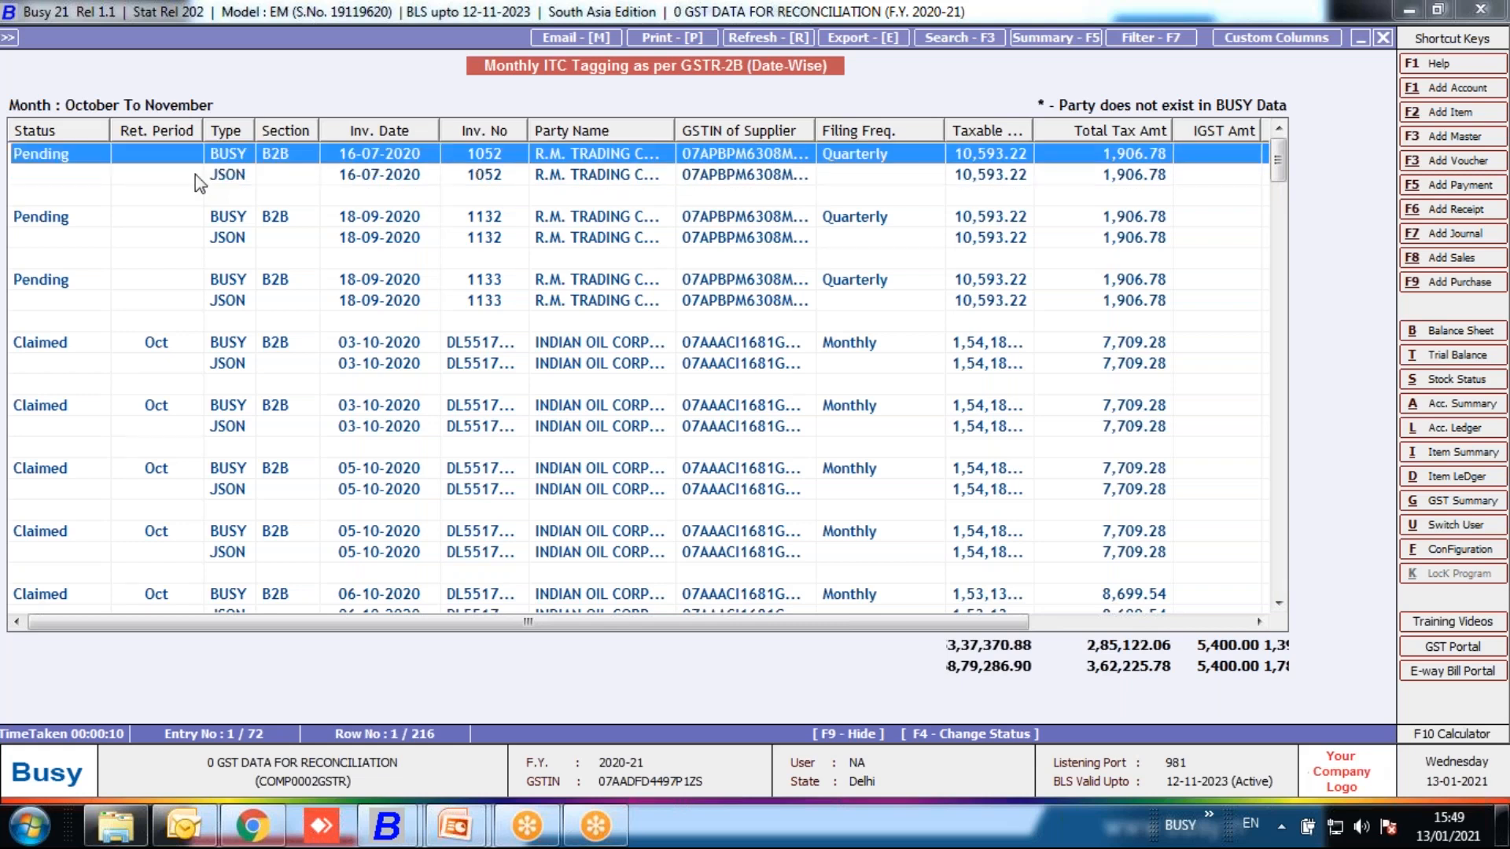
key(F4)
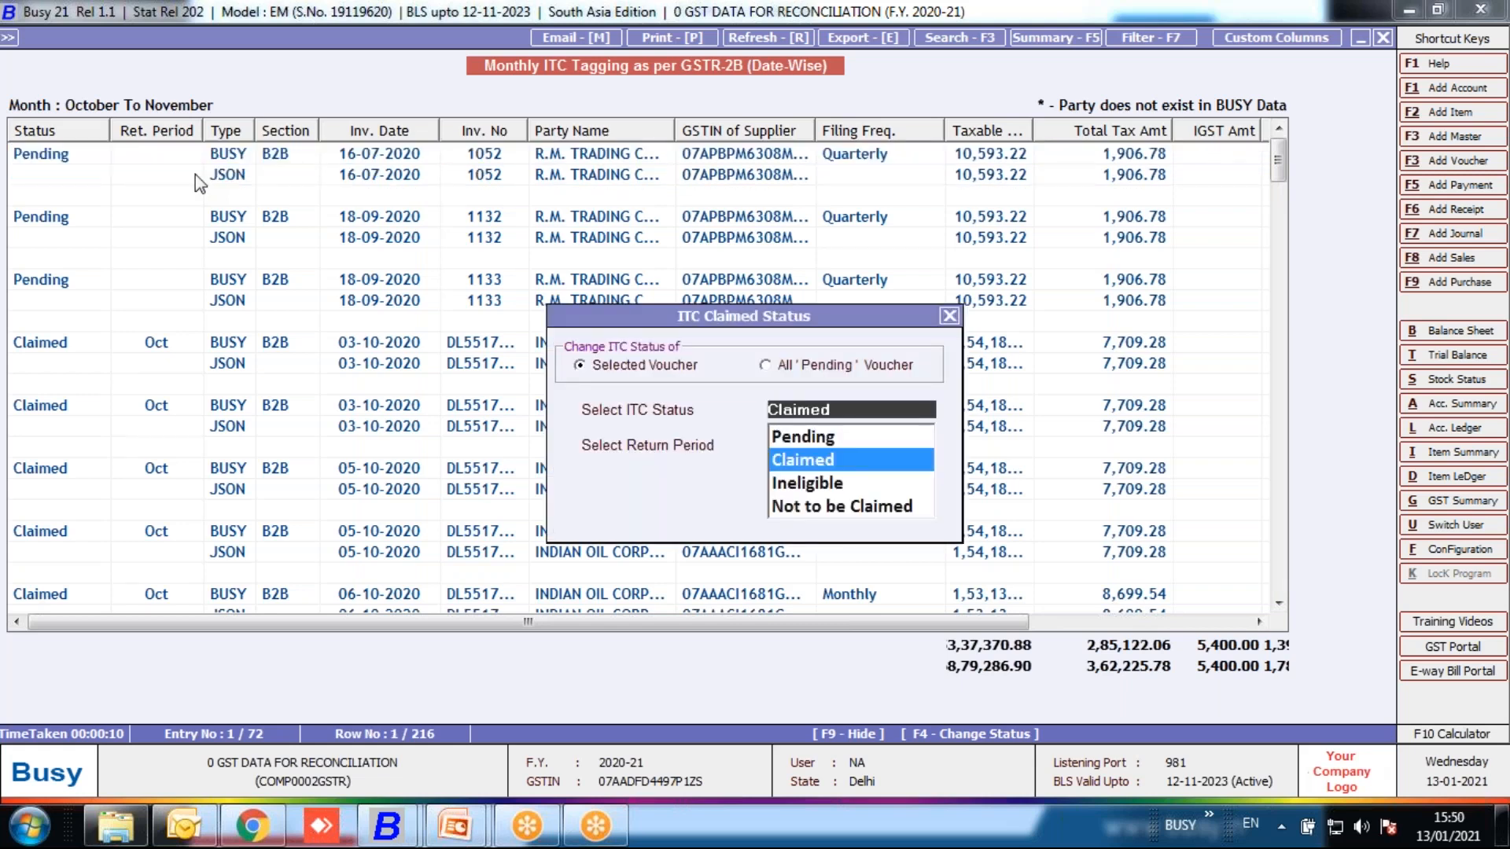
key(Return)
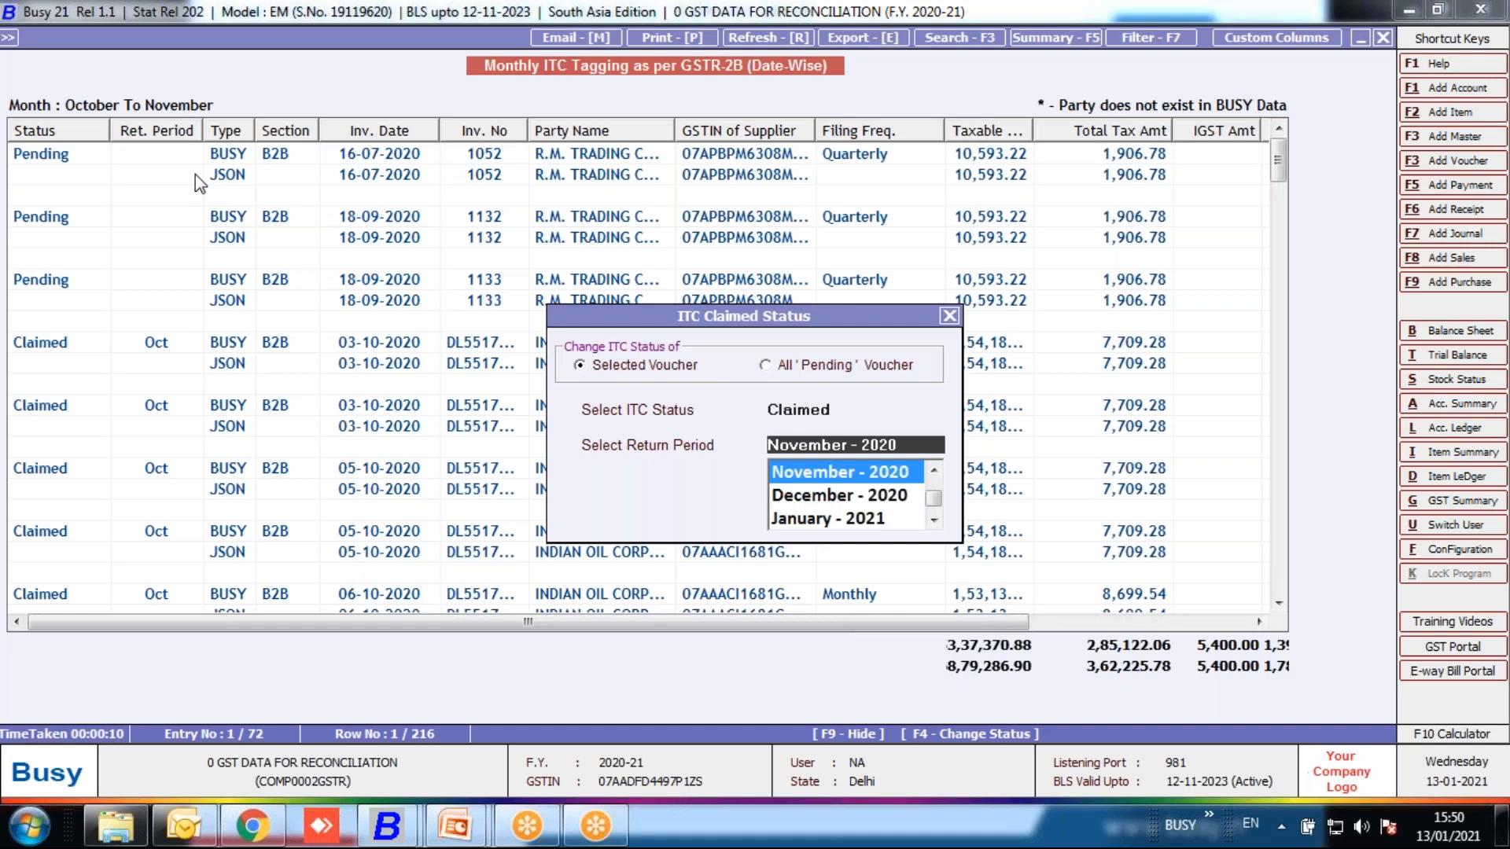
key(Return)
- Tag the 18-09-2020 voucher for invoice 1132 as Claimed in the November - 2020 return period
key(Down)
key(Down)
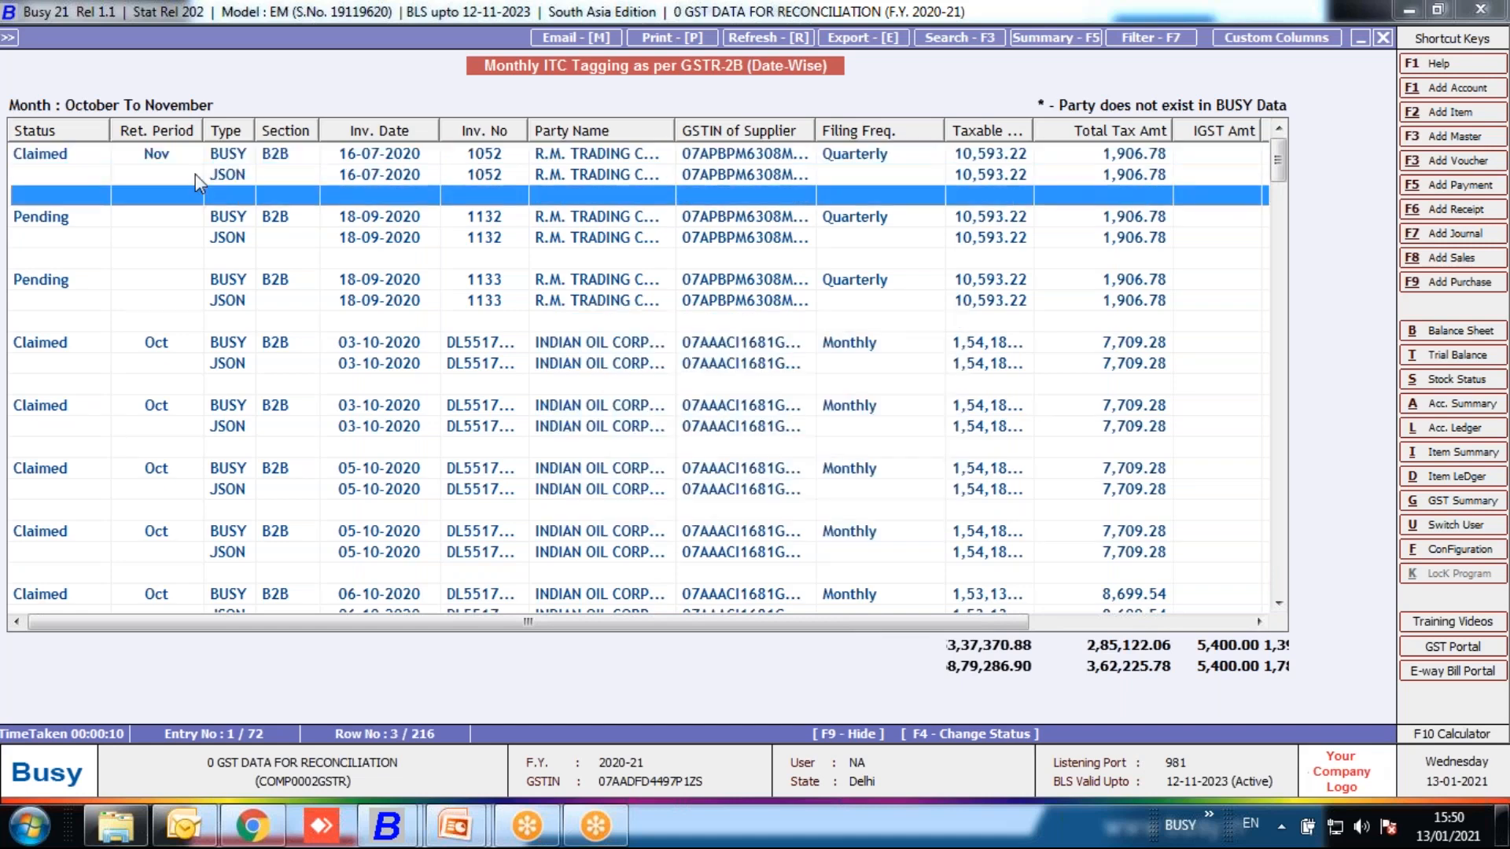
key(Down)
key(F4)
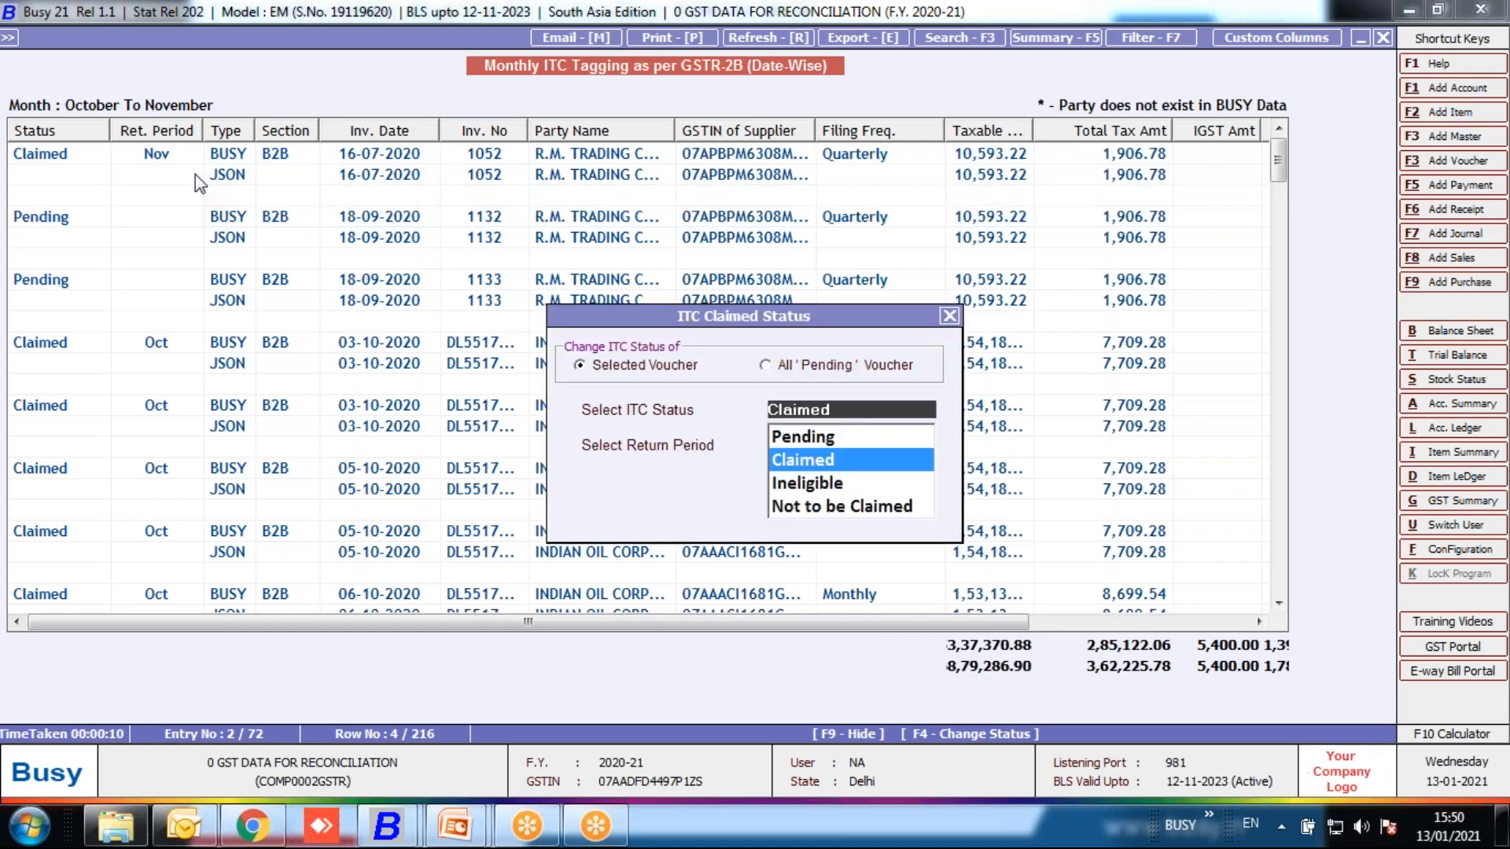
key(Return)
key(Return)
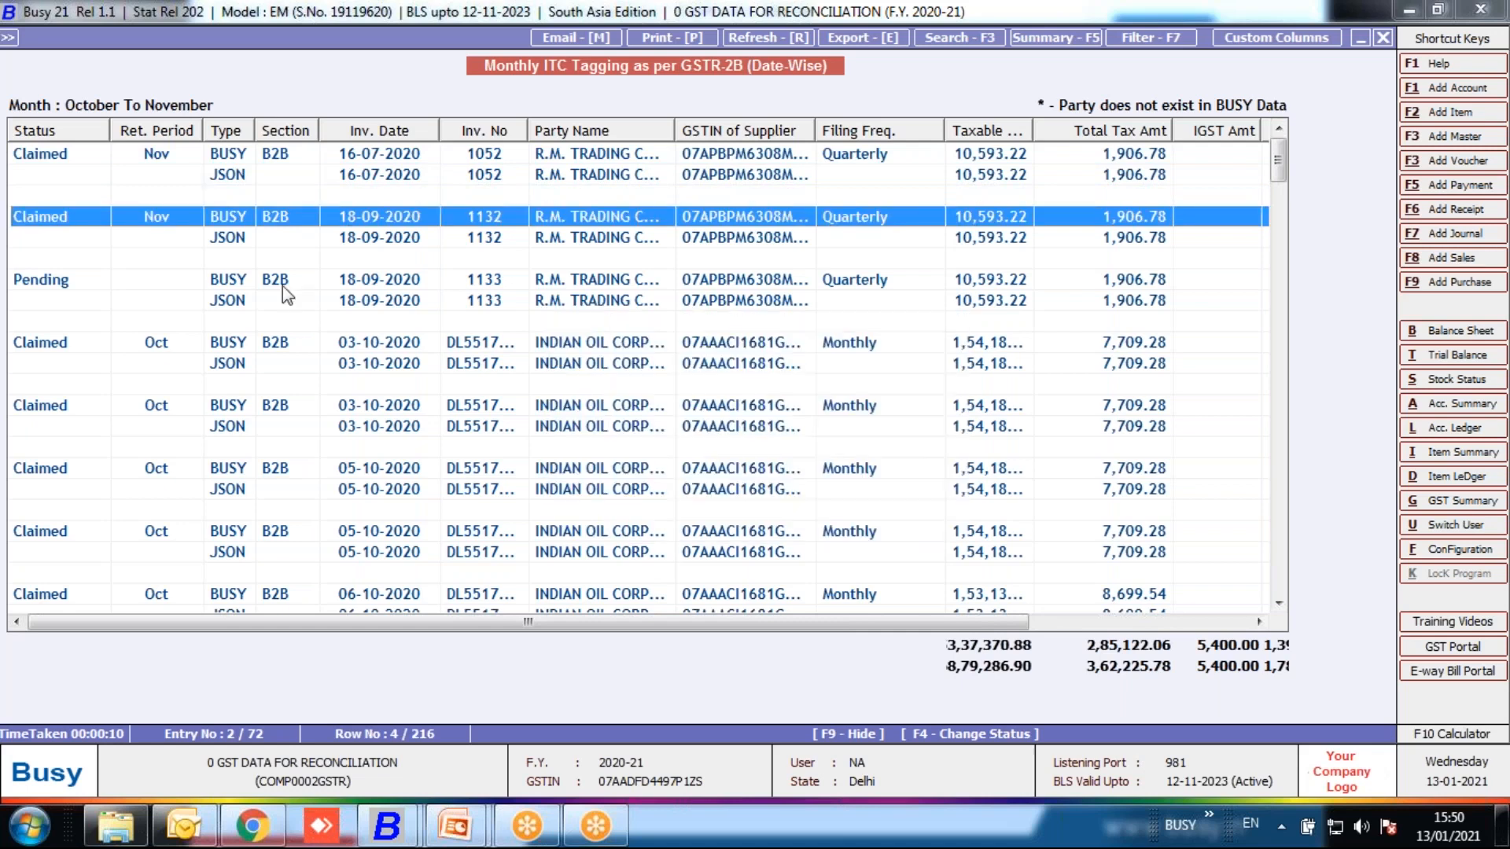
- Close the ITC tagging report and open the GST Summary report options
key(Escape)
key(Escape)
key(Right)
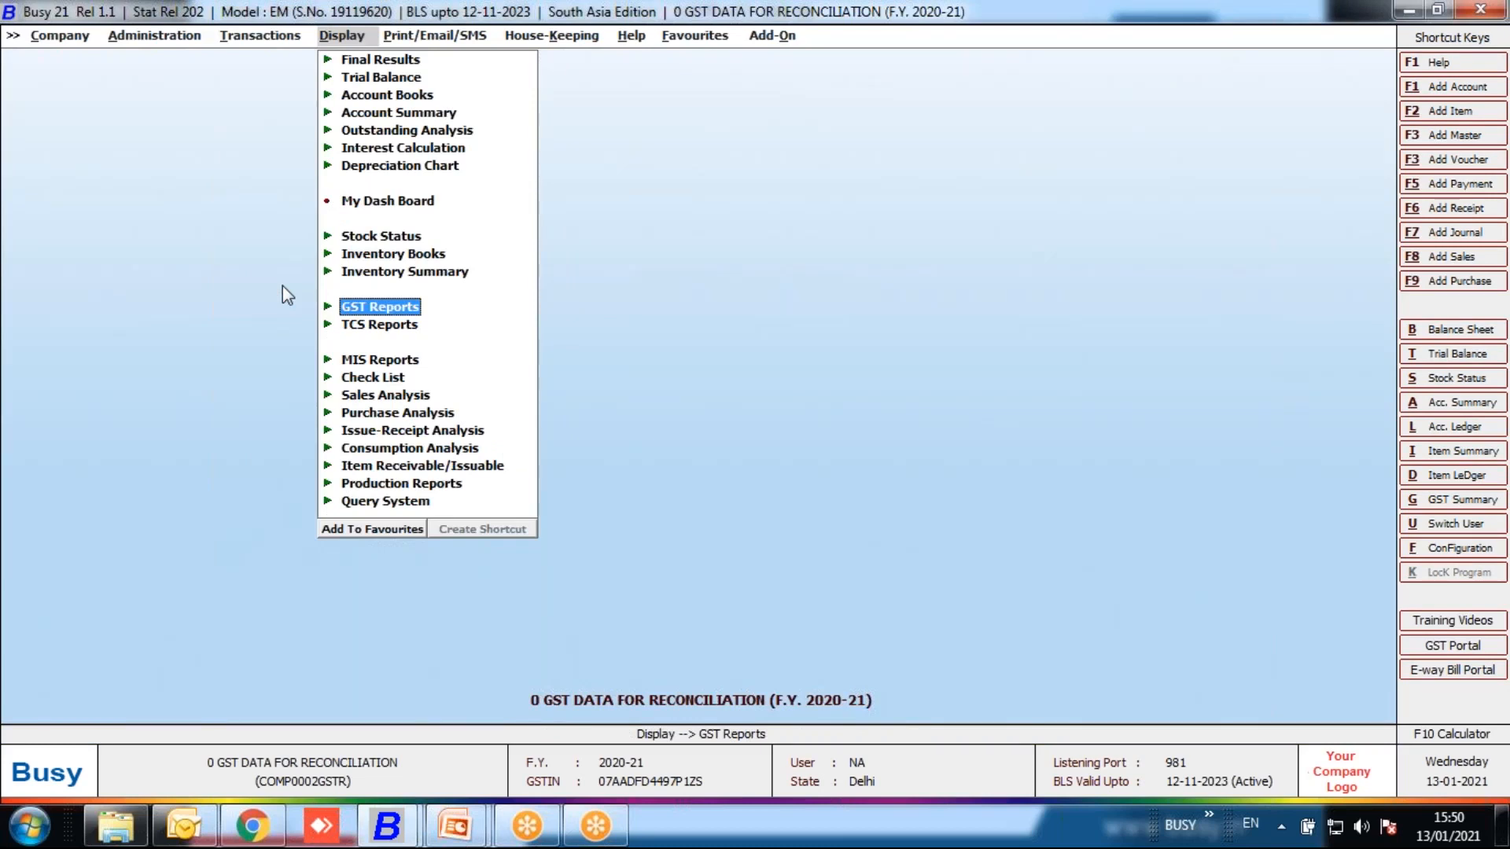
key(Right)
key(Down)
key(Up)
key(Right)
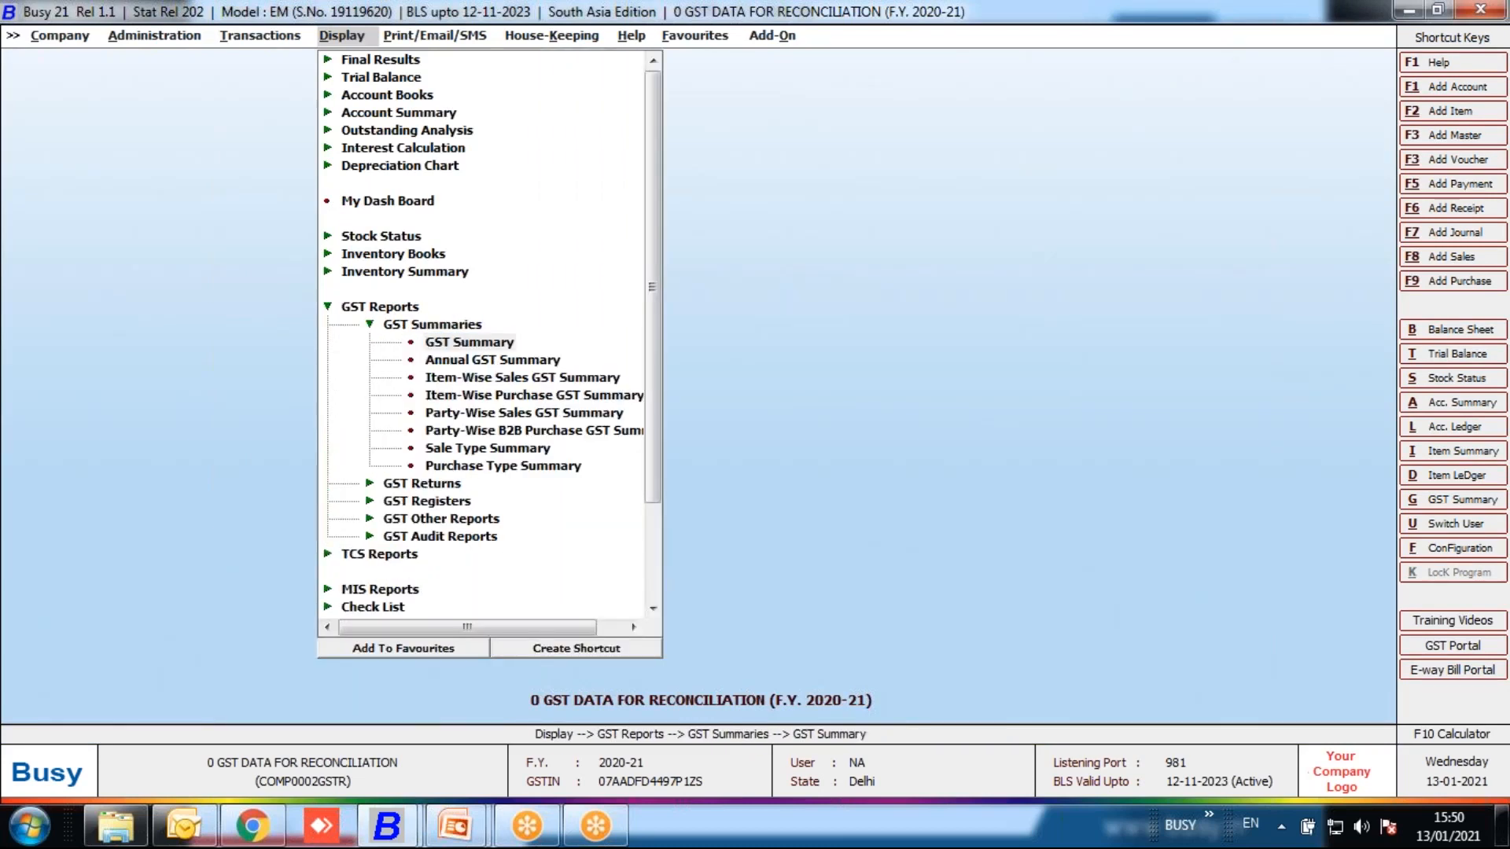
key(Return)
- Generate the GST Summary from 01-11-2020 to 30-11-2020 with relevant ITC picked from Monthly ITC Tagging
key(Return)
key(Return)
key(Up)
key(Up)
text(1.1)
key(BackSpace)
key(BackSpace)
text(.11)
key(Return)
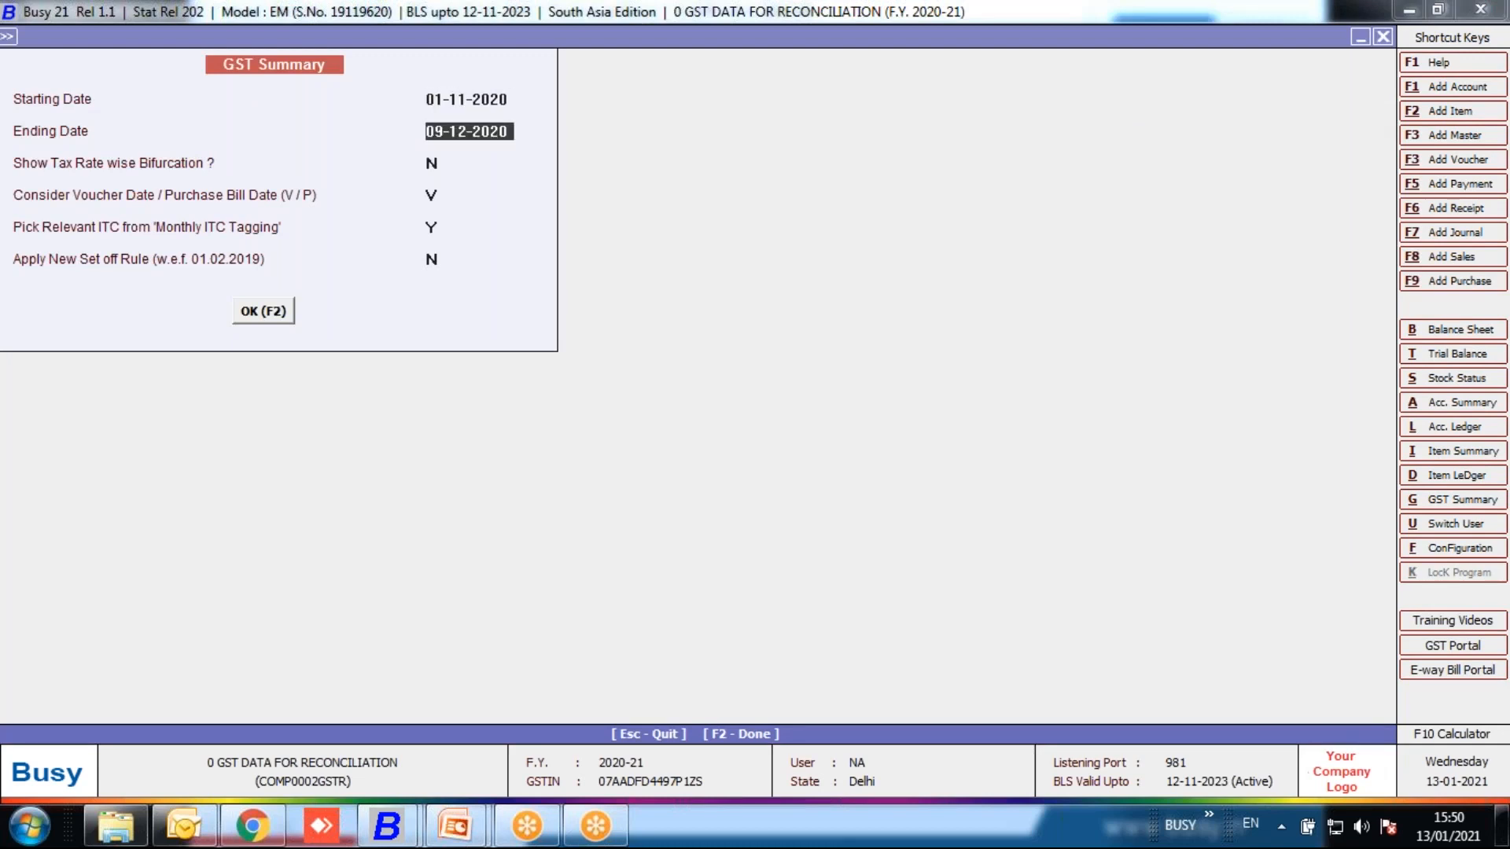
text(30.11)
key(Return)
key(Return)
key(Return)
key(Return)
key(Return)
key(Return)
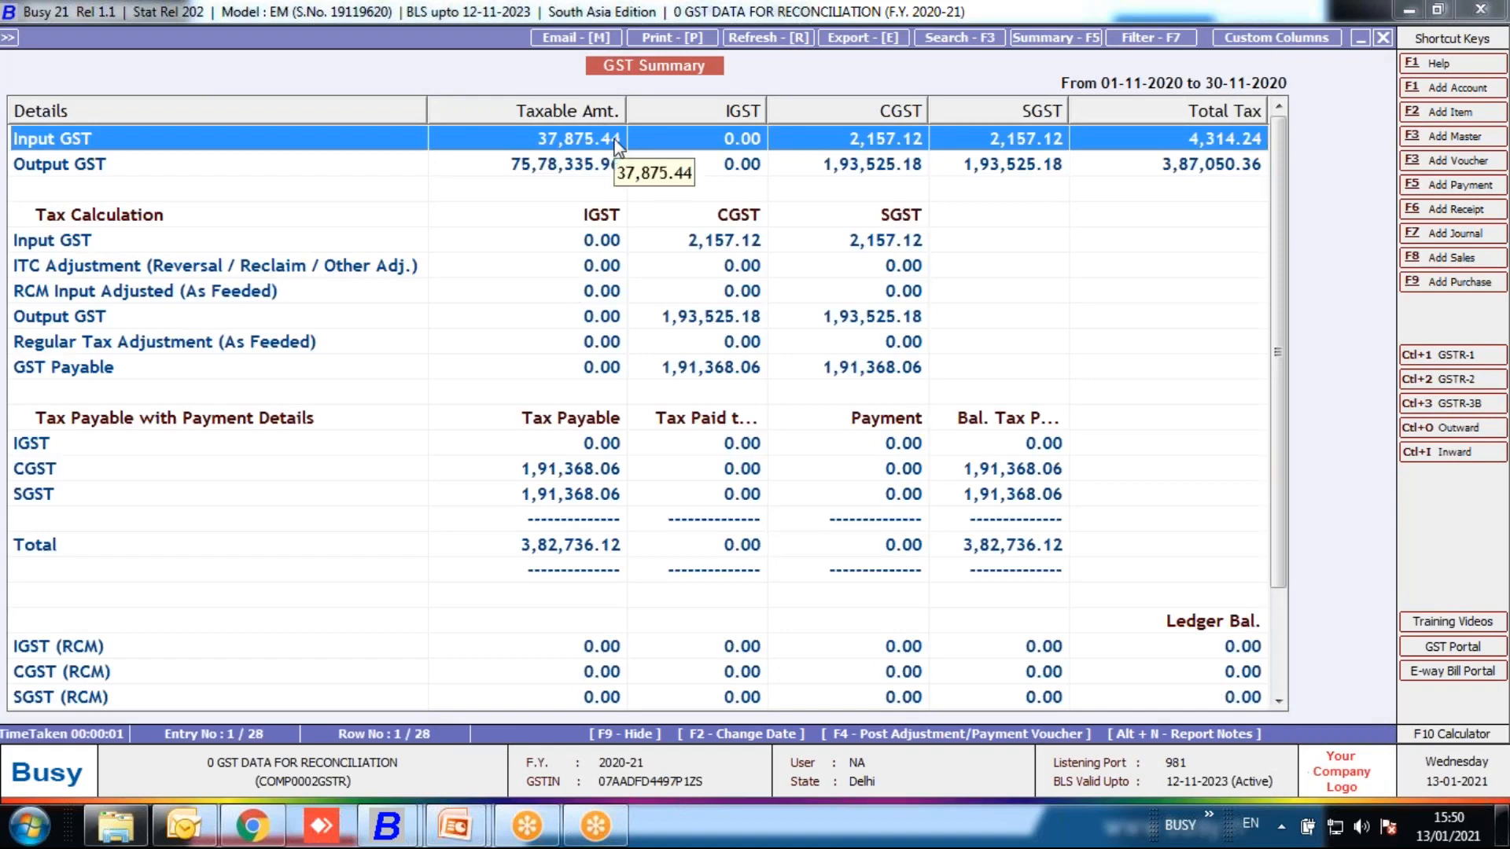
- Drill into the Input GST row to examine its tax rate breakdown, and close the GST Summary
double_click(615, 145)
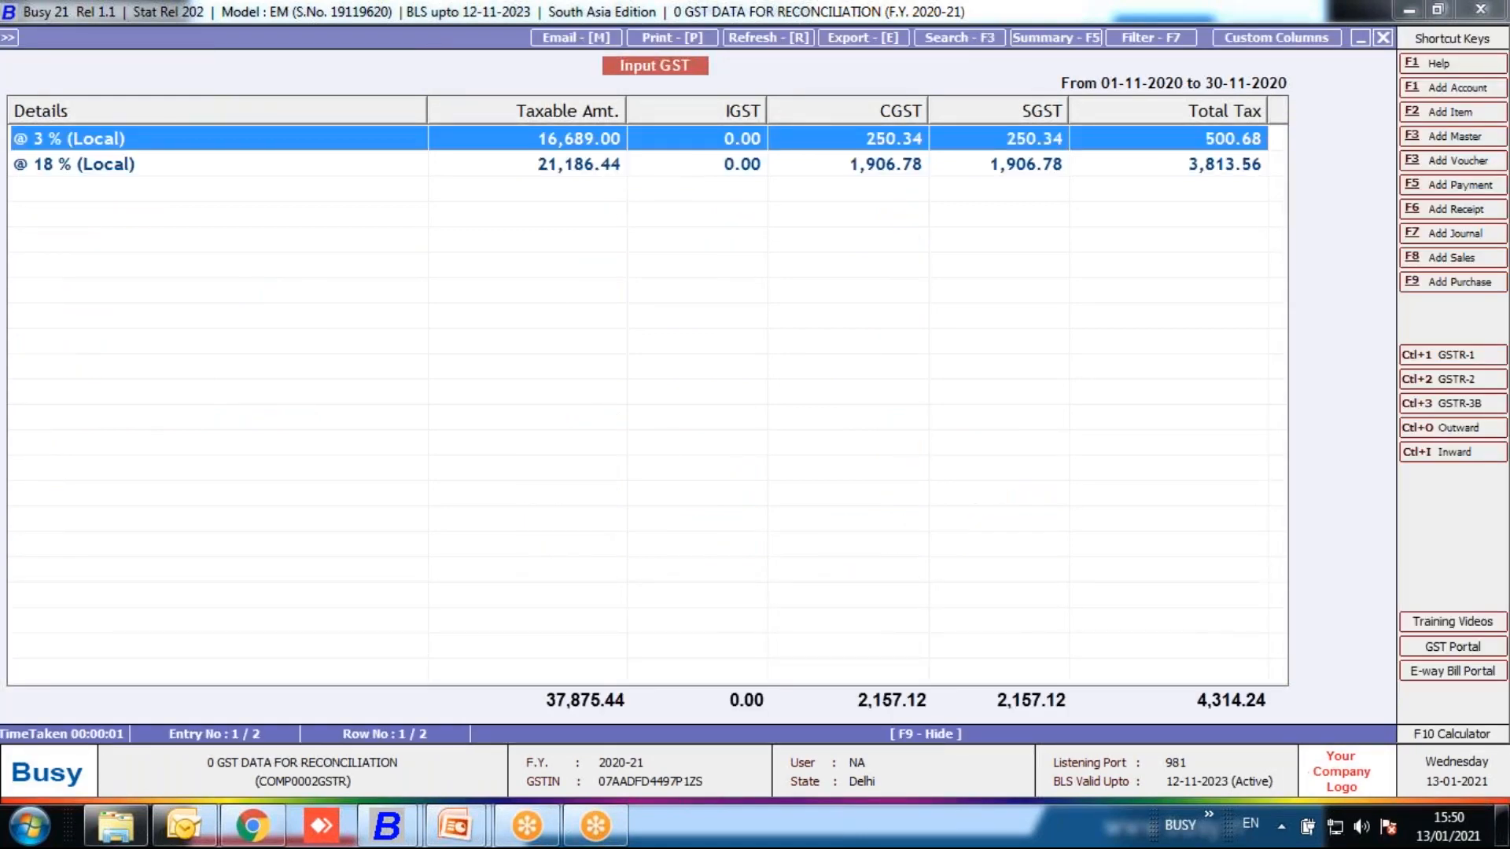
key(Escape)
key(Escape)
key(Escape)
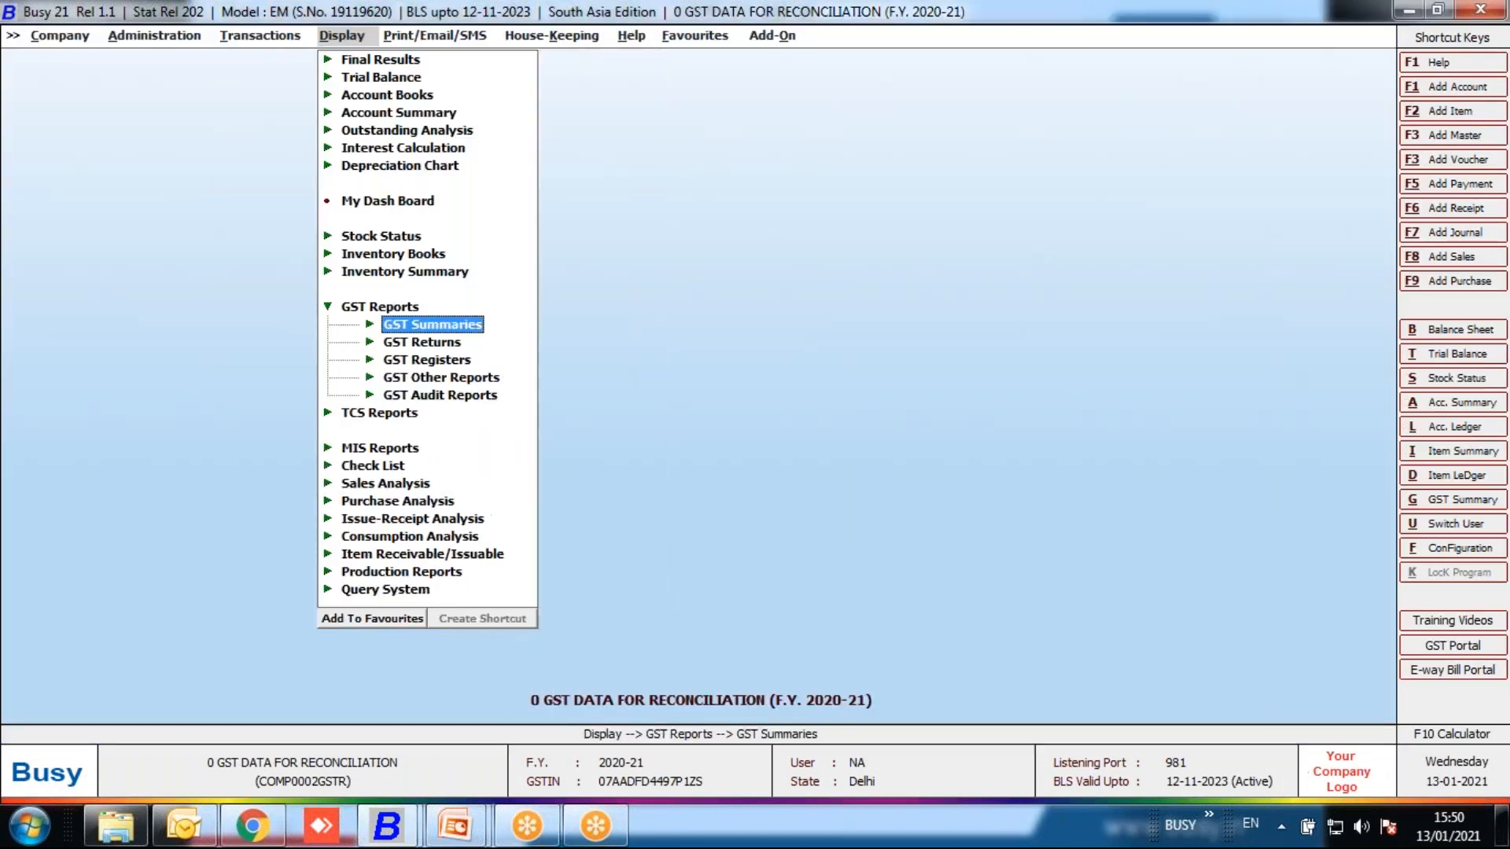
key(Left)
key(Up)
key(Down)
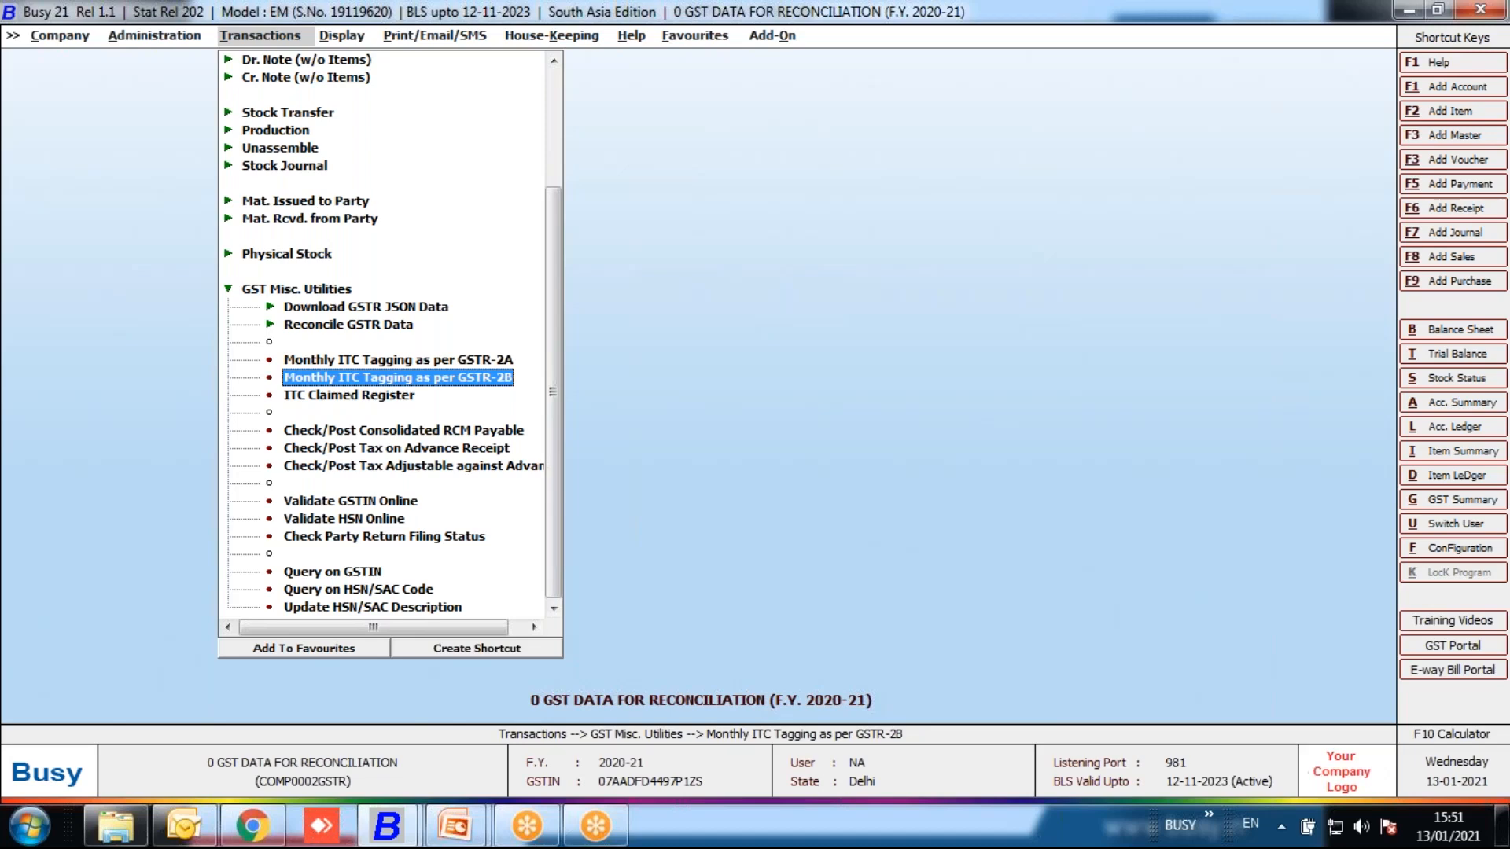
- Generate the Account Ledger for CGST Input from 01-04-2020 to 09-12-2020 and narrow its Claimed Status column
key(alt+l)
key(Down)
key(Return)
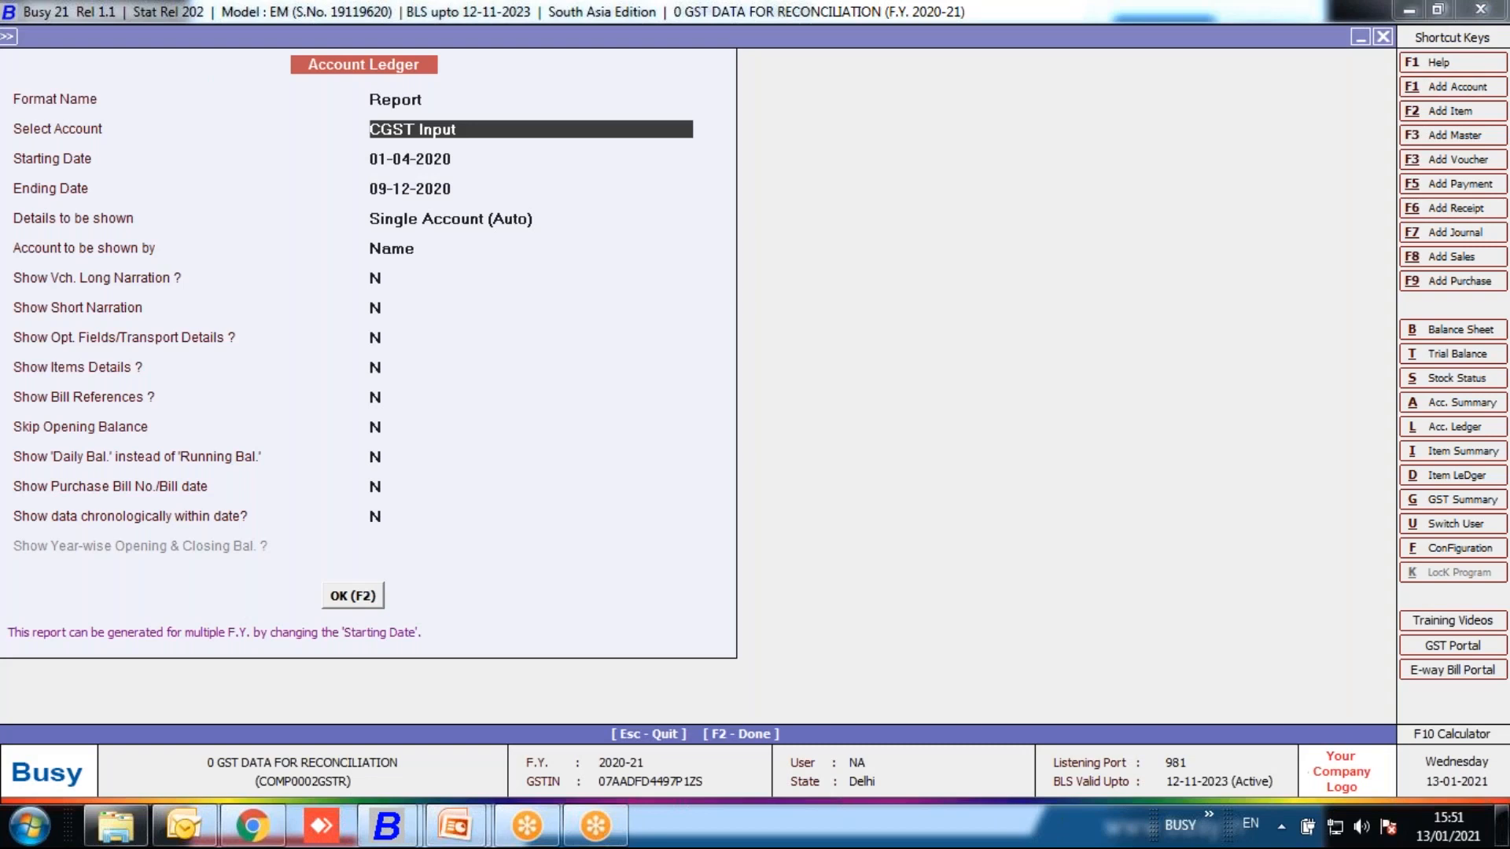
key(F2)
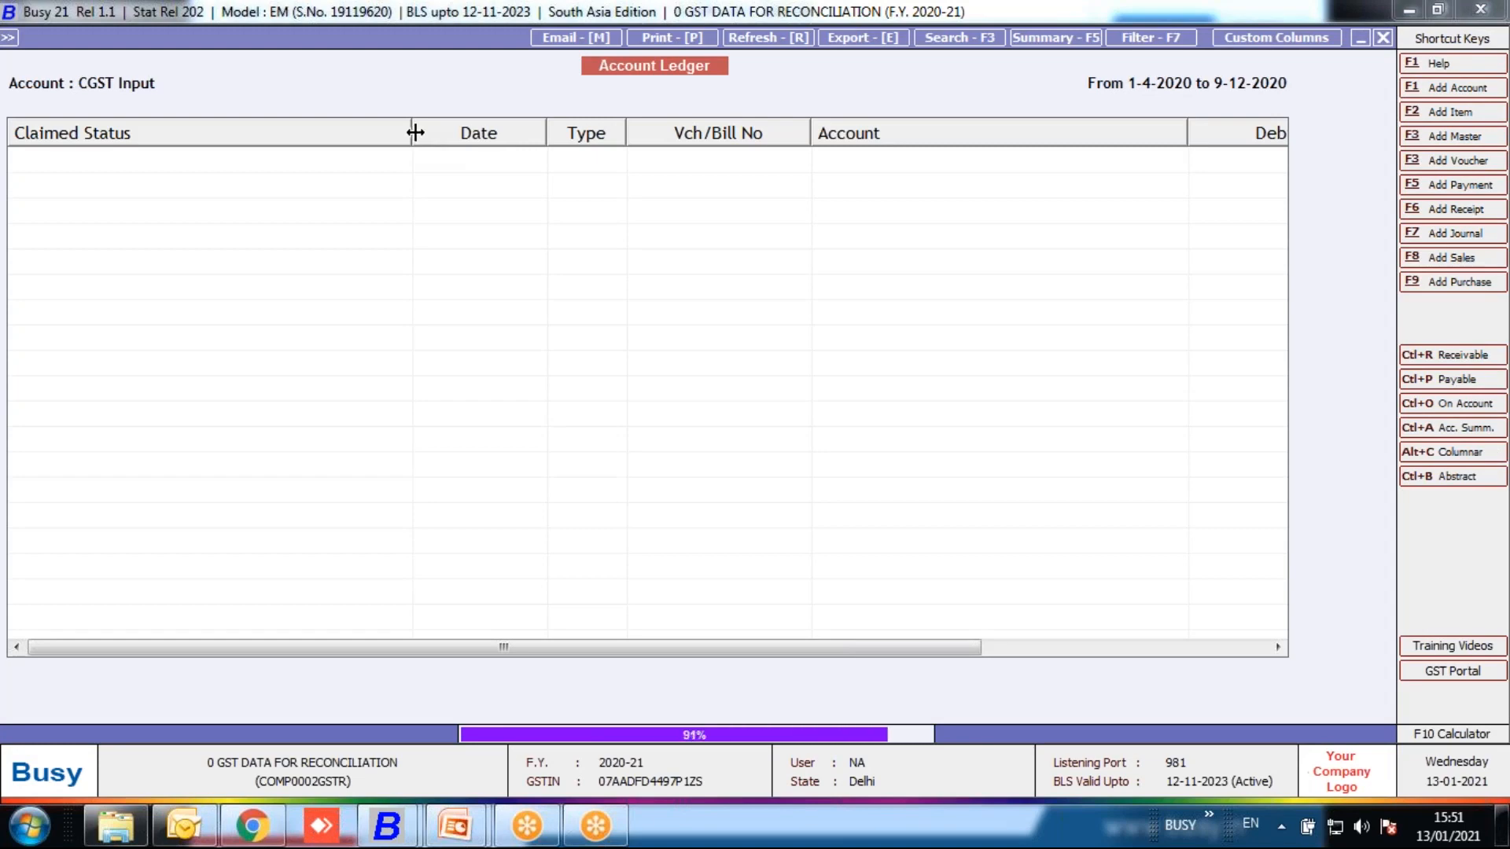
drag(410, 127, 364, 127)
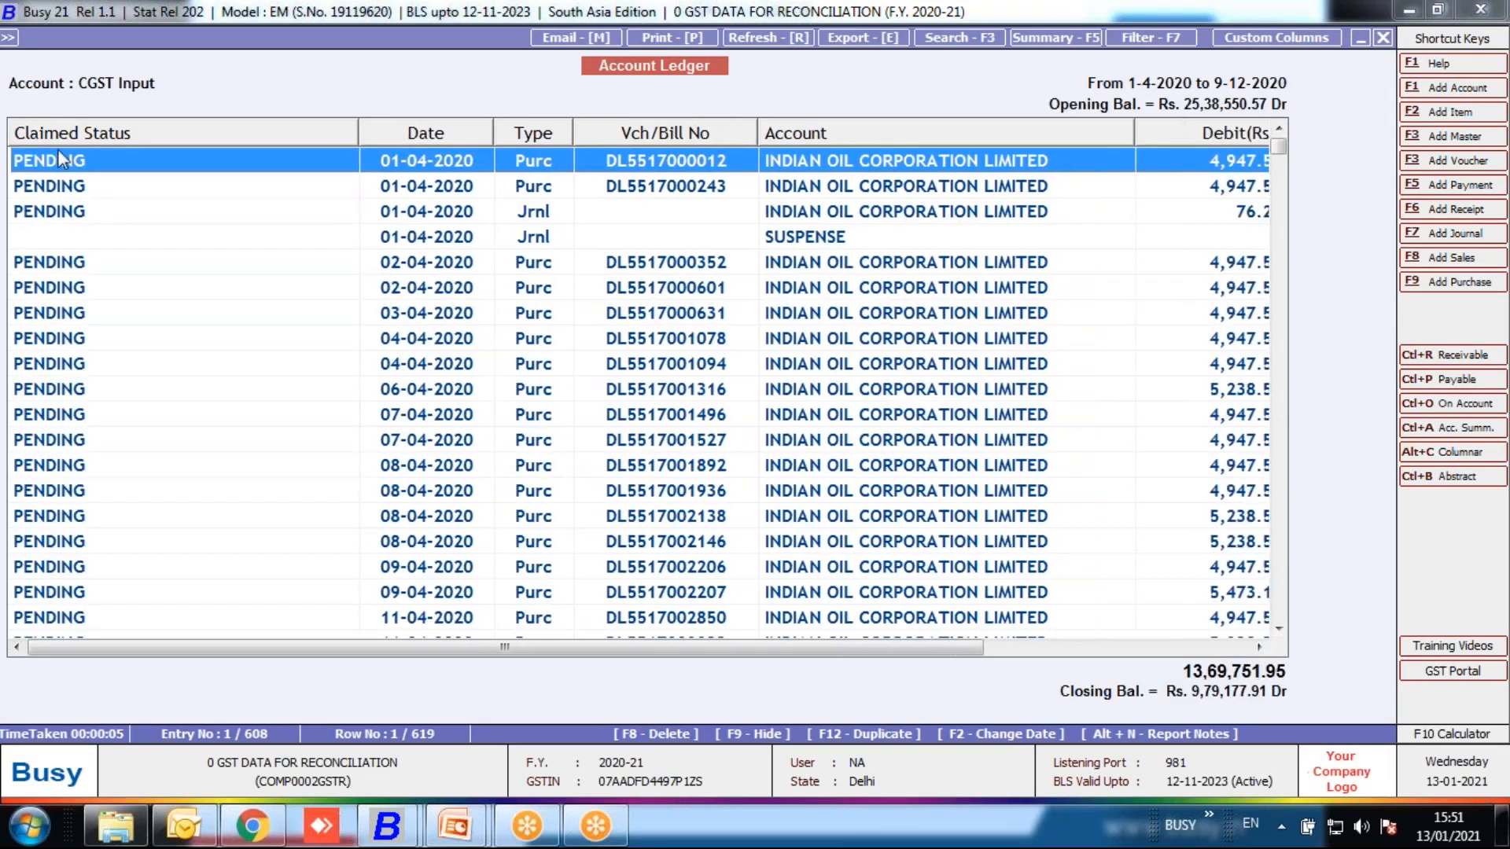
- Sort the CGST Input ledger by Claimed Status, review the ITC status of its vouchers, and close the ledger
click(449, 241)
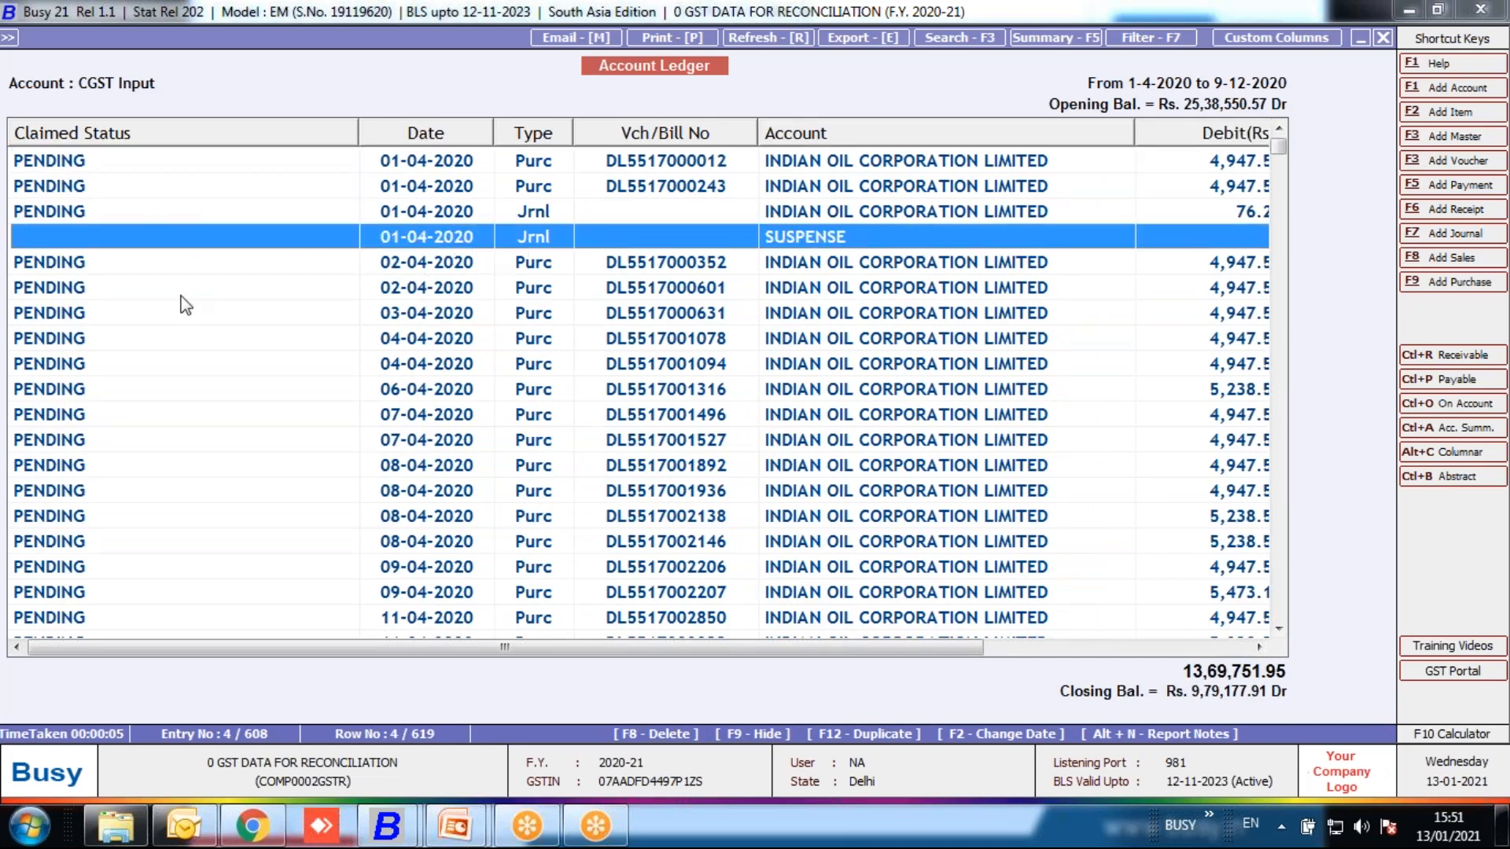
scroll(190, 372, down, 1)
scroll(190, 371, down, 10)
scroll(188, 260, up, 12)
click(166, 137)
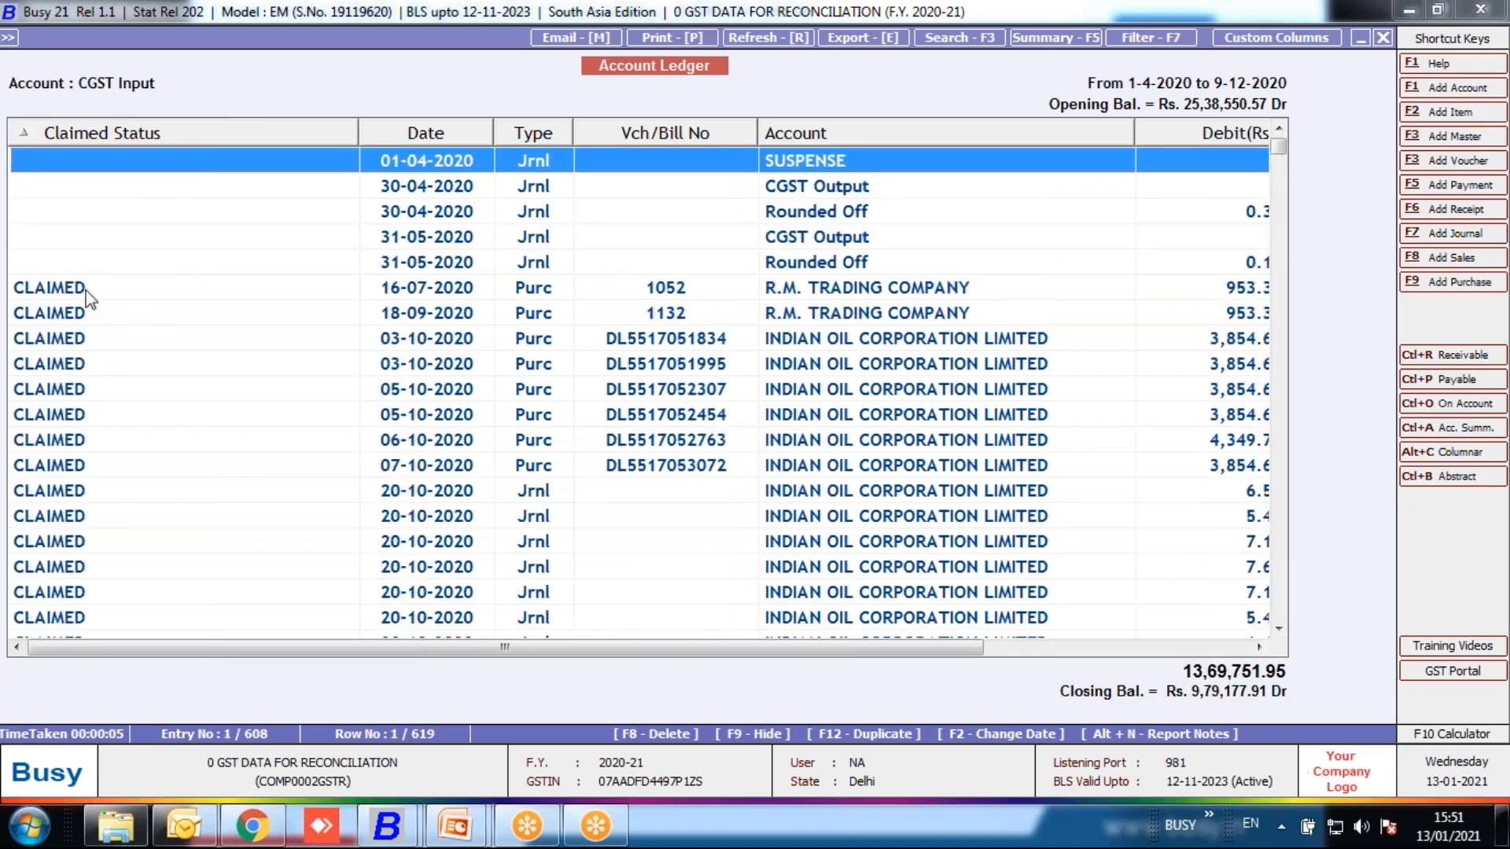
click(86, 291)
scroll(107, 448, down, 2)
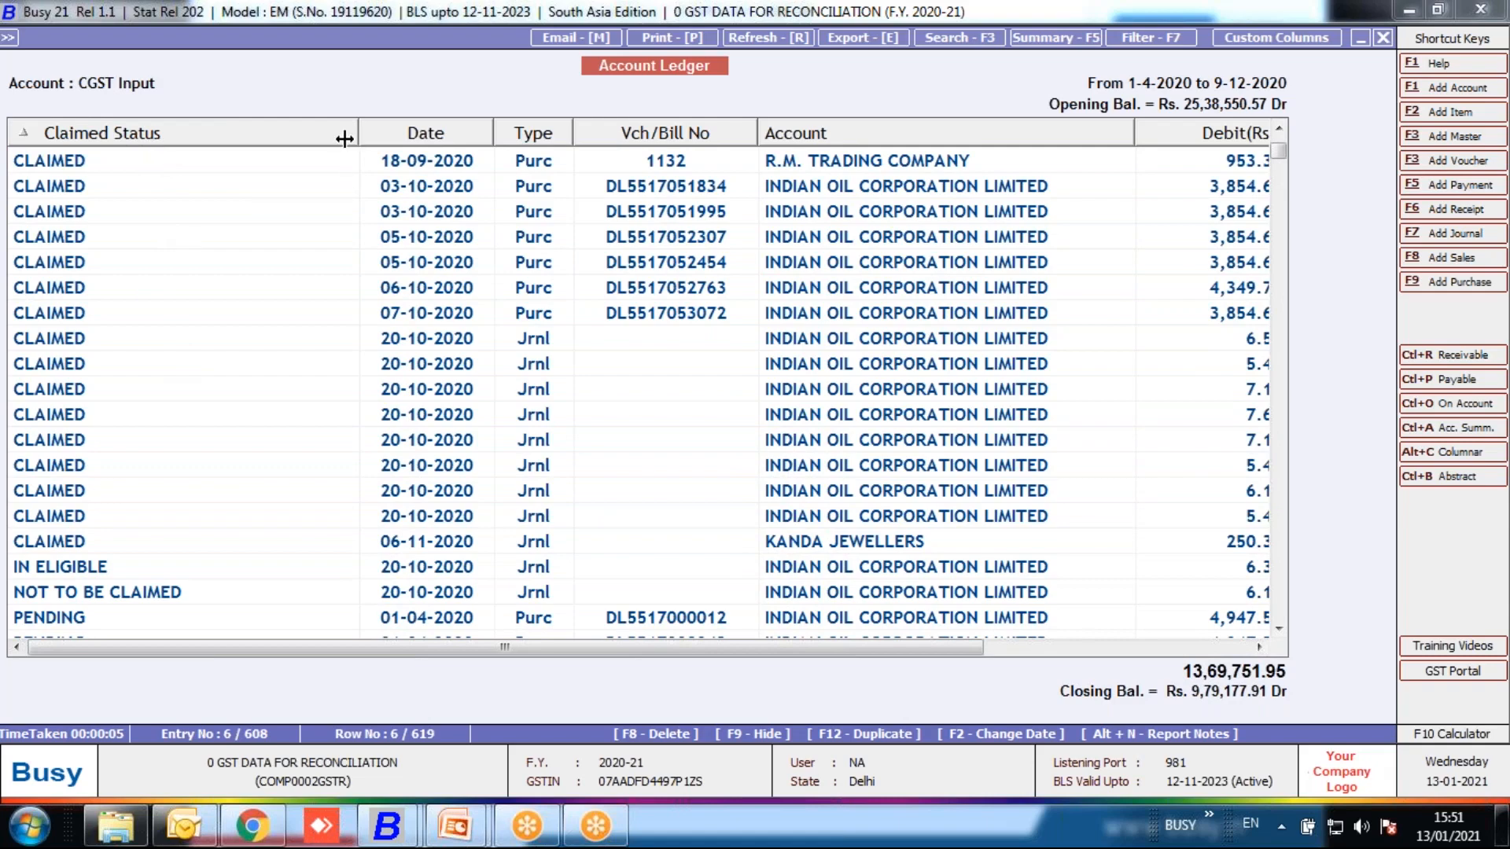
drag(345, 138, 185, 138)
key(Escape)
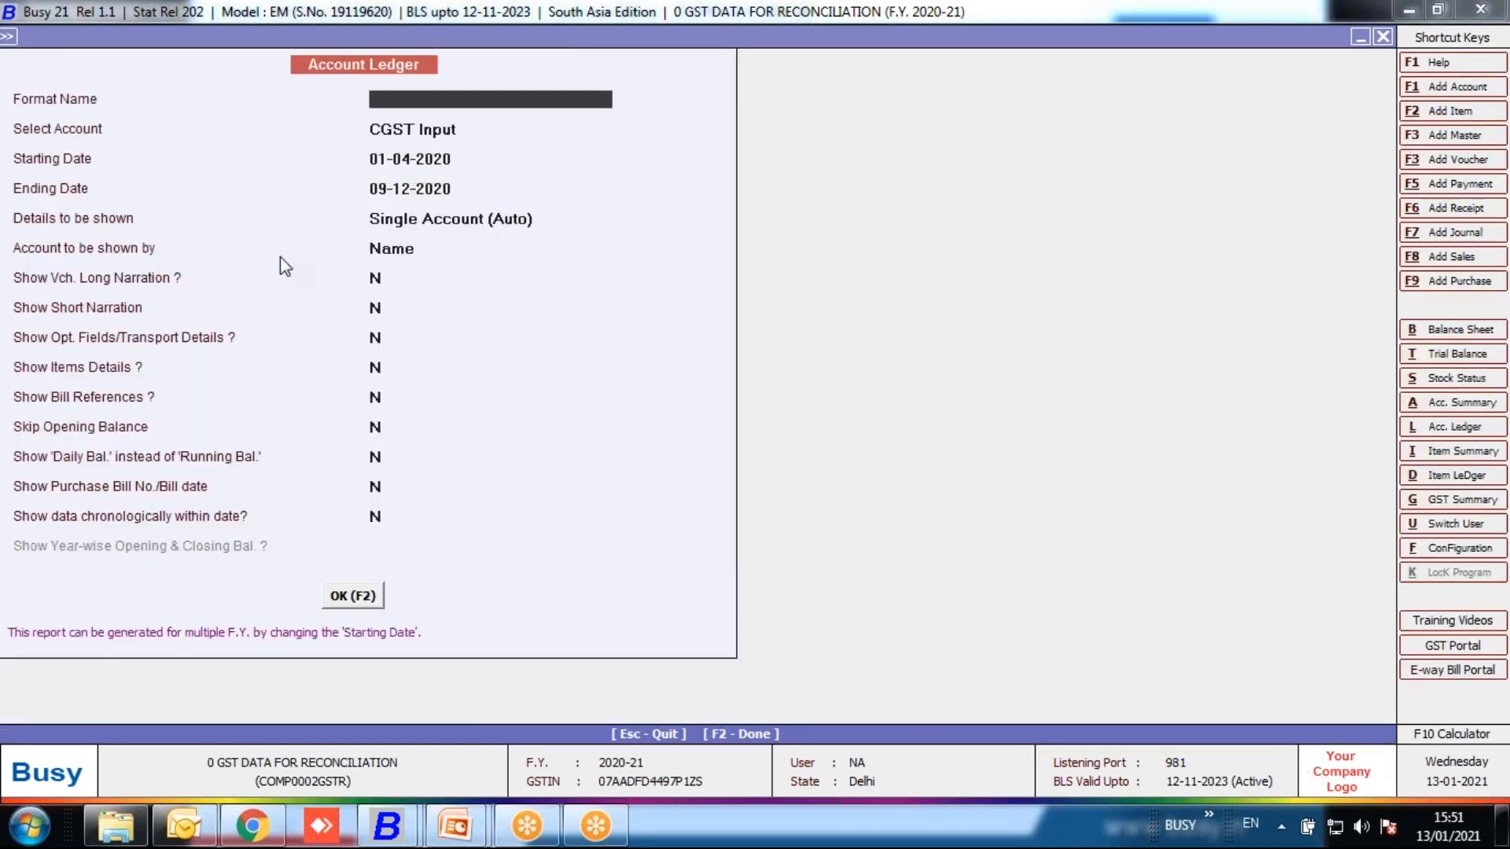
key(Escape)
key(Escape)
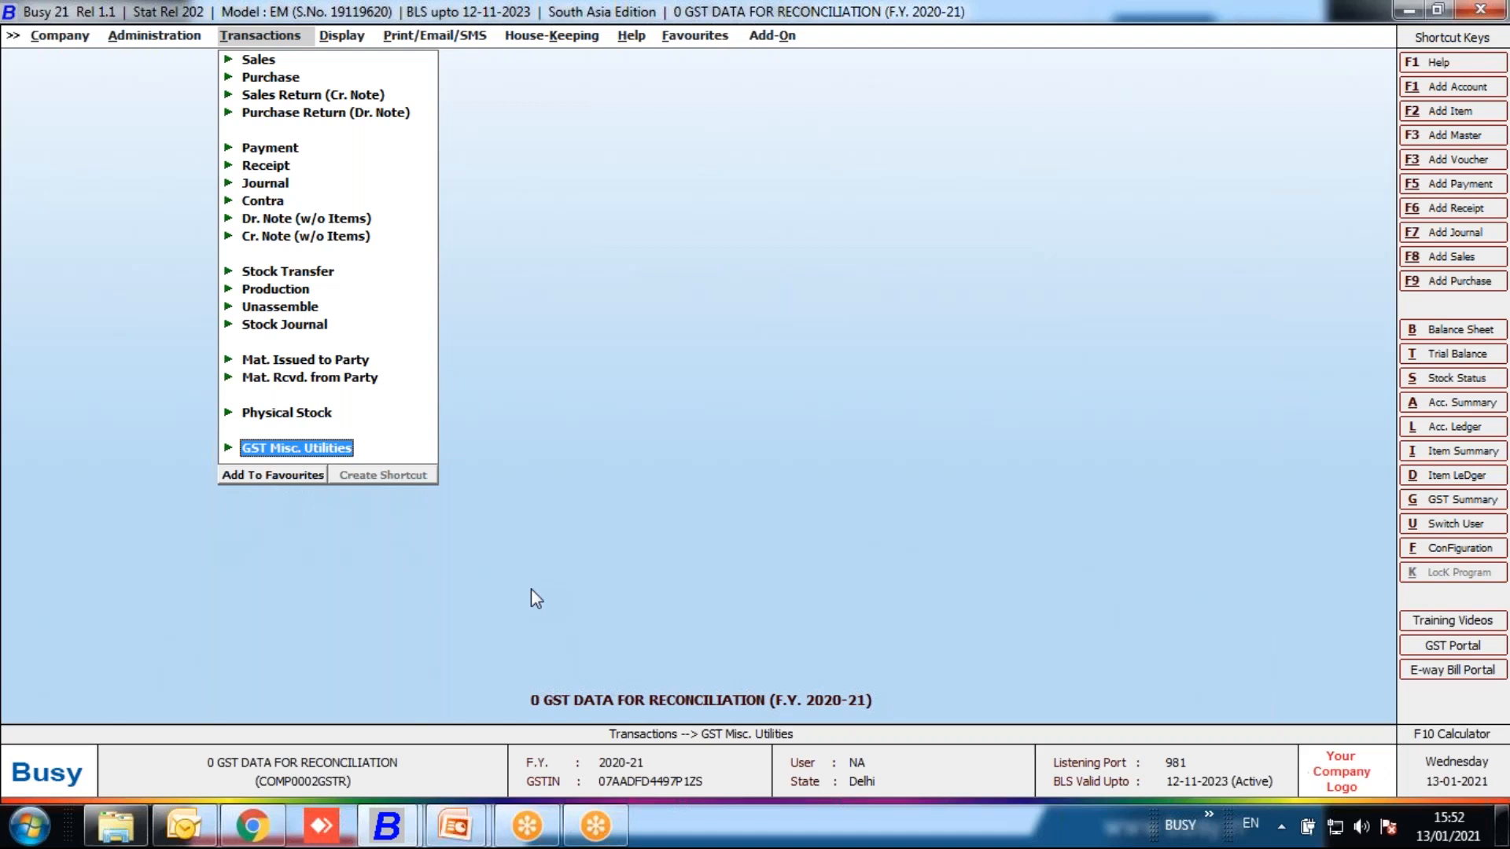
- Switch to the PowerPoint slide show and advance through the GSTR-4A Reconciliation slide to the Reconcile 4A Party wise point
key(Return)
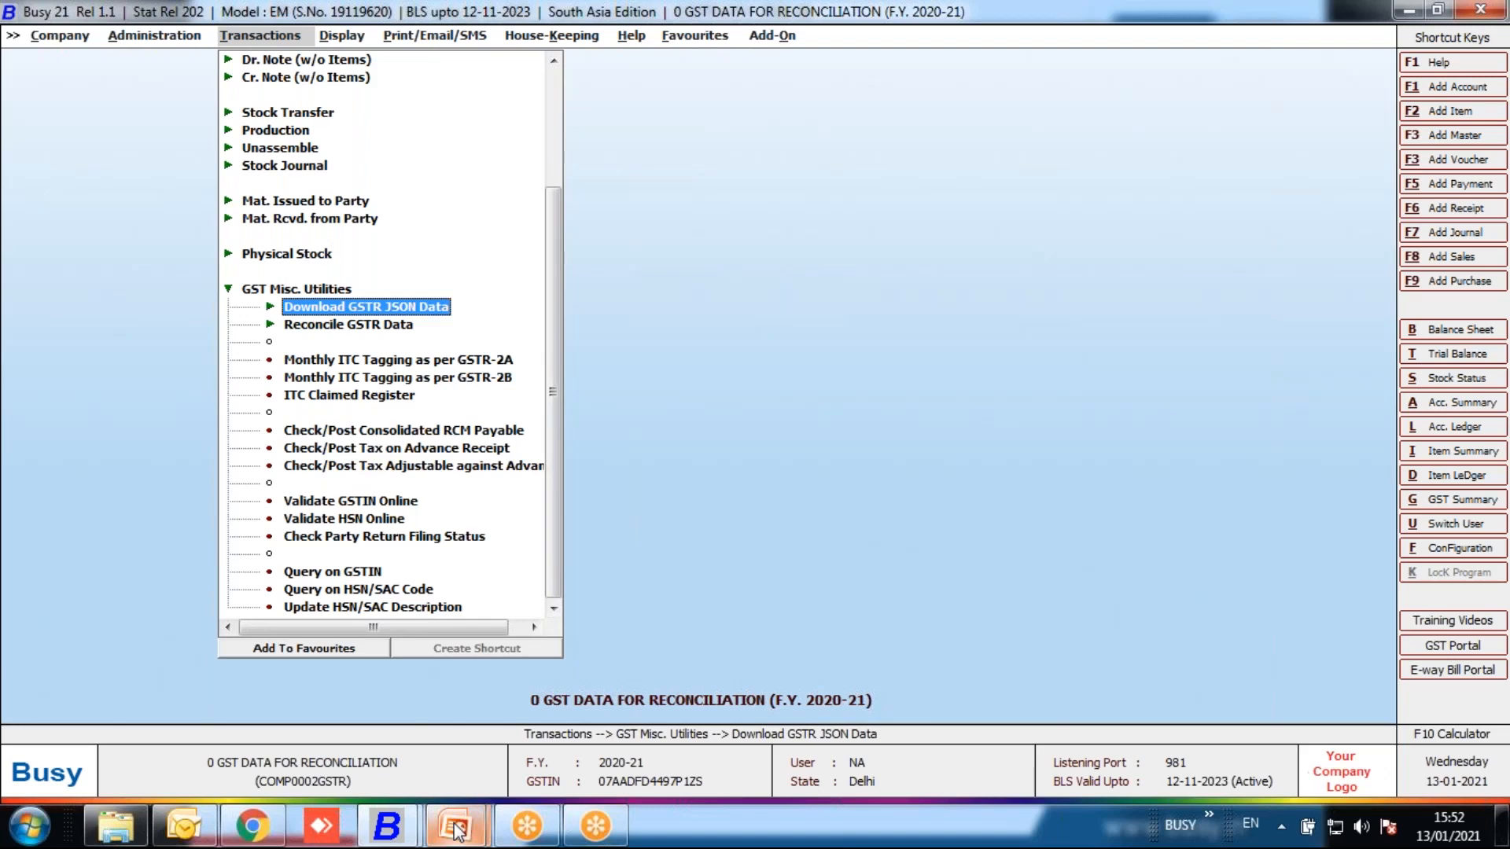
mouse_move(455, 830)
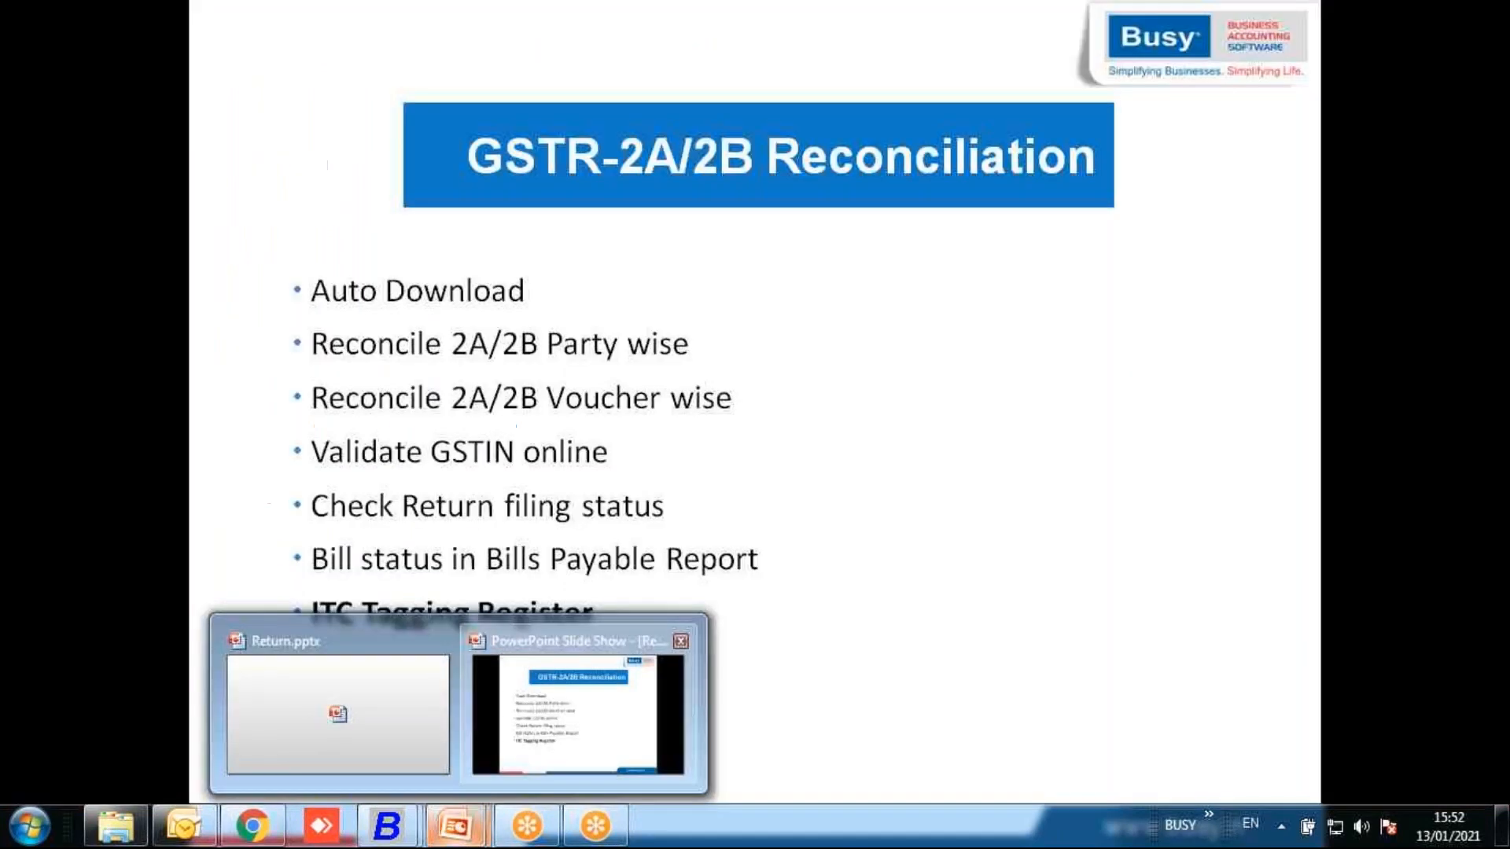
click(555, 767)
click(899, 586)
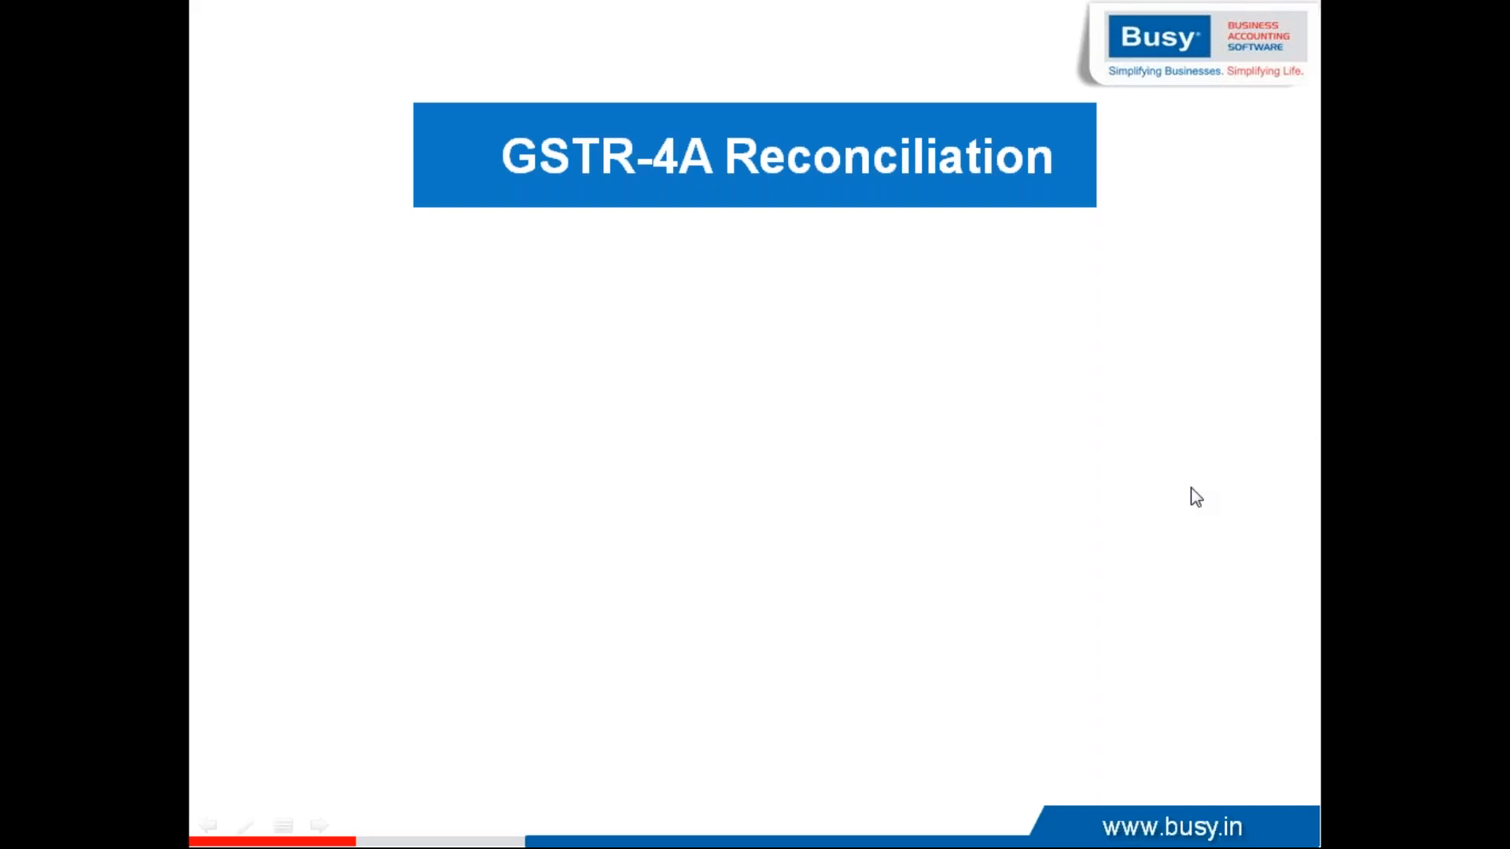
click(1193, 454)
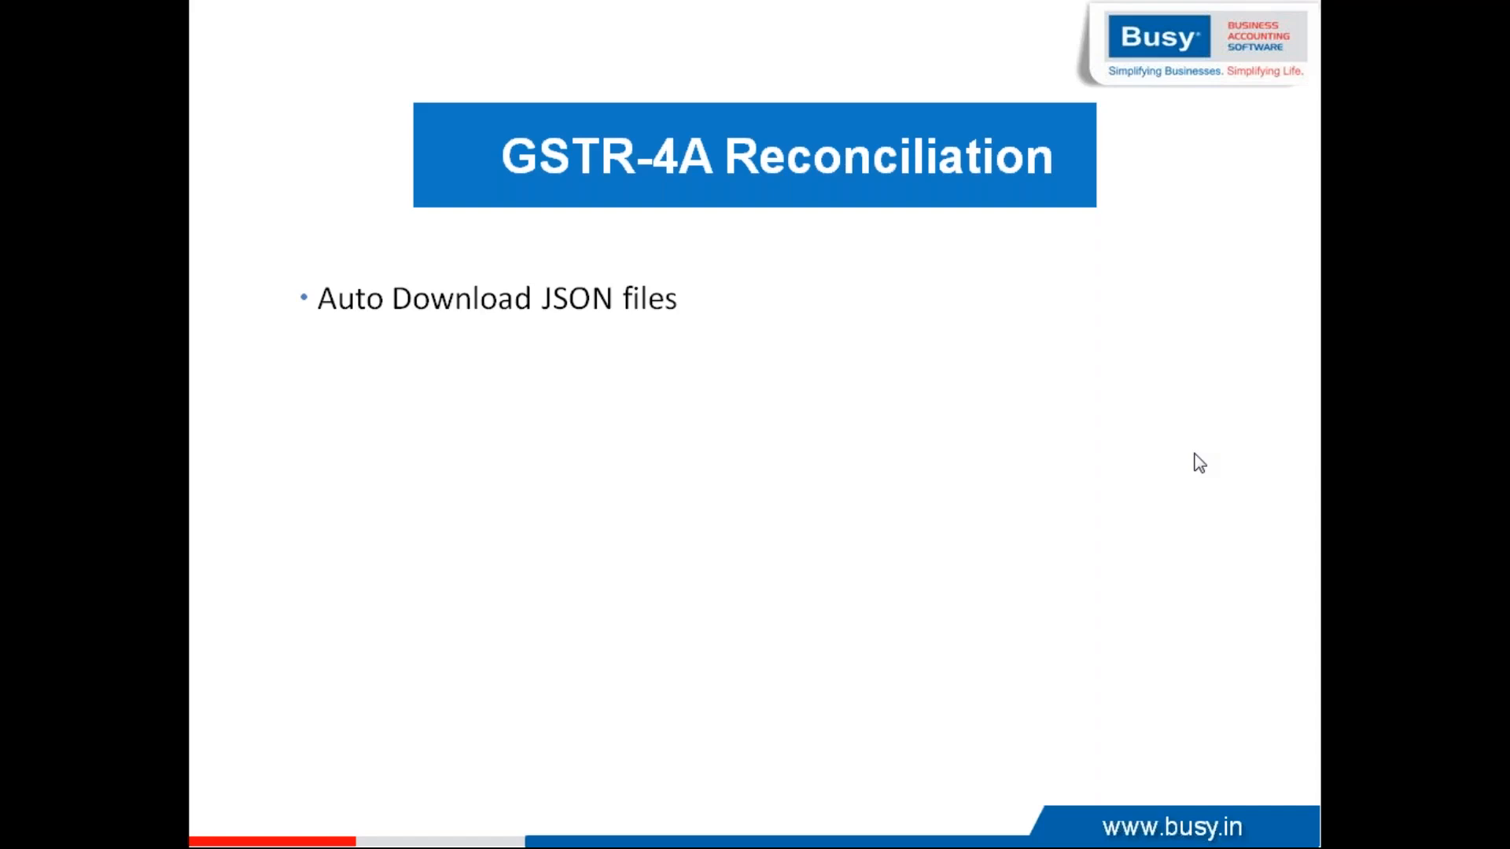
click(1193, 453)
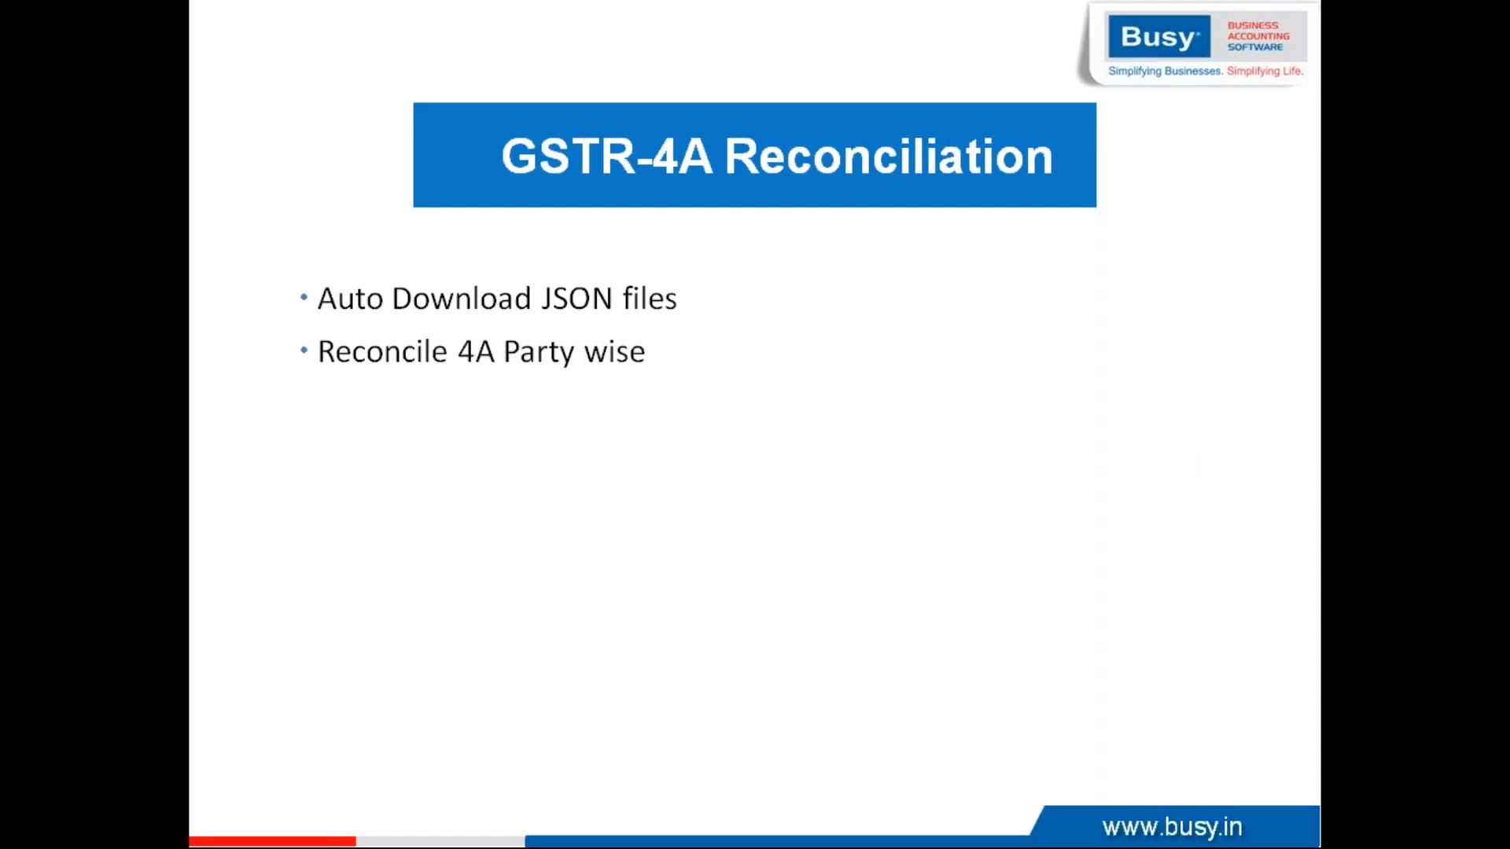
- Reveal the slide's Voucher wise and Validate GSTIN online points, and switch to the BUSY window of the GSTR 4 company
key(Right)
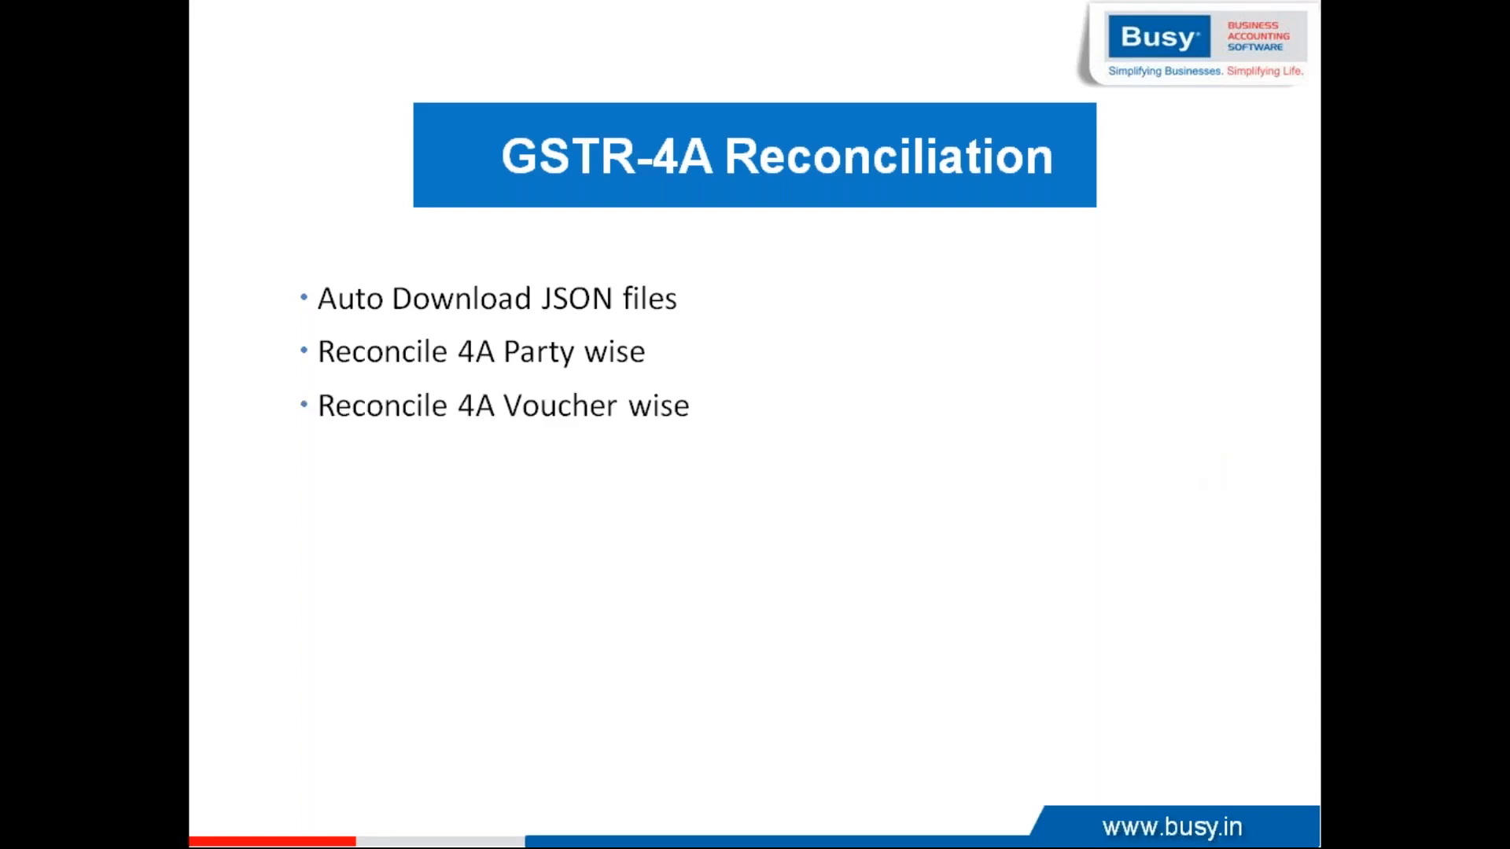
key(Right)
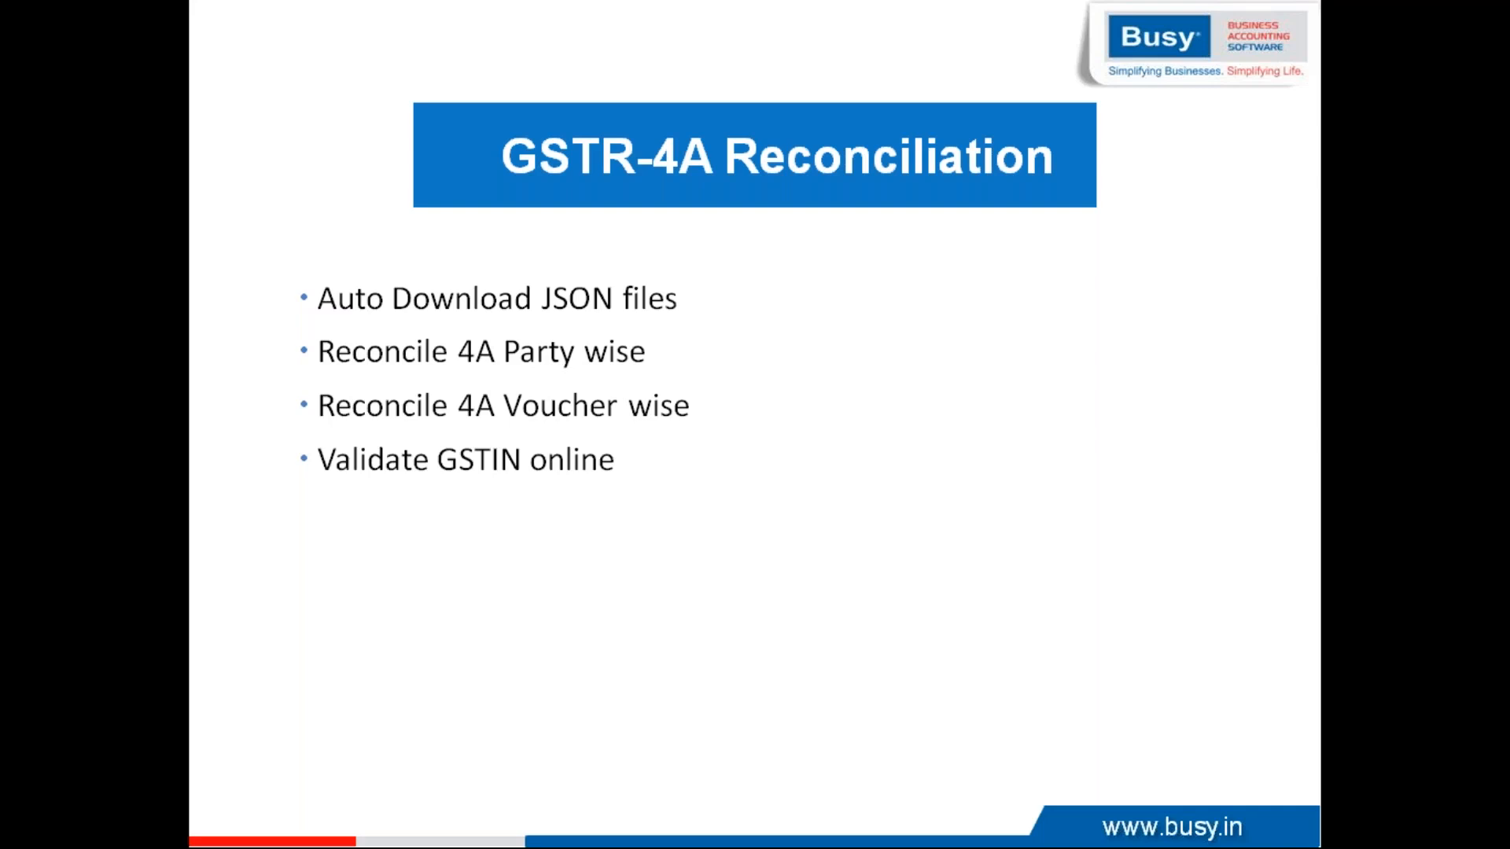
key(super)
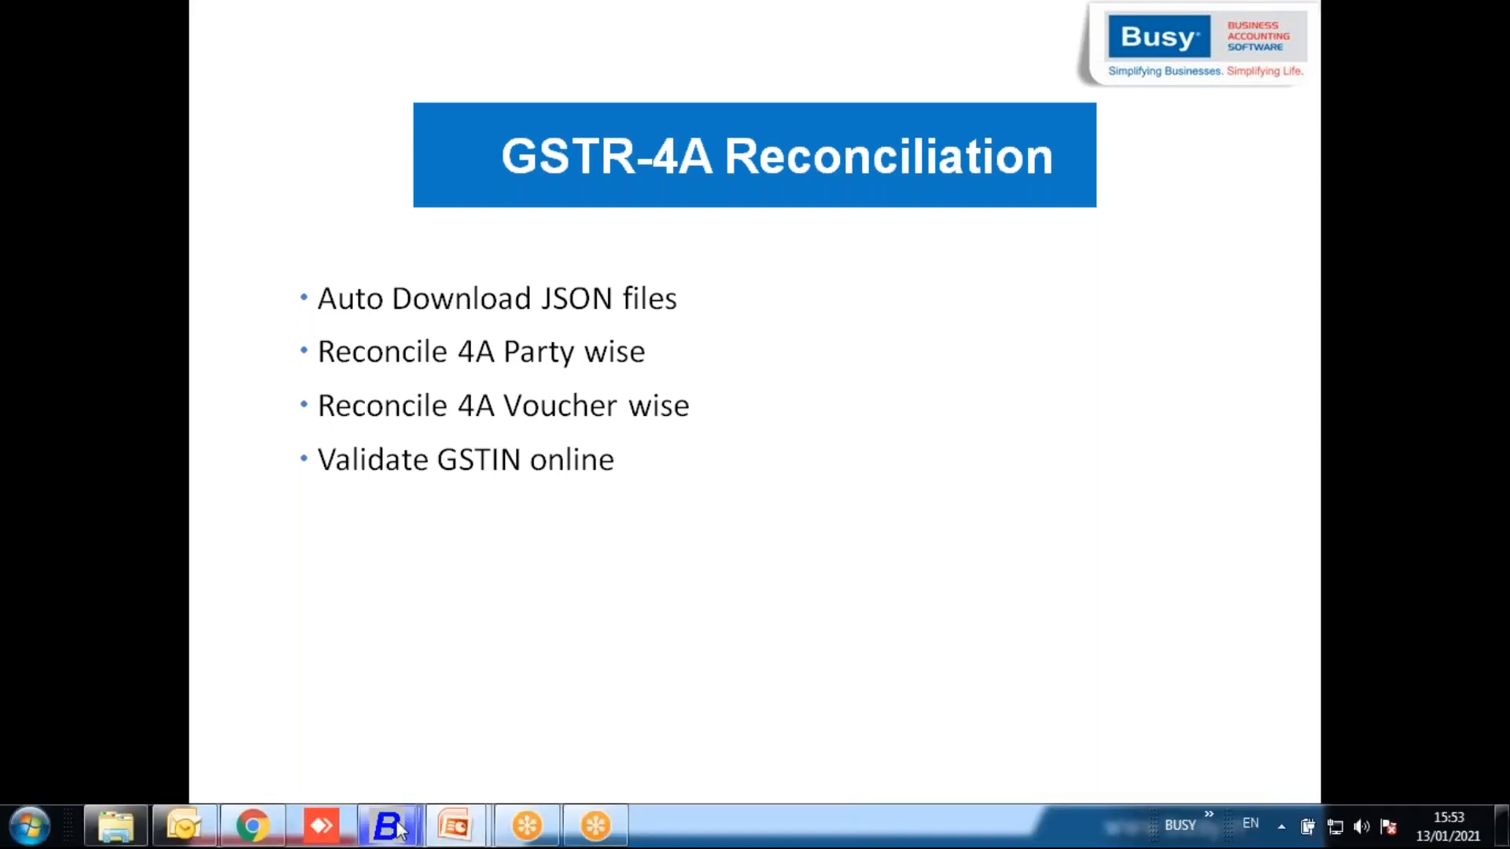
mouse_move(399, 829)
click(313, 712)
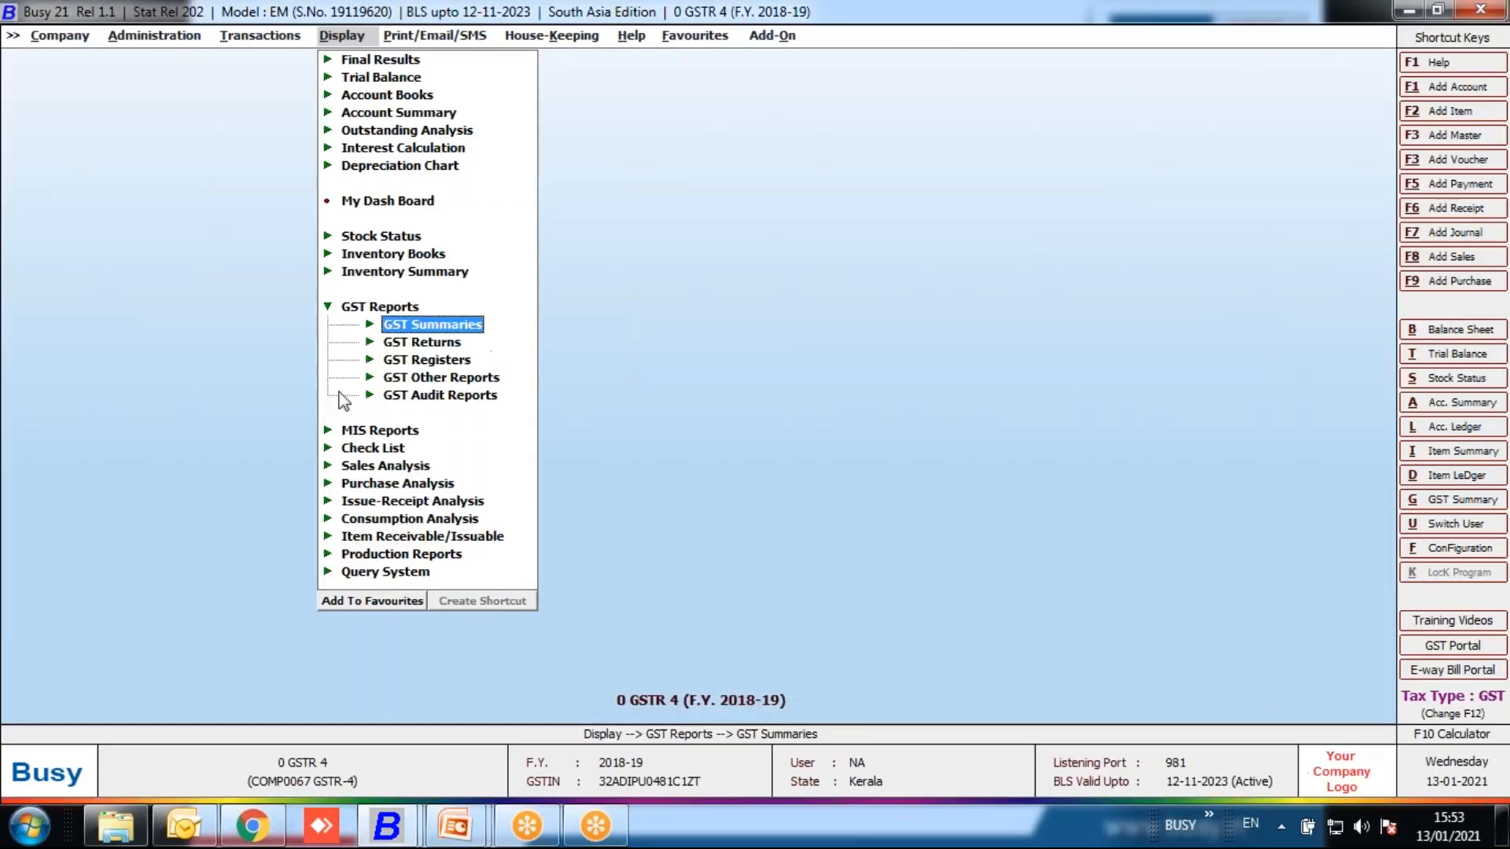
- Open the GST/VAT section of the company's Features / Options configuration
key(Left)
key(Left)
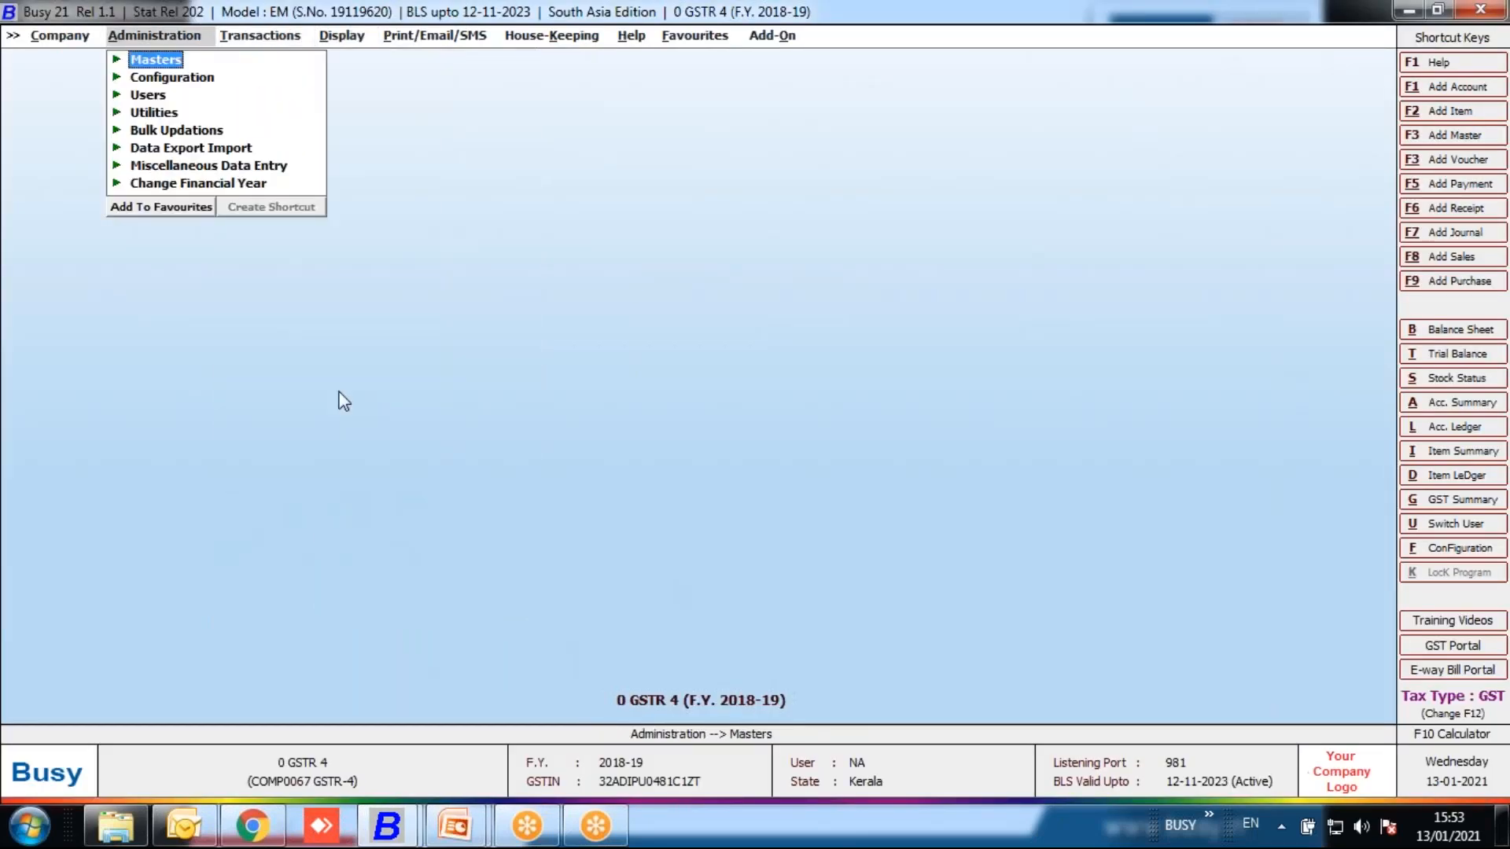
key(Right)
key(Up)
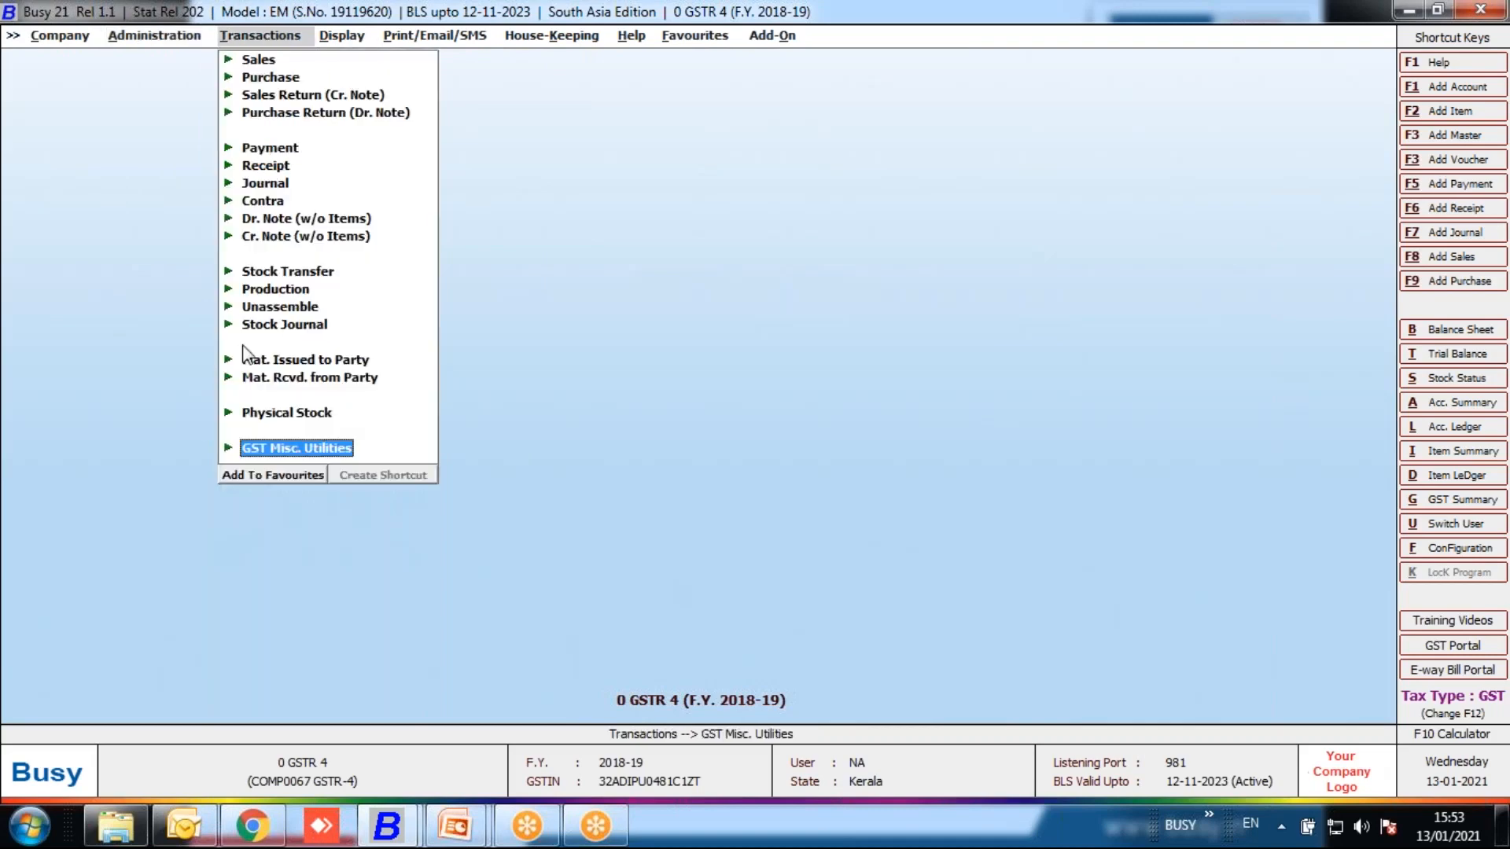
key(Left)
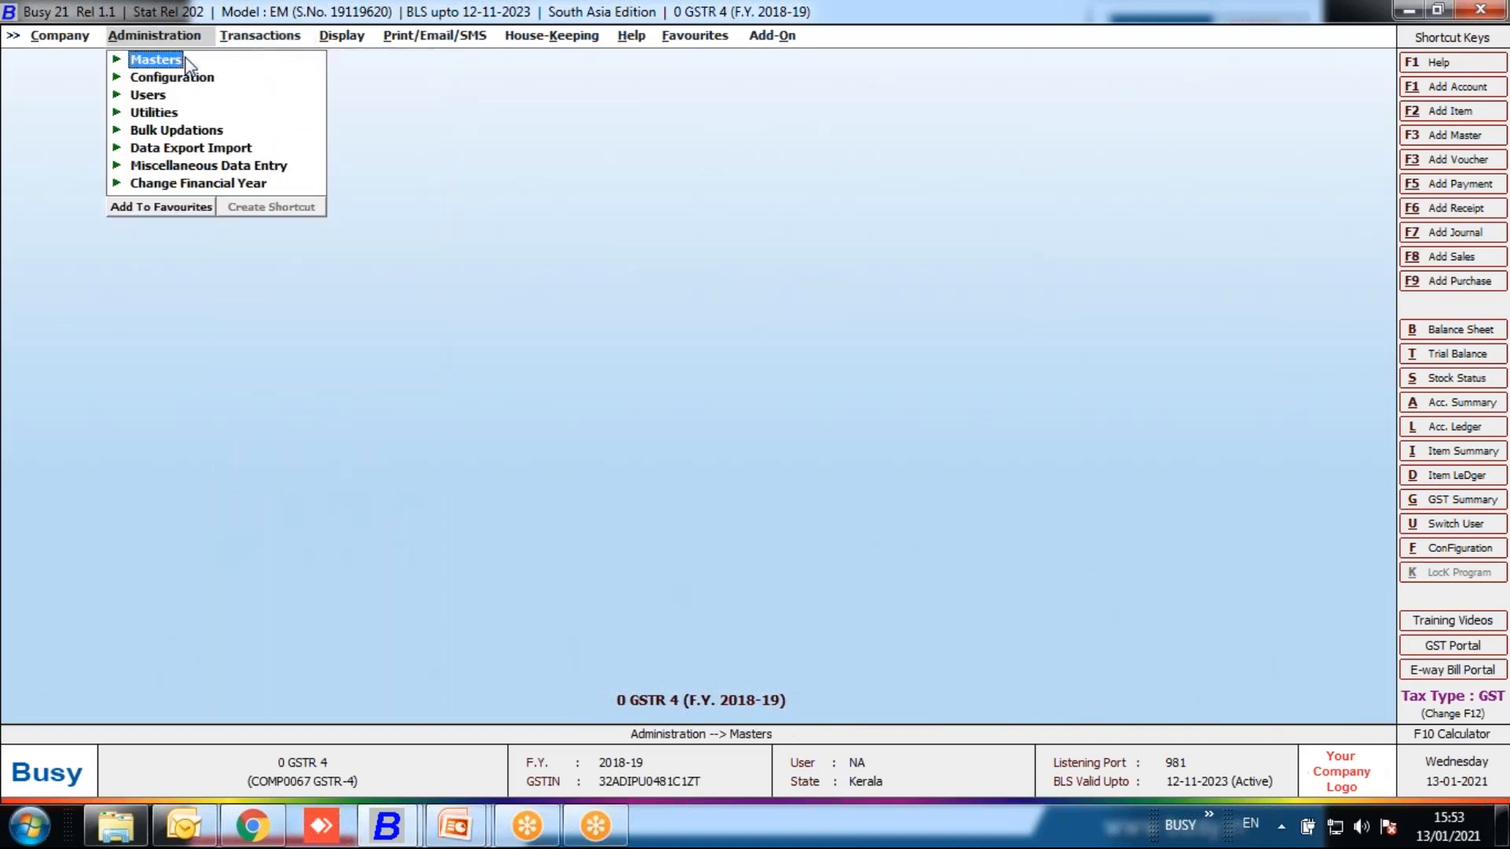
key(Down)
key(Return)
key(Return)
key(Down)
key(Down)
key(Down)
key(Return)
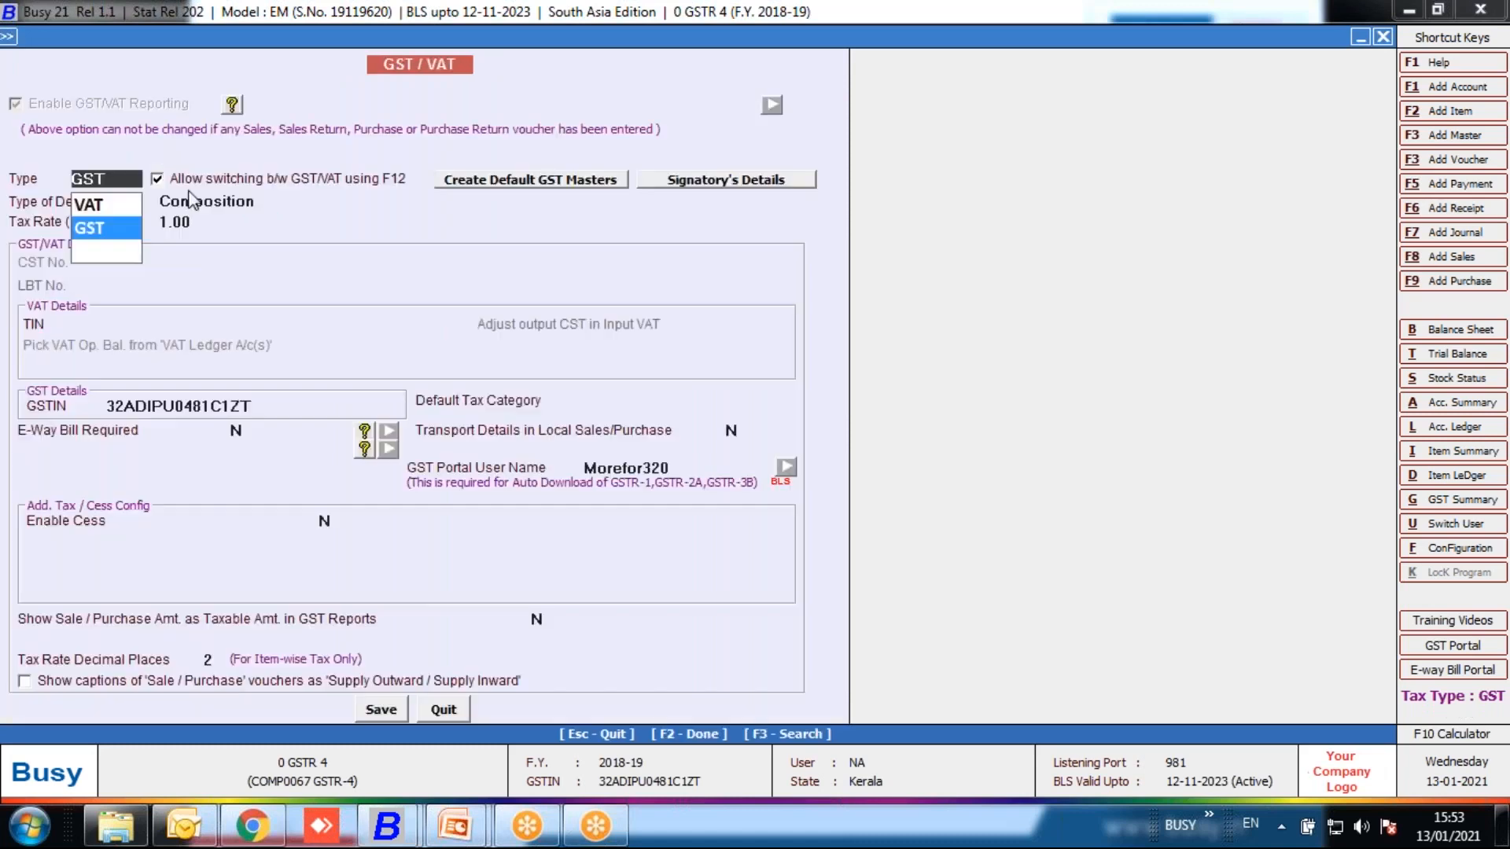
- Examine the Tax Rate and Type of Dealer settings in the GST/VAT configuration, and leave the configuration without saving
click(174, 220)
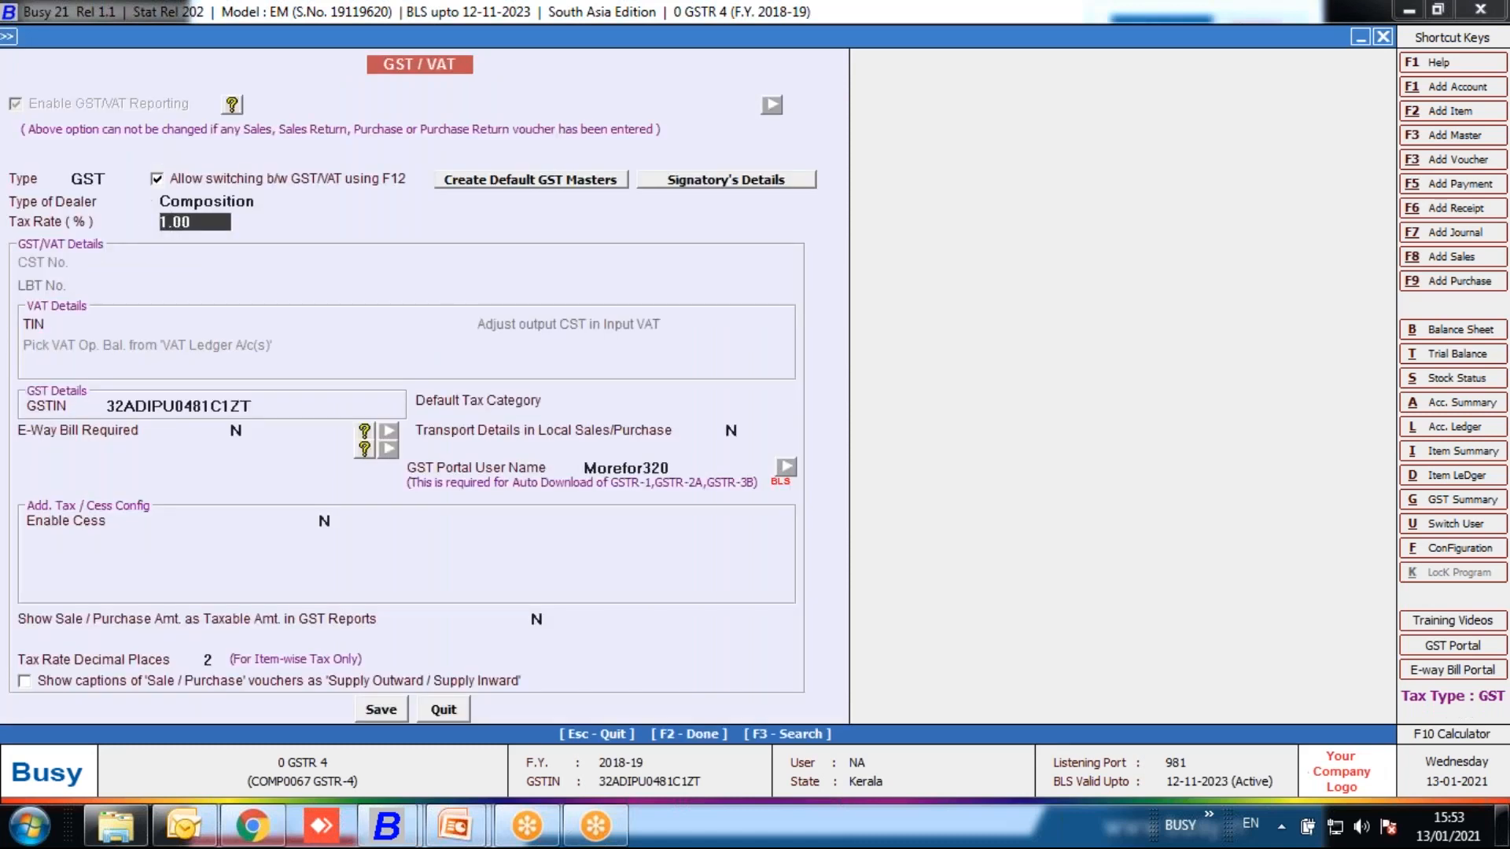
click(225, 202)
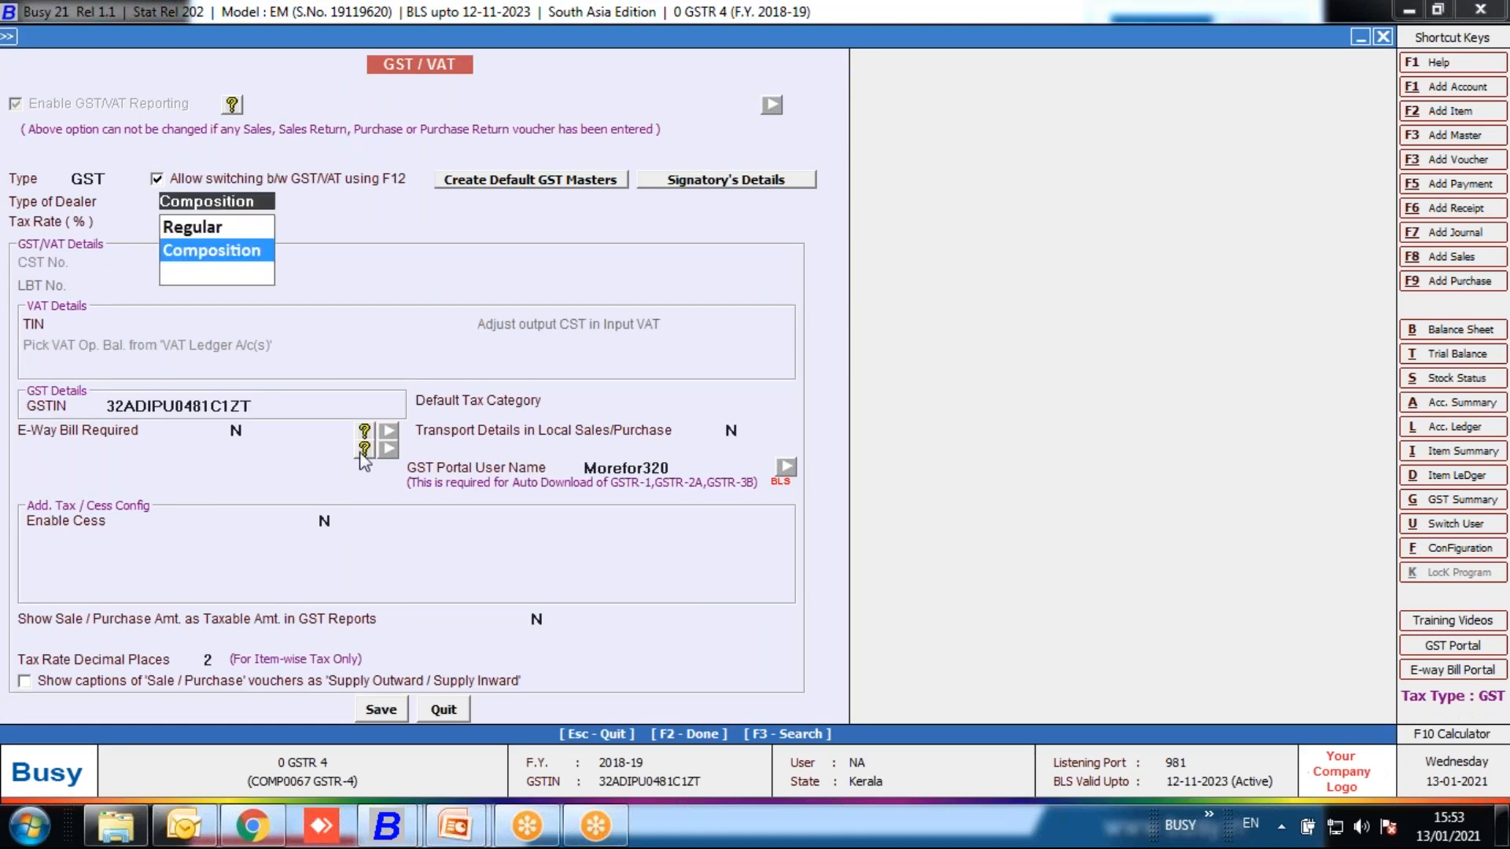
key(Escape)
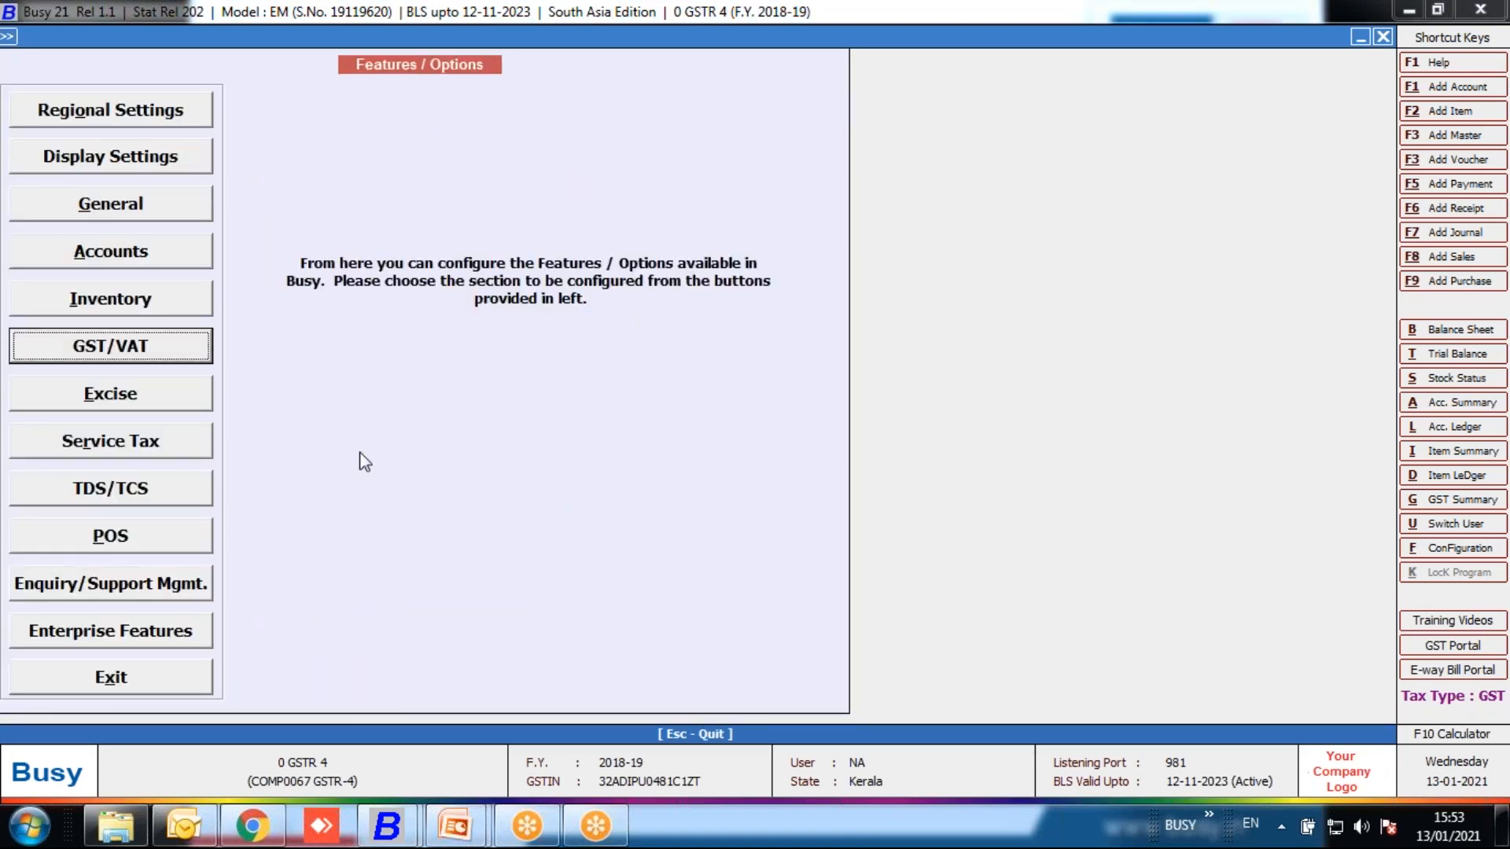
key(Return)
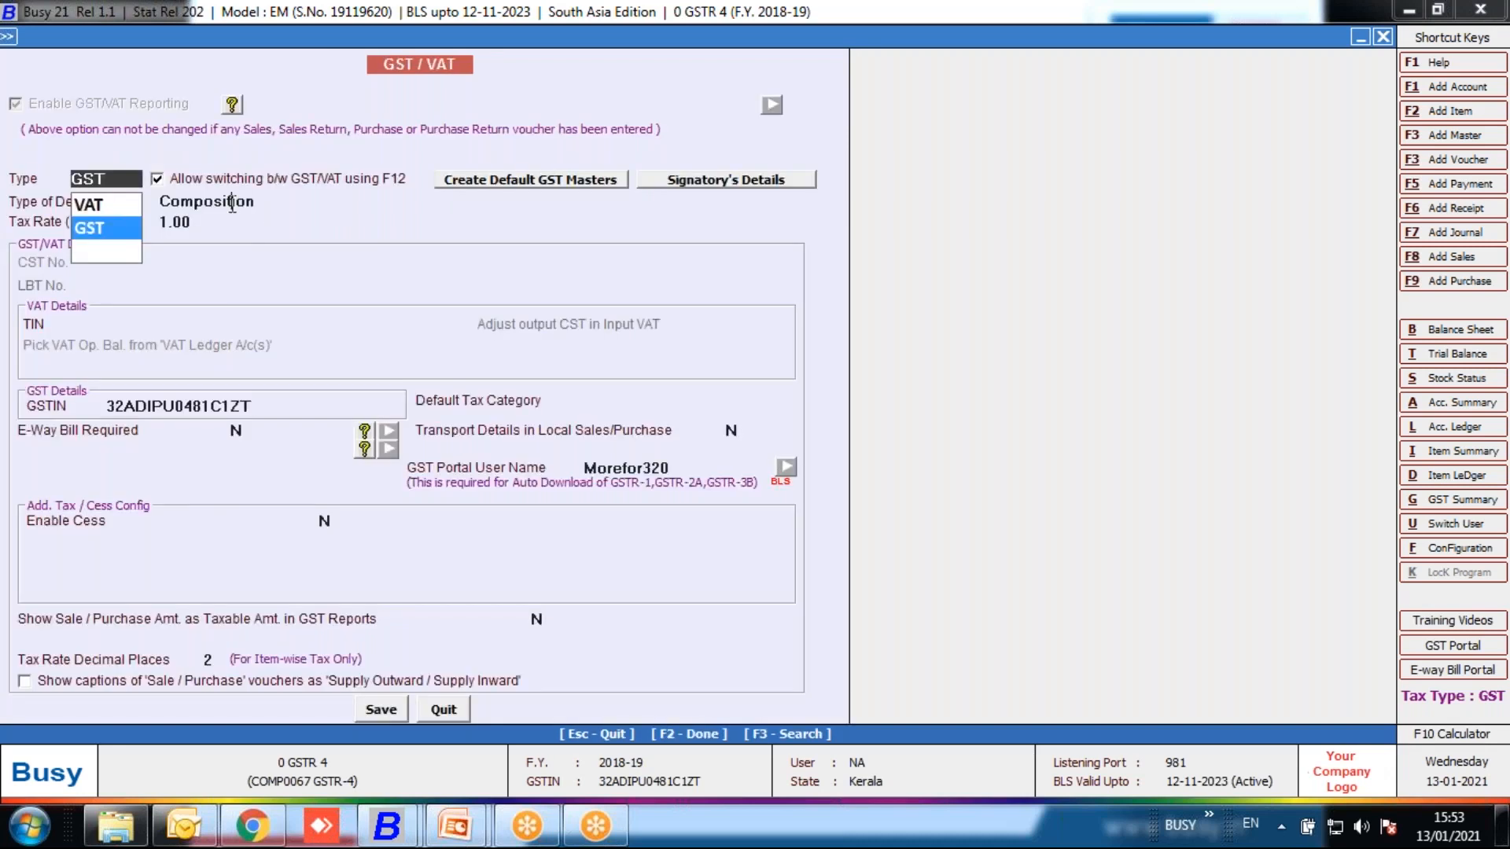
click(225, 221)
click(220, 201)
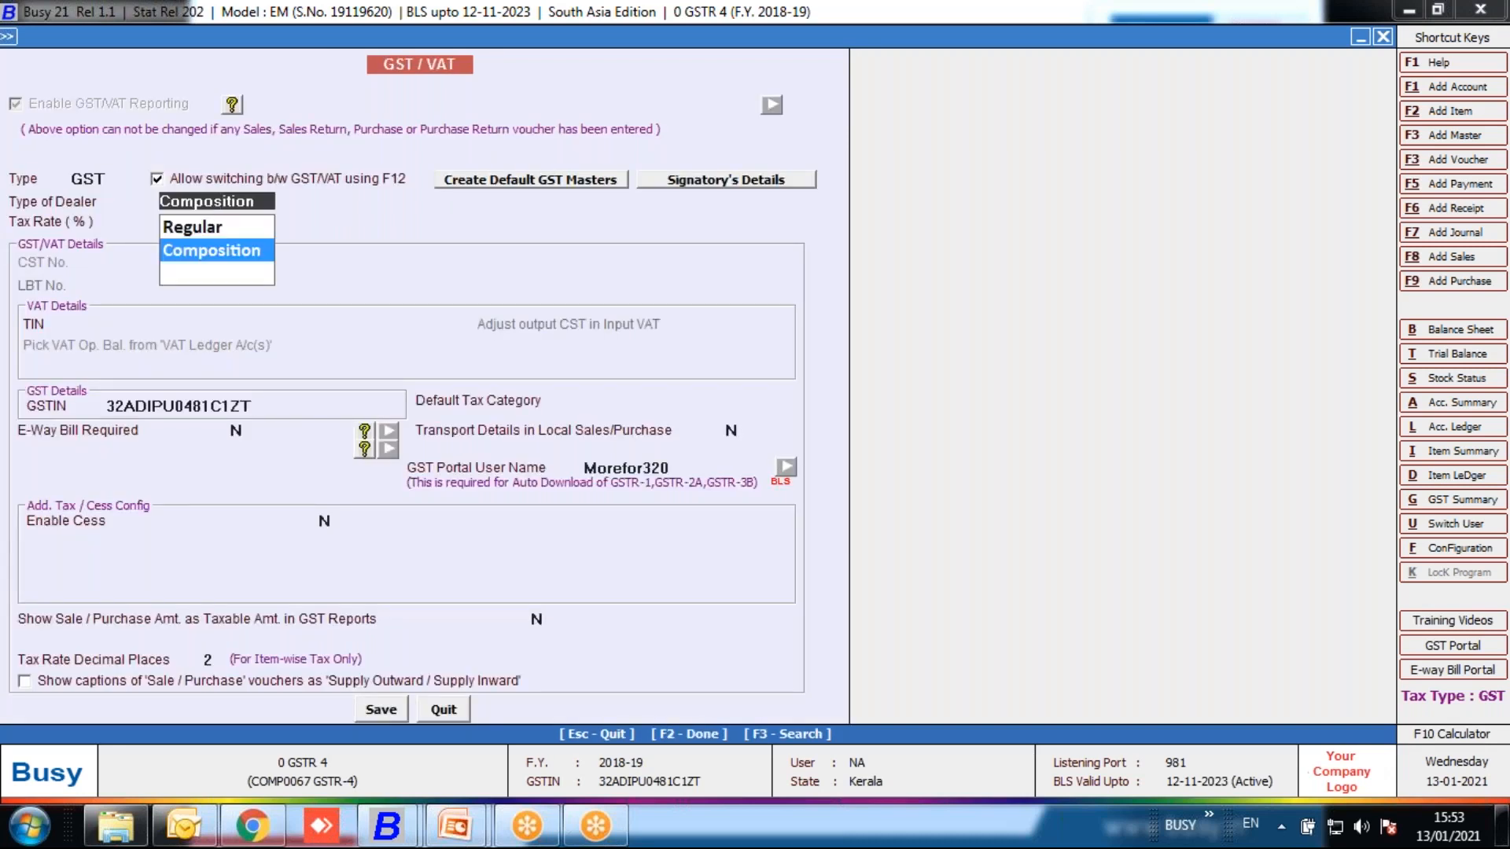
key(Escape)
key(Escape)
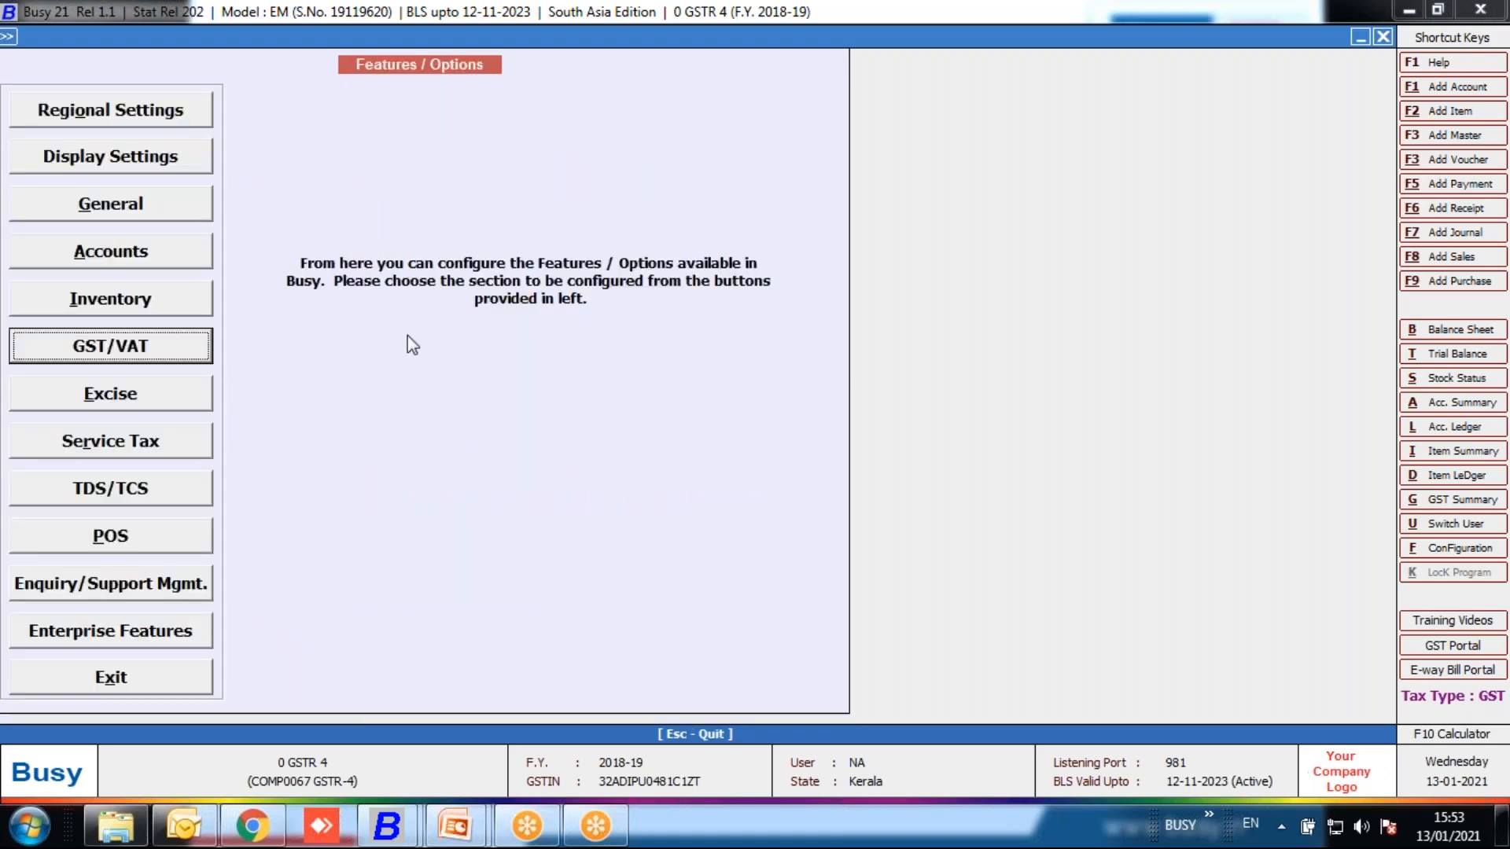
key(Escape)
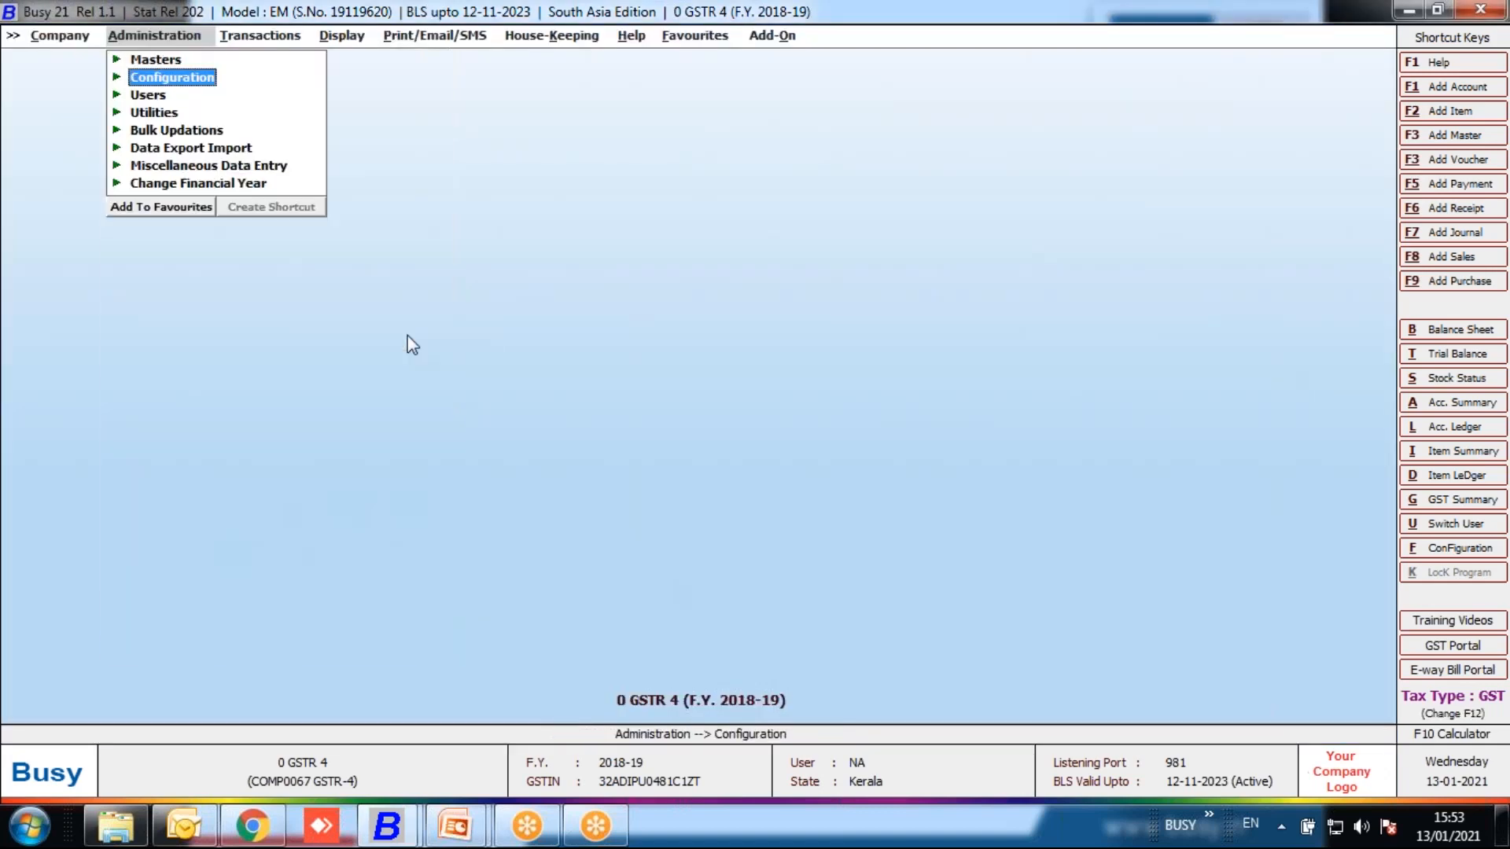
- Open Download GSTR-4A, compare the quarterly statuses under the Auto Download and Manual saving modes, and close the form
key(Right)
key(Return)
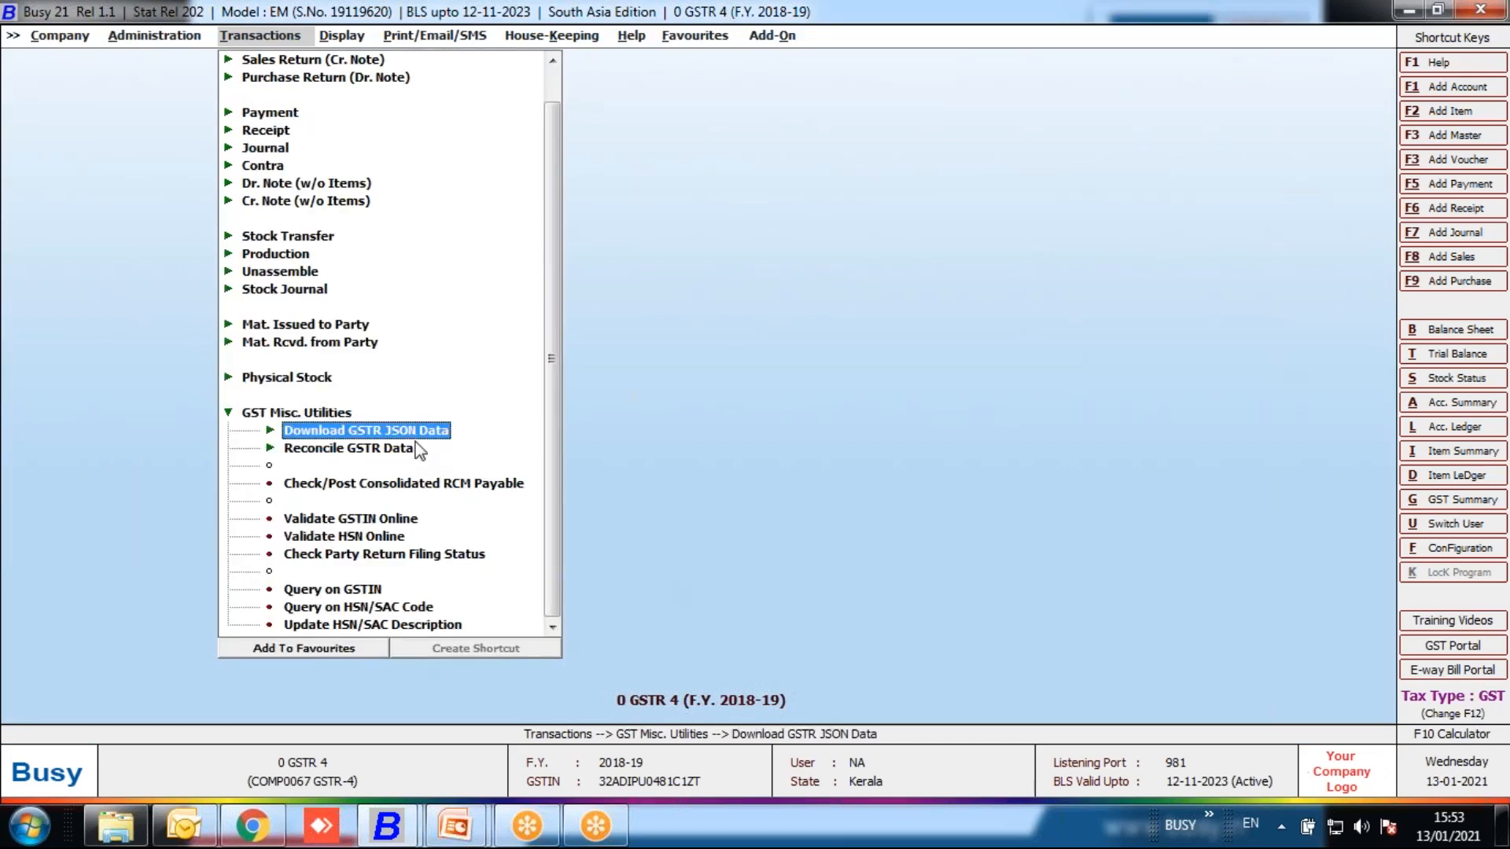
key(Return)
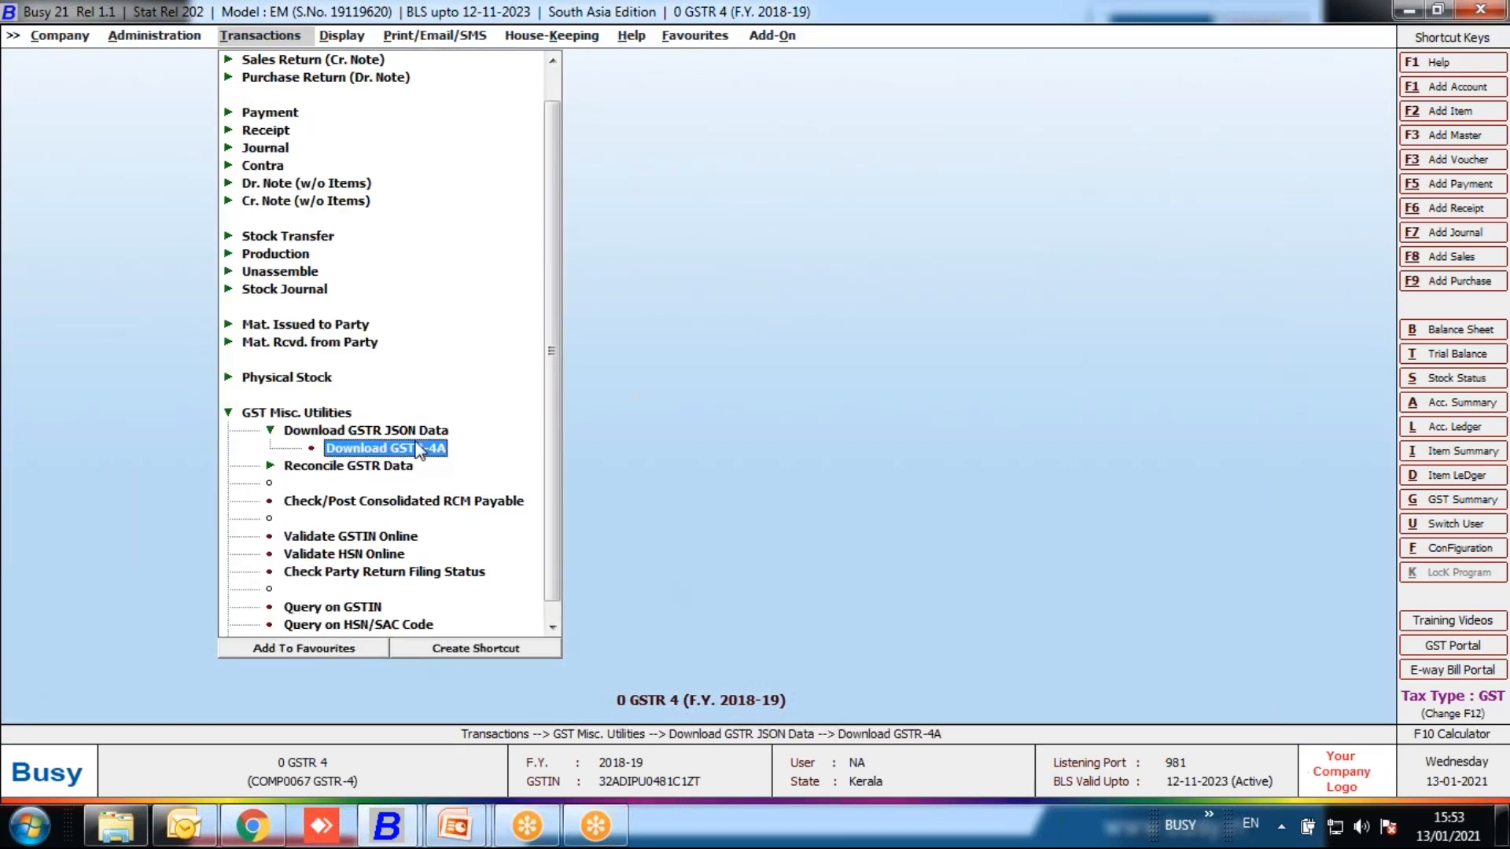
key(Return)
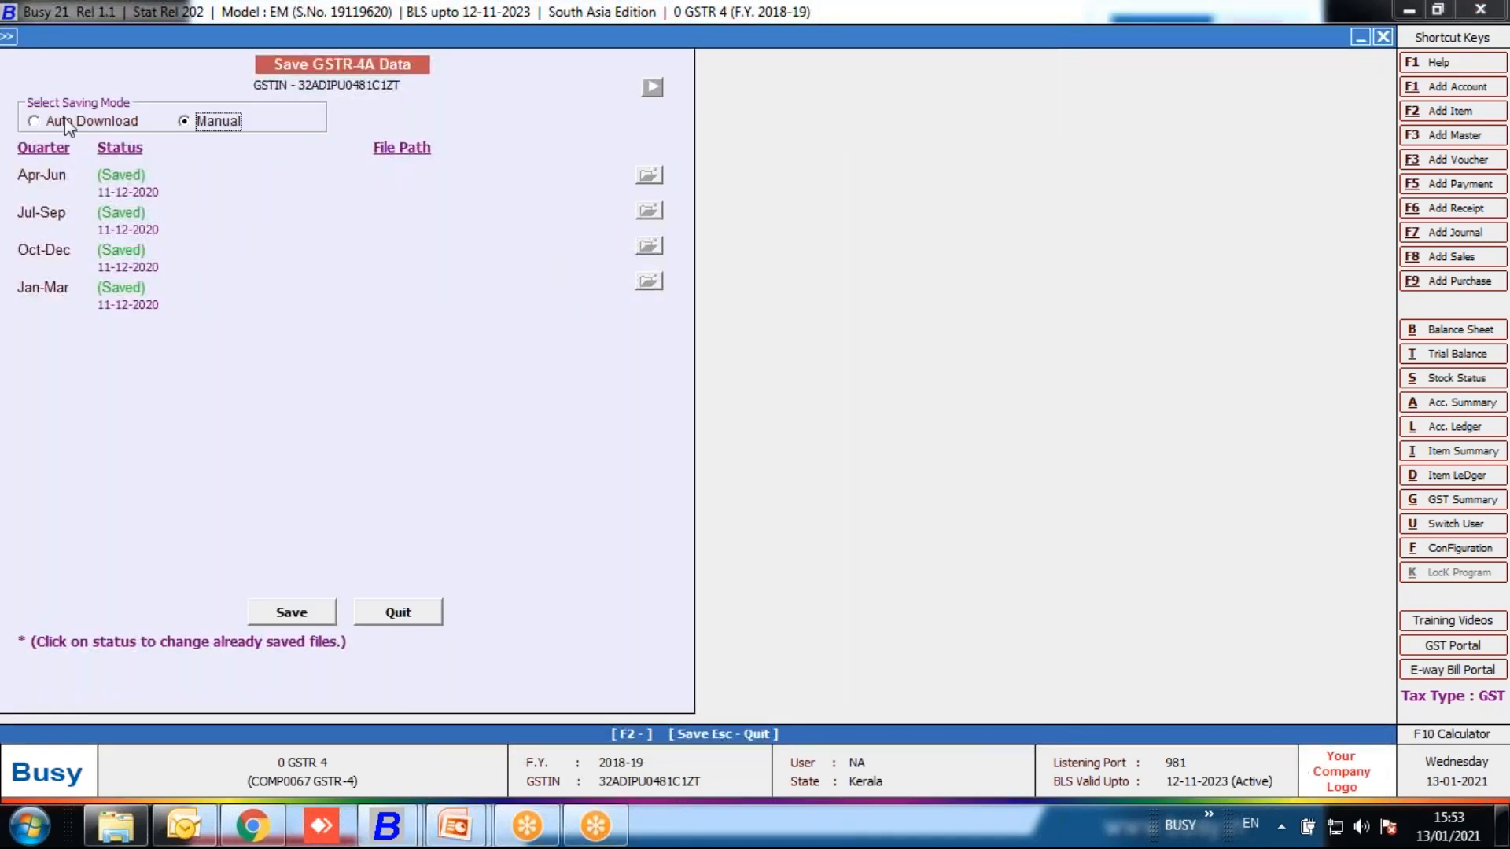
click(61, 126)
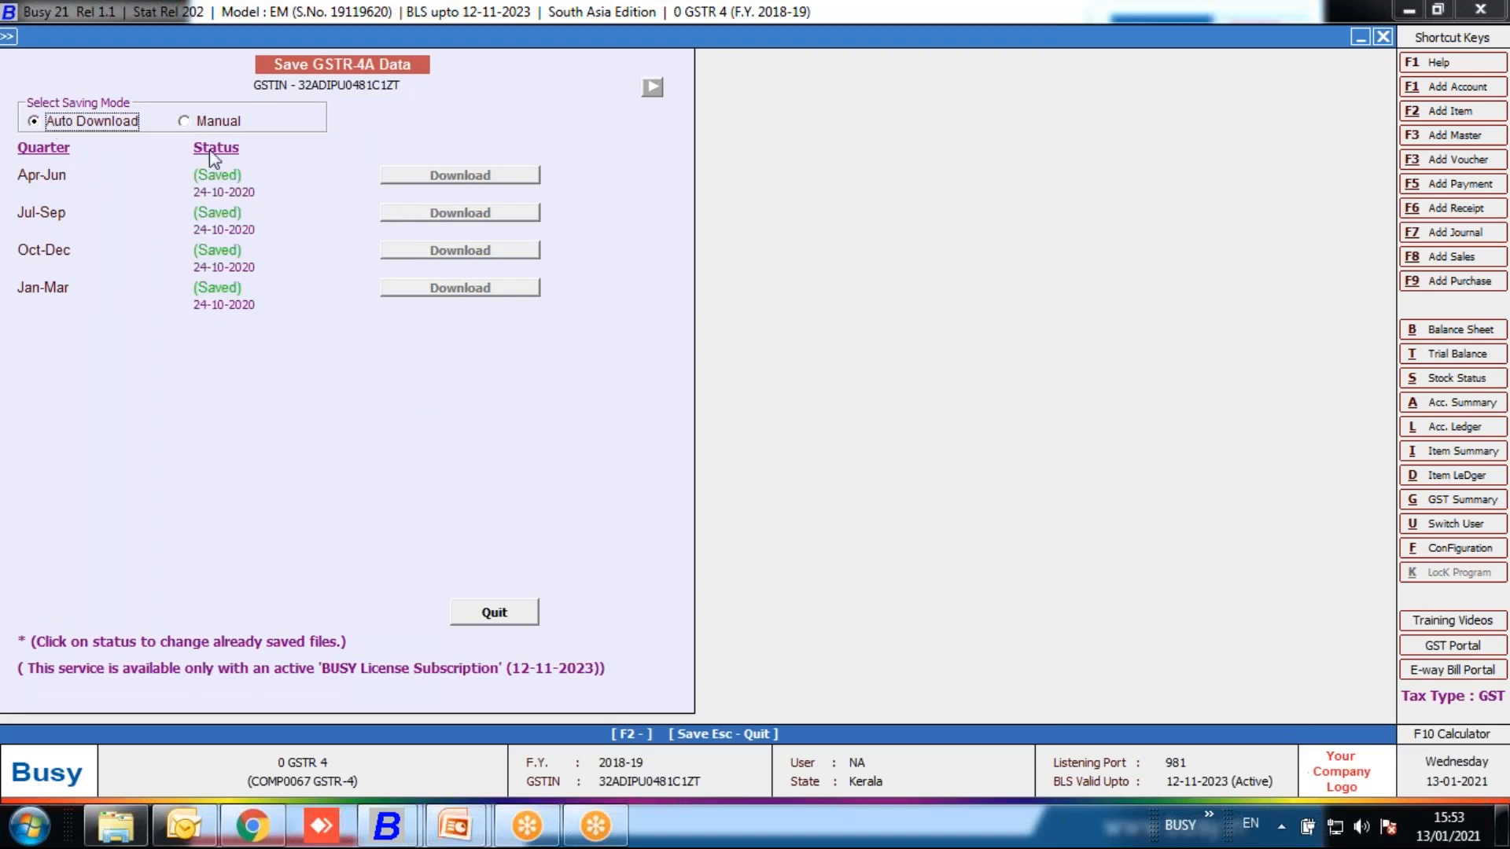
click(209, 122)
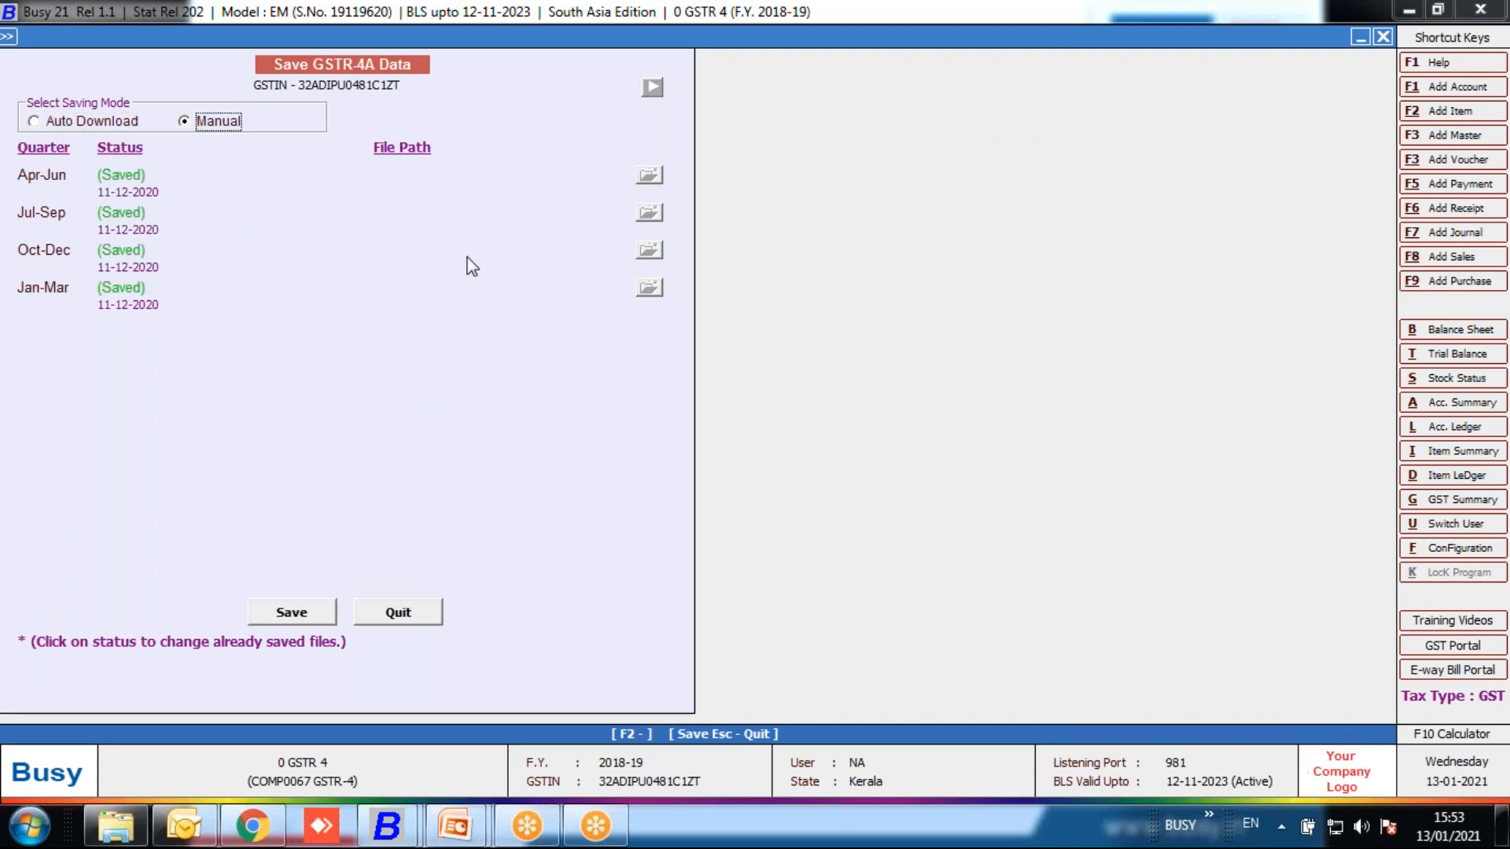
key(Escape)
- Open Reconcile GSTR-4A (Vch. wise) with the account filter set to N and the Start Quarter set to Ist
key(Down)
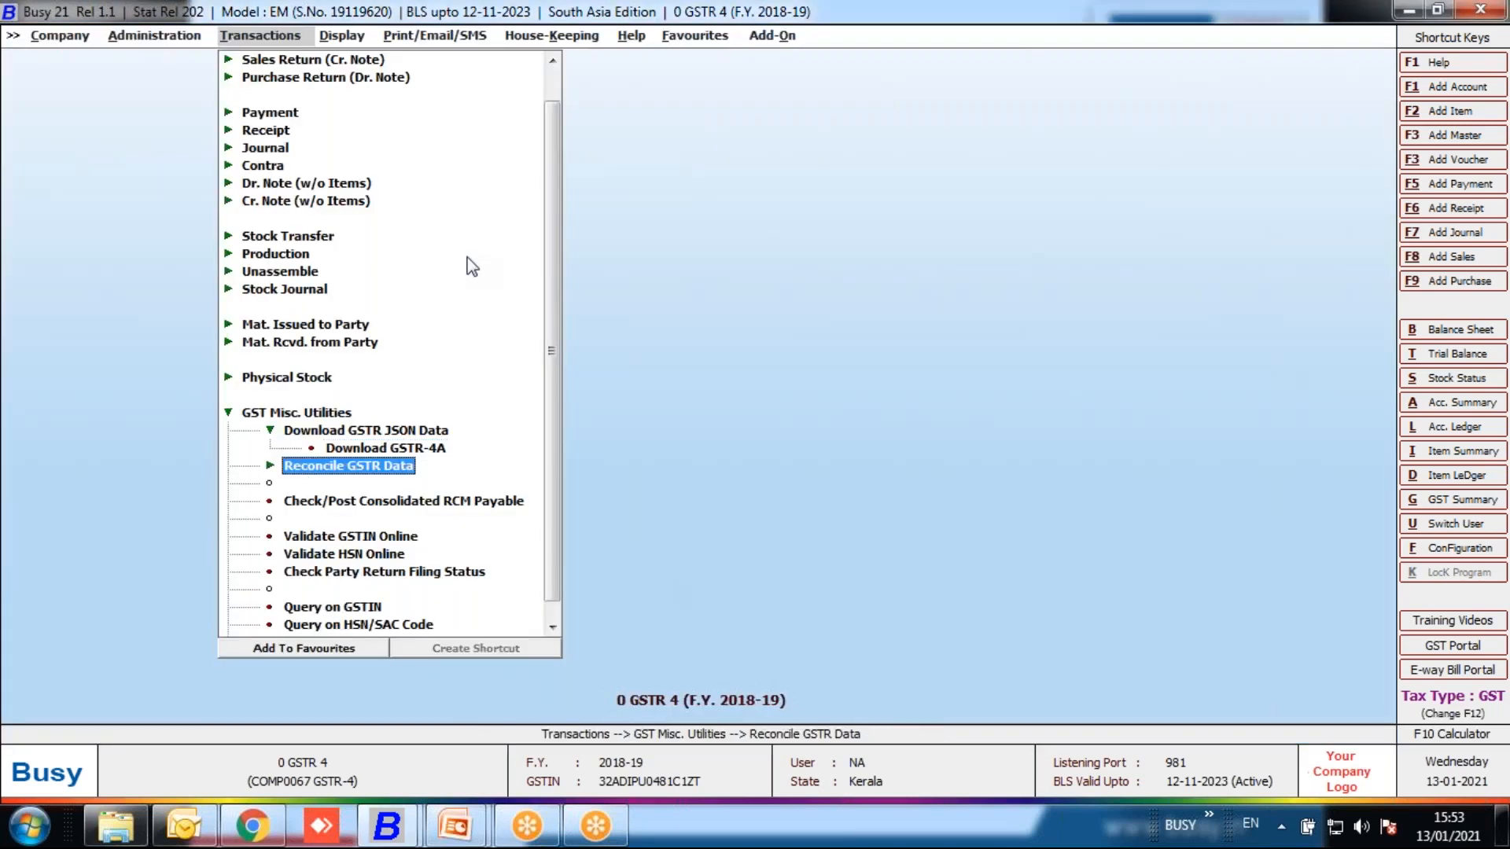
key(Return)
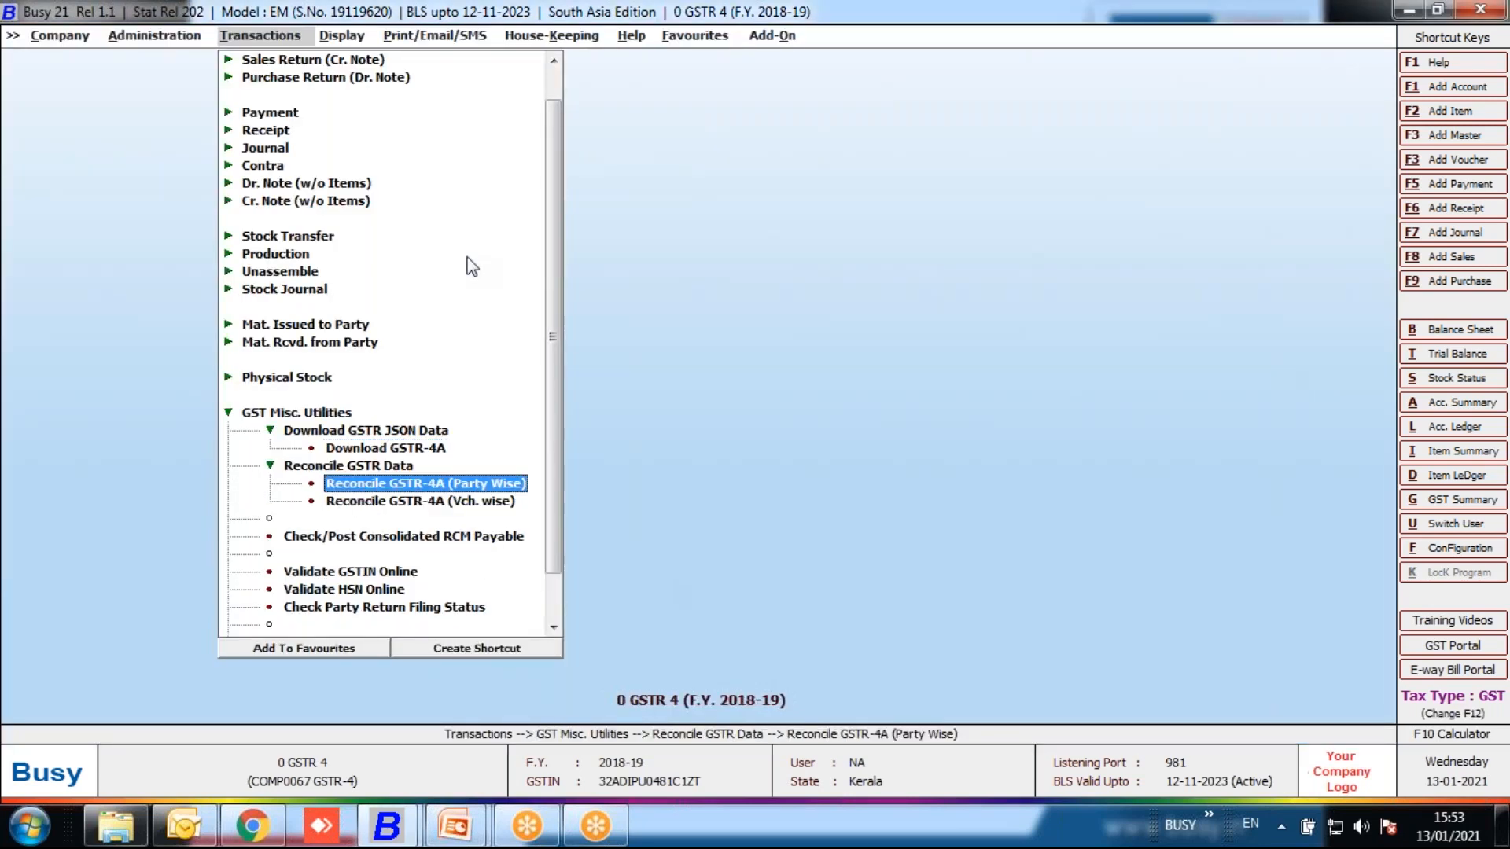
key(Down)
key(Return)
key(Return)
key(Return)
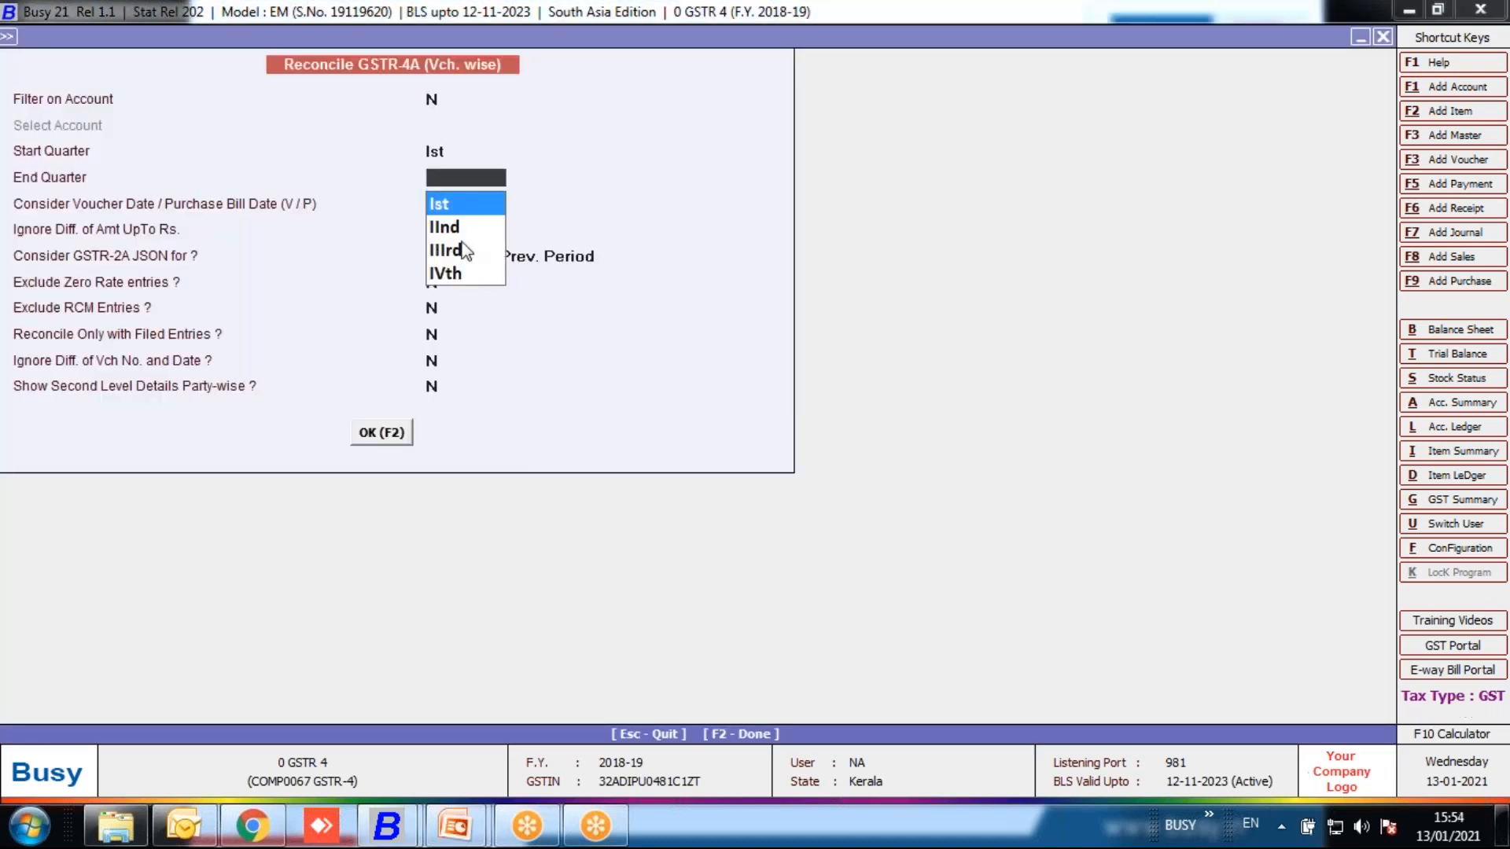
- Set the End Quarter to Ist and accept voucher date V, ignored difference Rs. 1, Current & Prev. Period JSON, and N for the remaining options
key(Return)
key(Return)
key(Return)
key(Return)
key(Return)
key(Return)
key(Return)
key(Return)
key(Return)
key(Return)
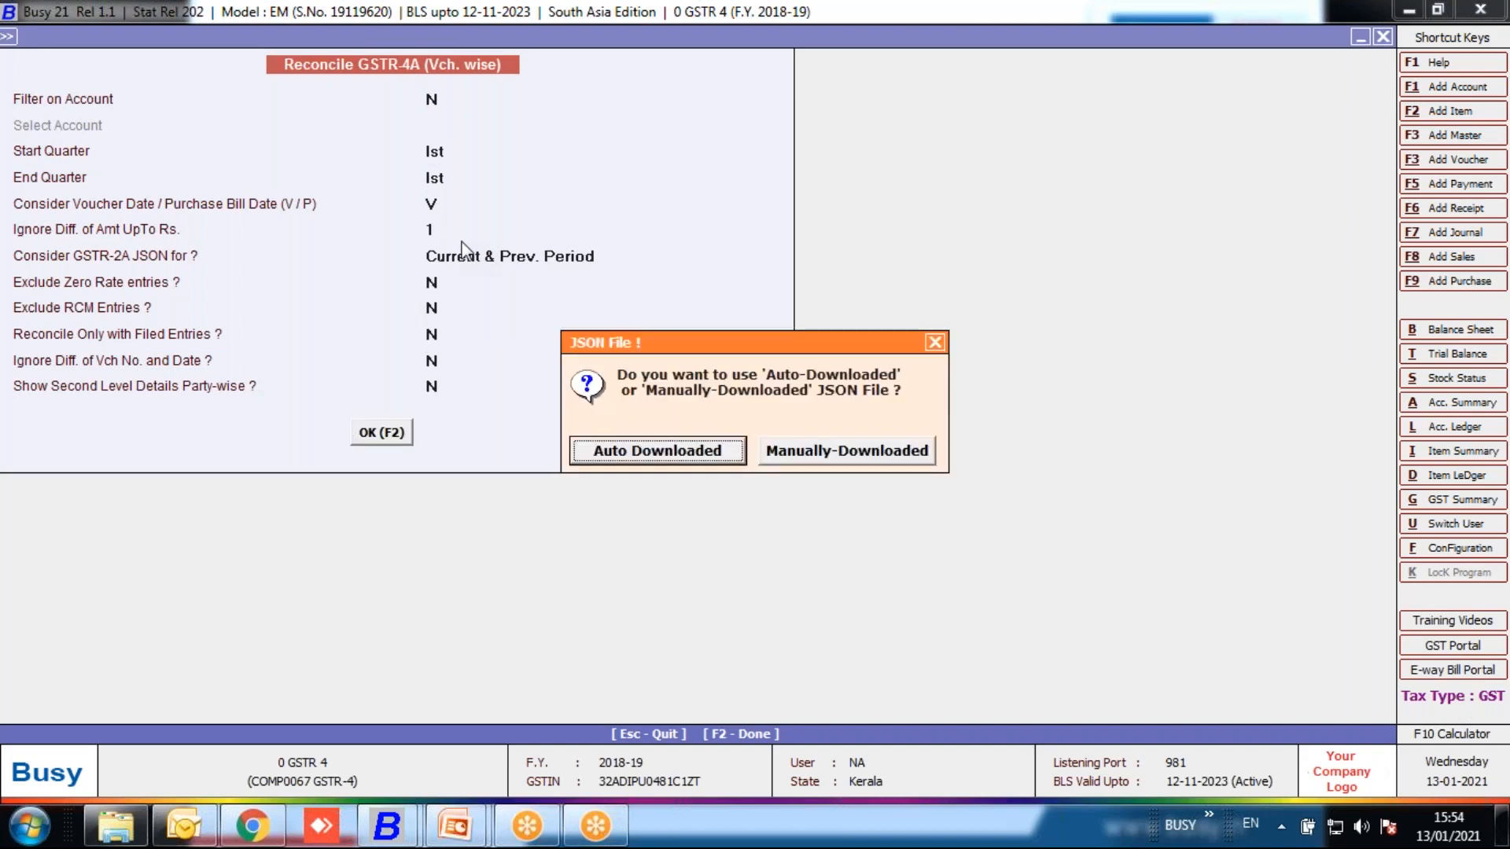
- Generate the voucher-wise reconciliation from the manually downloaded JSON file and select the Missing Documents In BUSY Data(GSTR2) row
key(Right)
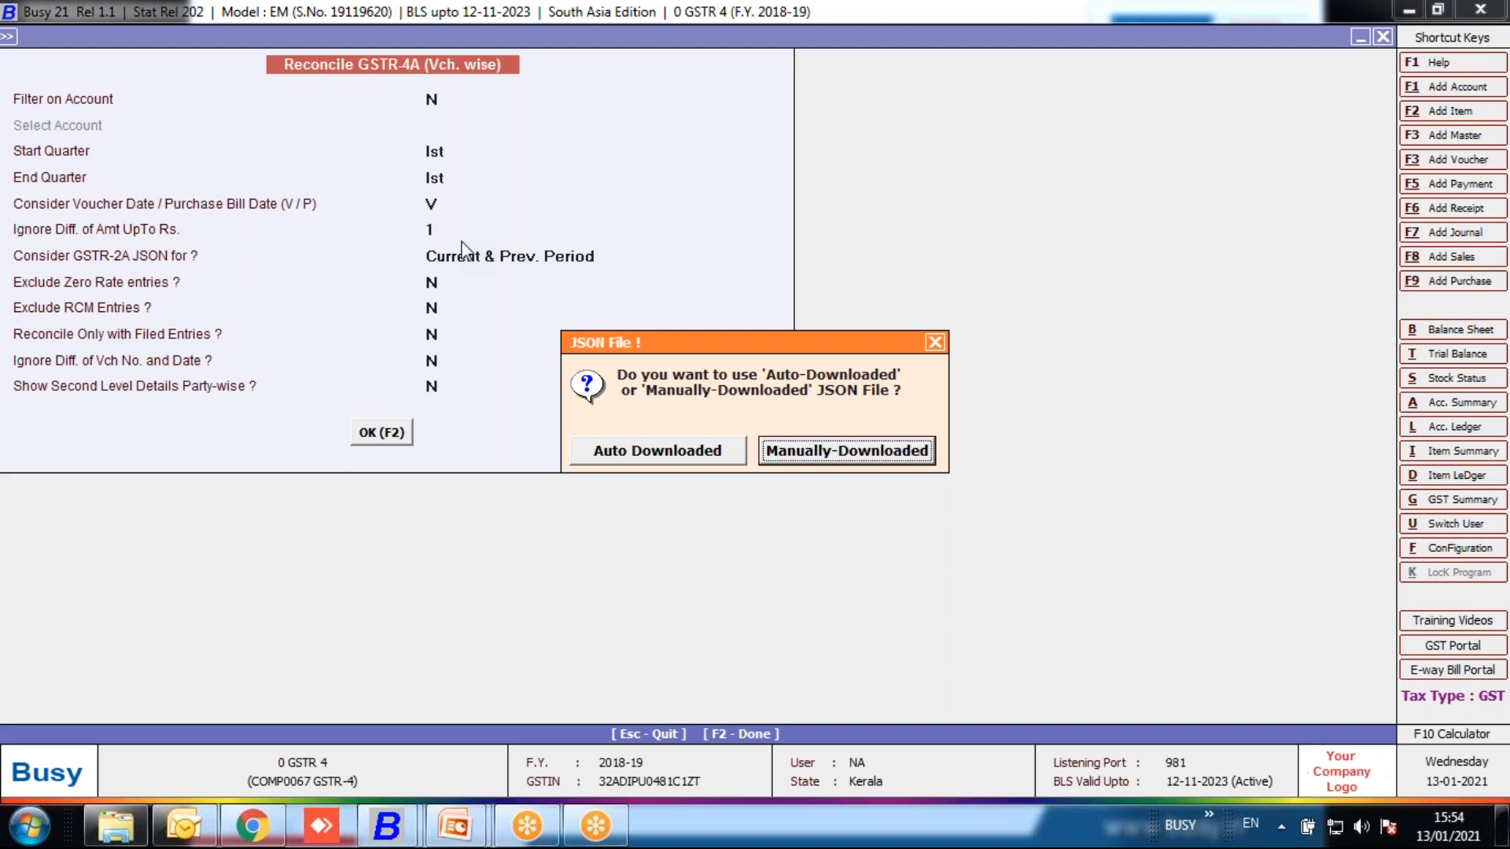
key(Escape)
key(F2)
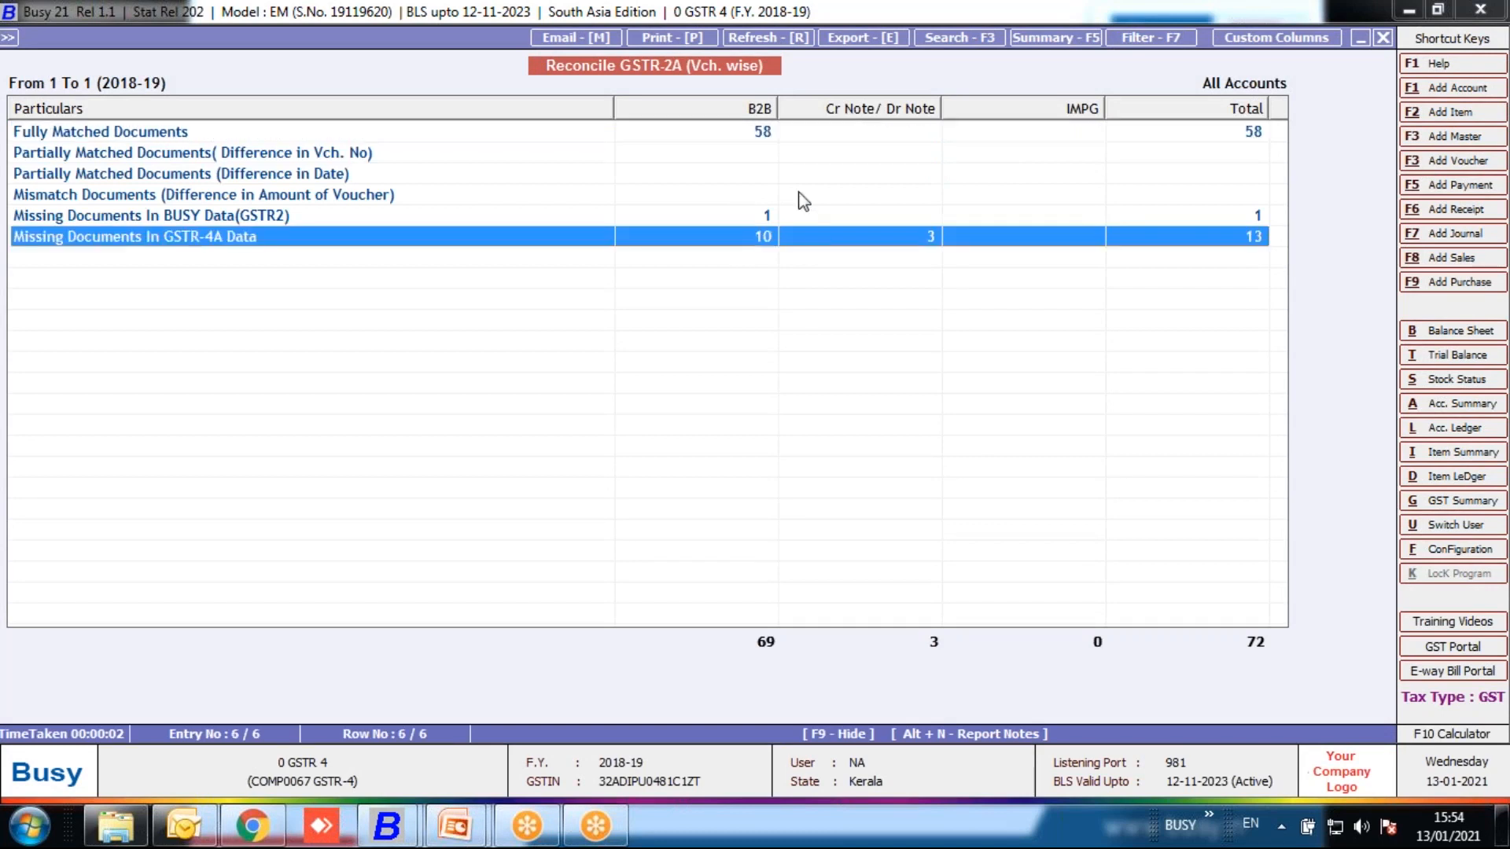
click(643, 217)
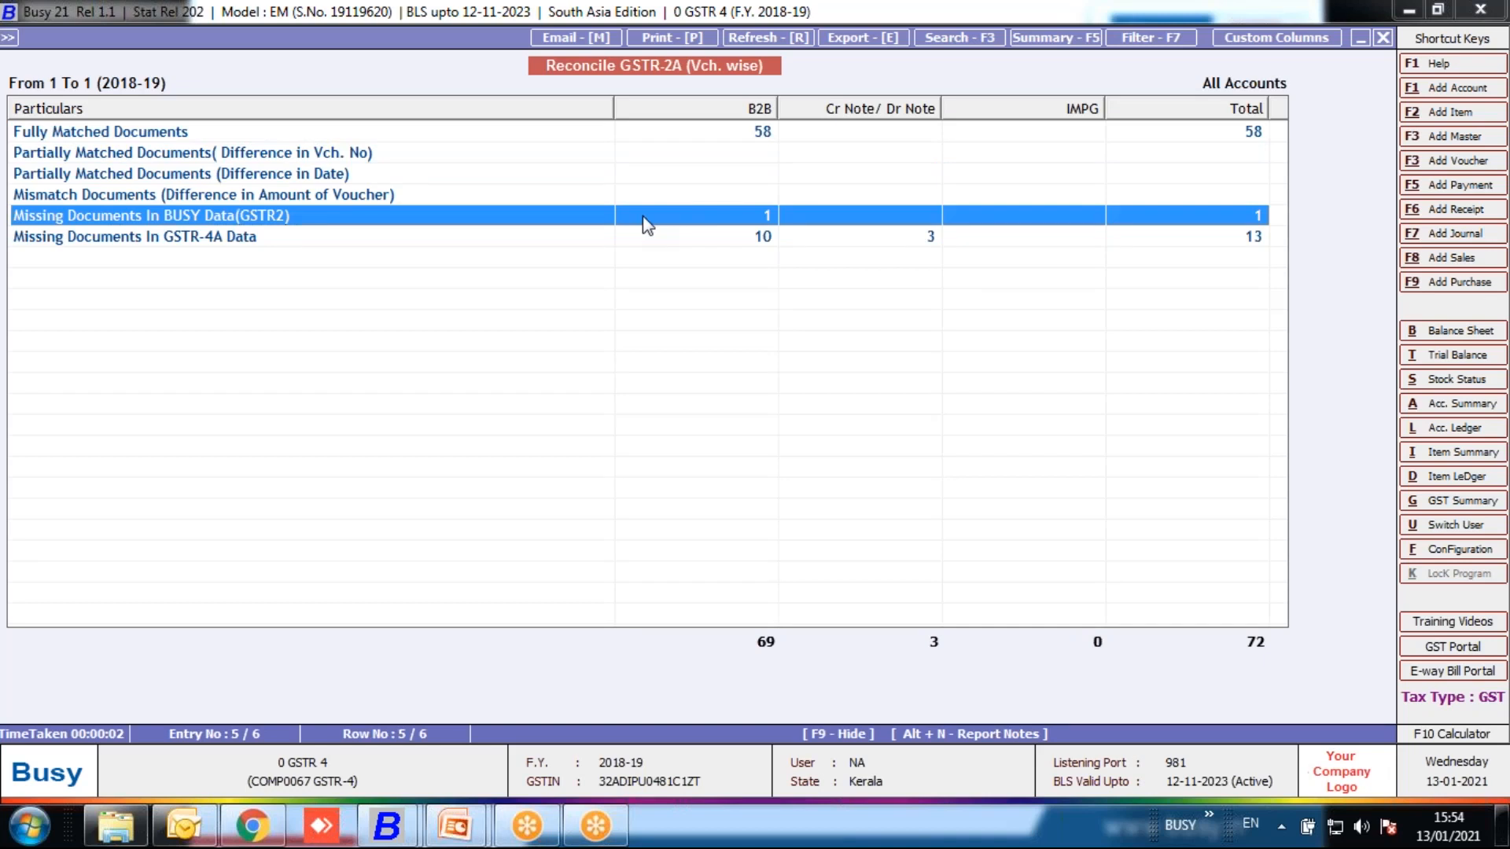
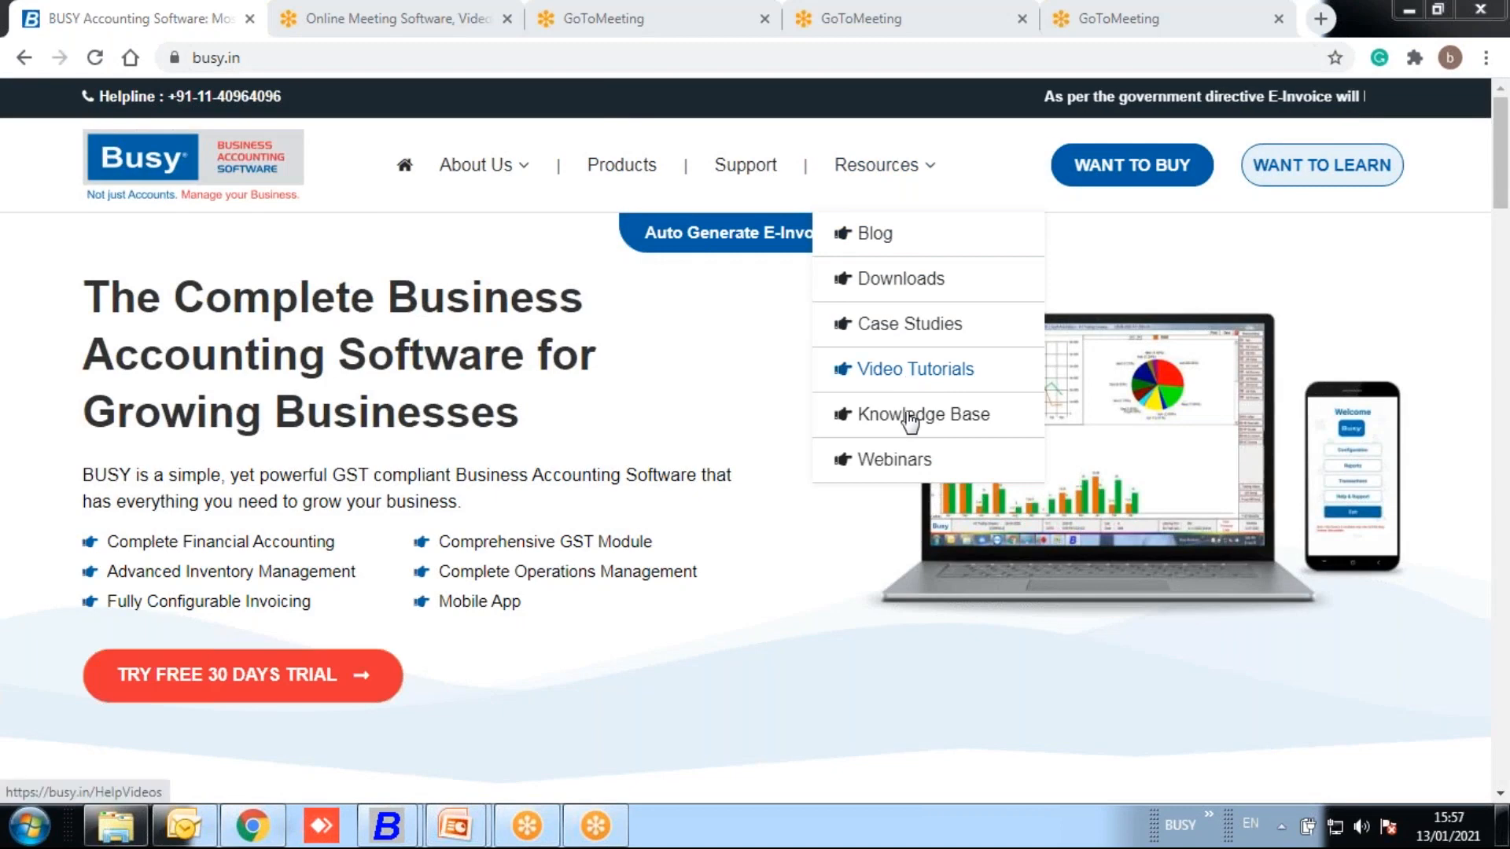
- Open the Webinars page among the busy.in website's resources and look through its recorded Hindi webinars
click(899, 464)
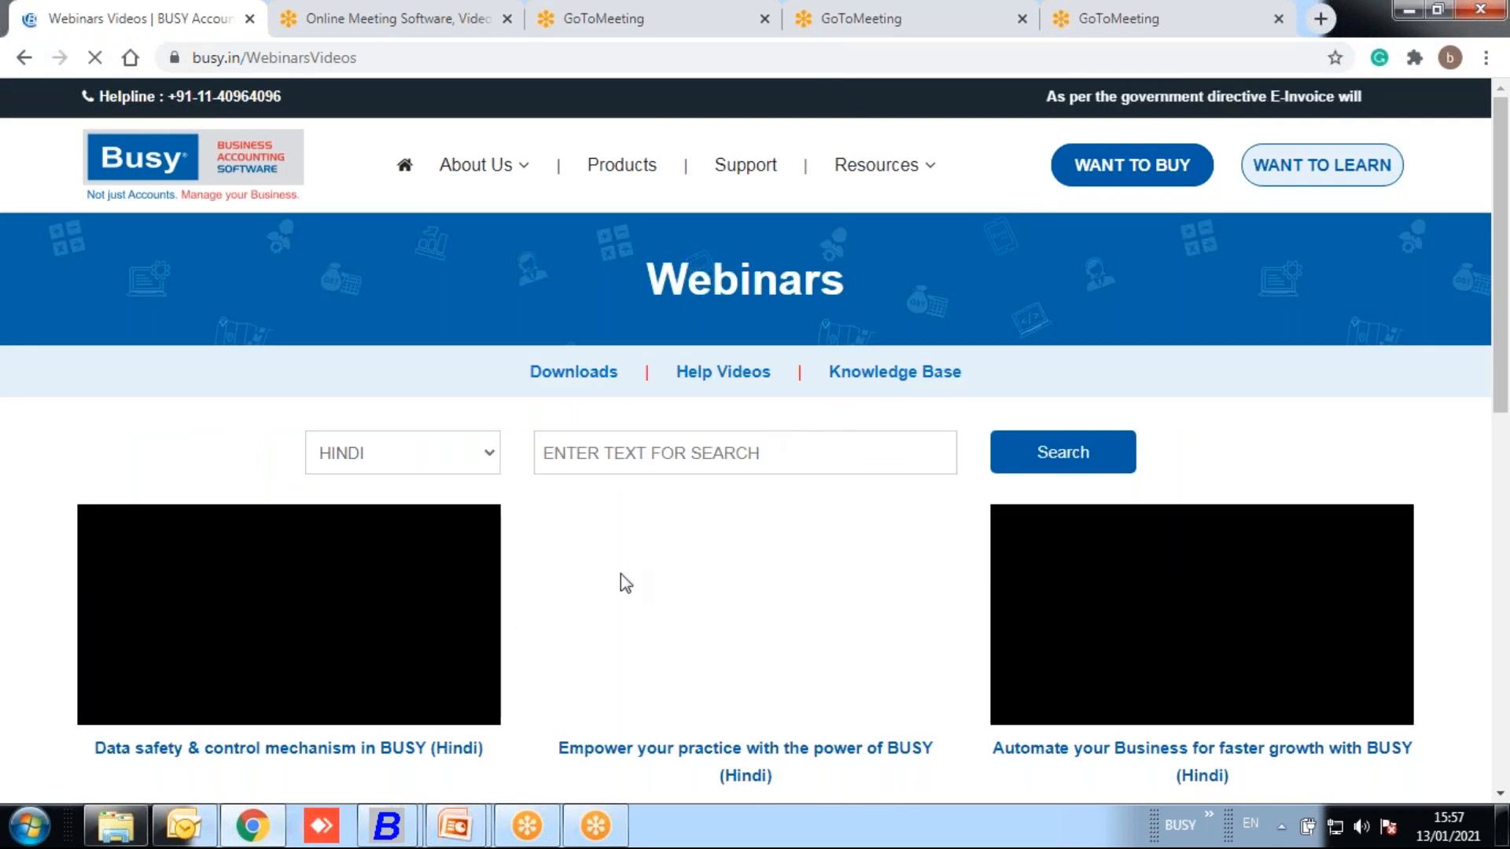
mouse_move(910, 182)
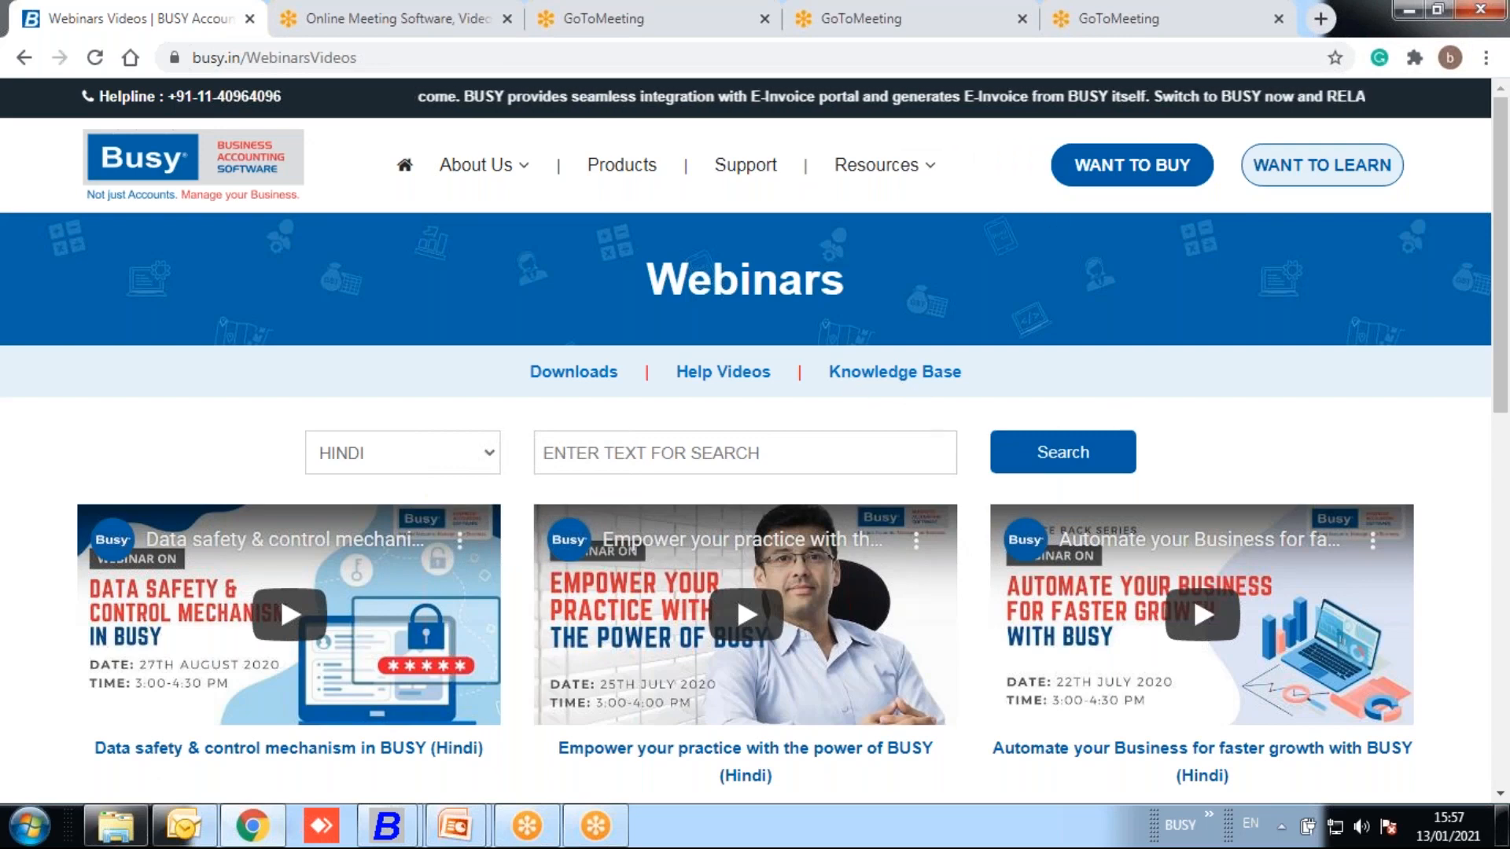
scroll(905, 449, down, 5)
scroll(903, 449, up, 5)
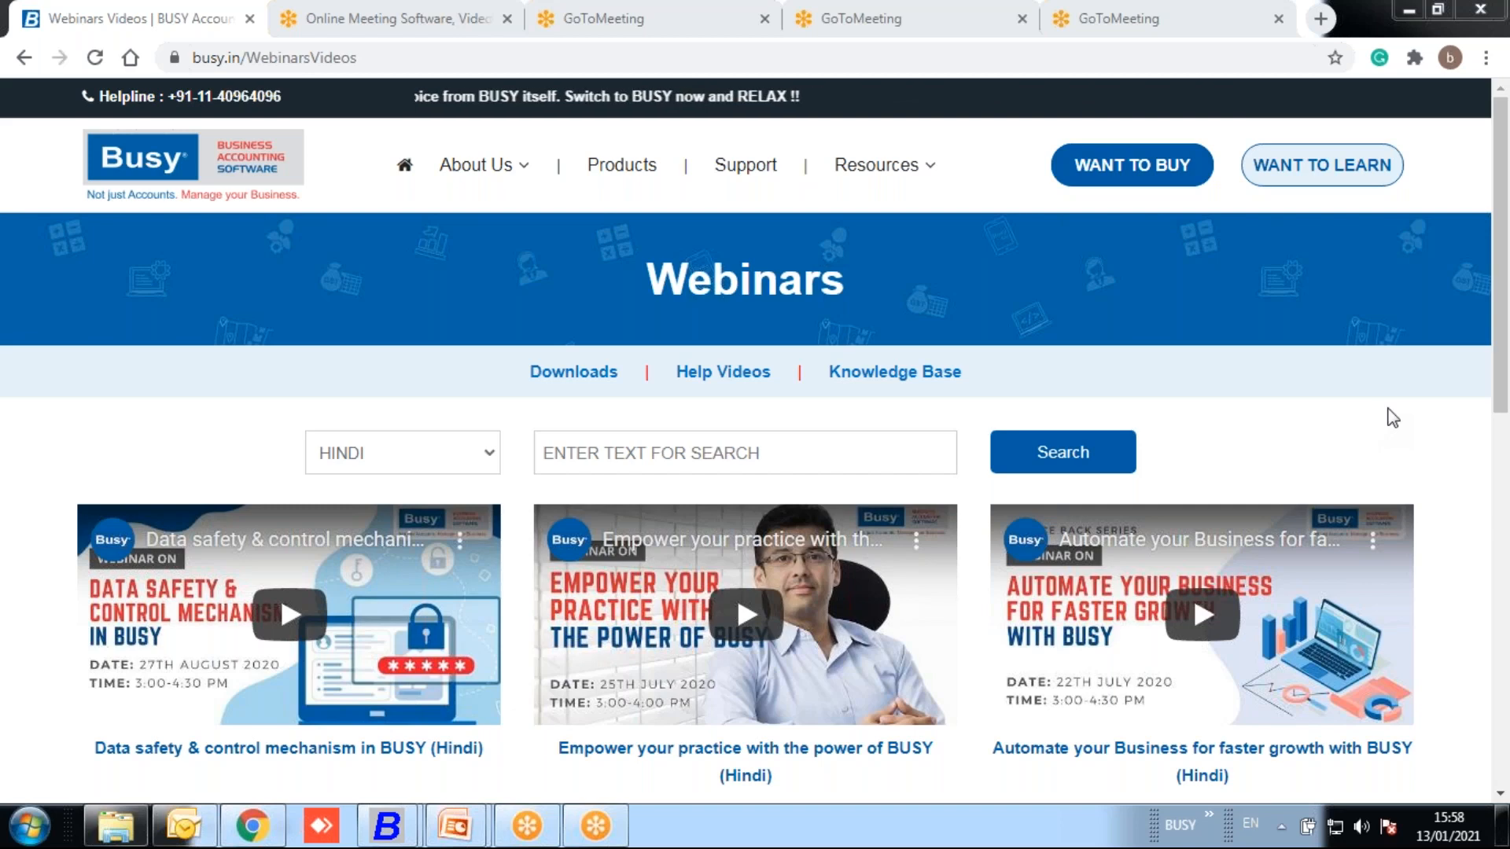
mouse_move(478, 166)
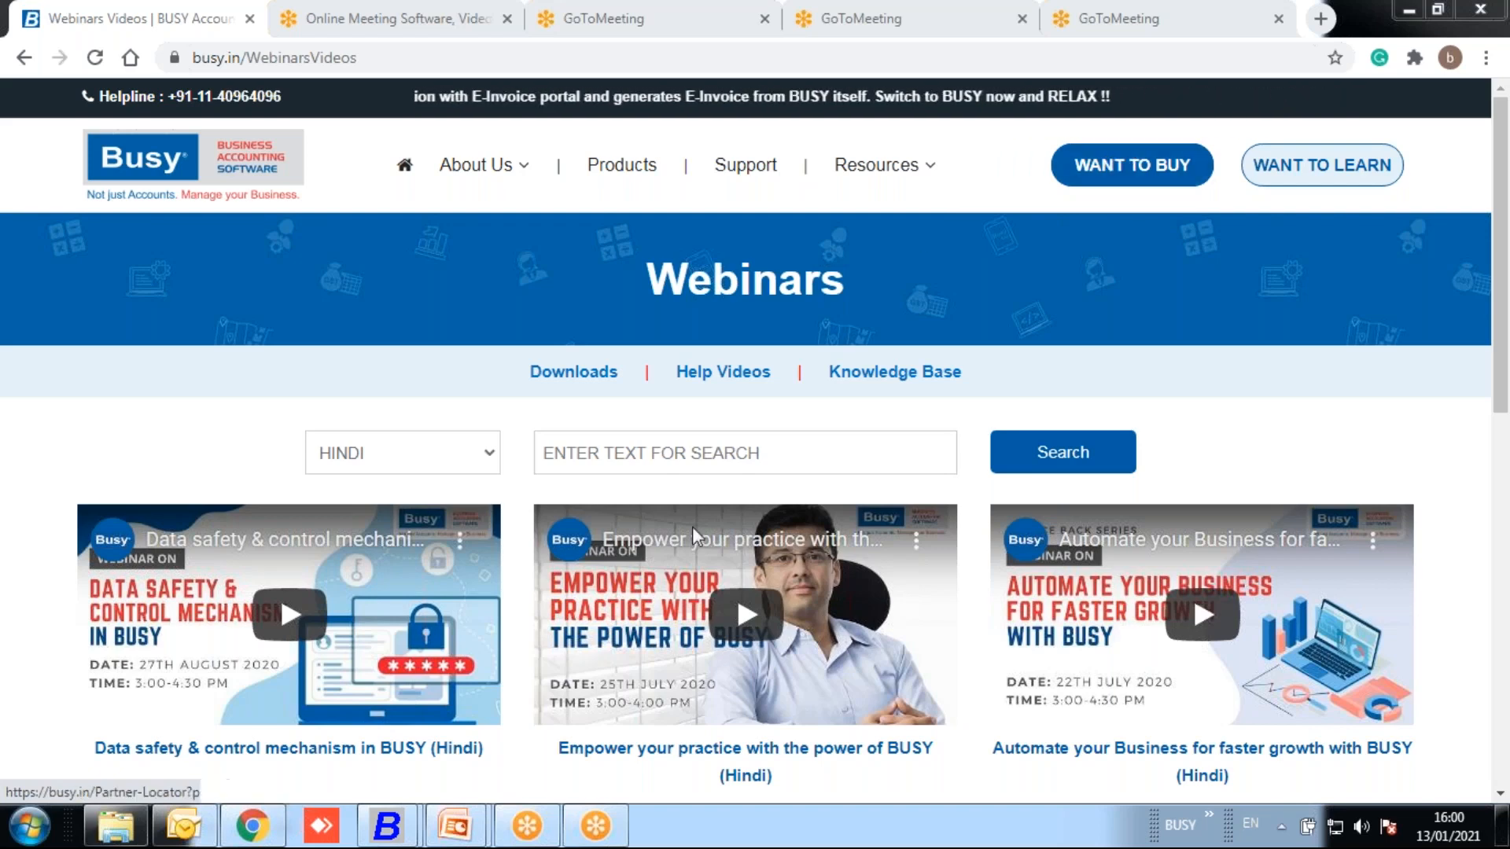
- Switch back to the BUSY window of the GSTR 4 company and close the voucher-wise reconciliation report
mouse_move(389, 826)
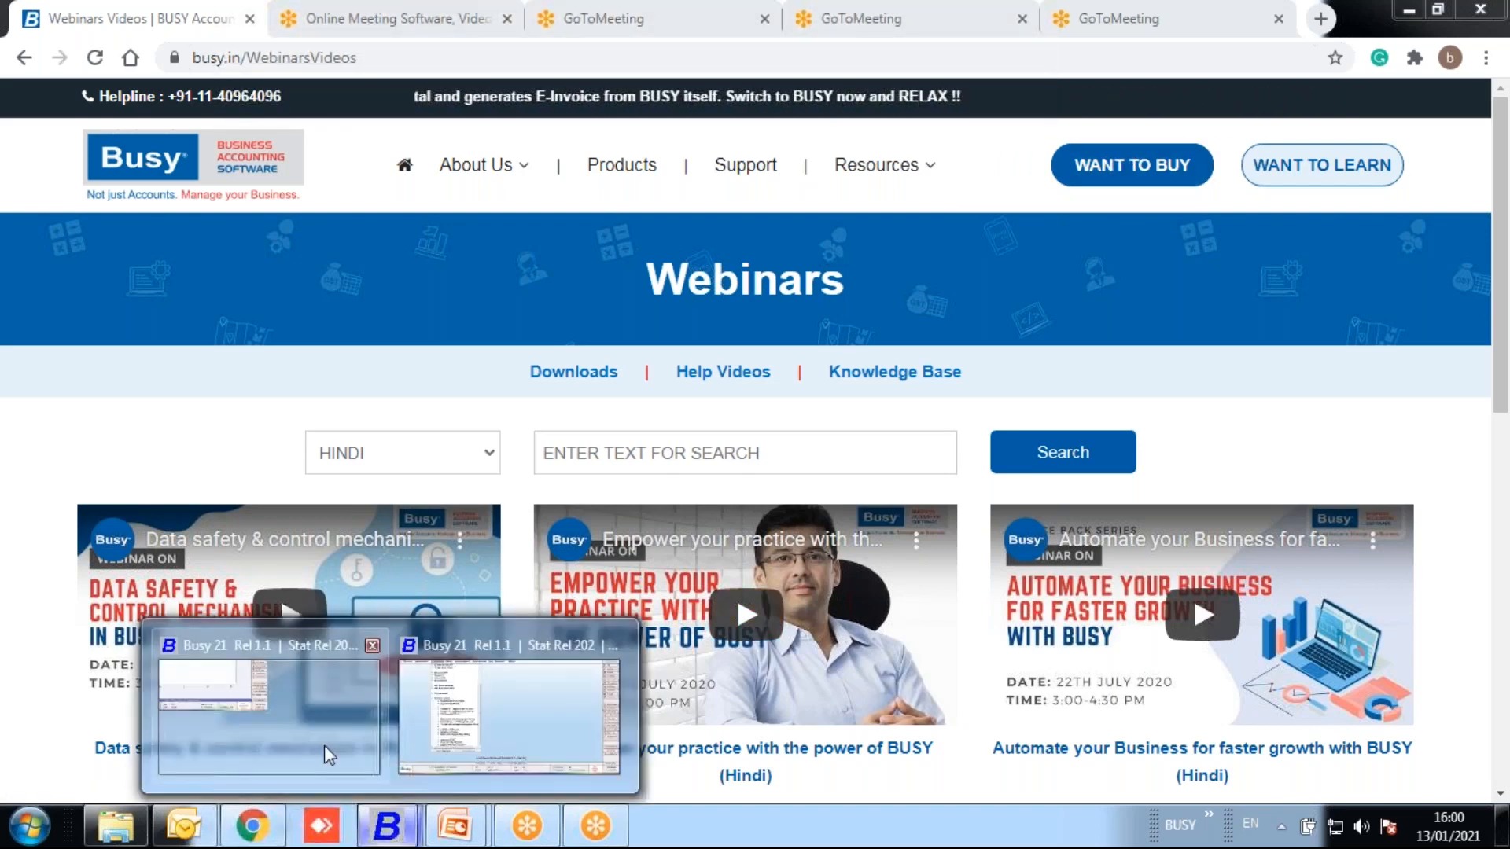
click(322, 739)
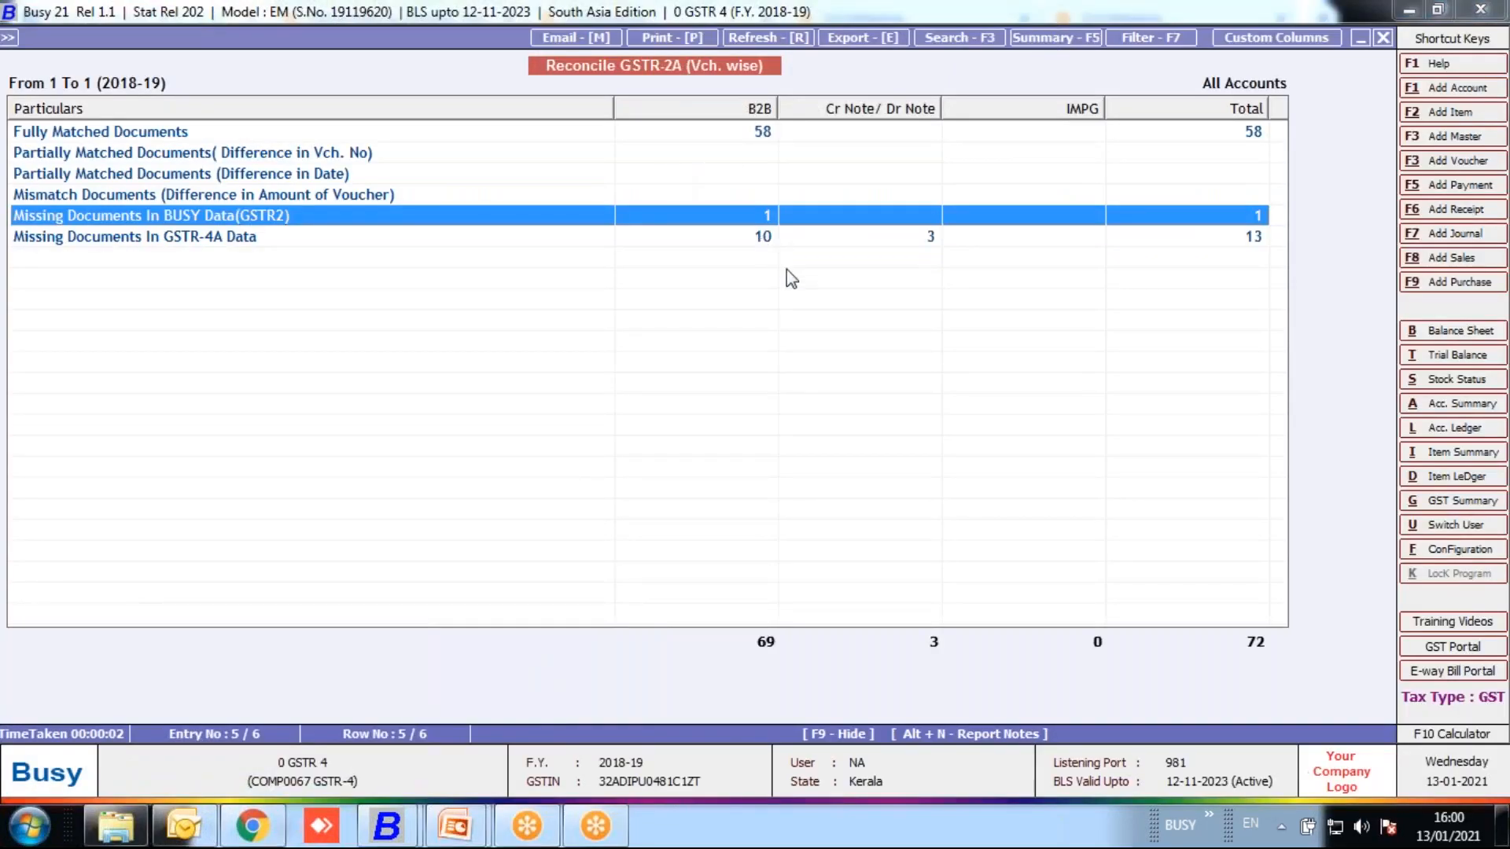
key(Escape)
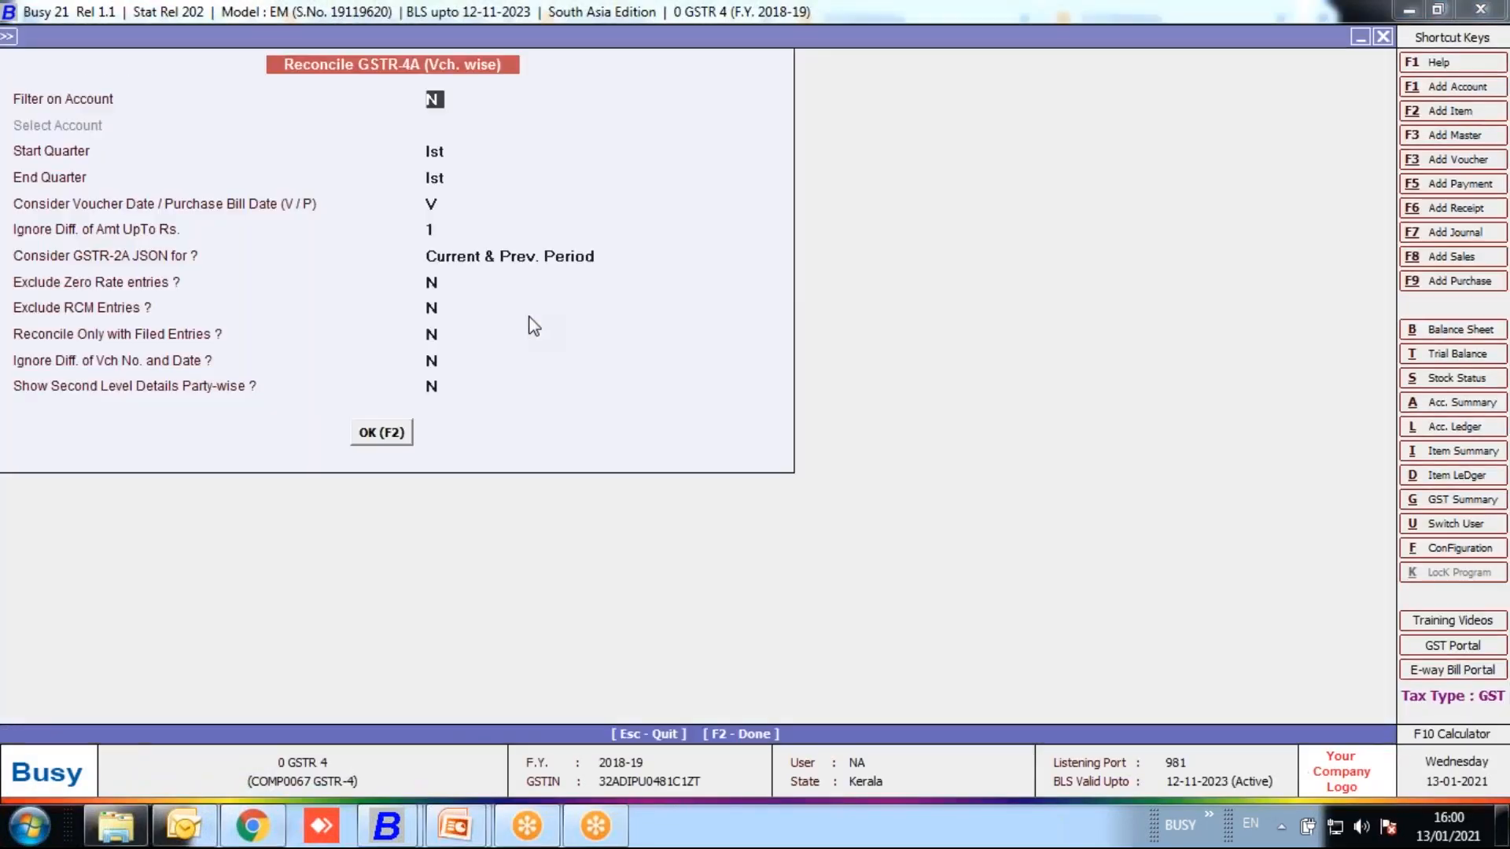
- Close the voucher-wise GSTR-4A reconciliation options and switch to the BUSY window of the GST DATA FOR RECONCILIATION company
key(Escape)
key(Escape)
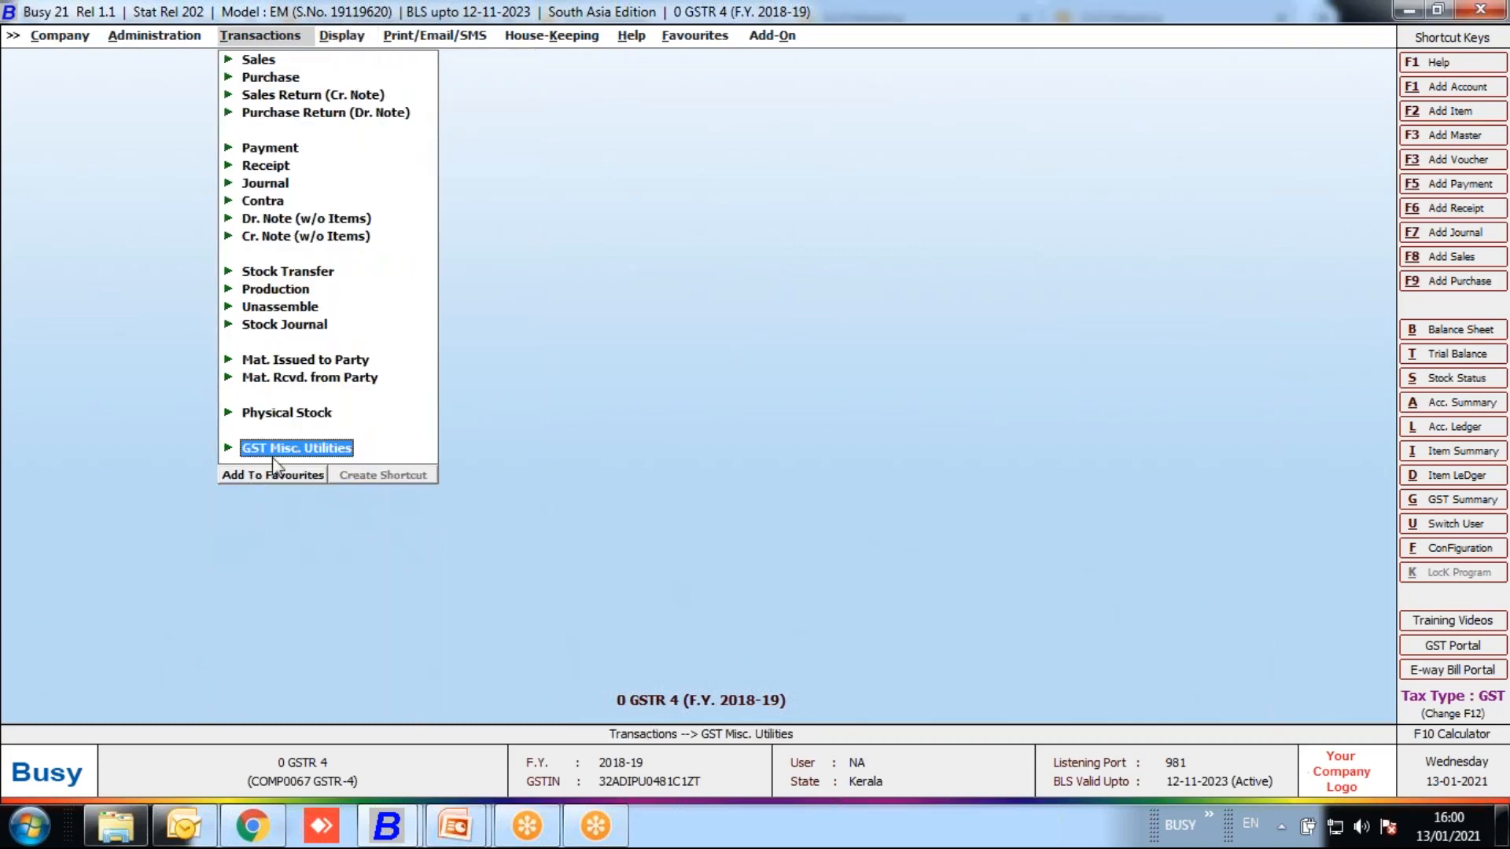
click(282, 451)
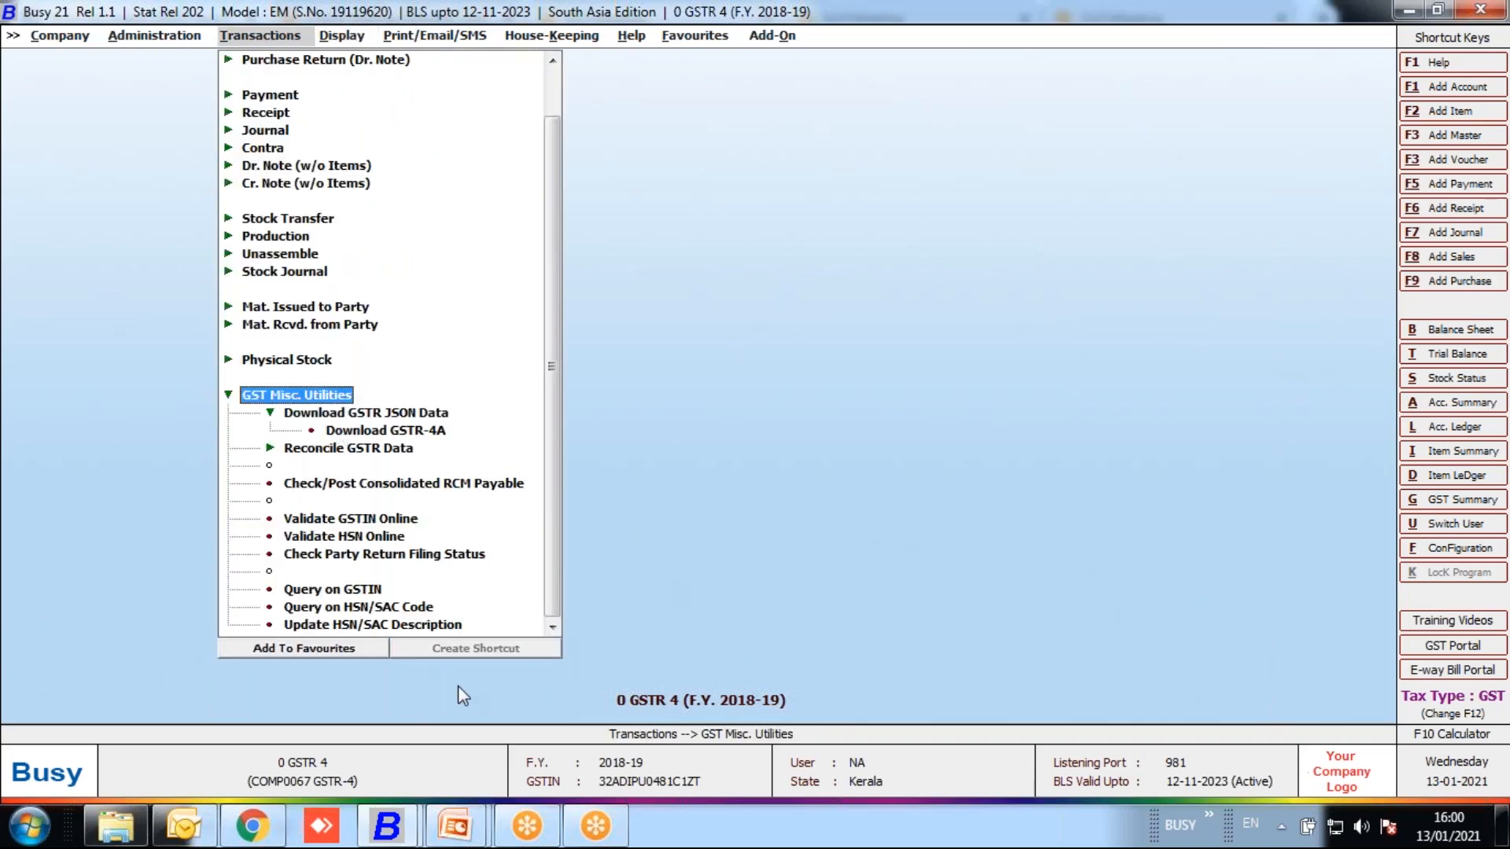
mouse_move(387, 825)
click(518, 724)
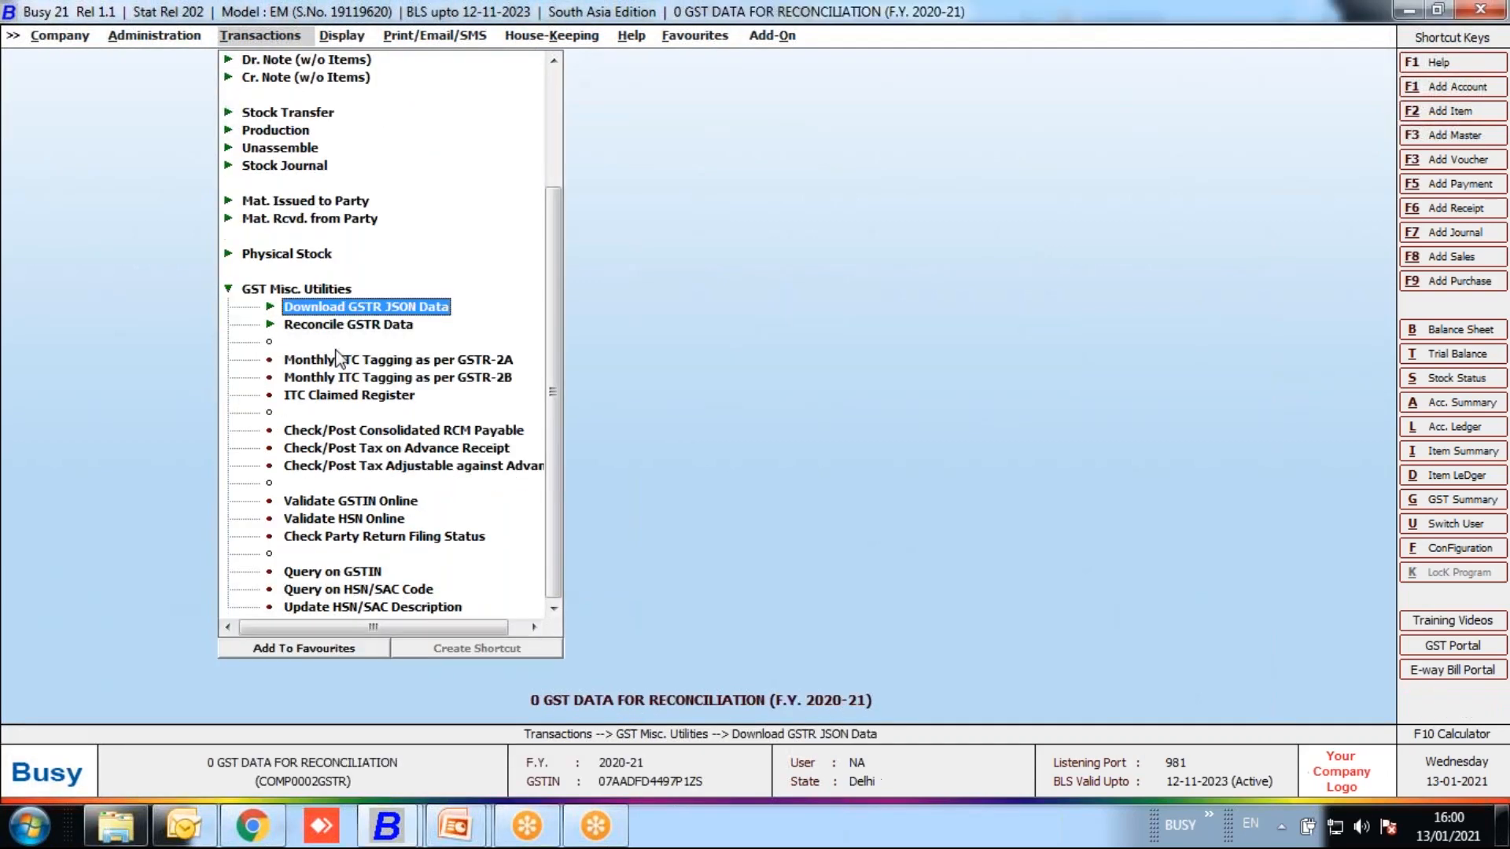
- Check the month-wise saved status of the GSTR-2B and GSTR-2A JSON downloads, closing each form after viewing
click(368, 308)
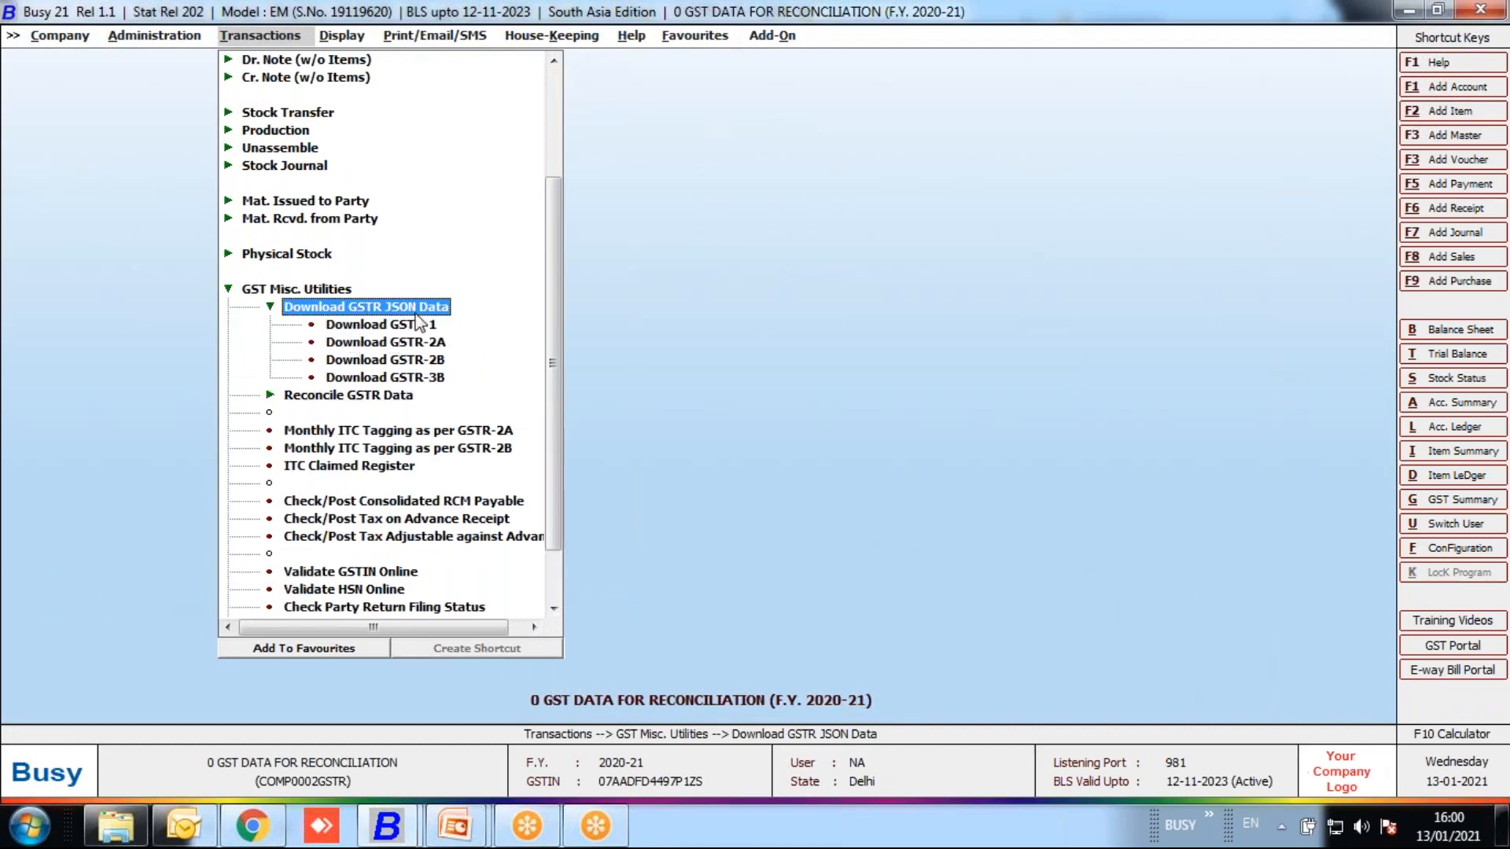
click(437, 361)
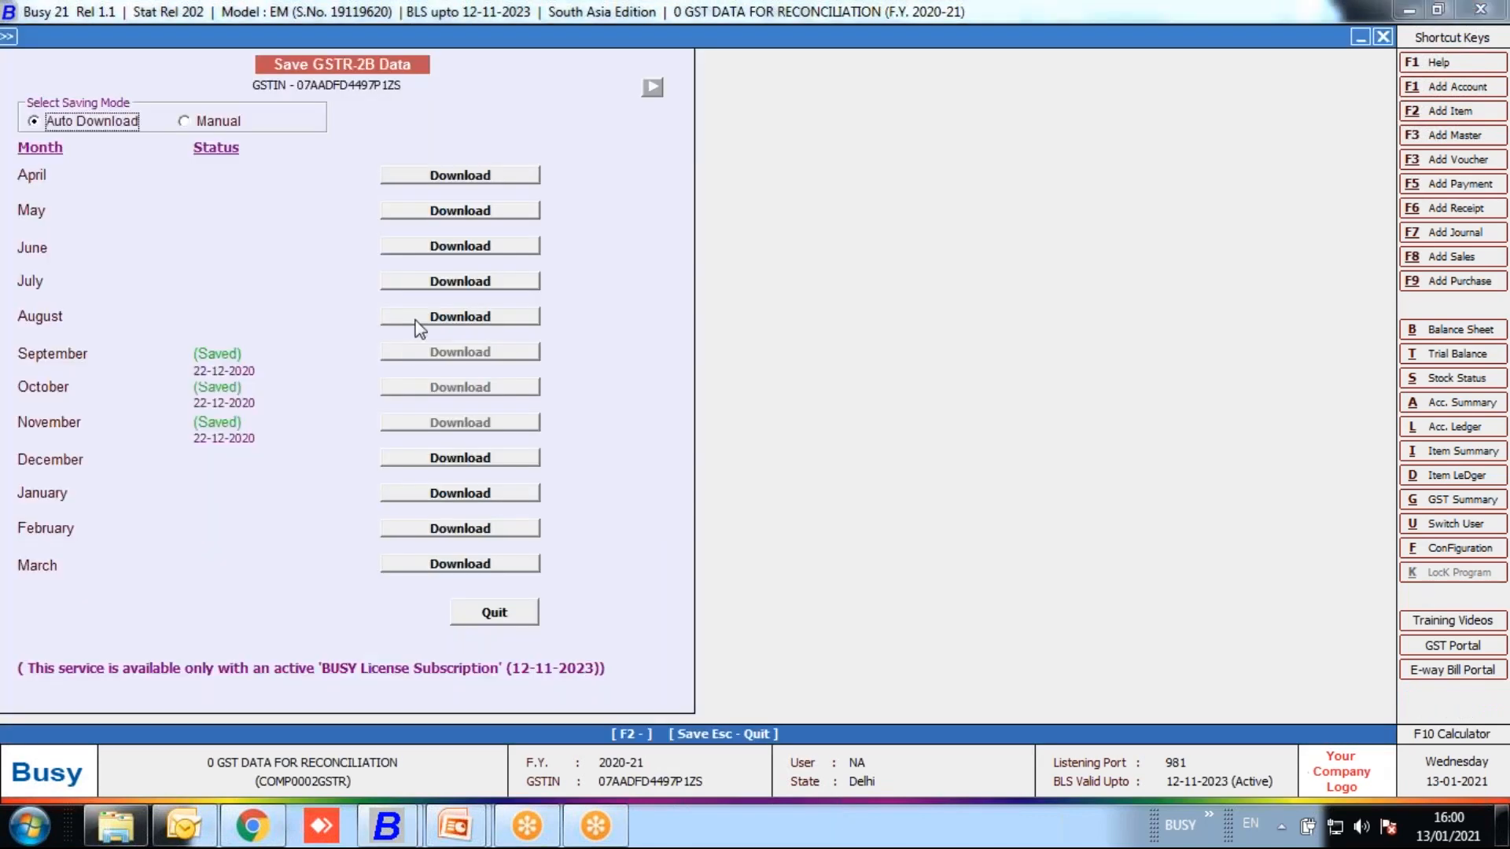
key(Escape)
click(424, 344)
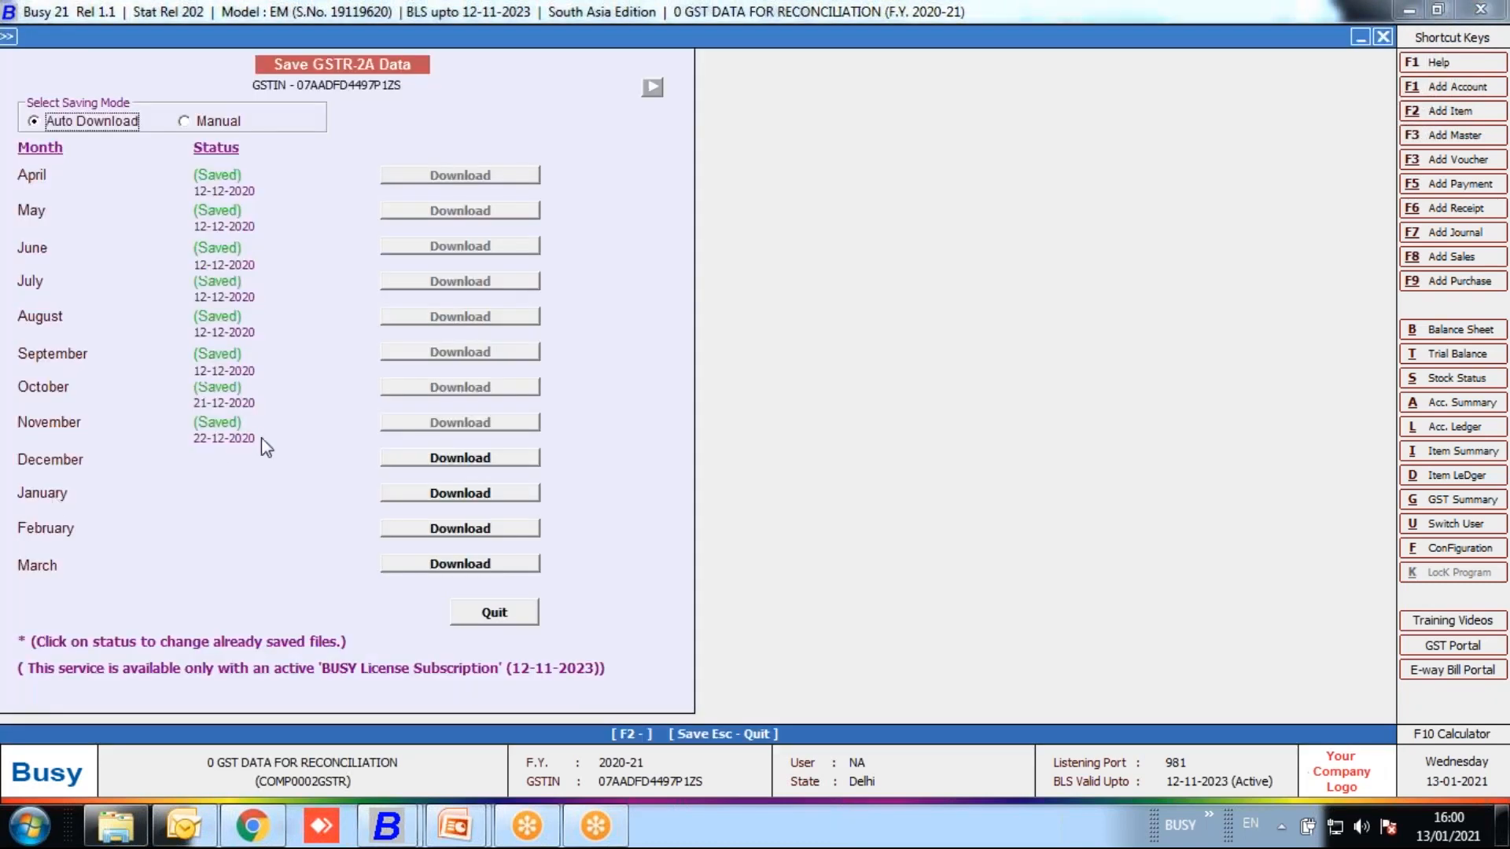
key(Escape)
key(Escape)
key(Escape)
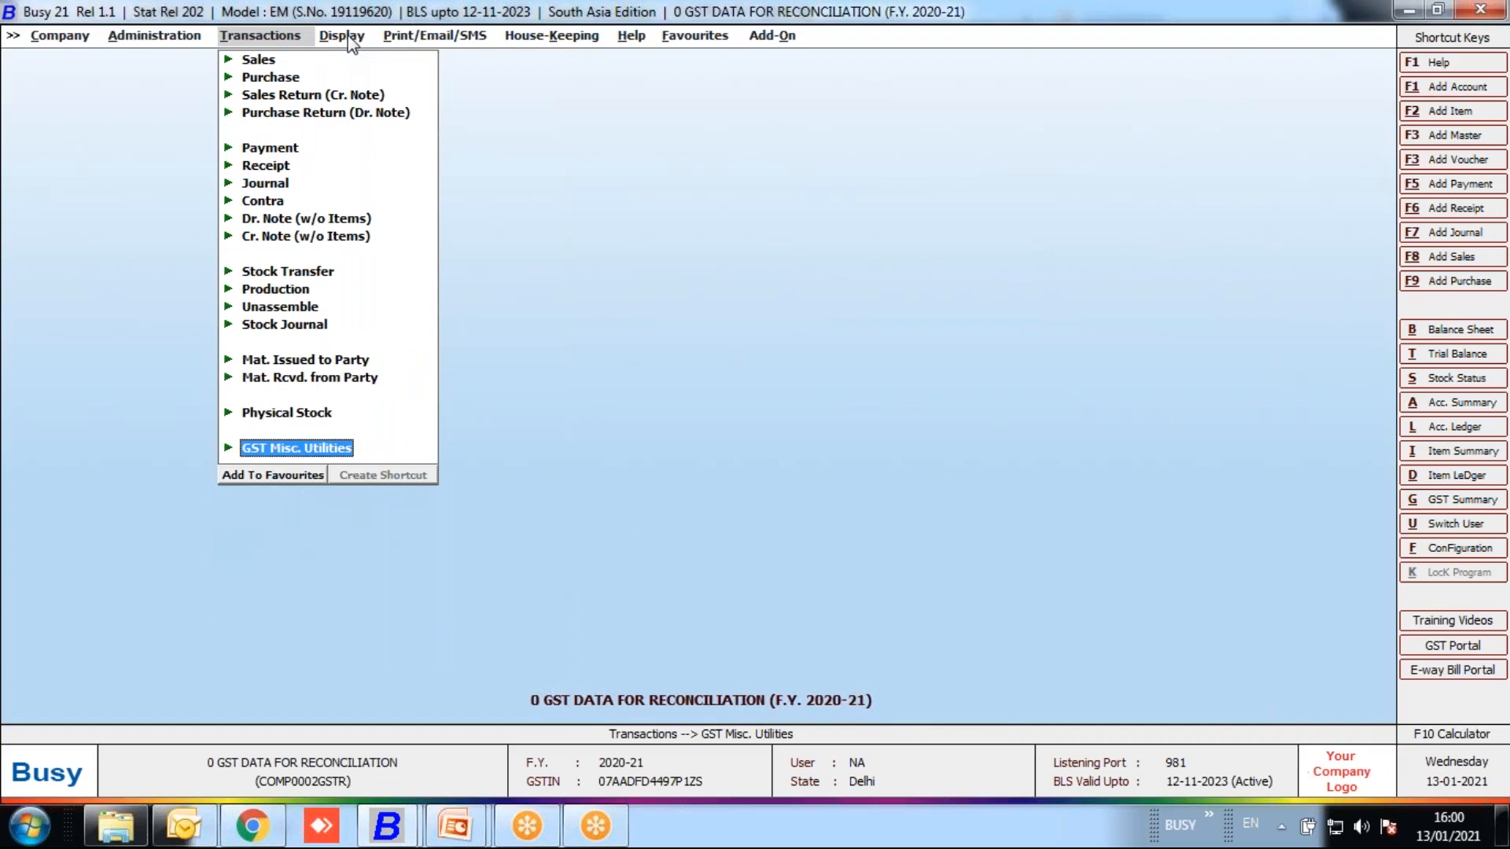
- Generate the Bills Payable report for all accounts at the Bill-wise (Combined) level with the default options
click(350, 36)
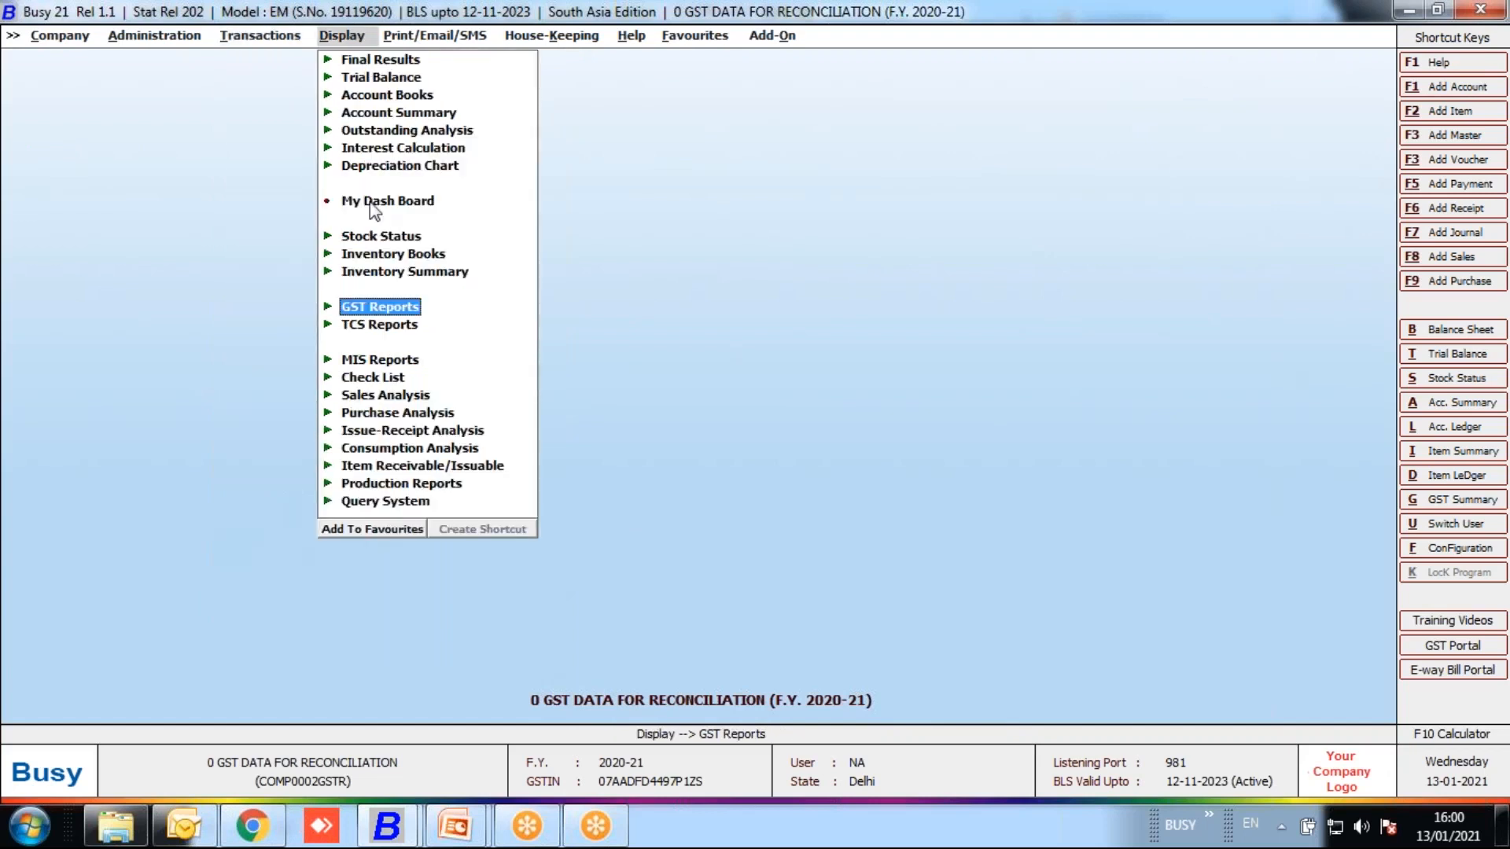
click(378, 314)
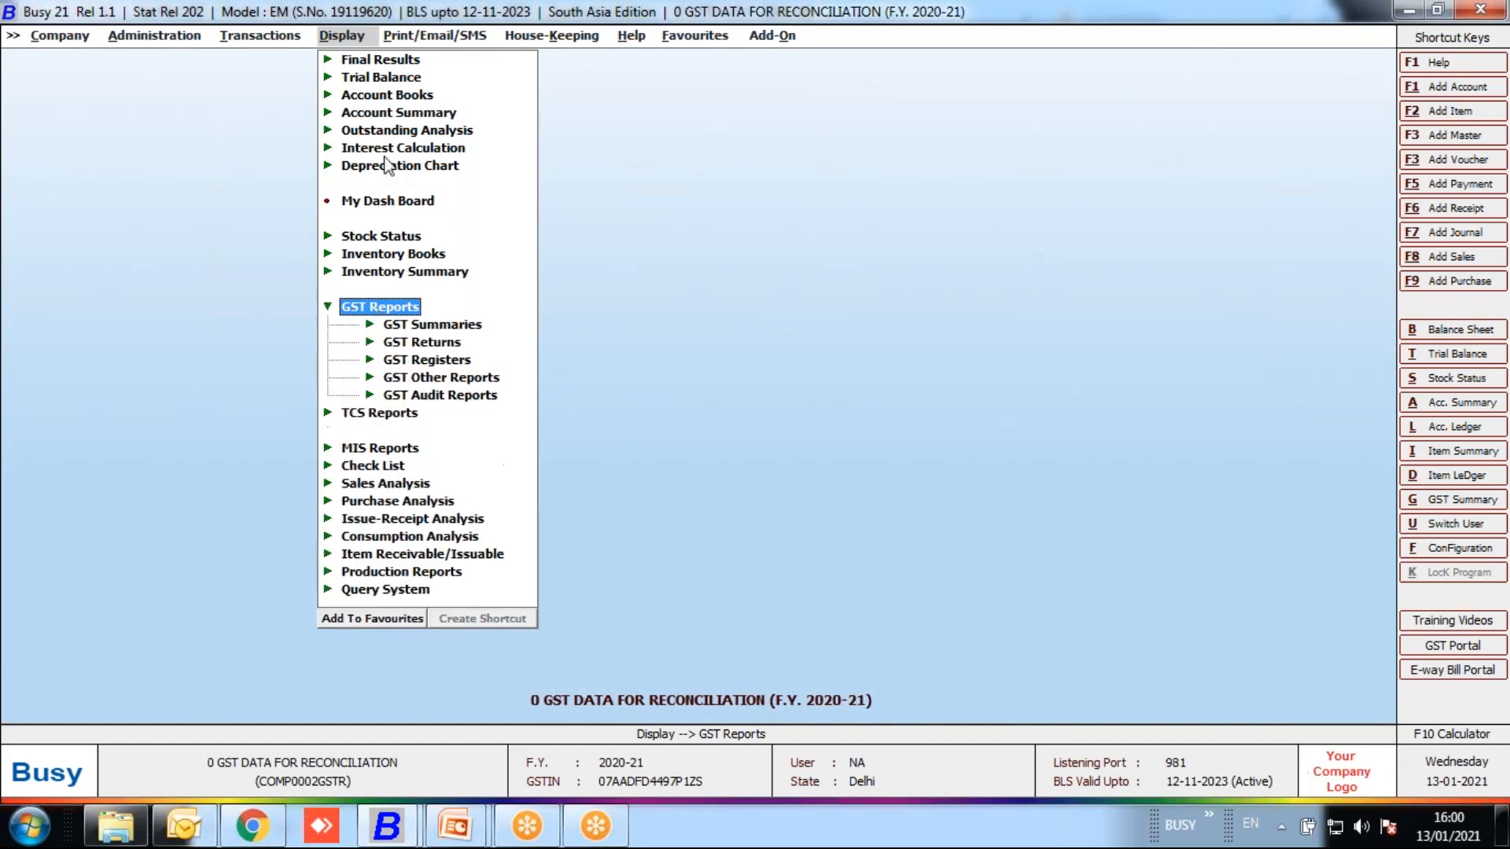
click(376, 132)
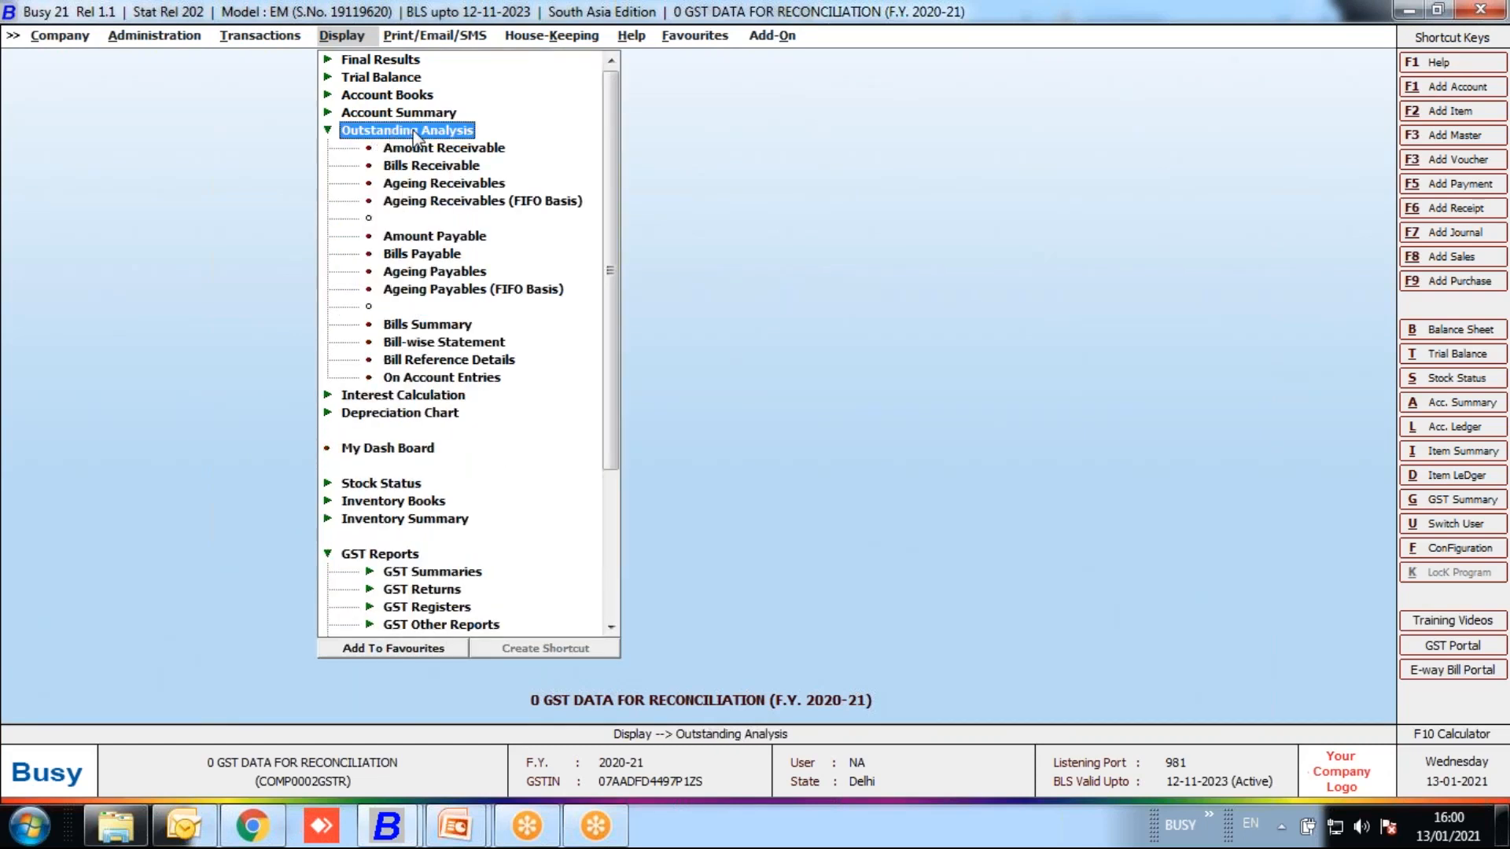
click(422, 256)
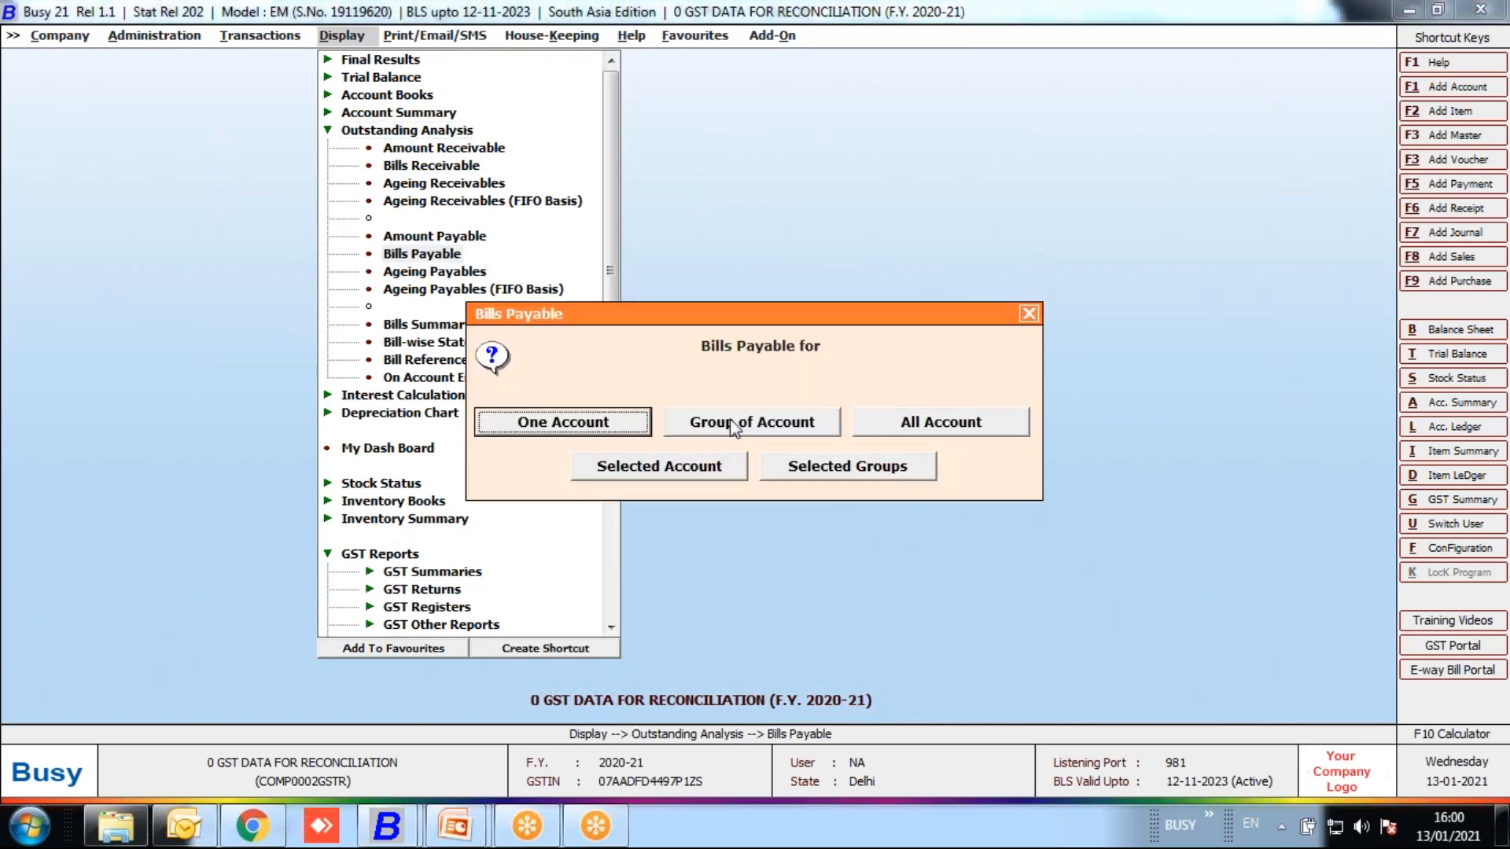
click(941, 428)
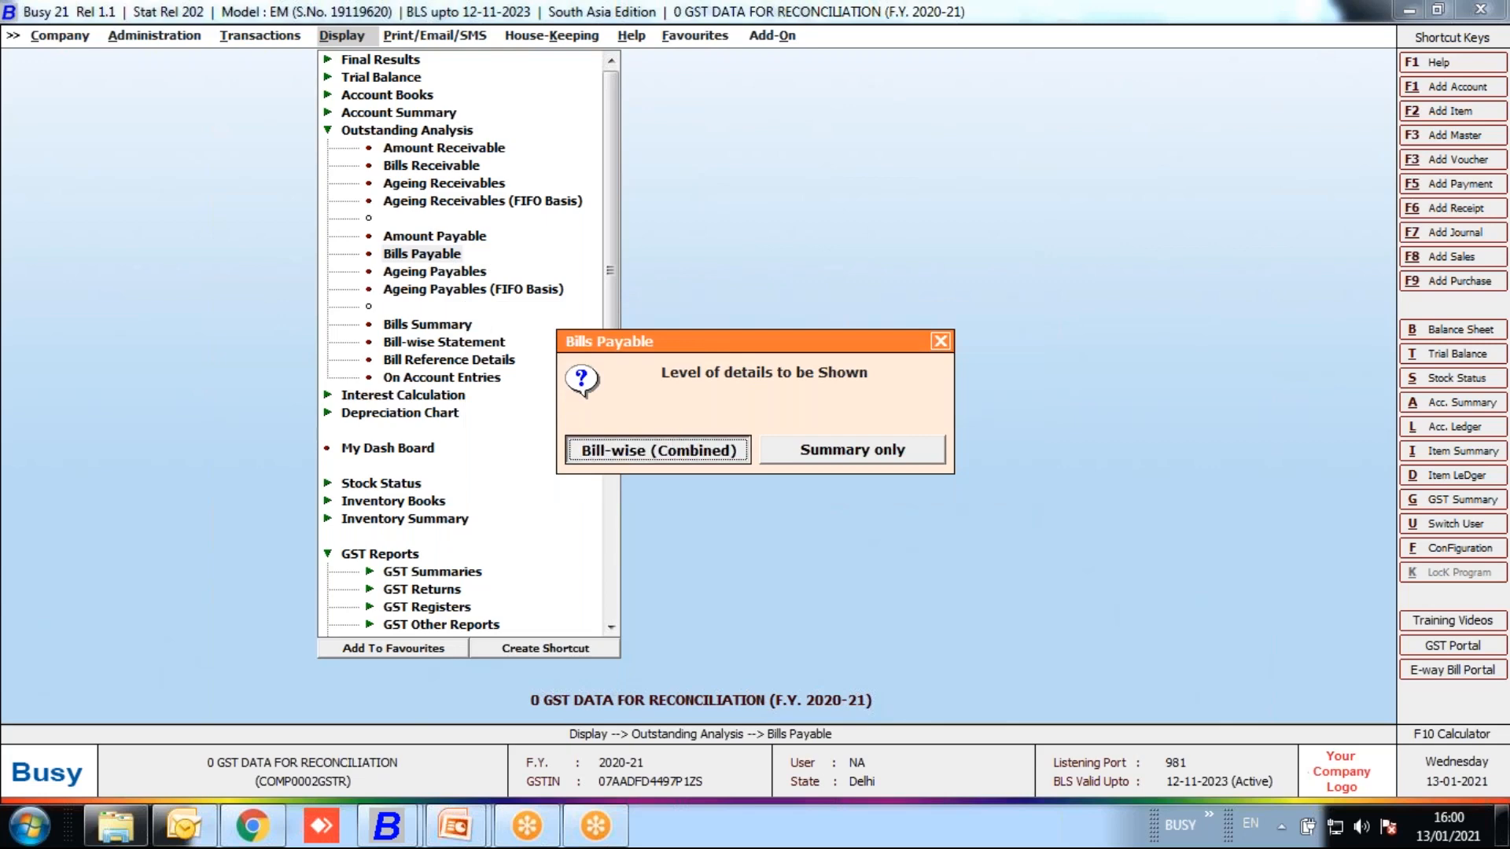
click(680, 449)
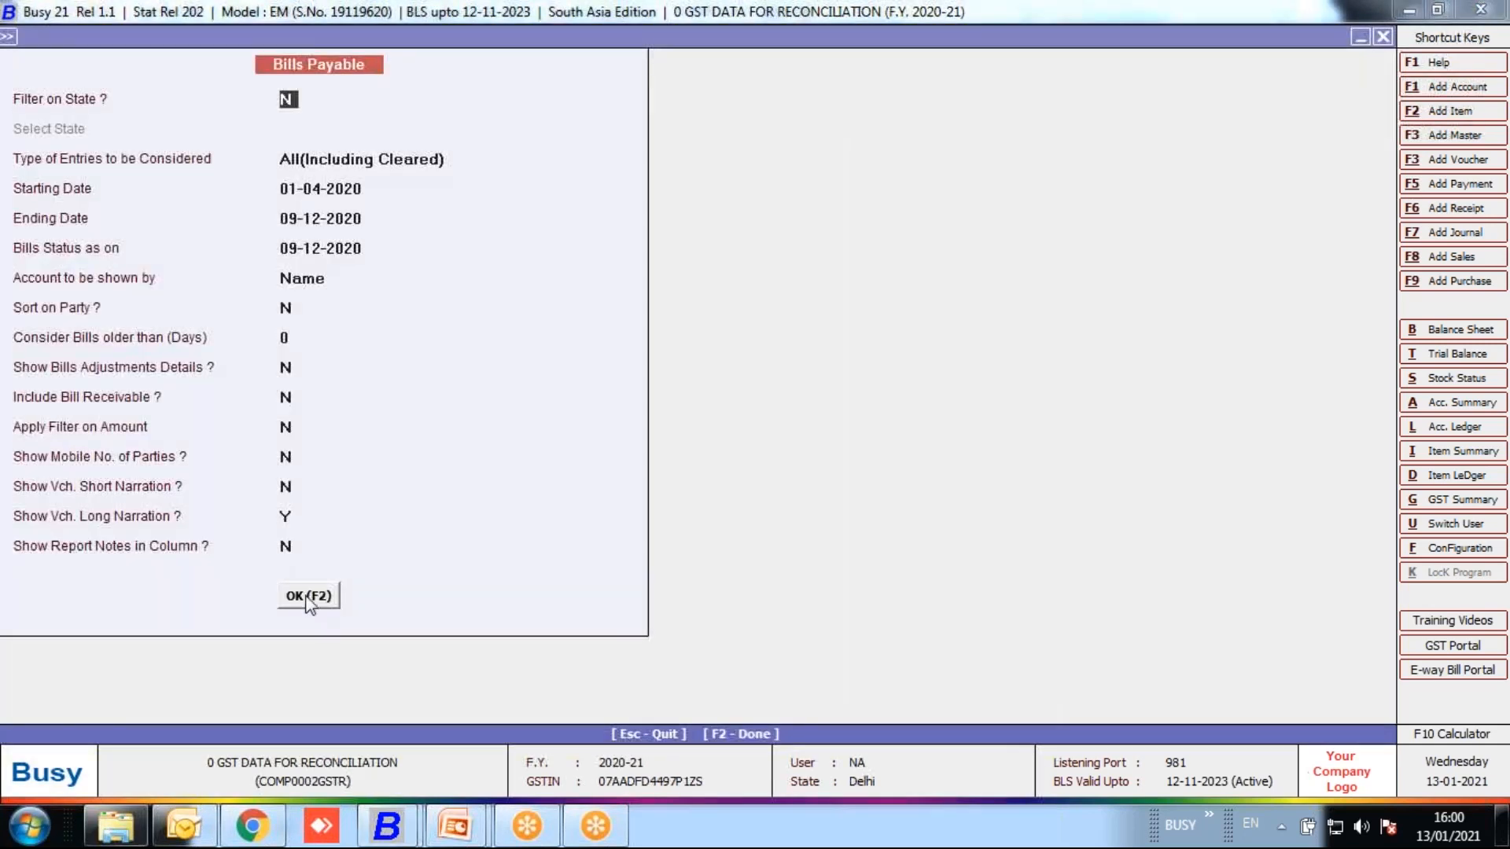
key(F2)
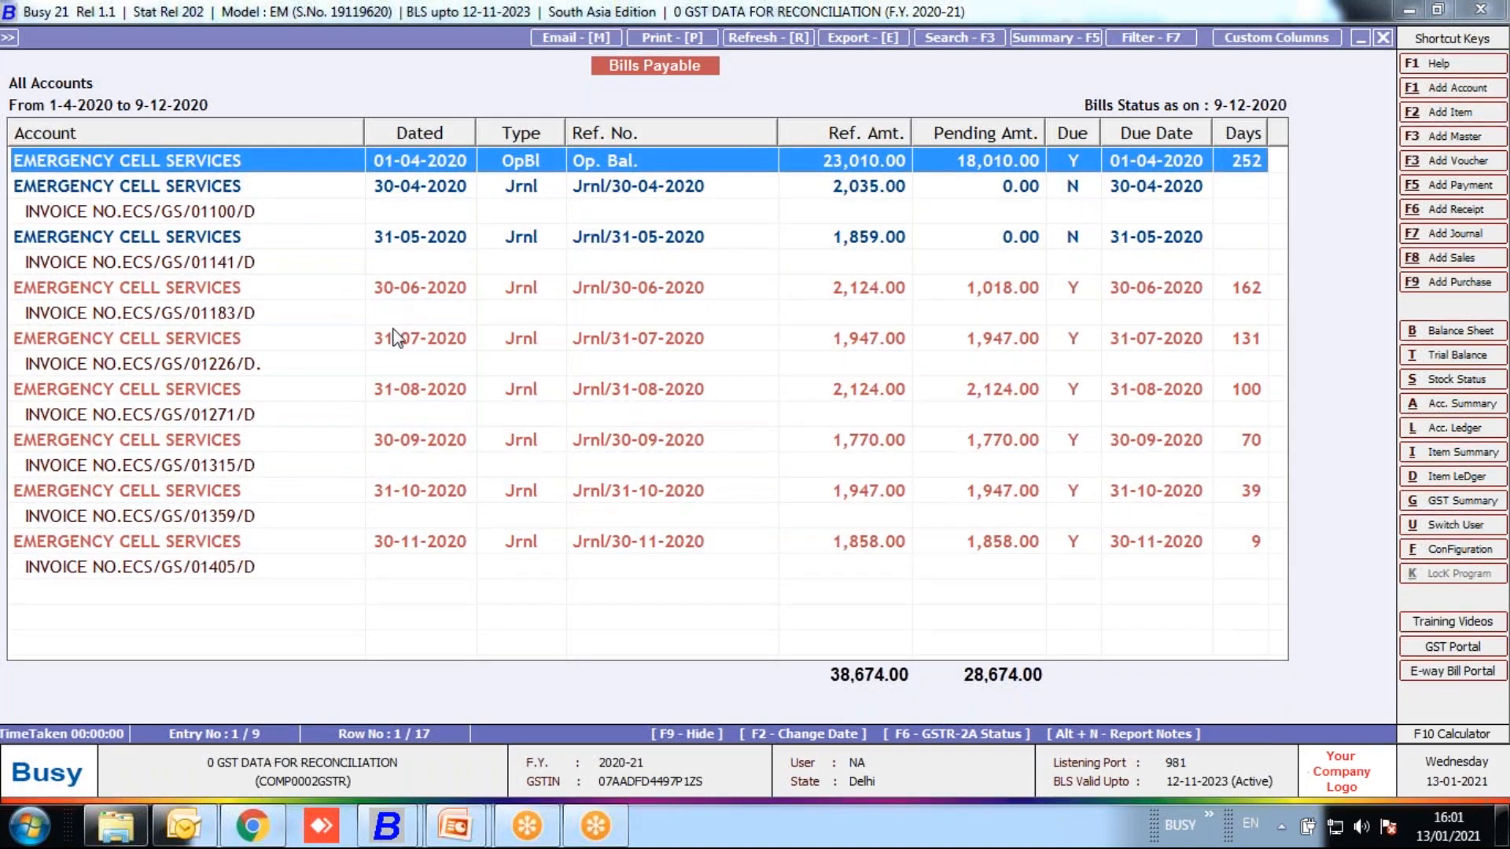
- Check the GSTR-2A status of the 30-06-2020 and 31-08-2020 EMERGENCY CELL SERVICES bills, and close the Bills Payable report
click(417, 293)
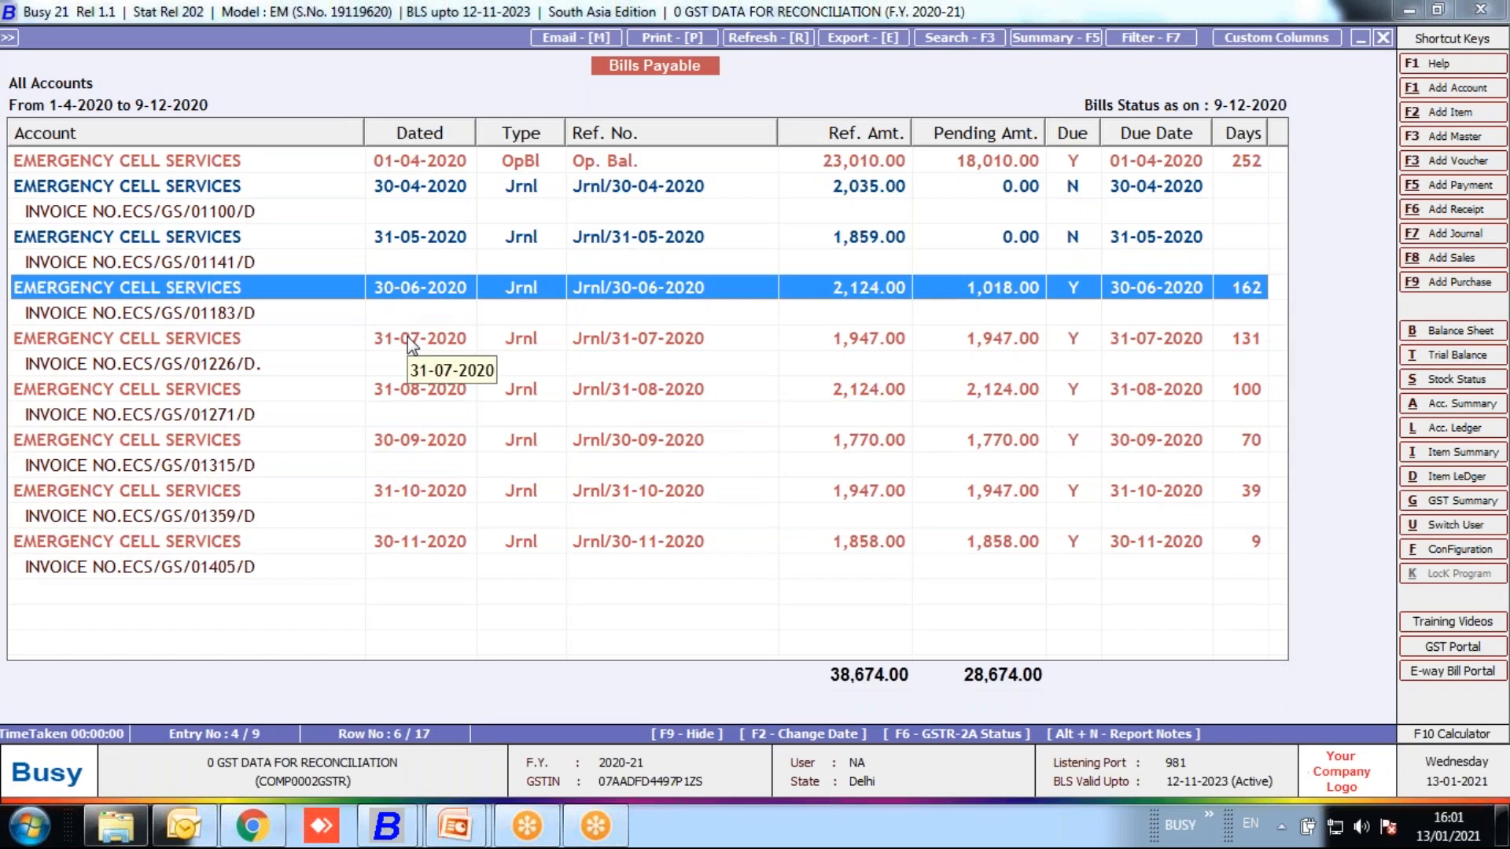
key(F6)
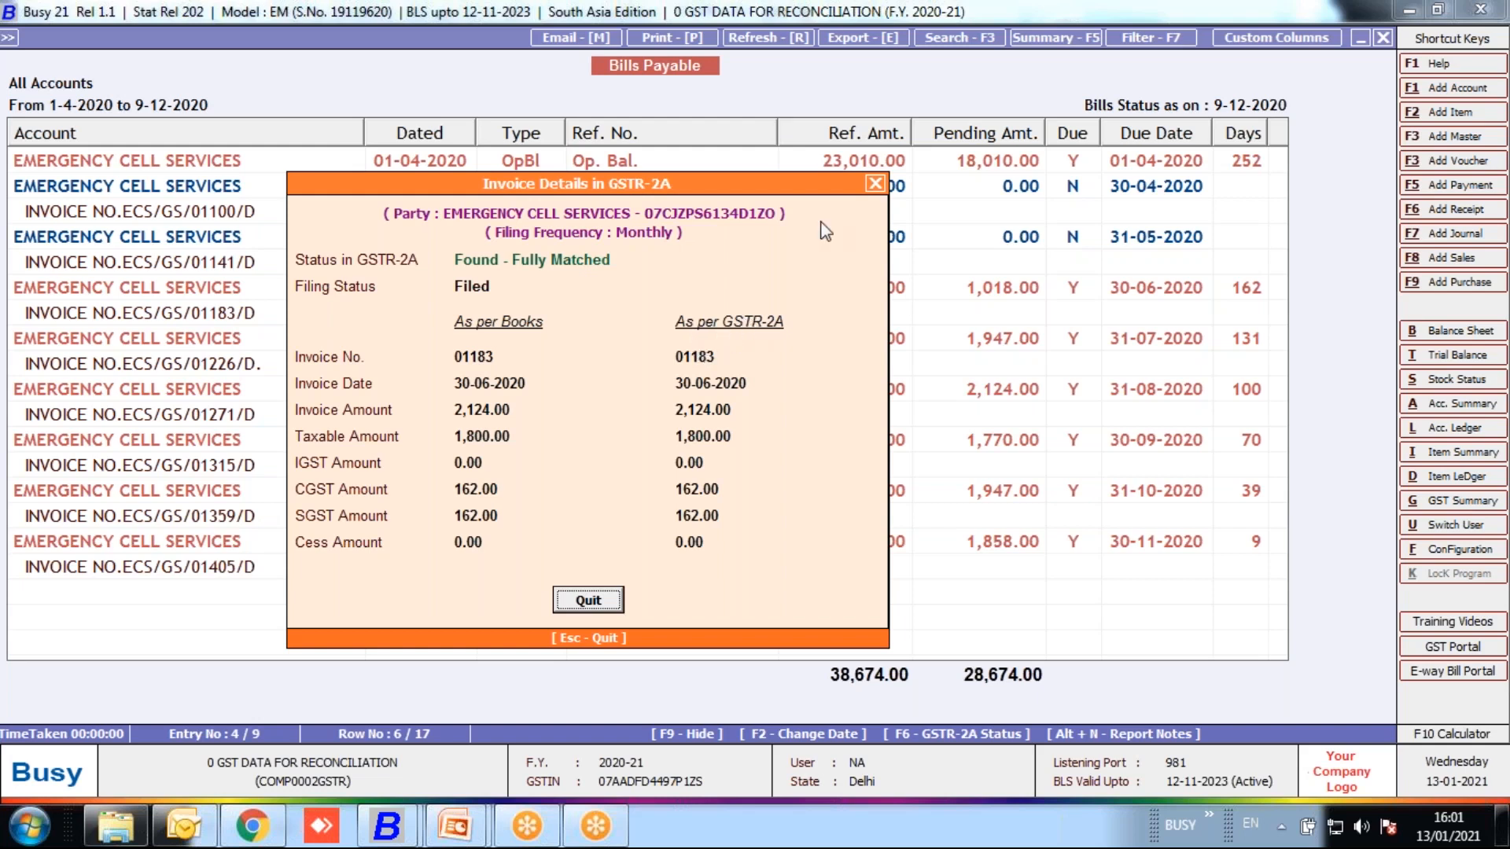
click(874, 183)
click(566, 385)
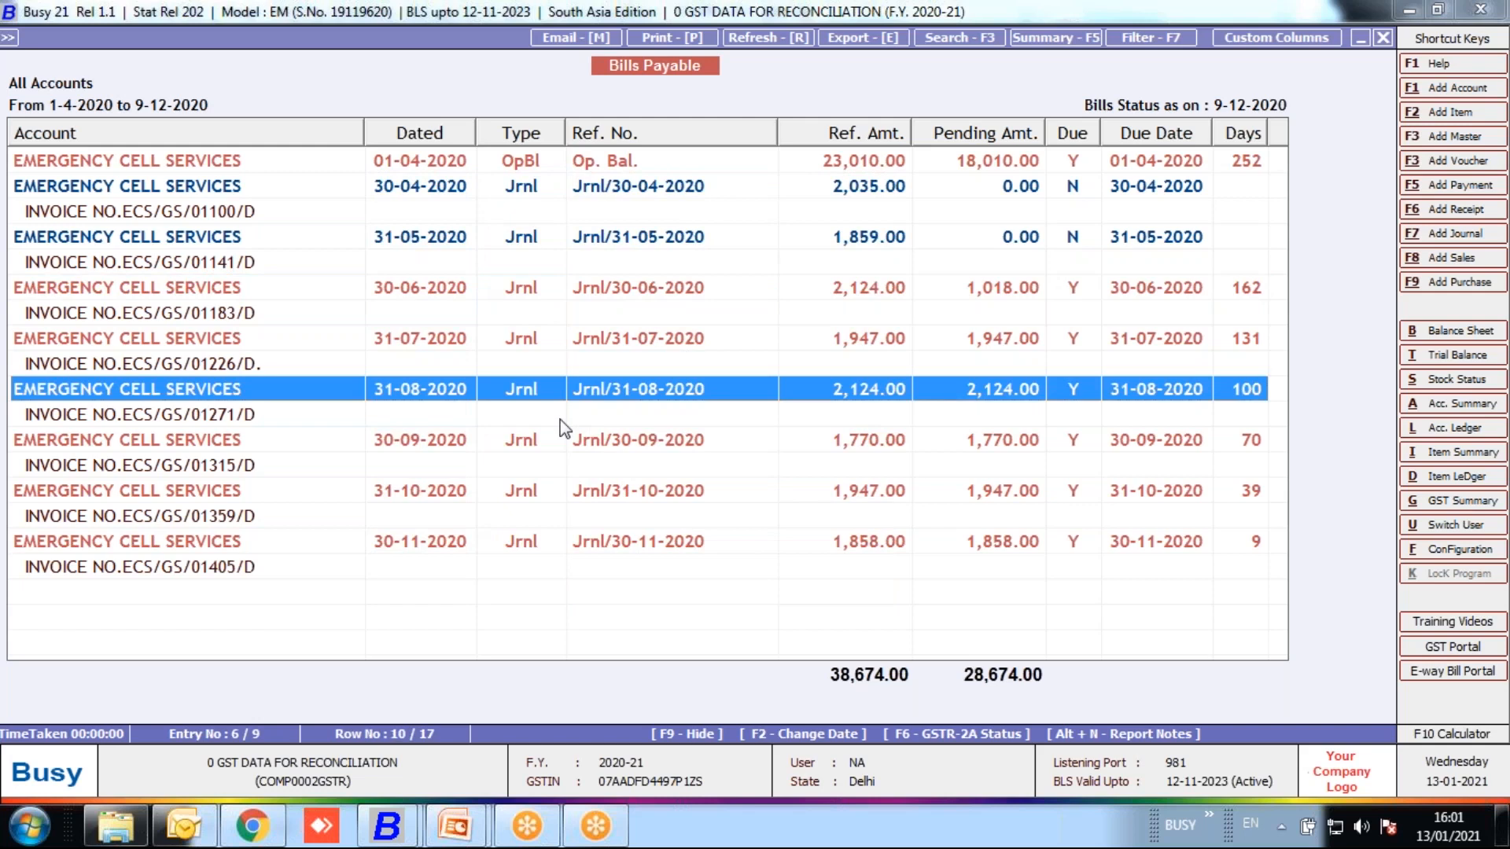
key(F6)
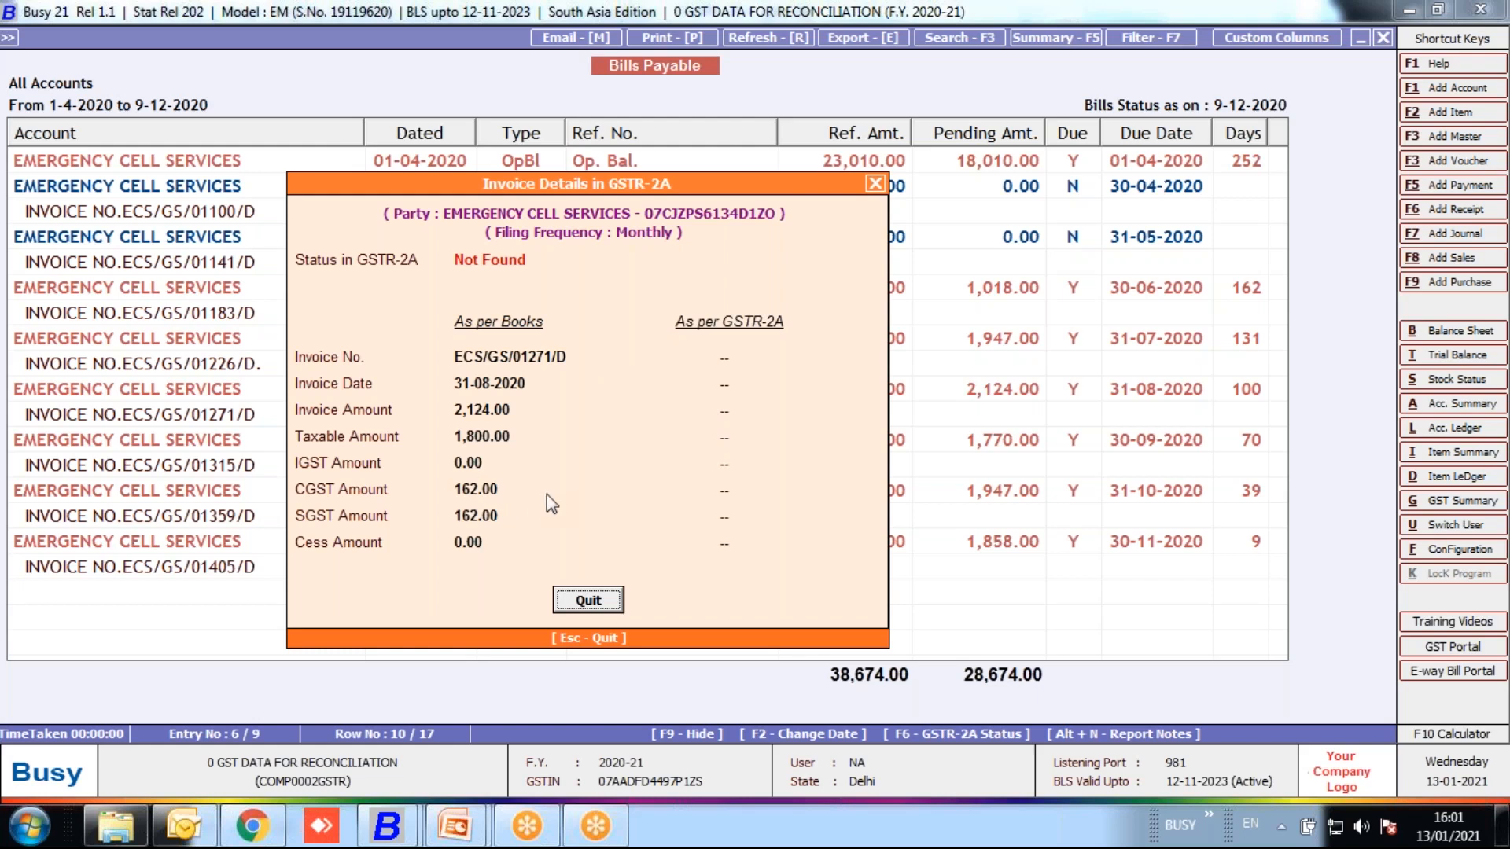
click(872, 185)
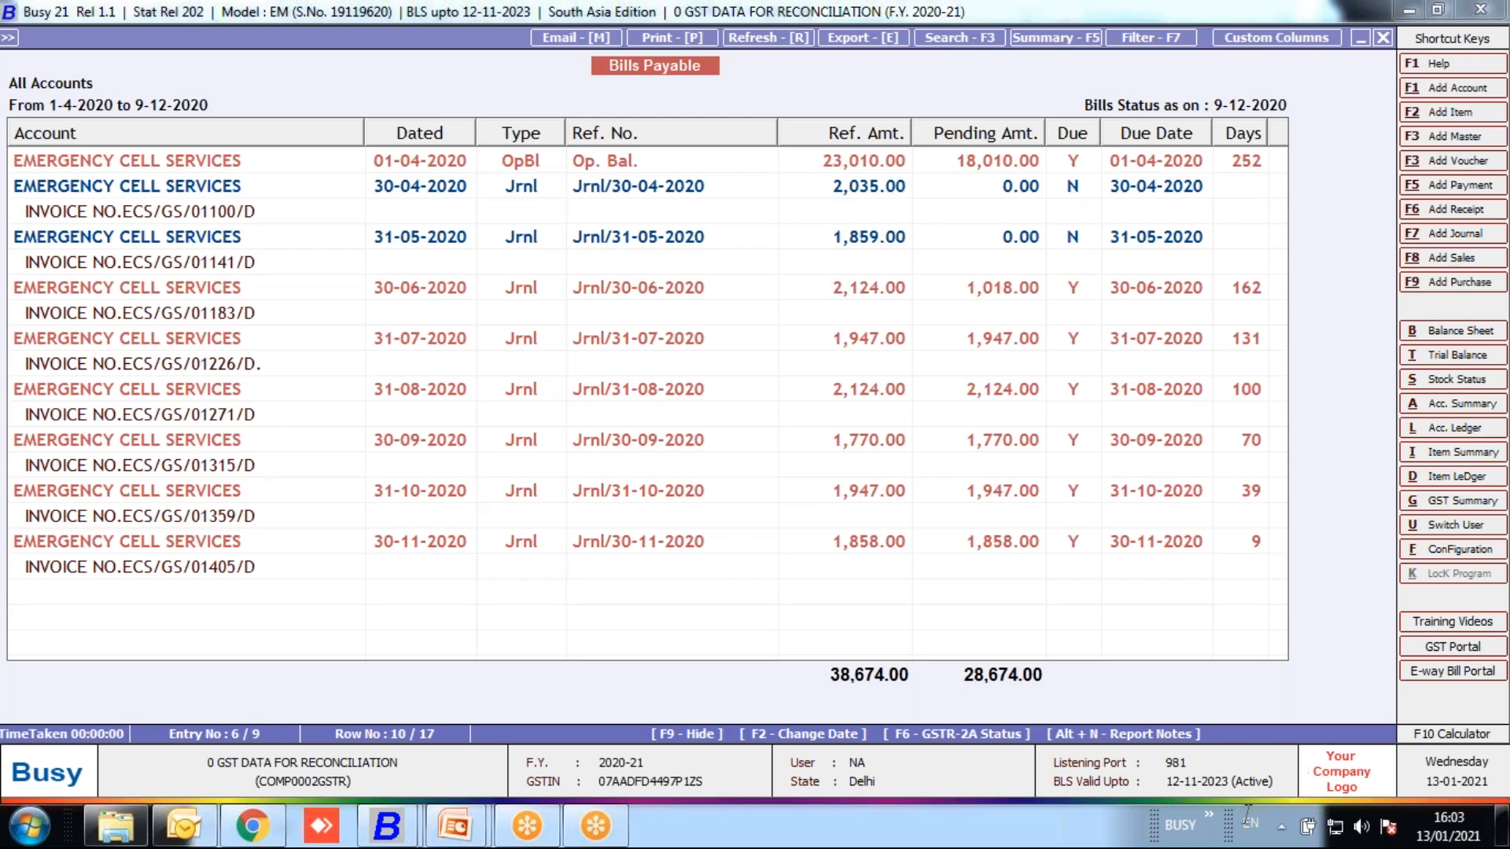
click(449, 261)
key(Escape)
key(Escape)
key(Escape)
key(Escape)
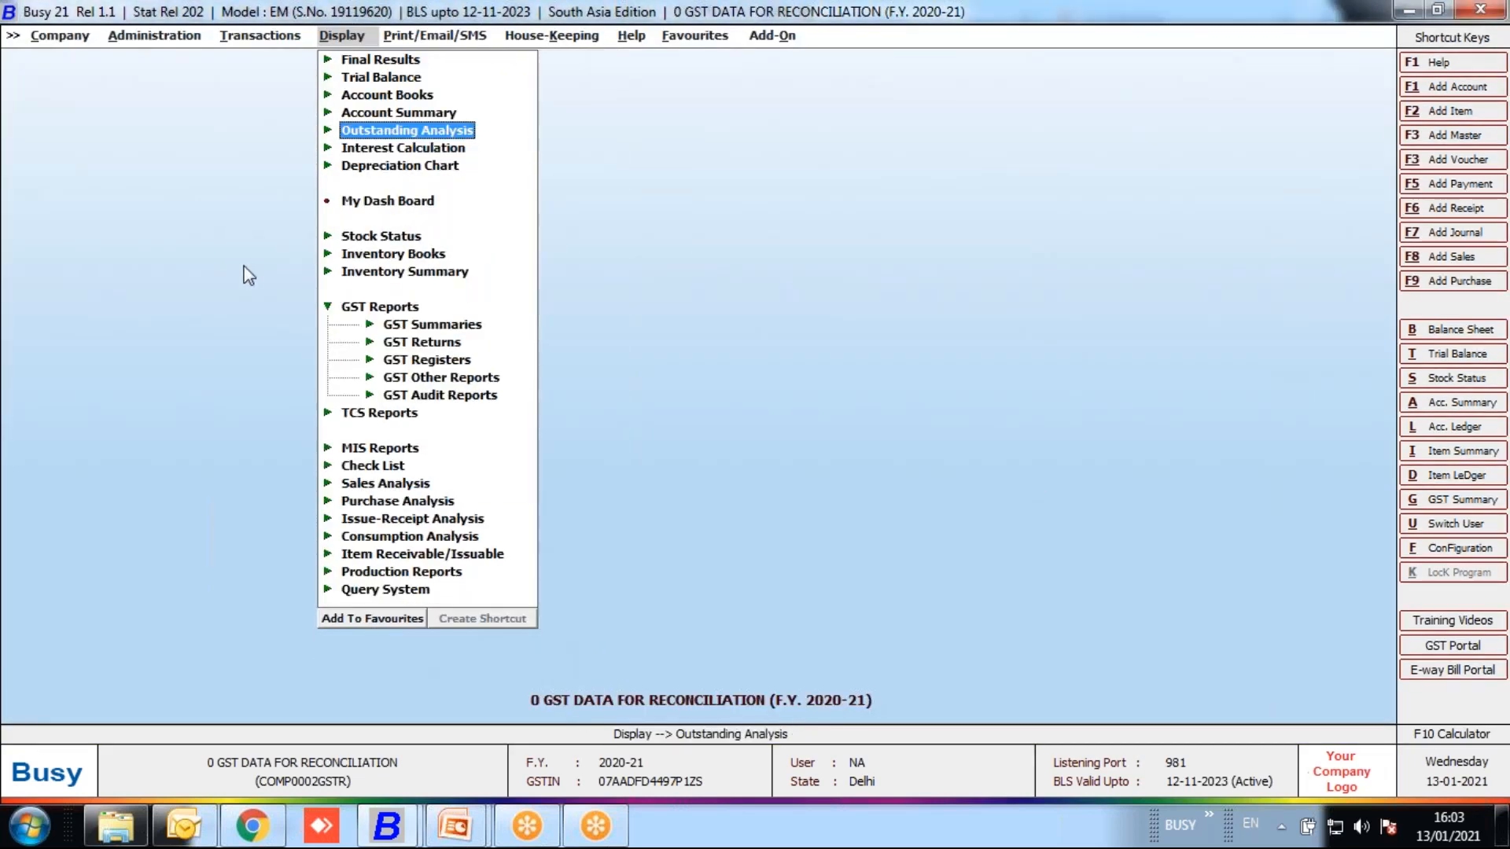
- Open Monthly ITC Tagging as per GSTR-2B to view its party-wise and date-wise choices, and dismiss the prompt
click(246, 37)
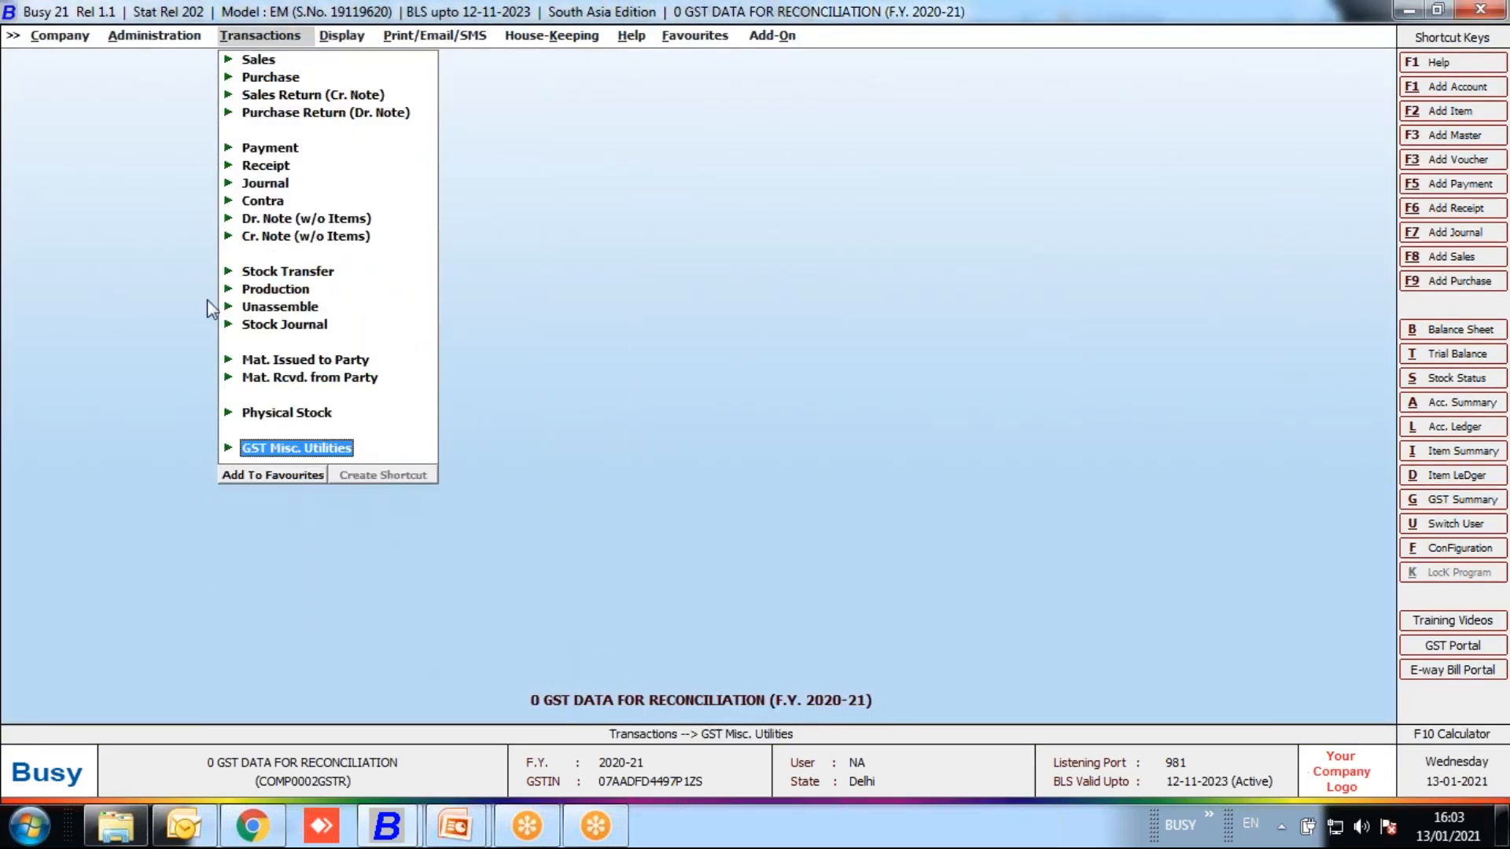
click(267, 451)
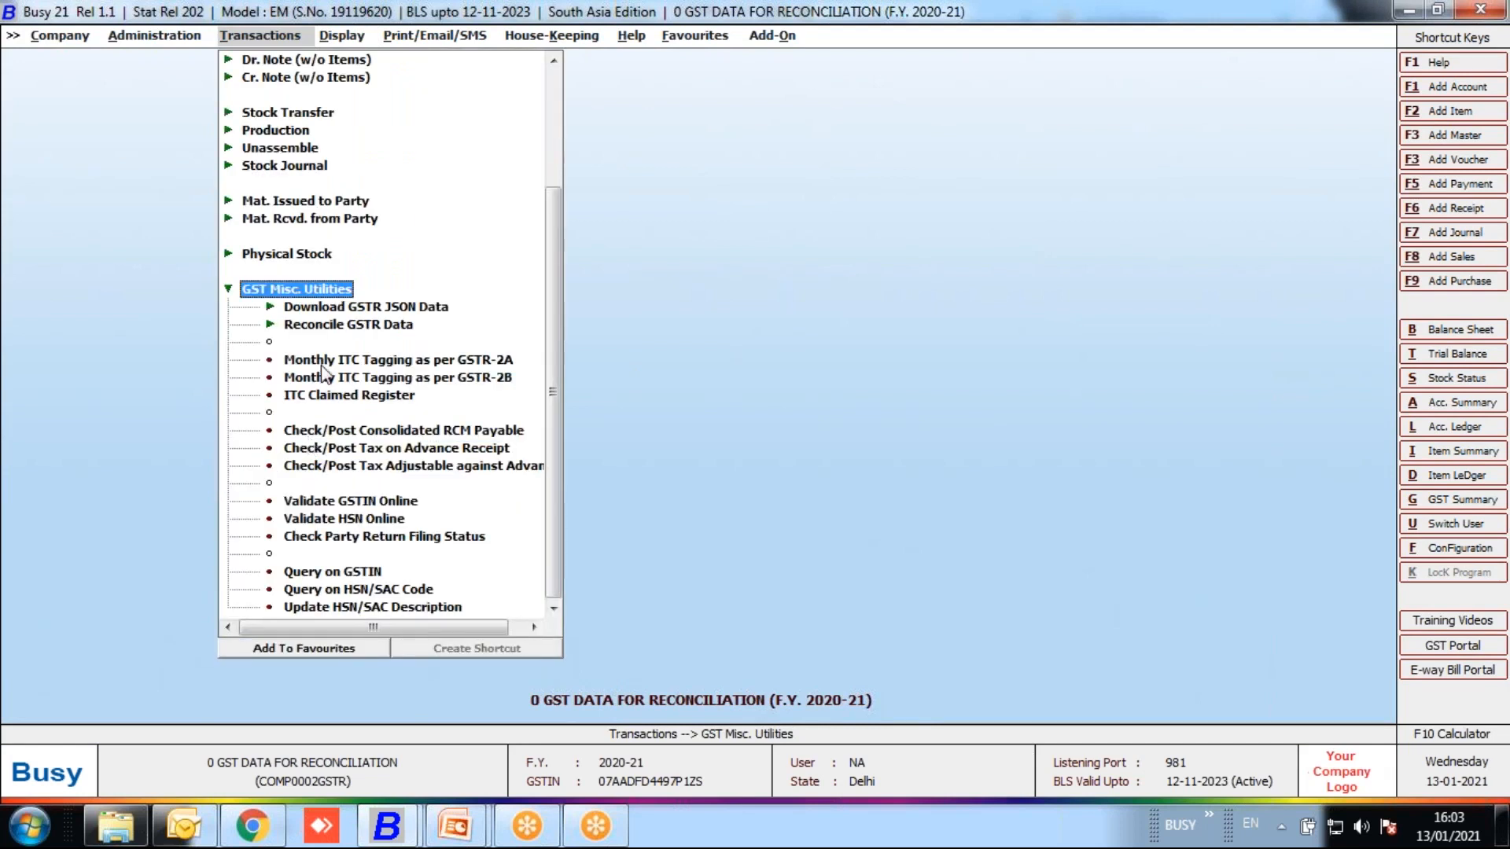
double_click(396, 379)
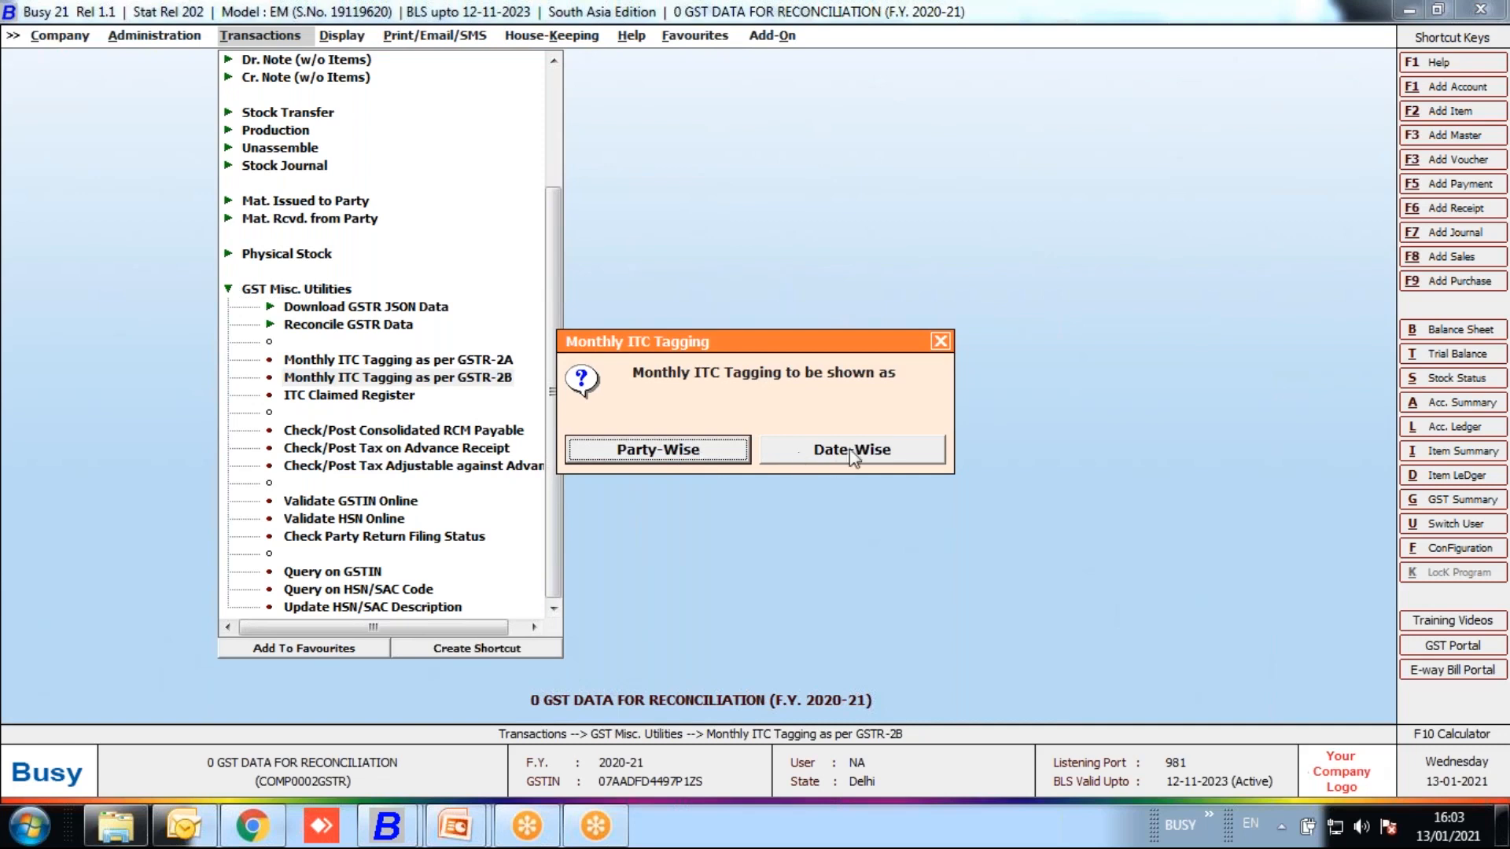
click(940, 343)
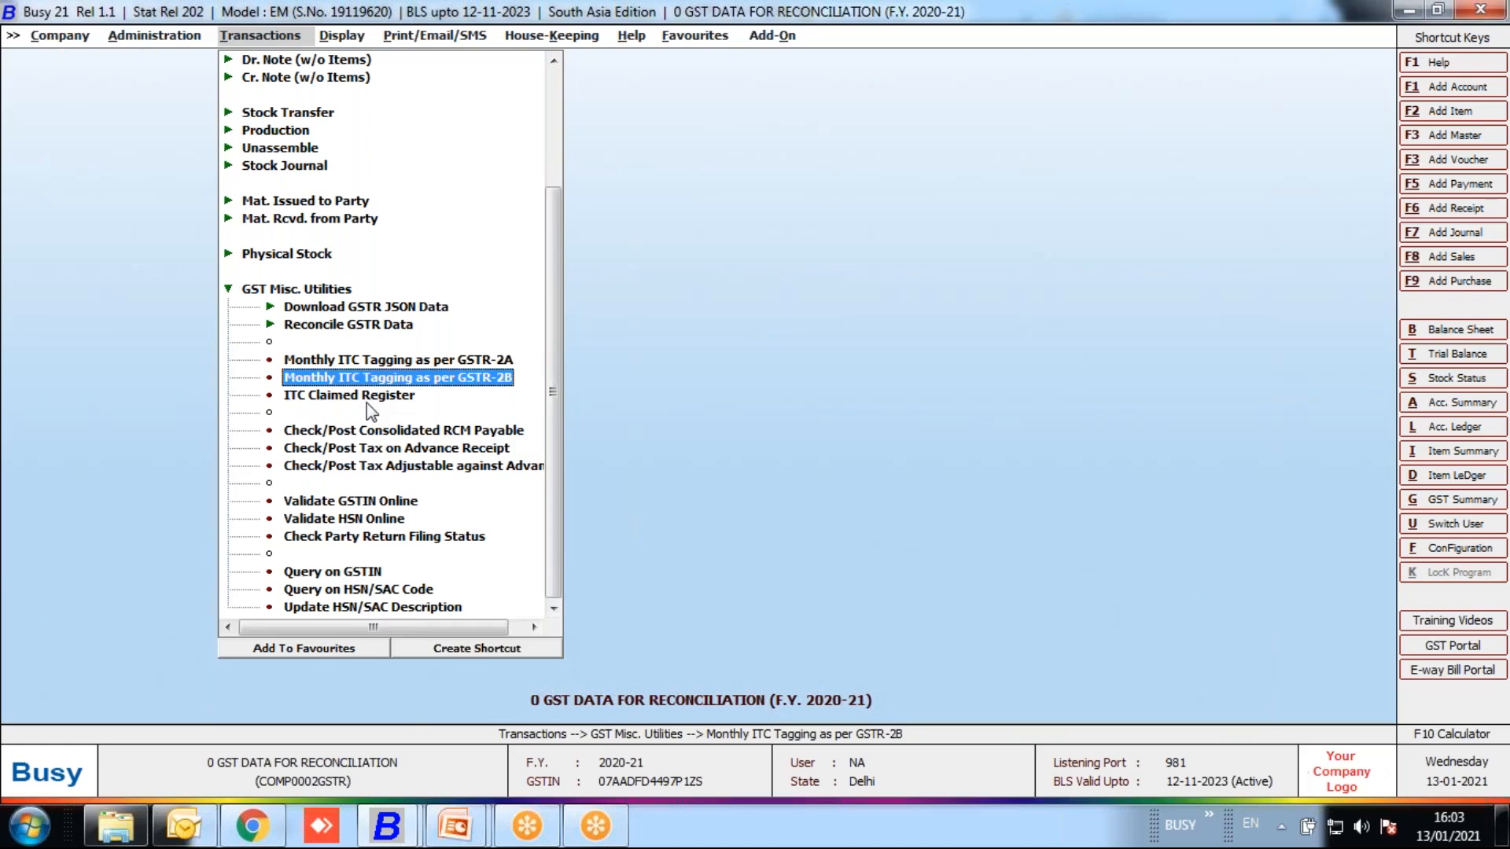
- Generate the CGST Input account ledger in the Report format, review the Claimed Status column, and close the ledger
key(alt+l)
key(Down)
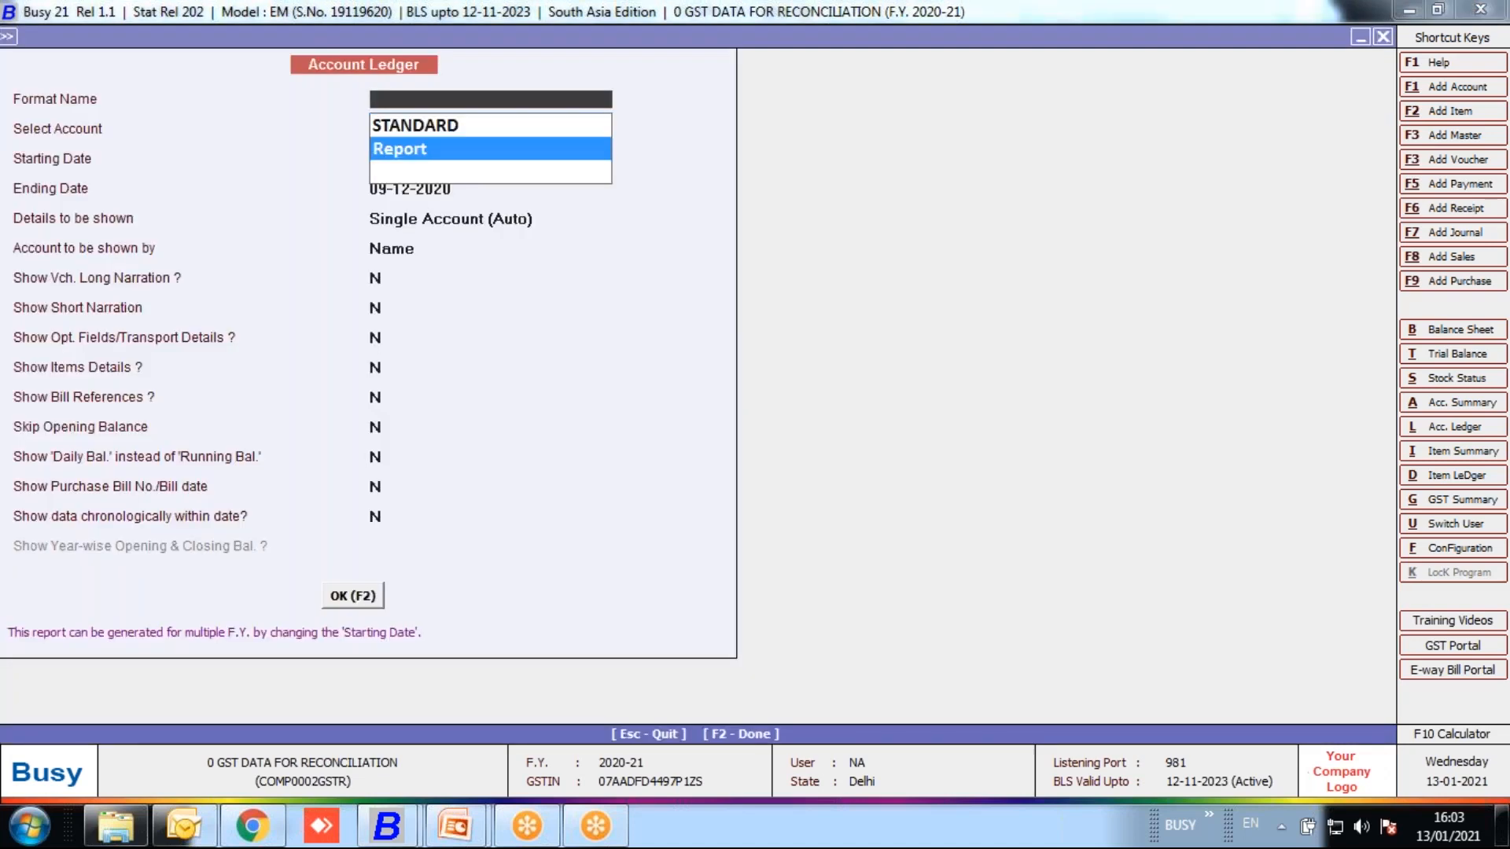
key(Return)
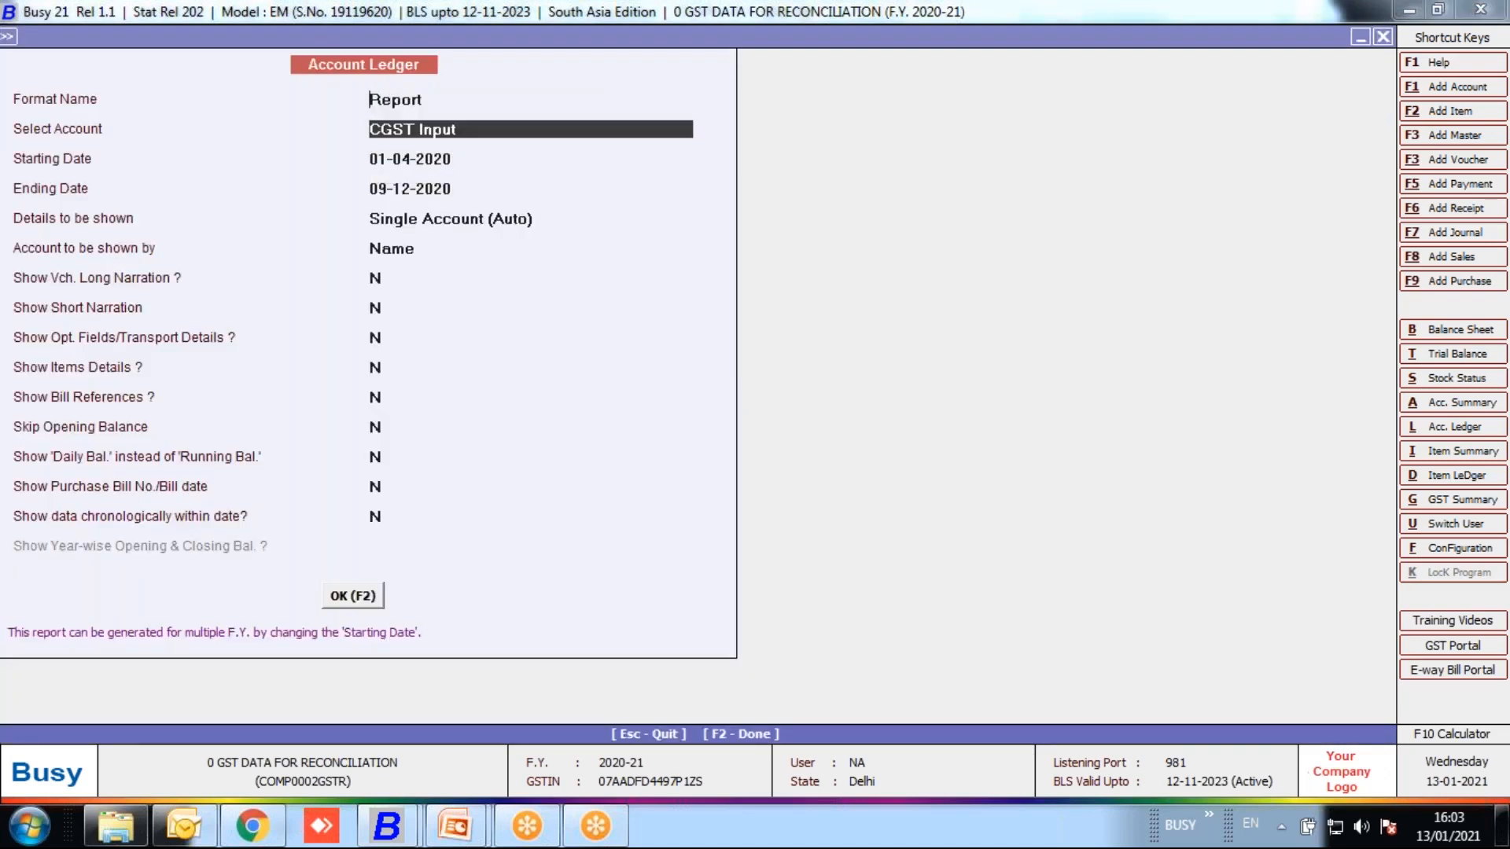
key(F2)
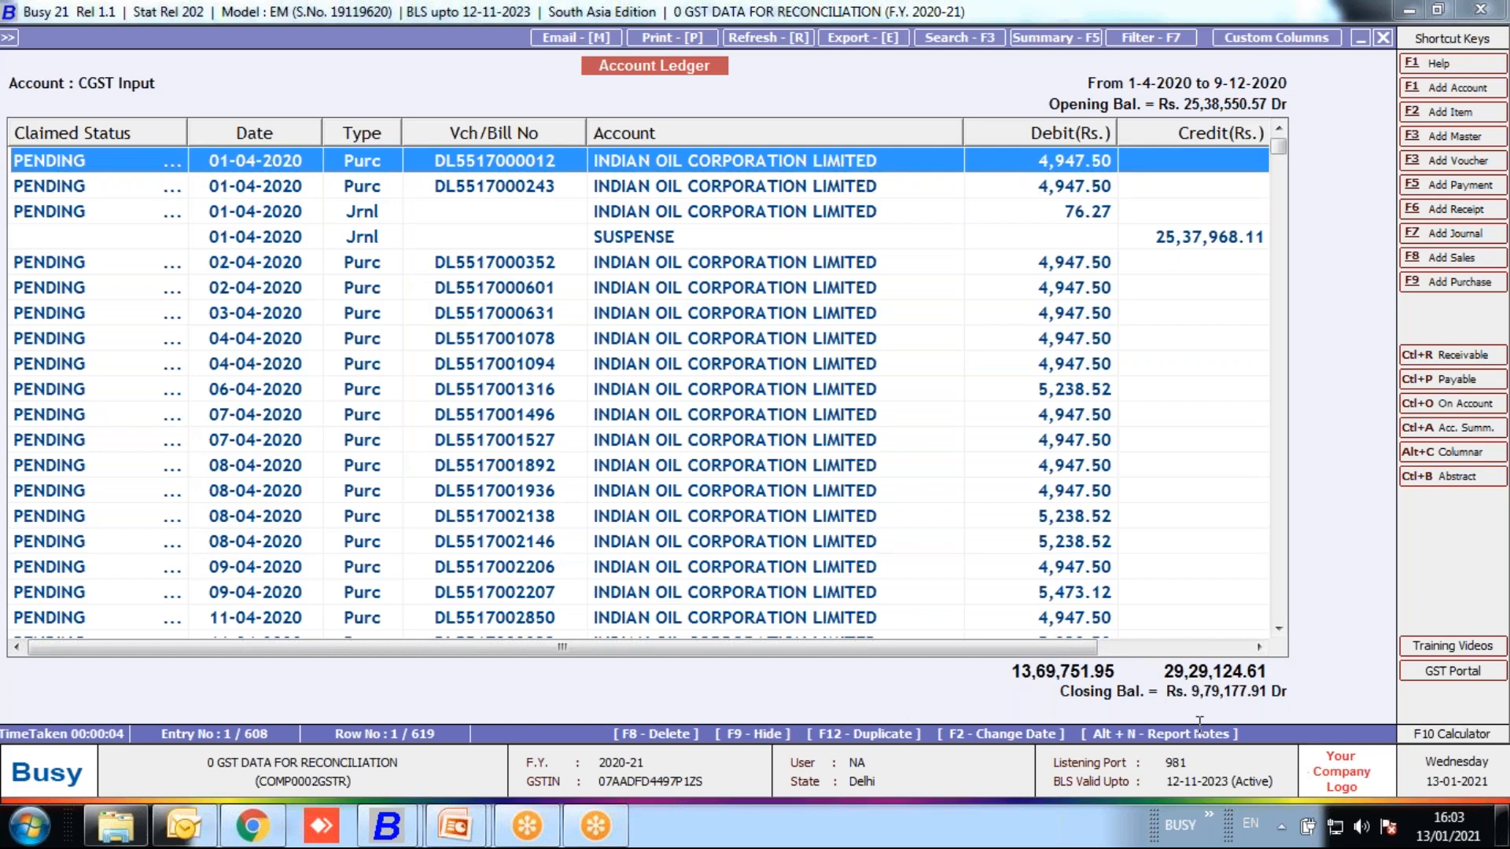
click(1031, 489)
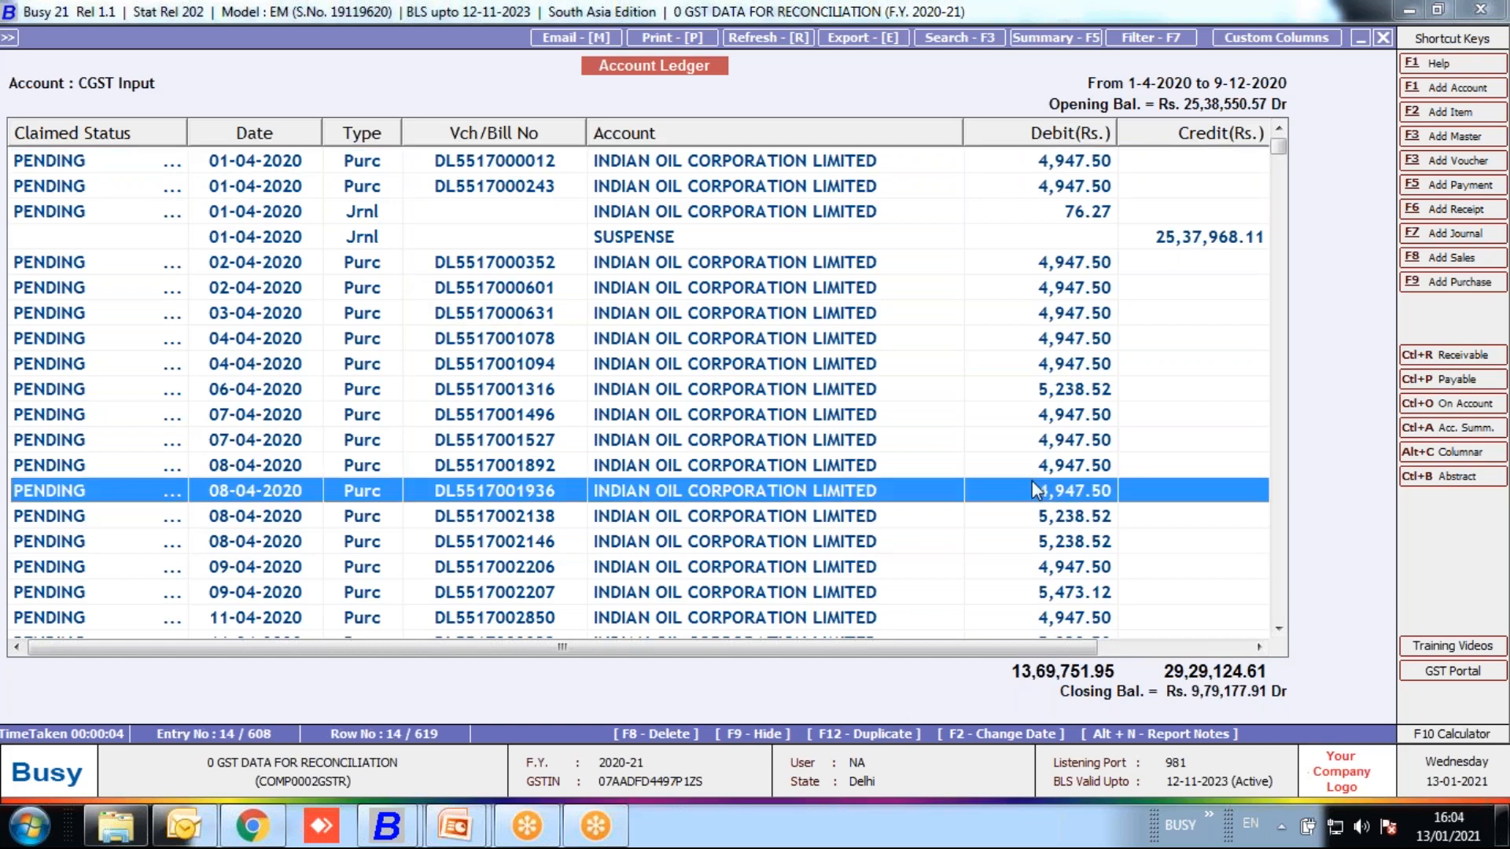
key(Escape)
key(Escape)
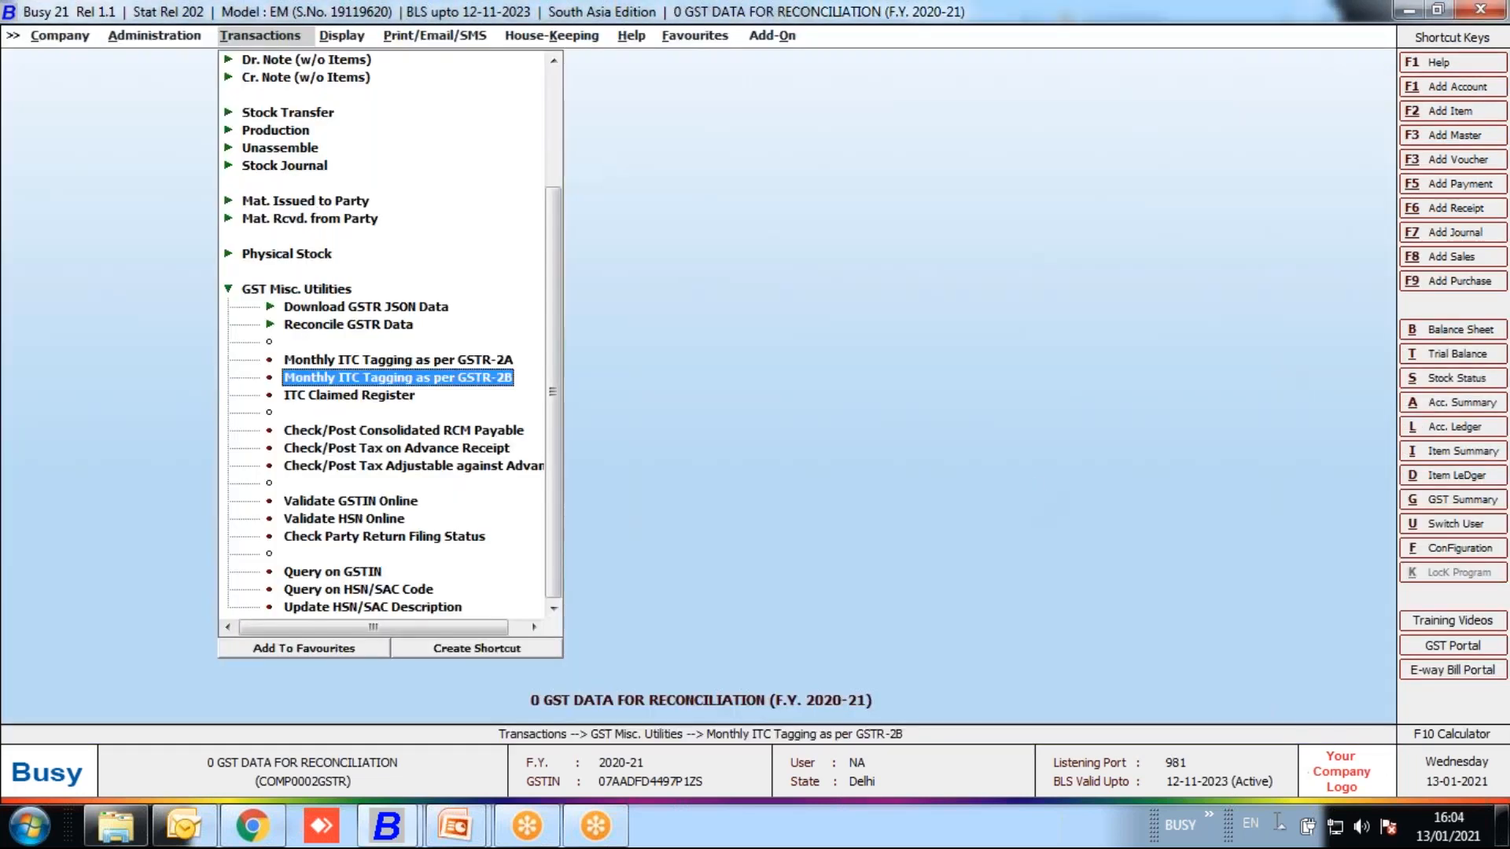
- Open the Main series purchase voucher dated 30-11-2020 for modification
click(1280, 822)
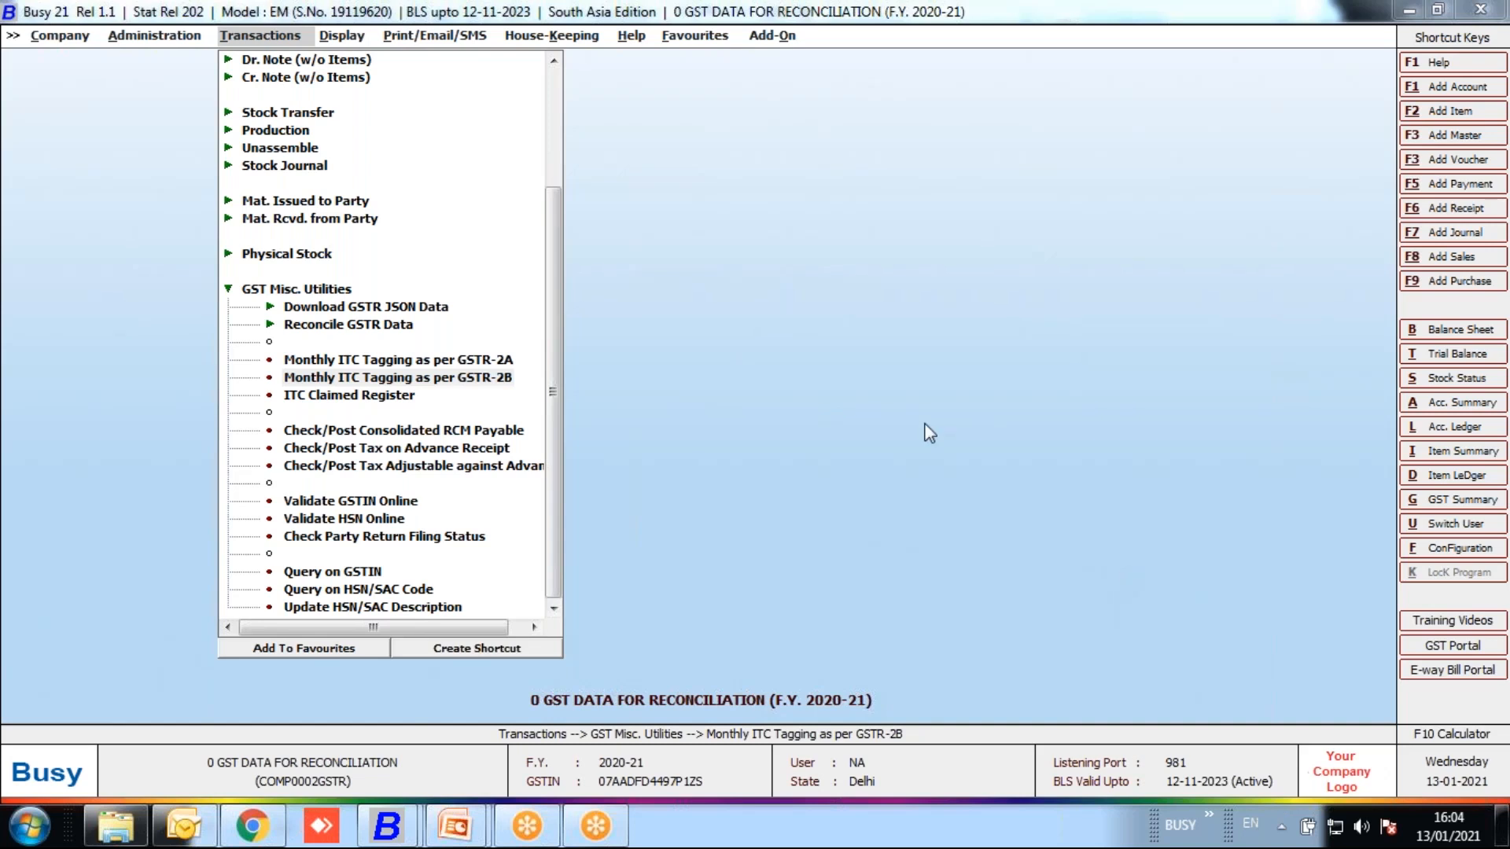
double_click(318, 289)
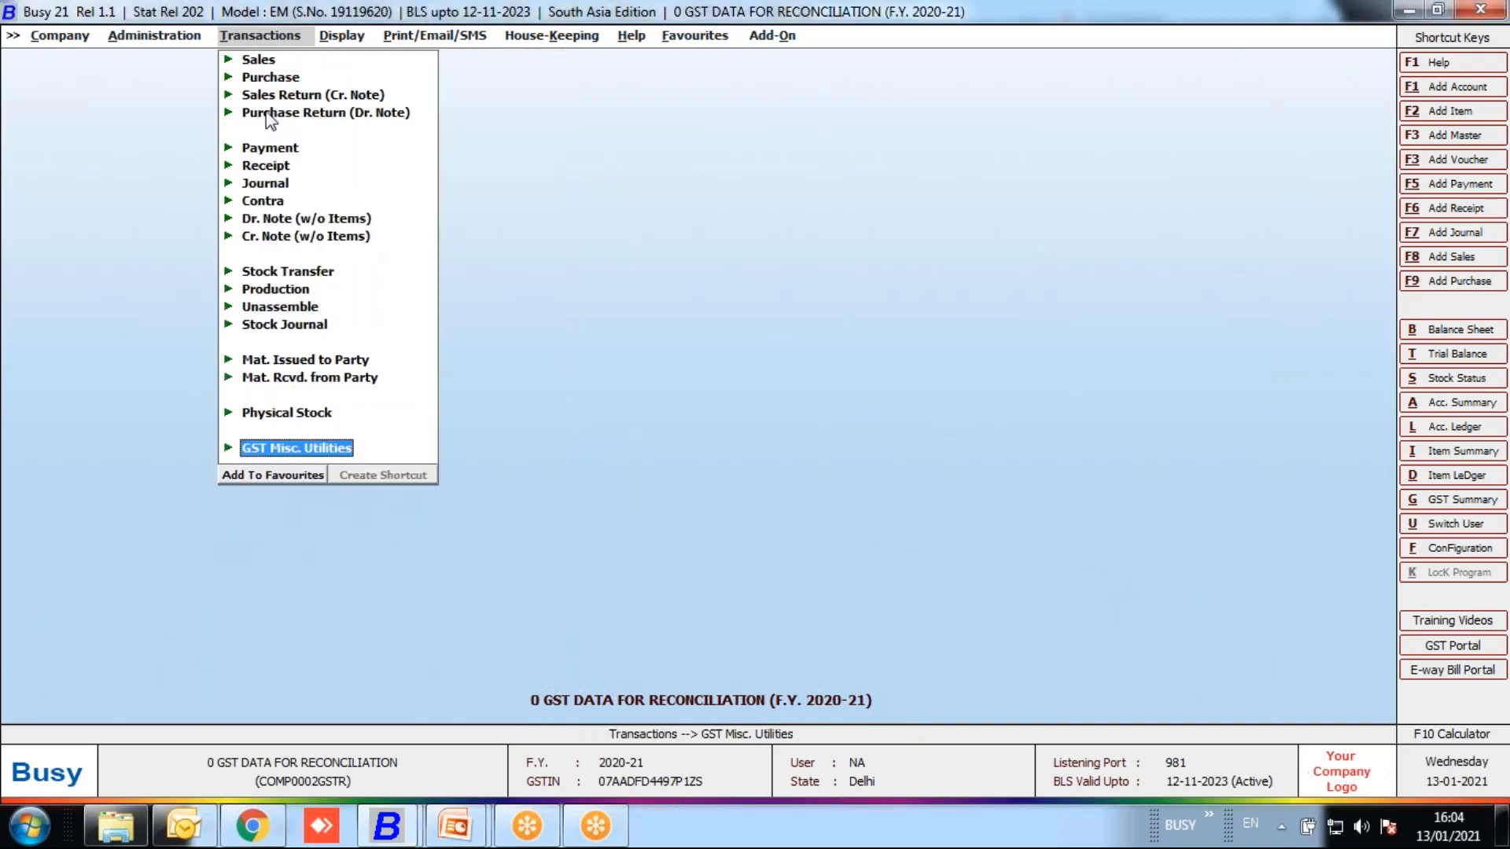
double_click(261, 77)
double_click(293, 94)
click(220, 237)
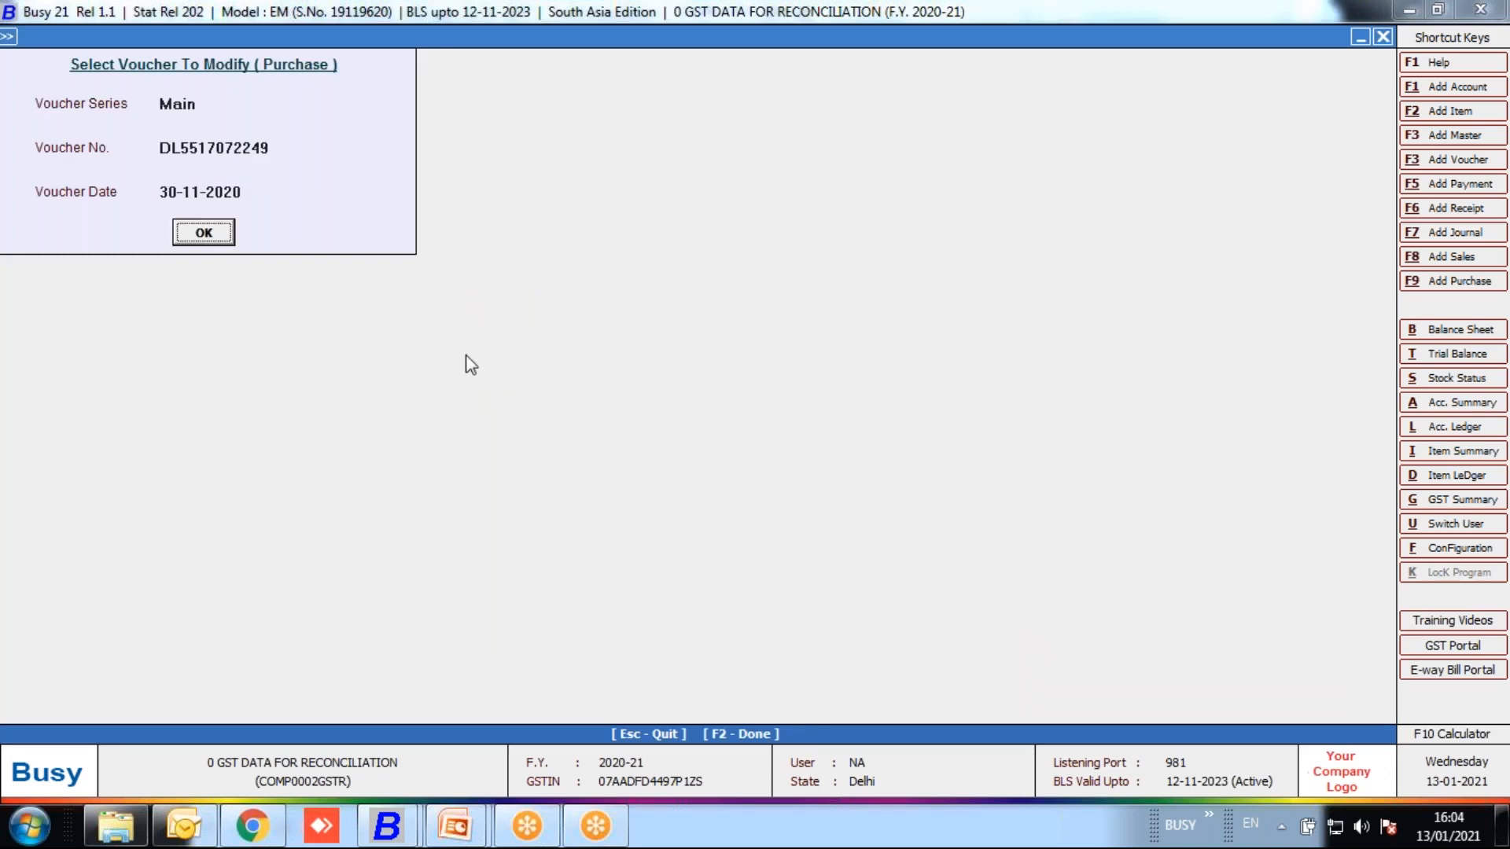
key(Return)
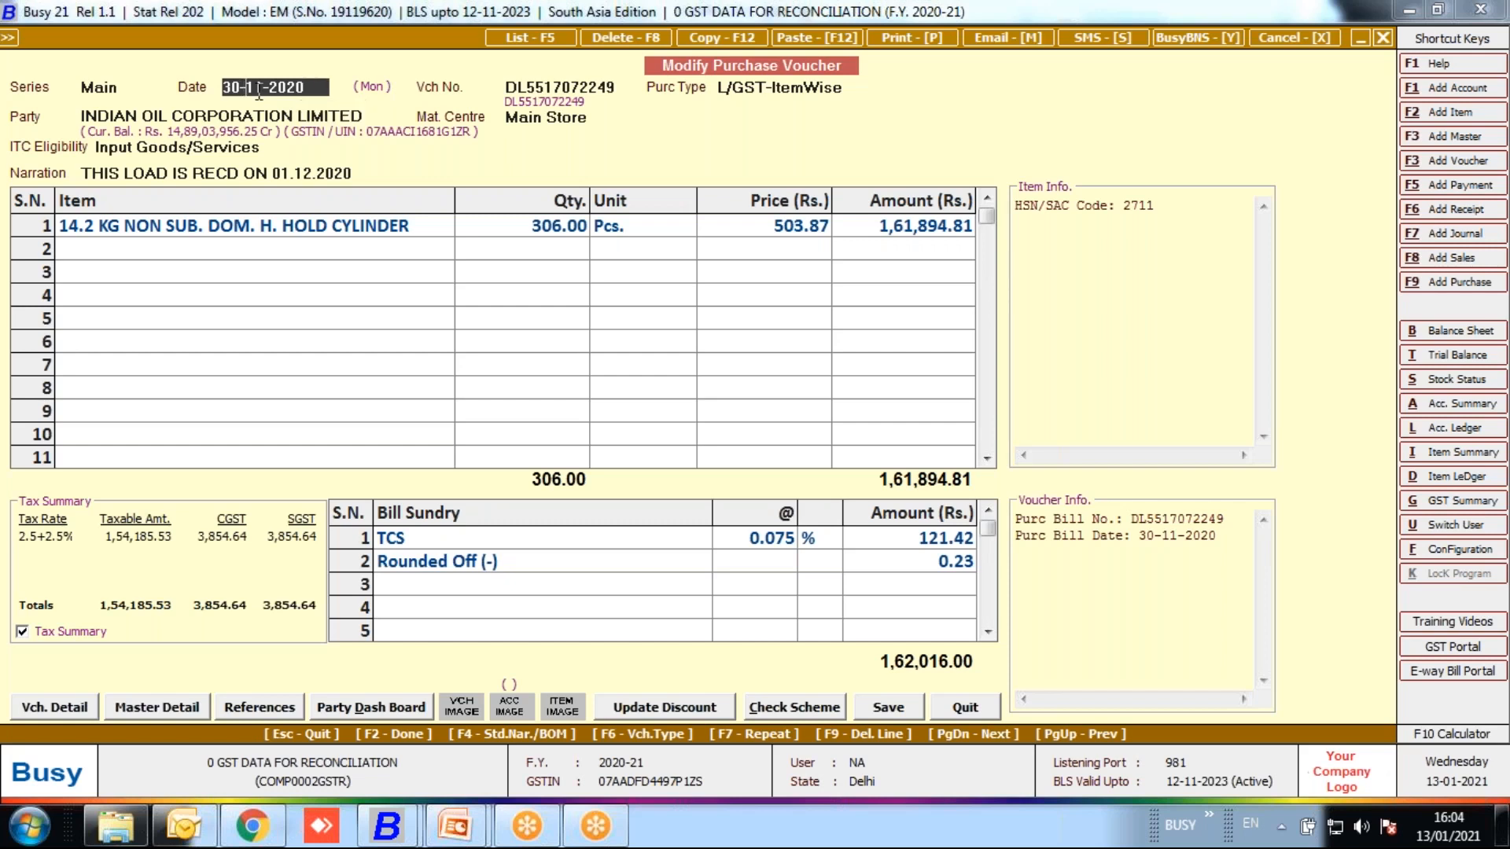
- Set the purchase voucher's date to 01-12-2020
drag(307, 92, 187, 88)
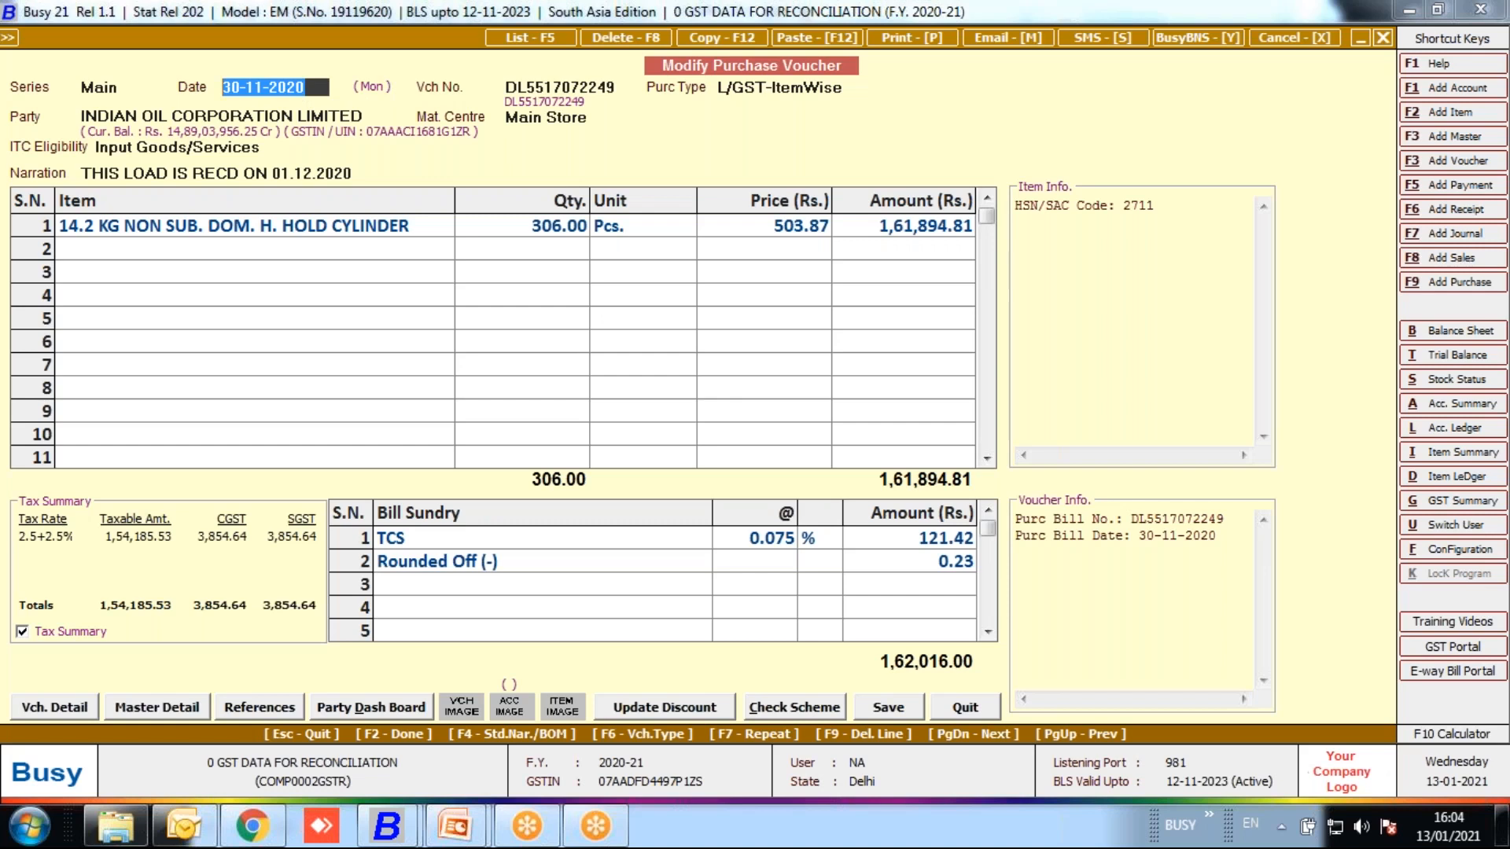
key(BackSpace)
text(01-12)
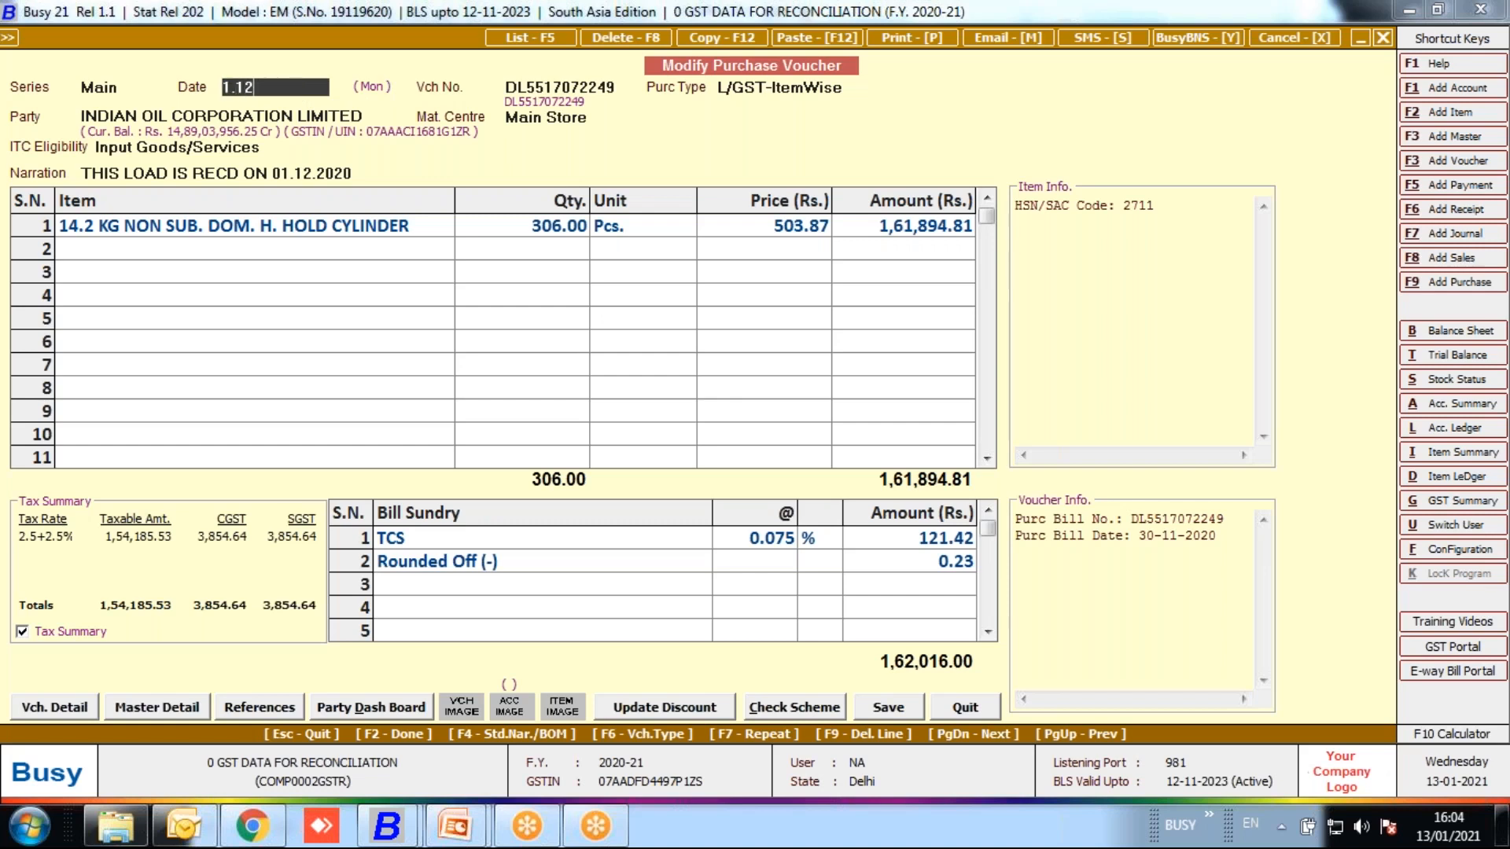
key(Return)
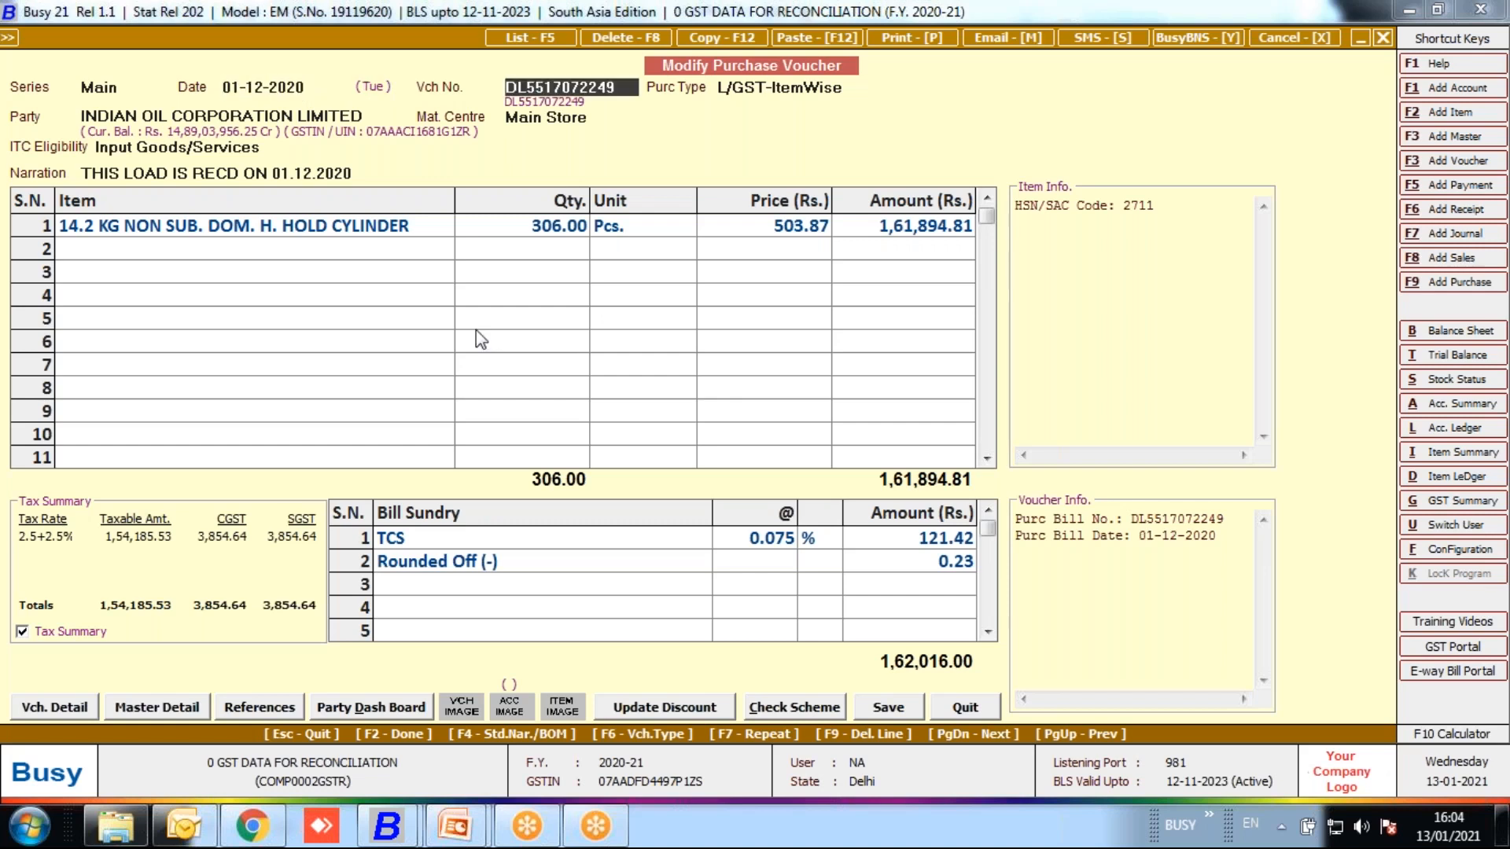
- Set the purchase bill date to 31-12-2020 in the voucher's GST reporting details, and quit the voucher without saving
click(888, 706)
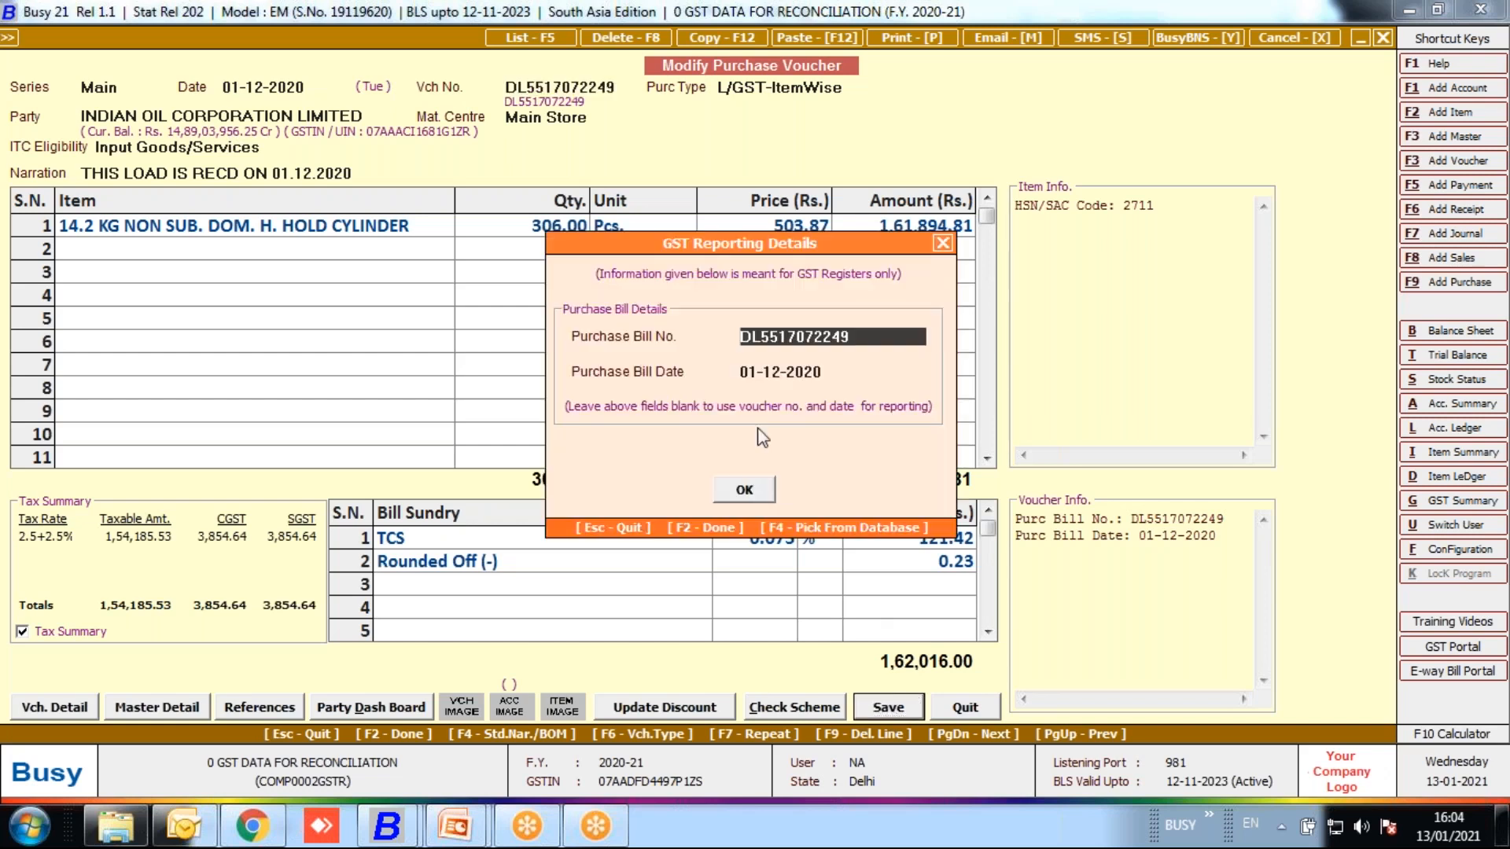
key(Return)
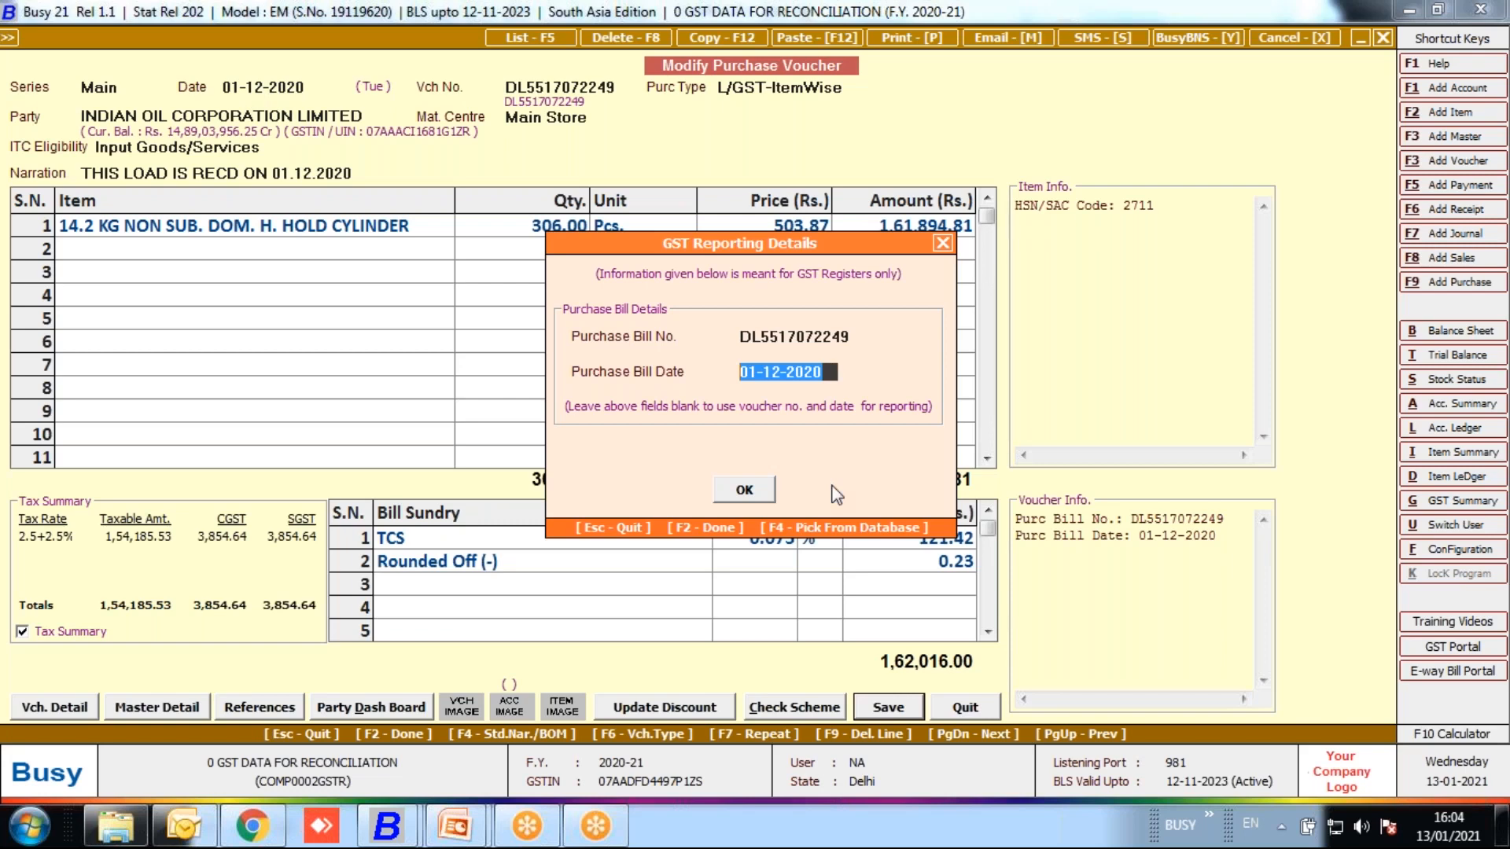
key(Return)
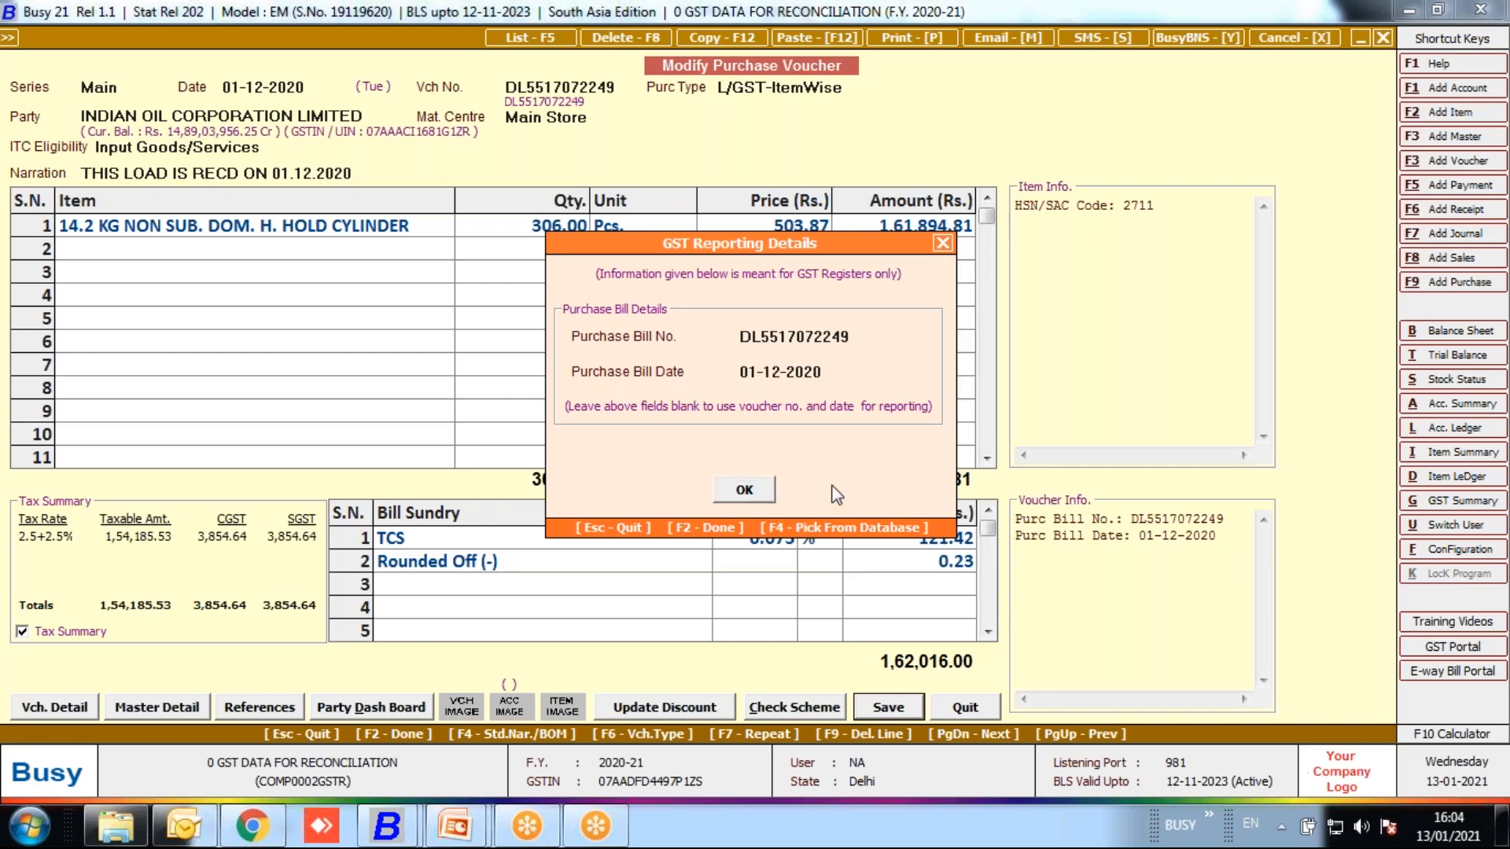
click(821, 371)
key(Delete)
text(31-12)
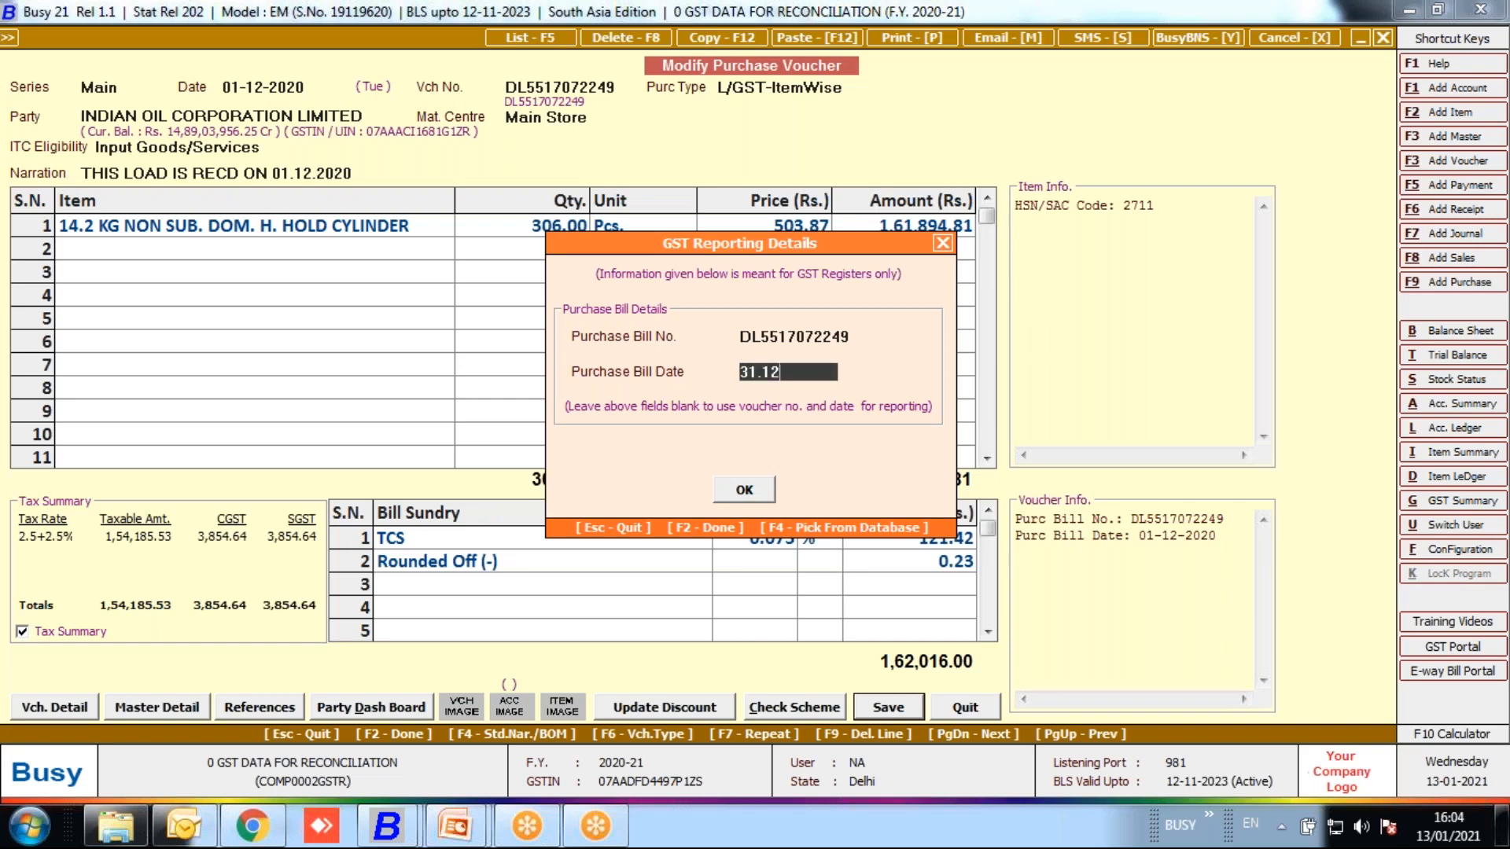
key(Return)
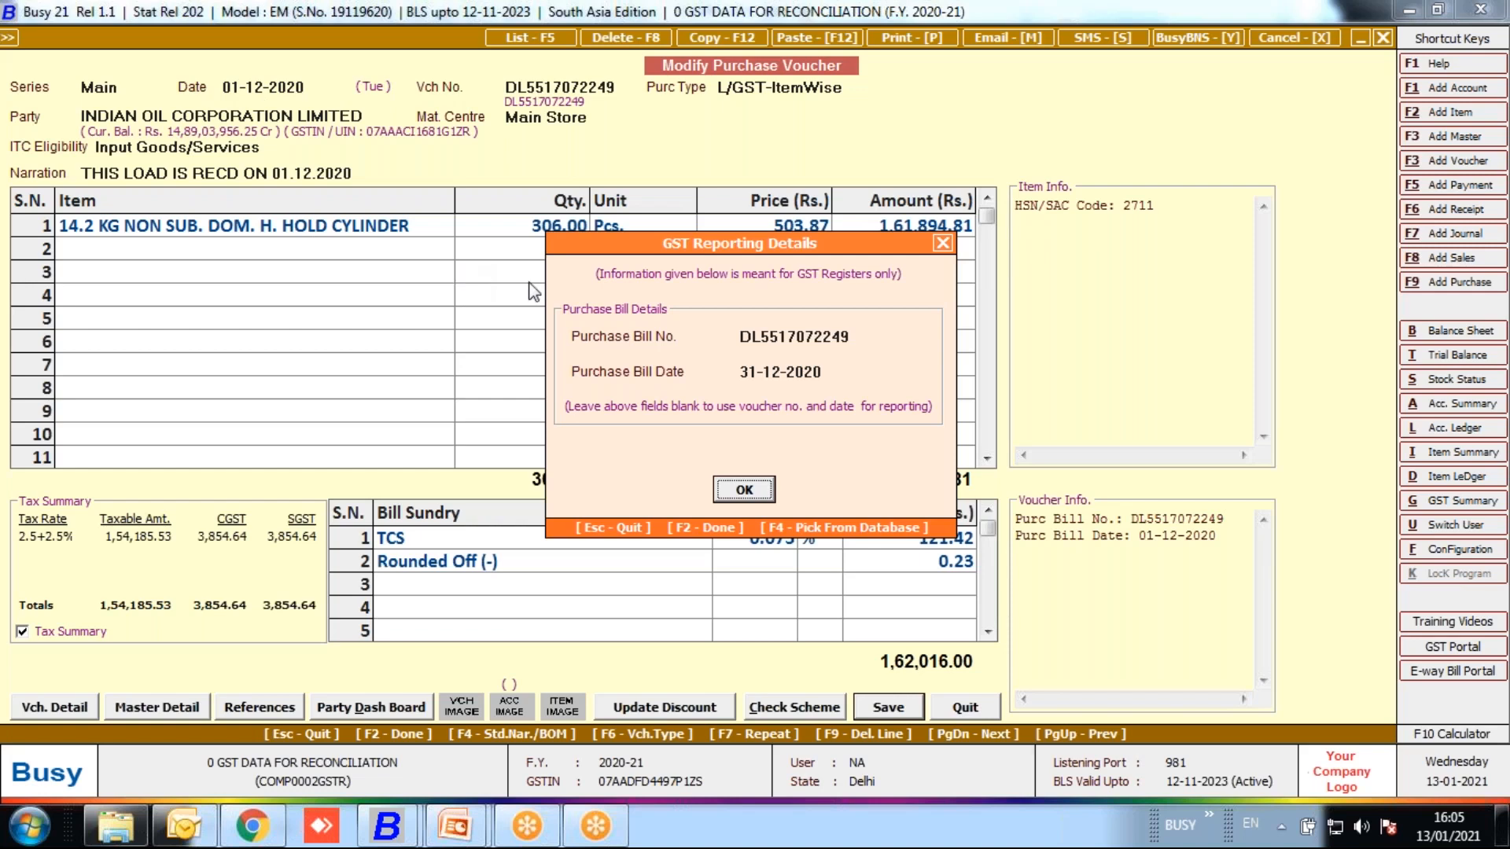
click(942, 243)
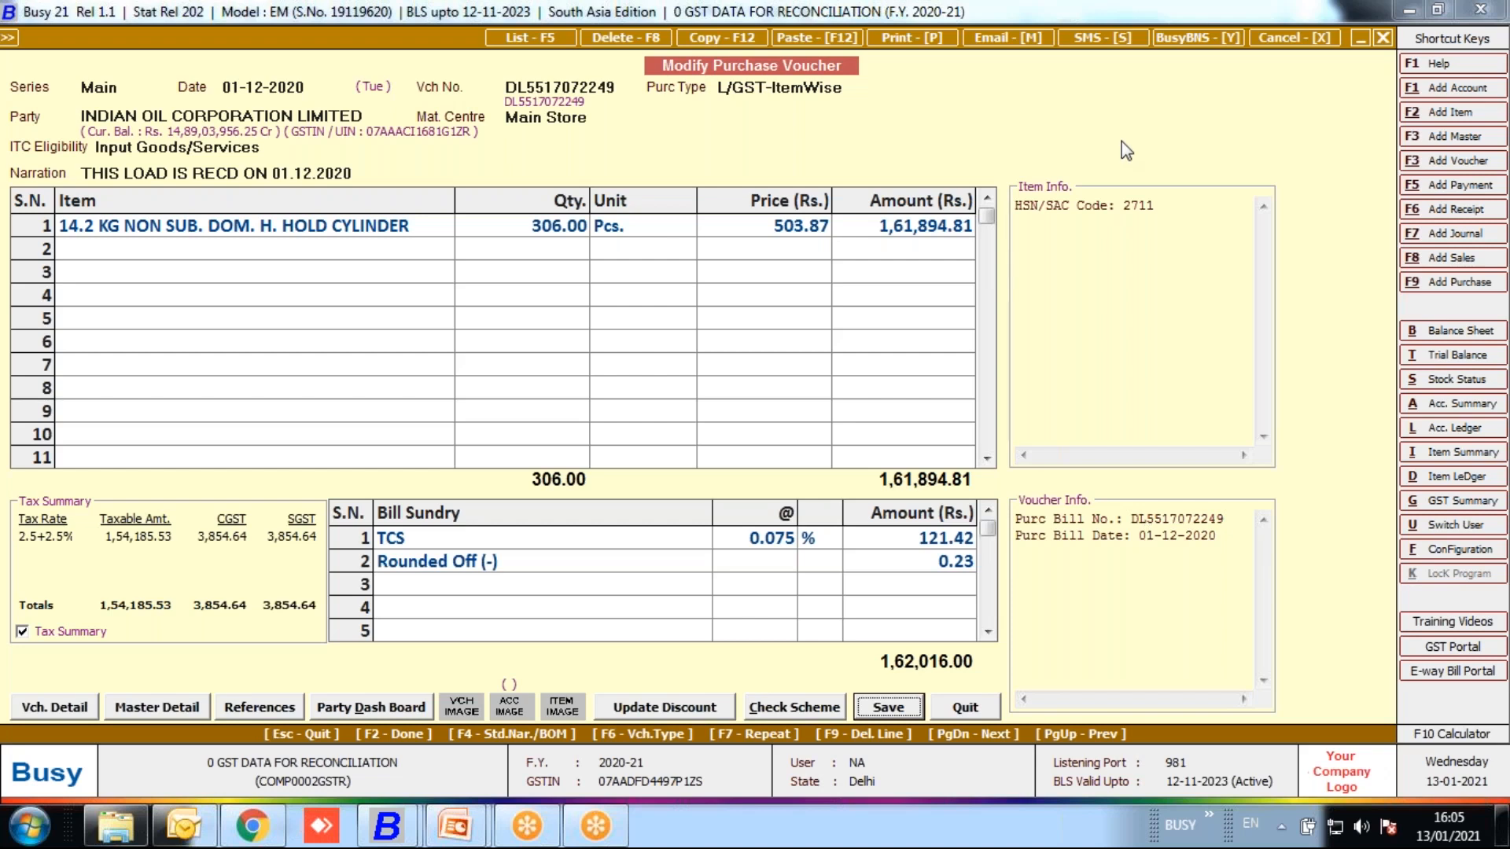
click(972, 714)
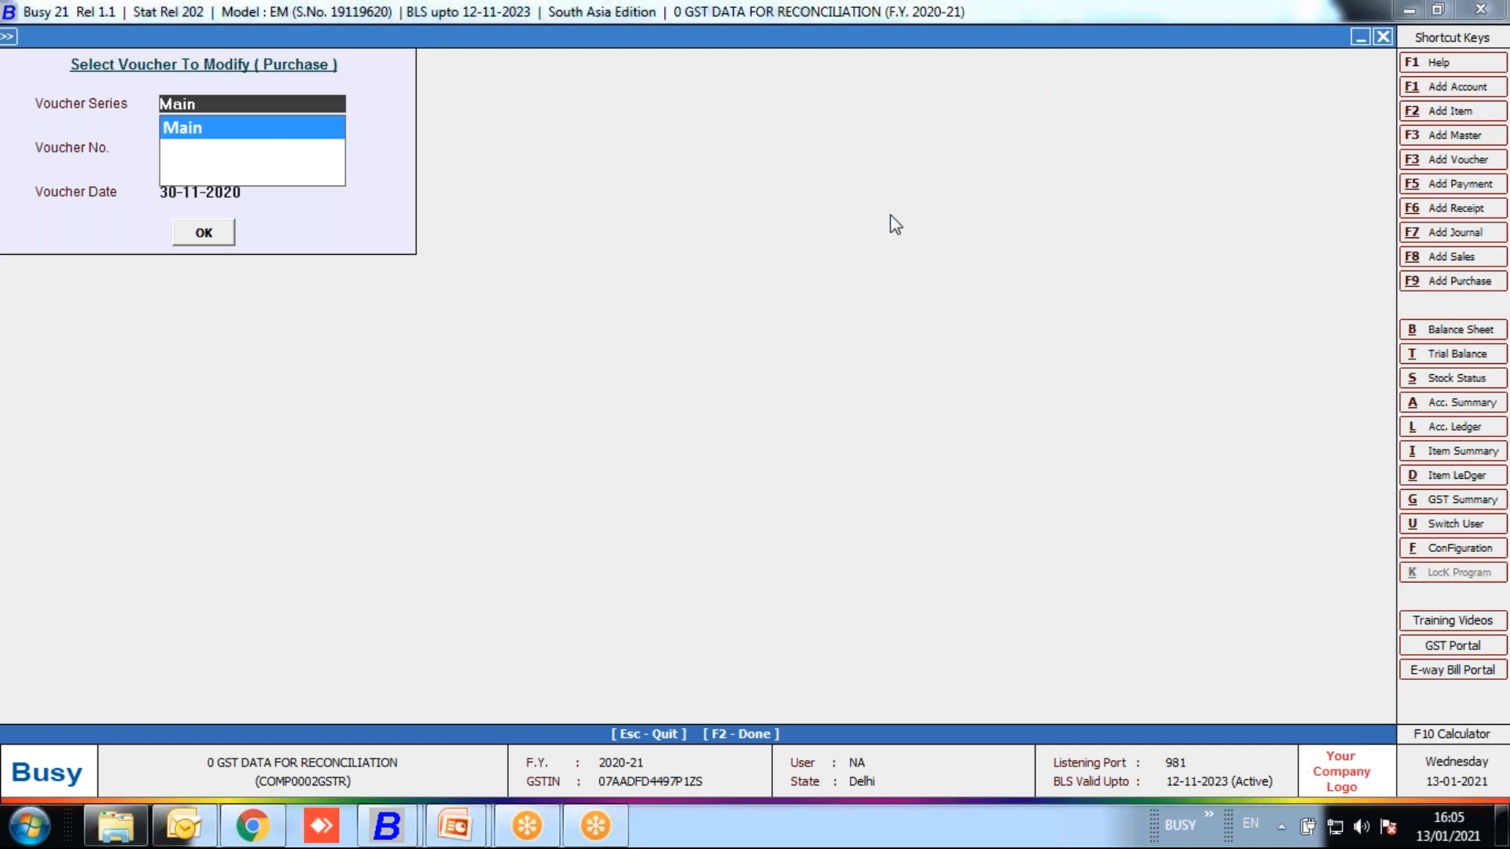
- Switch to Chrome and display the Resources options on the BUSY website to locate Webinars
click(253, 826)
mouse_move(883, 169)
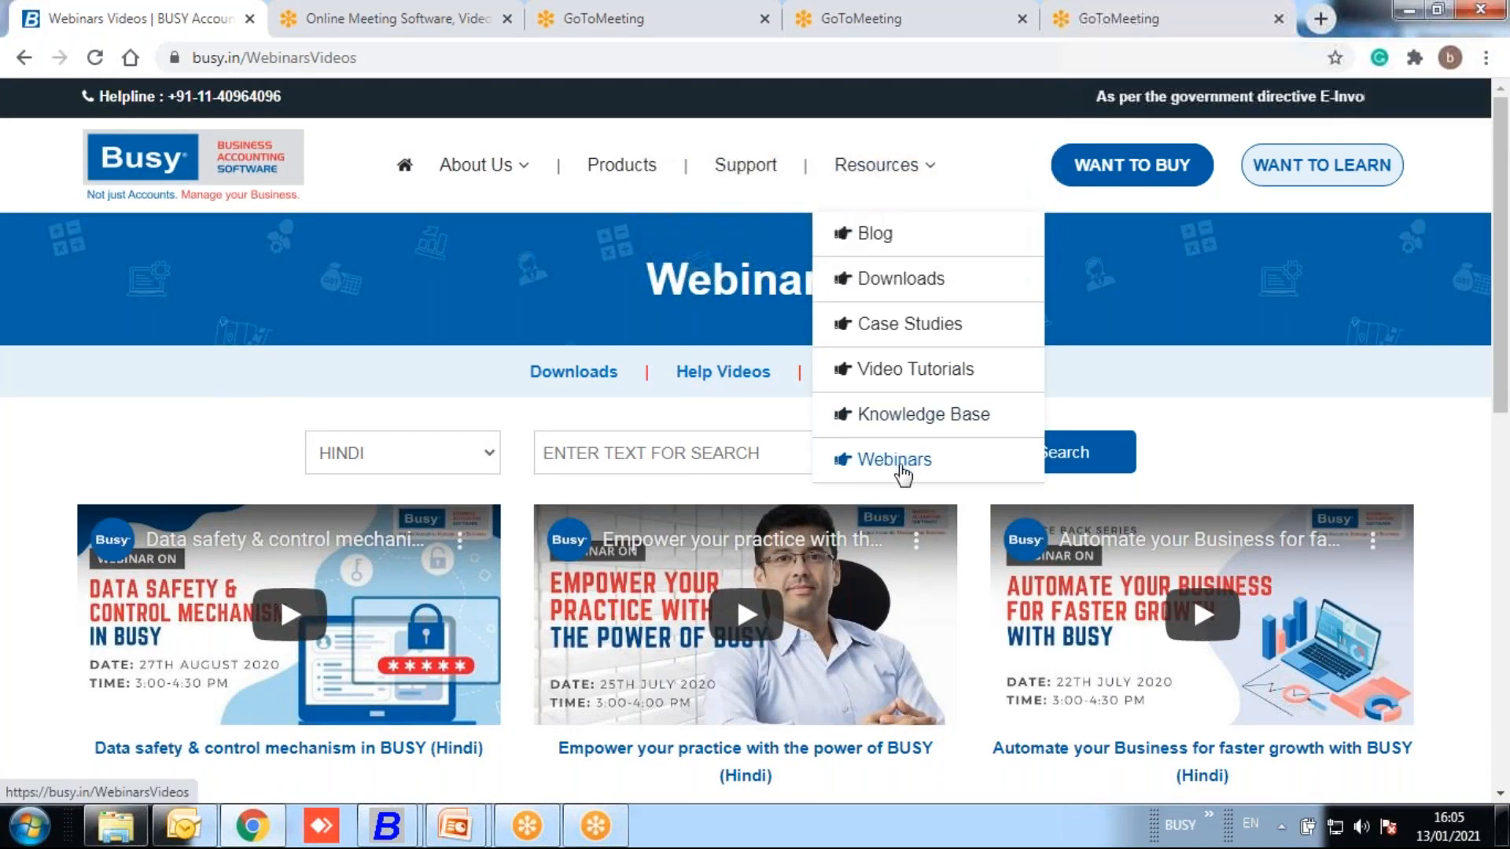